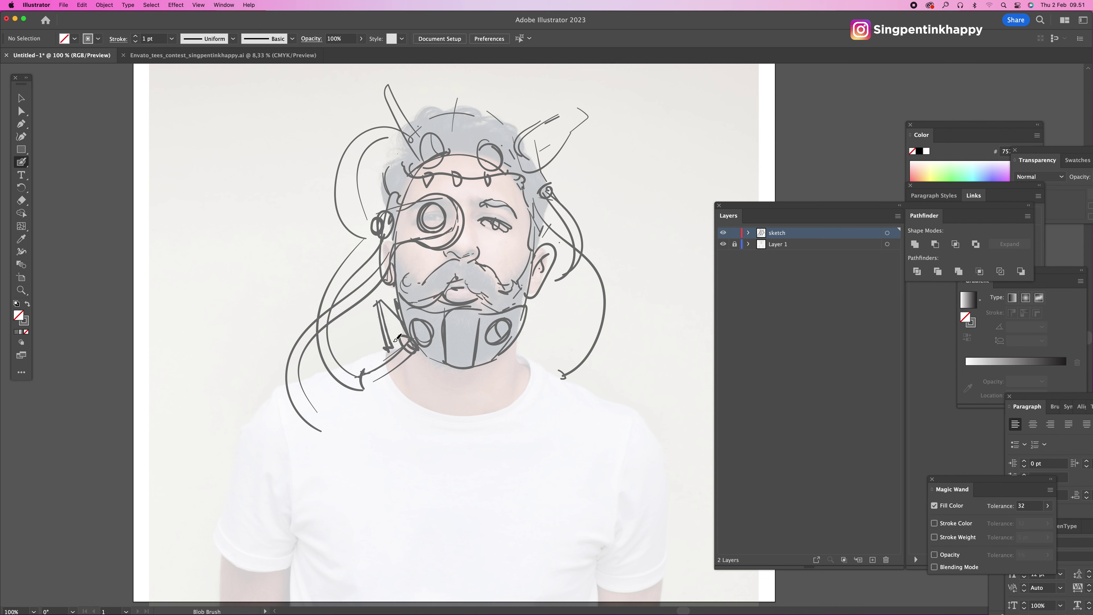
# Step: Sketch the rod on the right side of the jaw mask and the curved neck collar with its plates
pyautogui.moveTo(549, 310); pyautogui.dragTo(530, 363)
pyautogui.moveTo(412, 354)
pyautogui.mouseDown()
pyautogui.moveTo(397, 378)
pyautogui.moveTo(430, 419)
pyautogui.moveTo(489, 418)
pyautogui.moveTo(484, 411)
pyautogui.mouseUp()
pyautogui.moveTo(442, 364)
pyautogui.mouseDown()
pyautogui.moveTo(482, 375)
pyautogui.moveTo(400, 398)
pyautogui.moveTo(502, 413)
pyautogui.mouseUp()
pyautogui.moveTo(481, 367)
pyautogui.mouseDown()
pyautogui.moveTo(489, 399)
pyautogui.moveTo(514, 395)
pyautogui.mouseUp()
pyautogui.moveTo(514, 398); pyautogui.dragTo(486, 410)
# Step: Sketch the end connector and second contour of the hose on the right side of the head, detailing its temple joint
pyautogui.moveTo(519, 351)
pyautogui.mouseDown()
pyautogui.moveTo(526, 365)
pyautogui.moveTo(558, 369)
pyautogui.moveTo(542, 388)
pyautogui.moveTo(562, 368)
pyautogui.moveTo(566, 378)
pyautogui.mouseUp()
pyautogui.moveTo(576, 253)
pyautogui.mouseDown()
pyautogui.moveTo(597, 317)
pyautogui.moveTo(564, 372)
pyautogui.mouseUp()
pyautogui.moveTo(577, 275); pyautogui.dragTo(555, 240)
pyautogui.moveTo(555, 197); pyautogui.dragTo(539, 219)
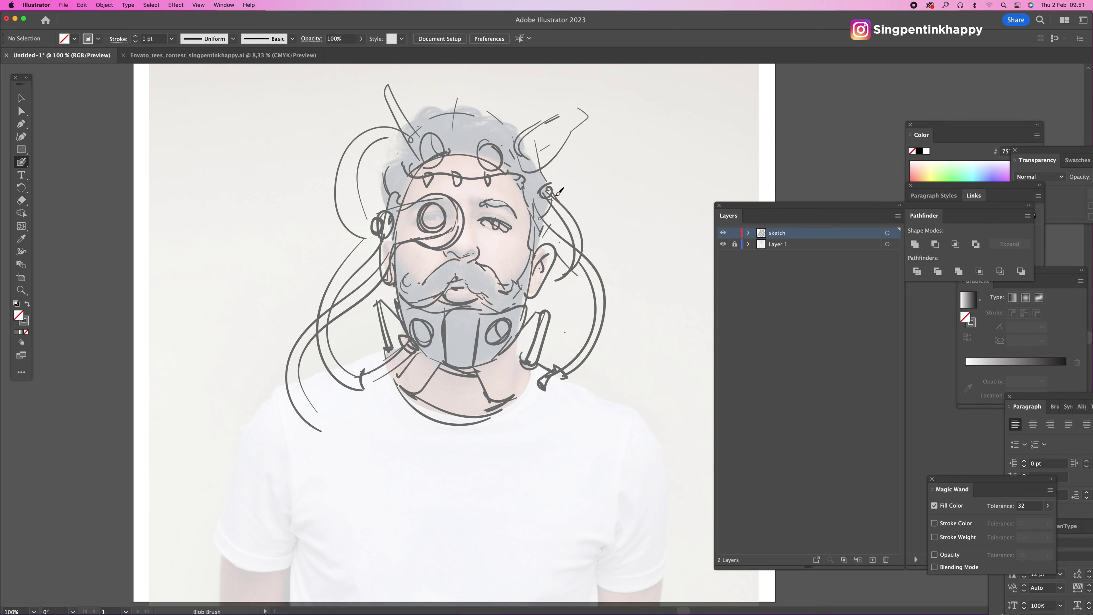
pyautogui.moveTo(546, 166); pyautogui.dragTo(552, 195)
# Step: Refine the horns and top of the head, and double the contour of the left head tube down to its joint
pyautogui.moveTo(412, 123)
pyautogui.mouseDown()
pyautogui.moveTo(480, 101)
pyautogui.moveTo(468, 107)
pyautogui.moveTo(503, 125)
pyautogui.moveTo(524, 126)
pyautogui.moveTo(503, 116)
pyautogui.moveTo(553, 129)
pyautogui.moveTo(535, 132)
pyautogui.moveTo(586, 116)
pyautogui.mouseUp()
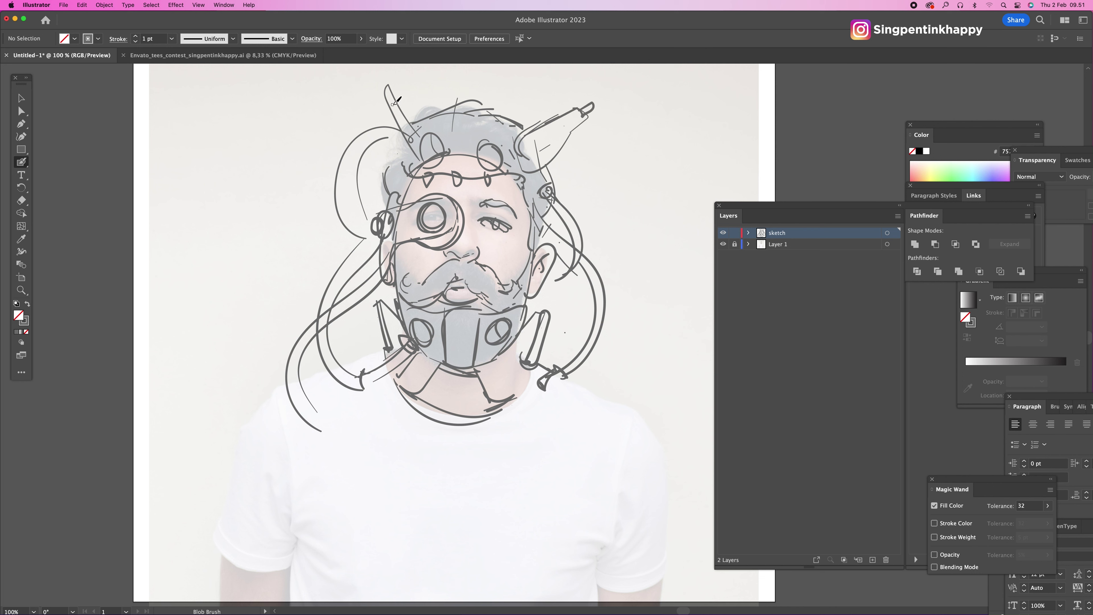
pyautogui.moveTo(401, 98)
pyautogui.mouseDown()
pyautogui.moveTo(392, 137)
pyautogui.moveTo(407, 144)
pyautogui.moveTo(362, 147)
pyautogui.moveTo(351, 196)
pyautogui.mouseUp()
pyautogui.moveTo(381, 134)
pyautogui.mouseDown()
pyautogui.moveTo(369, 220)
pyautogui.moveTo(356, 233)
pyautogui.moveTo(372, 252)
pyautogui.moveTo(383, 240)
pyautogui.mouseUp()
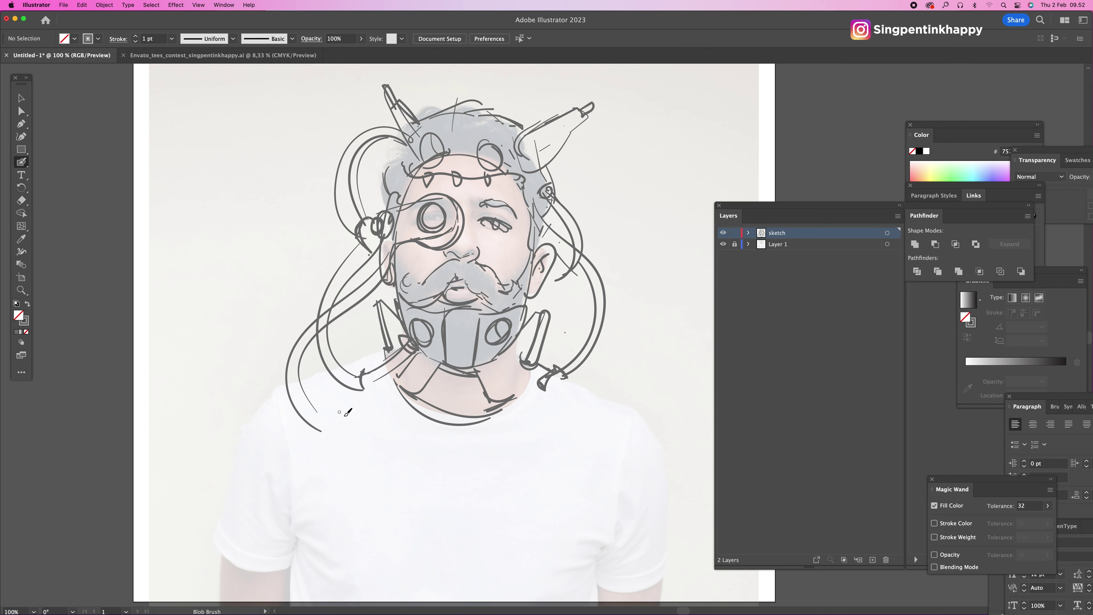
# Step: Sketch thick connector ends for the lower hoses on both sides of the collar, and add the right outer hose and ear detail
pyautogui.moveTo(364, 373); pyautogui.dragTo(415, 358)
pyautogui.moveTo(330, 413)
pyautogui.mouseDown()
pyautogui.moveTo(310, 412)
pyautogui.moveTo(390, 393)
pyautogui.moveTo(405, 416)
pyautogui.moveTo(395, 426)
pyautogui.moveTo(385, 394)
pyautogui.moveTo(419, 407)
pyautogui.moveTo(412, 424)
pyautogui.moveTo(424, 397)
pyautogui.moveTo(417, 390)
pyautogui.mouseUp()
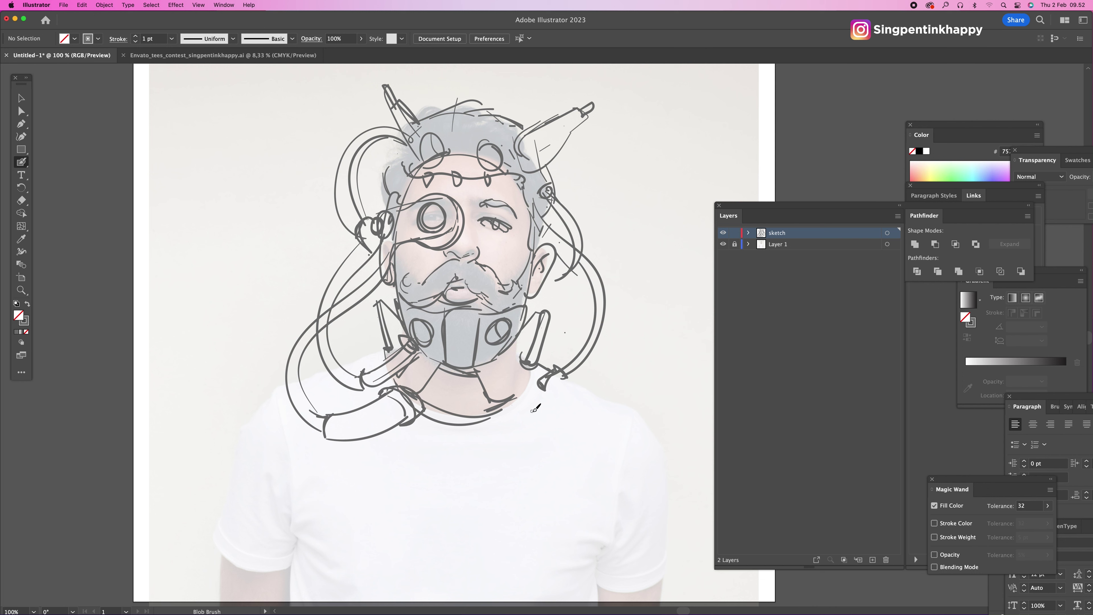
pyautogui.moveTo(532, 386)
pyautogui.mouseDown()
pyautogui.moveTo(511, 400)
pyautogui.moveTo(548, 437)
pyautogui.mouseUp()
pyautogui.moveTo(505, 405)
pyautogui.mouseDown()
pyautogui.moveTo(551, 438)
pyautogui.moveTo(531, 396)
pyautogui.moveTo(559, 409)
pyautogui.moveTo(552, 432)
pyautogui.moveTo(600, 391)
pyautogui.moveTo(594, 345)
pyautogui.mouseUp()
pyautogui.moveTo(549, 428)
pyautogui.mouseDown()
pyautogui.moveTo(575, 425)
pyautogui.moveTo(616, 353)
pyautogui.moveTo(572, 308)
pyautogui.mouseUp()
pyautogui.moveTo(555, 258)
pyautogui.mouseDown()
pyautogui.moveTo(586, 325)
pyautogui.moveTo(547, 275)
pyautogui.moveTo(536, 279)
pyautogui.moveTo(592, 331)
pyautogui.mouseUp()
pyautogui.moveTo(555, 282)
pyautogui.mouseDown()
pyautogui.moveTo(595, 332)
pyautogui.moveTo(541, 276)
pyautogui.mouseUp()
# Step: Detail the uncovered eye and sketch the wavy lower edge of the garment across the shoulders and chest
pyautogui.scroll(-3, 516, 181)
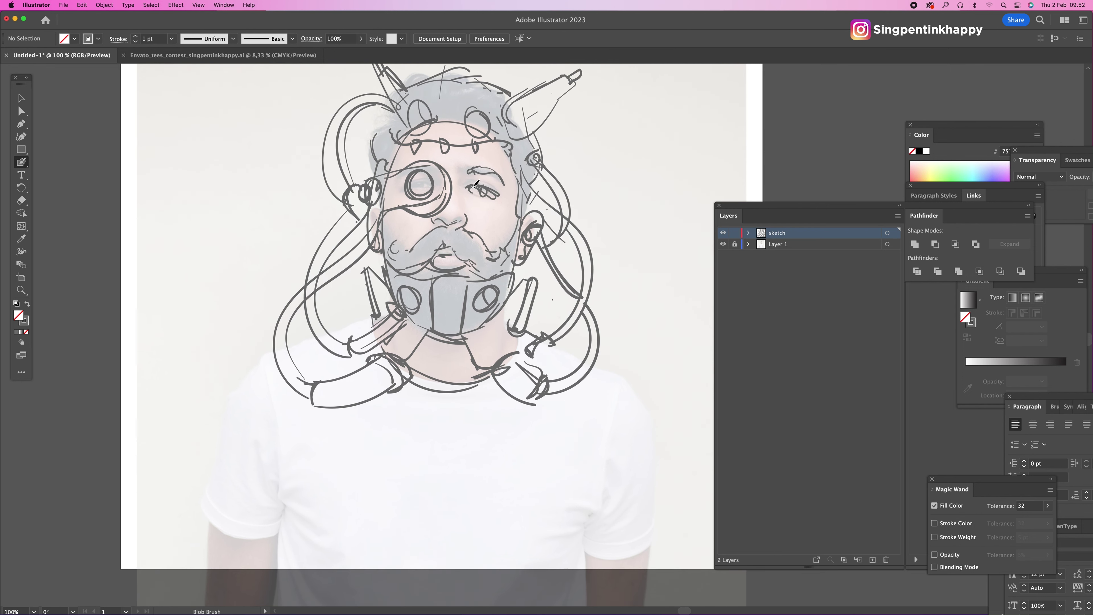
pyautogui.moveTo(474, 186); pyautogui.dragTo(499, 195)
pyautogui.moveTo(355, 311); pyautogui.dragTo(363, 308)
pyautogui.moveTo(312, 338)
pyautogui.mouseDown()
pyautogui.moveTo(258, 364)
pyautogui.moveTo(275, 400)
pyautogui.moveTo(414, 430)
pyautogui.mouseUp()
pyautogui.press('super+z')
pyautogui.moveTo(263, 429); pyautogui.dragTo(259, 395)
pyautogui.moveTo(270, 424)
pyautogui.mouseDown()
pyautogui.moveTo(296, 410)
pyautogui.moveTo(373, 419)
pyautogui.moveTo(418, 396)
pyautogui.moveTo(358, 423)
pyautogui.moveTo(382, 443)
pyautogui.moveTo(469, 457)
pyautogui.moveTo(519, 413)
pyautogui.mouseUp()
# Step: Sketch the looped hoses below the right side of the collar and the round rivets on the neck plates
pyautogui.moveTo(437, 396)
pyautogui.mouseDown()
pyautogui.moveTo(483, 408)
pyautogui.moveTo(530, 406)
pyautogui.moveTo(532, 430)
pyautogui.moveTo(502, 457)
pyautogui.moveTo(529, 431)
pyautogui.moveTo(529, 408)
pyautogui.moveTo(498, 452)
pyautogui.mouseUp()
pyautogui.moveTo(486, 412); pyautogui.dragTo(494, 417)
pyautogui.moveTo(454, 384)
pyautogui.mouseDown()
pyautogui.moveTo(464, 409)
pyautogui.moveTo(489, 414)
pyautogui.moveTo(459, 405)
pyautogui.mouseUp()
pyautogui.moveTo(492, 361); pyautogui.dragTo(485, 352)
pyautogui.moveTo(407, 348); pyautogui.dragTo(405, 345)
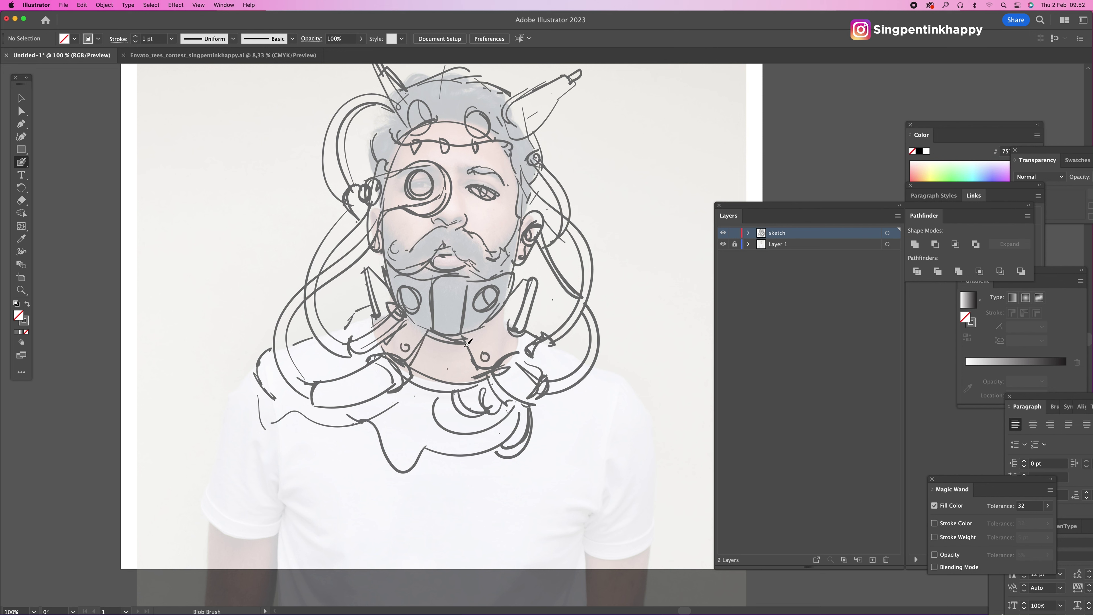
pyautogui.moveTo(426, 442); pyautogui.dragTo(446, 441)
pyautogui.moveTo(535, 428)
pyautogui.mouseDown()
pyautogui.moveTo(566, 437)
pyautogui.moveTo(606, 402)
pyautogui.moveTo(593, 356)
pyautogui.mouseUp()
pyautogui.moveTo(532, 420)
pyautogui.mouseDown()
pyautogui.moveTo(556, 425)
pyautogui.moveTo(586, 409)
pyautogui.moveTo(591, 353)
pyautogui.mouseUp()
pyautogui.moveTo(531, 323); pyautogui.dragTo(539, 324)
# Step: Outline the shoulder armor on both sides, adding an oval detail to the right shoulder
pyautogui.moveTo(571, 331); pyautogui.dragTo(634, 400)
pyautogui.moveTo(270, 349)
pyautogui.mouseDown()
pyautogui.moveTo(217, 389)
pyautogui.moveTo(216, 411)
pyautogui.moveTo(189, 435)
pyautogui.mouseUp()
pyautogui.moveTo(191, 437)
pyautogui.mouseDown()
pyautogui.moveTo(201, 468)
pyautogui.moveTo(209, 457)
pyautogui.moveTo(291, 470)
pyautogui.moveTo(304, 443)
pyautogui.mouseUp()
pyautogui.moveTo(264, 458); pyautogui.dragTo(276, 460)
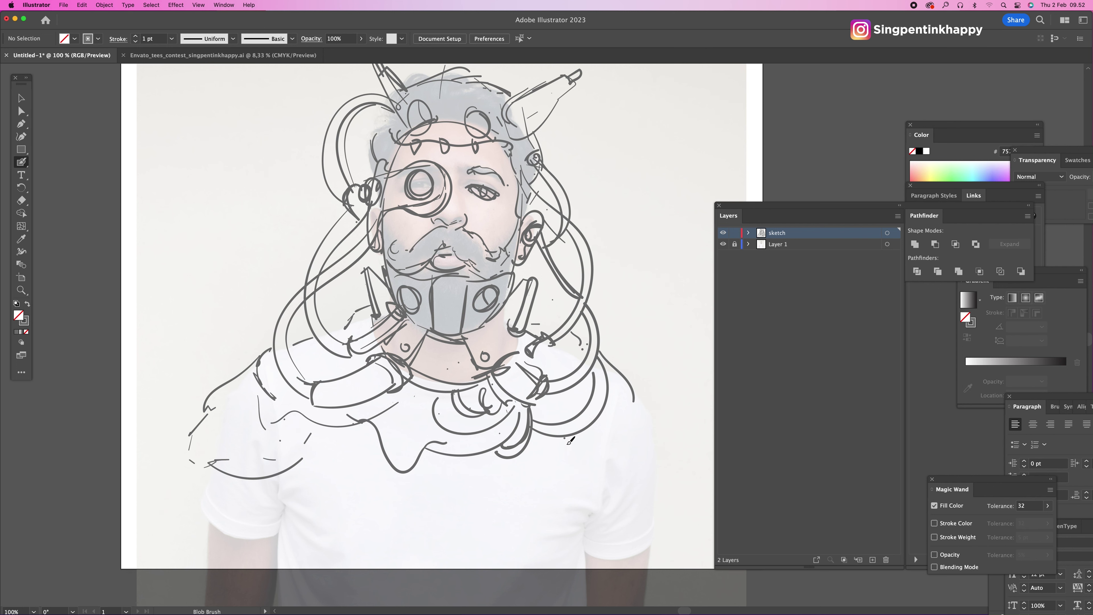
pyautogui.moveTo(565, 439)
pyautogui.mouseDown()
pyautogui.moveTo(624, 485)
pyautogui.moveTo(649, 486)
pyautogui.mouseUp()
pyautogui.moveTo(630, 395)
pyautogui.mouseDown()
pyautogui.moveTo(641, 398)
pyautogui.moveTo(661, 481)
pyautogui.mouseUp()
pyautogui.moveTo(629, 402)
pyautogui.mouseDown()
pyautogui.moveTo(651, 439)
pyautogui.moveTo(651, 420)
pyautogui.moveTo(658, 425)
pyautogui.moveTo(612, 435)
pyautogui.moveTo(590, 486)
pyautogui.mouseUp()
pyautogui.moveTo(599, 481); pyautogui.dragTo(590, 520)
# Step: Sketch the curved vertical edges of the central chest panel down to the artboard's lower edge
pyautogui.moveTo(306, 436); pyautogui.dragTo(310, 474)
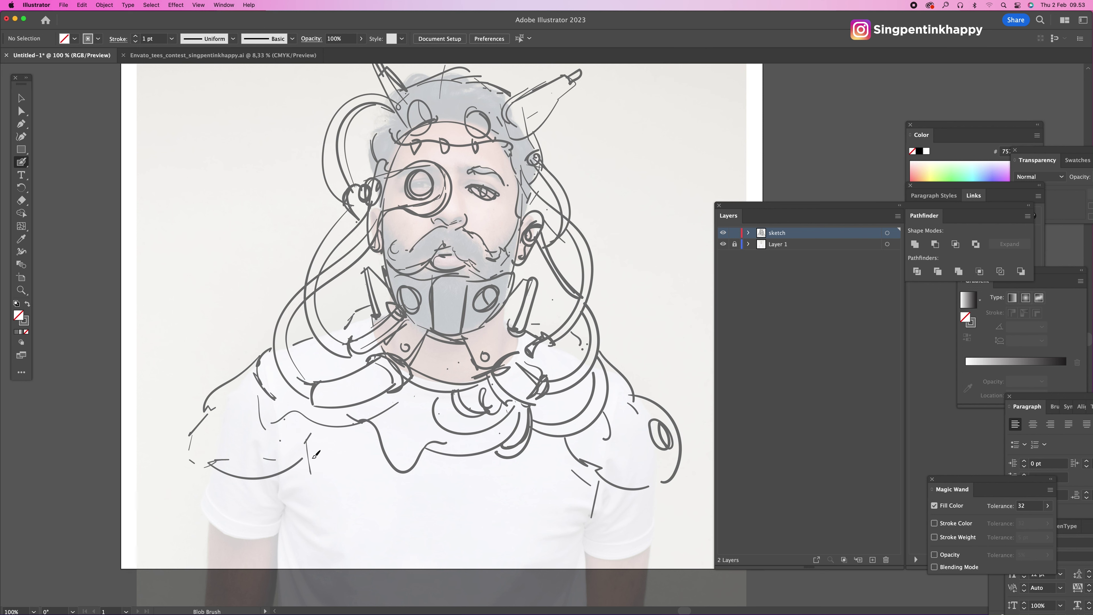
pyautogui.moveTo(327, 430); pyautogui.dragTo(352, 558)
pyautogui.press('super+z')
pyautogui.moveTo(409, 465)
pyautogui.mouseDown()
pyautogui.moveTo(381, 568)
pyautogui.moveTo(371, 568)
pyautogui.mouseUp()
pyautogui.moveTo(504, 450); pyautogui.dragTo(524, 570)
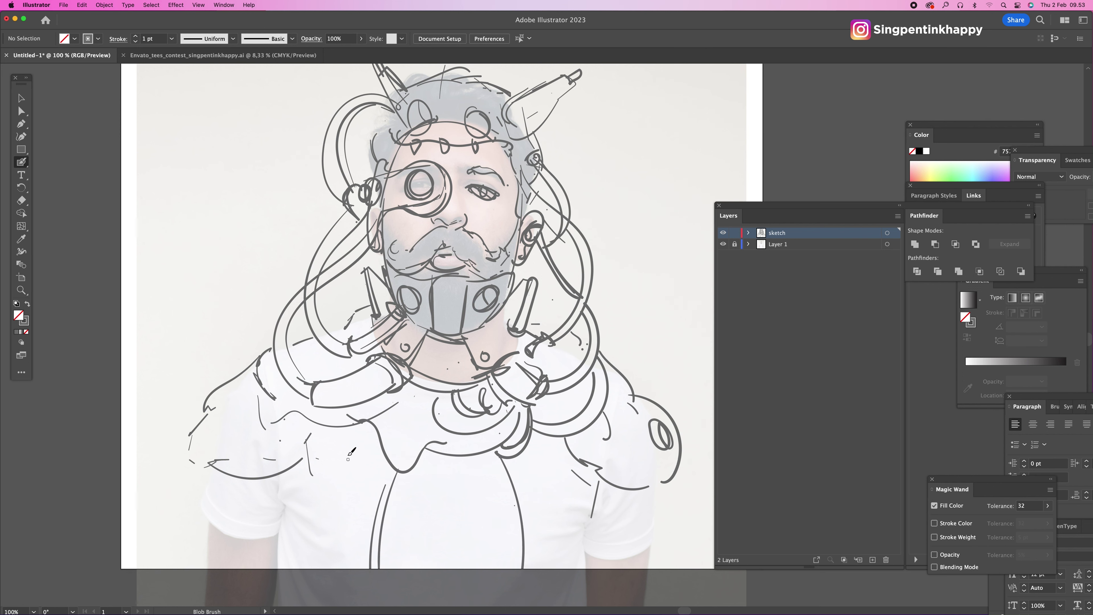
# Step: Sketch the fold lines below the left shoulder and the outline of the left upper-arm guard
pyautogui.moveTo(318, 425); pyautogui.dragTo(282, 507)
pyautogui.moveTo(268, 471); pyautogui.dragTo(272, 505)
pyautogui.moveTo(190, 467)
pyautogui.mouseDown()
pyautogui.moveTo(187, 491)
pyautogui.moveTo(243, 489)
pyautogui.mouseUp()
pyautogui.moveTo(172, 493)
pyautogui.mouseDown()
pyautogui.moveTo(180, 448)
pyautogui.moveTo(170, 502)
pyautogui.moveTo(189, 546)
pyautogui.moveTo(215, 553)
pyautogui.mouseUp()
# Step: Sketch the right upper-arm guard with its rim, upright rod, oval detail and vertical seam
pyautogui.hscroll(5, 592, 432)
pyautogui.scroll(-2, 591, 431)
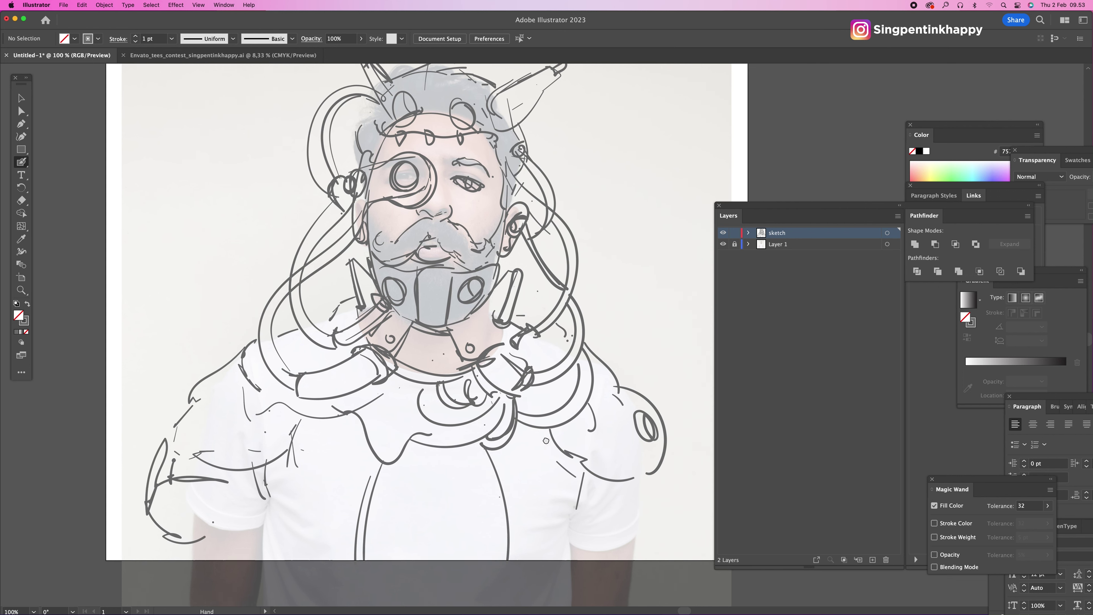
pyautogui.moveTo(577, 430)
pyautogui.mouseDown()
pyautogui.moveTo(592, 459)
pyautogui.moveTo(612, 450)
pyautogui.moveTo(613, 441)
pyautogui.moveTo(478, 466)
pyautogui.moveTo(491, 534)
pyautogui.moveTo(576, 536)
pyautogui.moveTo(601, 521)
pyautogui.mouseUp()
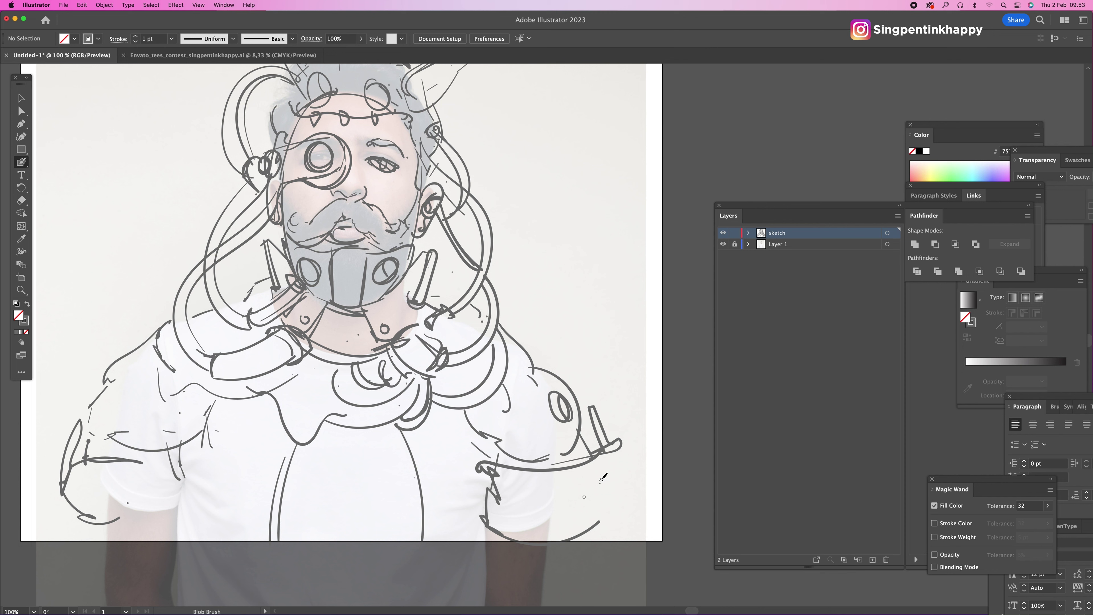
pyautogui.moveTo(611, 453); pyautogui.dragTo(607, 519)
pyautogui.moveTo(596, 472)
pyautogui.mouseDown()
pyautogui.moveTo(603, 465)
pyautogui.moveTo(572, 538)
pyautogui.mouseUp()
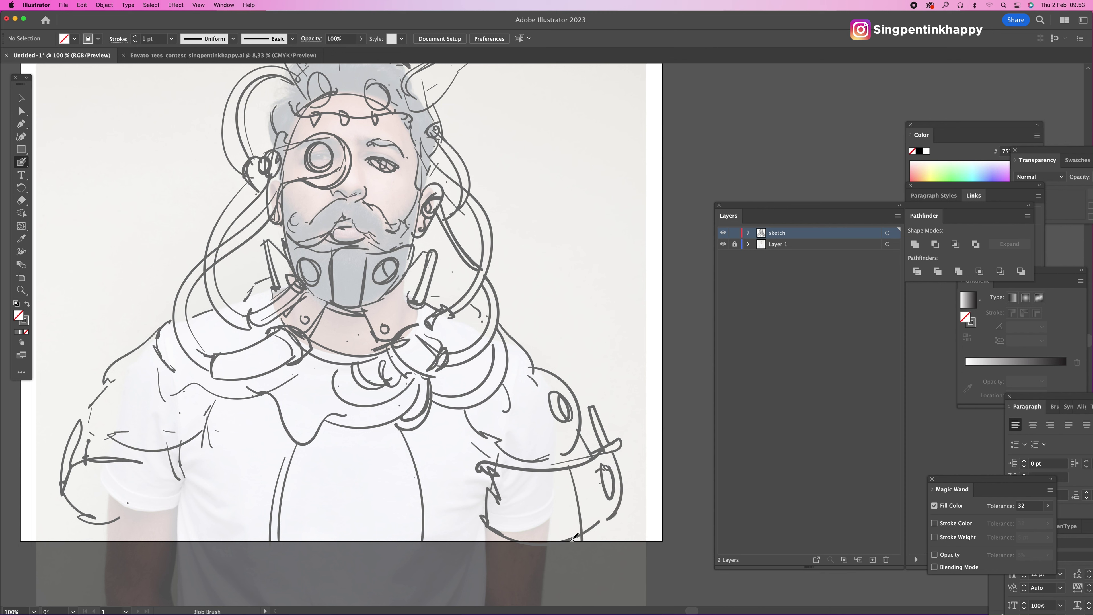
# Step: Sketch the hanging straps beside the chest panel, double the panel's edge, and finish small details on the left arm and face
pyautogui.moveTo(263, 393); pyautogui.dragTo(214, 469)
pyautogui.moveTo(248, 424)
pyautogui.mouseDown()
pyautogui.moveTo(198, 509)
pyautogui.moveTo(217, 527)
pyautogui.moveTo(226, 500)
pyautogui.mouseUp()
pyautogui.moveTo(430, 407); pyautogui.dragTo(463, 491)
pyautogui.moveTo(177, 483)
pyautogui.mouseDown()
pyautogui.moveTo(158, 501)
pyautogui.moveTo(172, 509)
pyautogui.mouseUp()
pyautogui.moveTo(146, 503); pyautogui.dragTo(146, 552)
pyautogui.moveTo(150, 503); pyautogui.dragTo(175, 496)
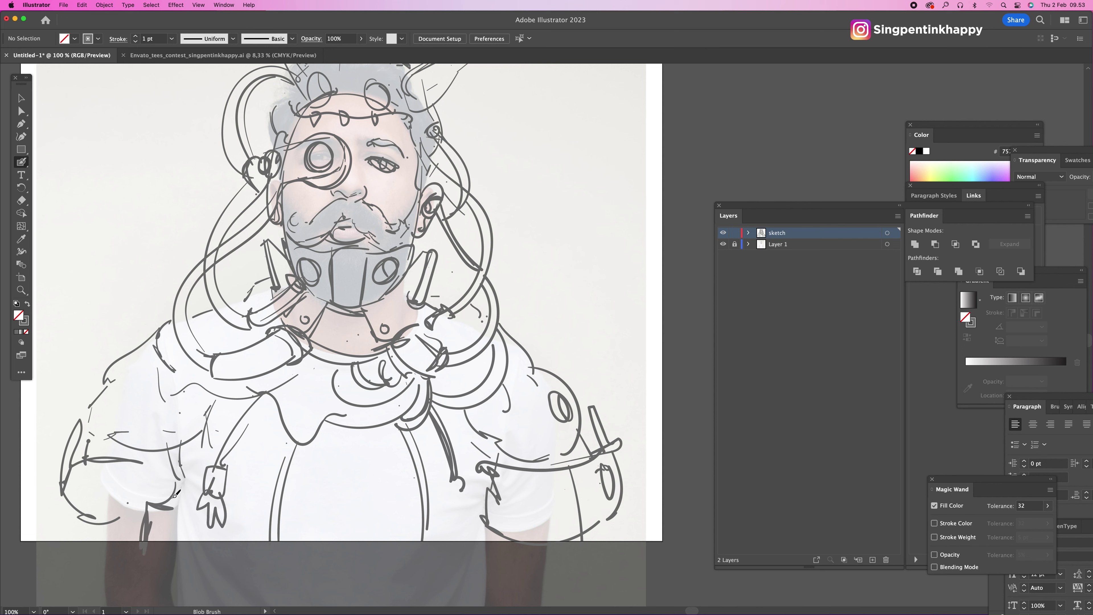
pyautogui.moveTo(308, 202)
pyautogui.mouseDown()
pyautogui.moveTo(288, 220)
pyautogui.moveTo(297, 224)
pyautogui.mouseUp()
pyautogui.moveTo(396, 180); pyautogui.dragTo(421, 187)
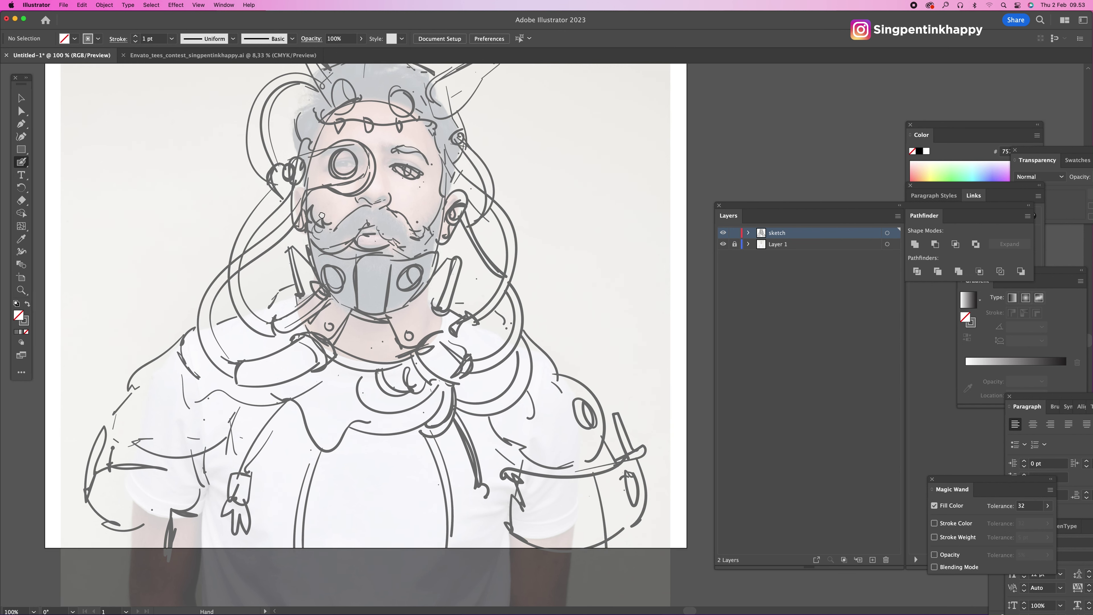
# Step: Add a new layer above the sketch layer and name it "object"
pyautogui.press('z')
pyautogui.keyDown('alt'); pyautogui.click(433, 320); pyautogui.keyUp('alt')
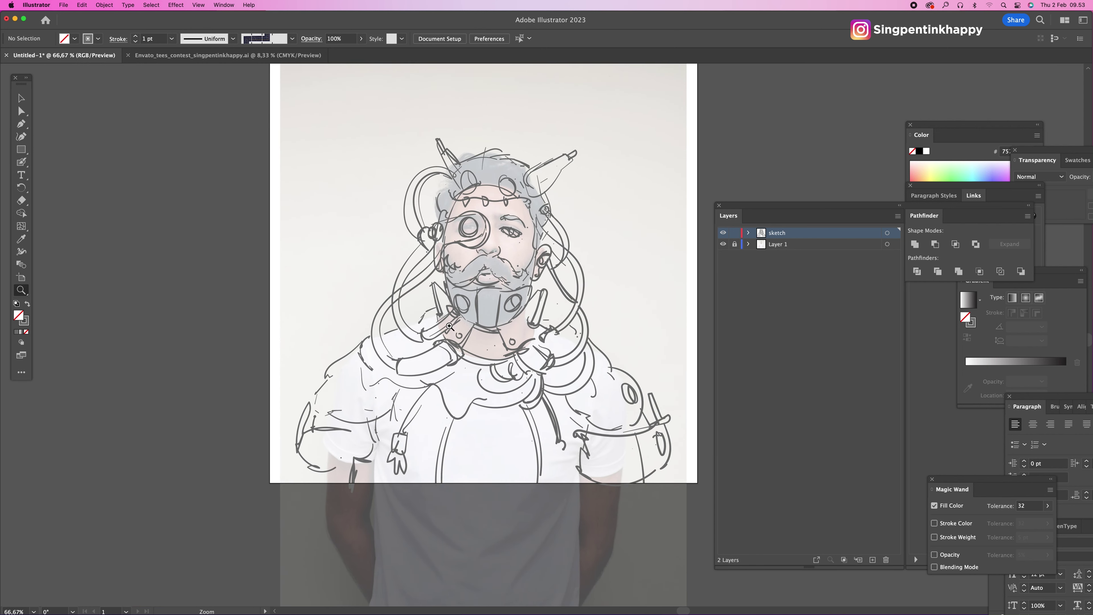
pyautogui.click(872, 560)
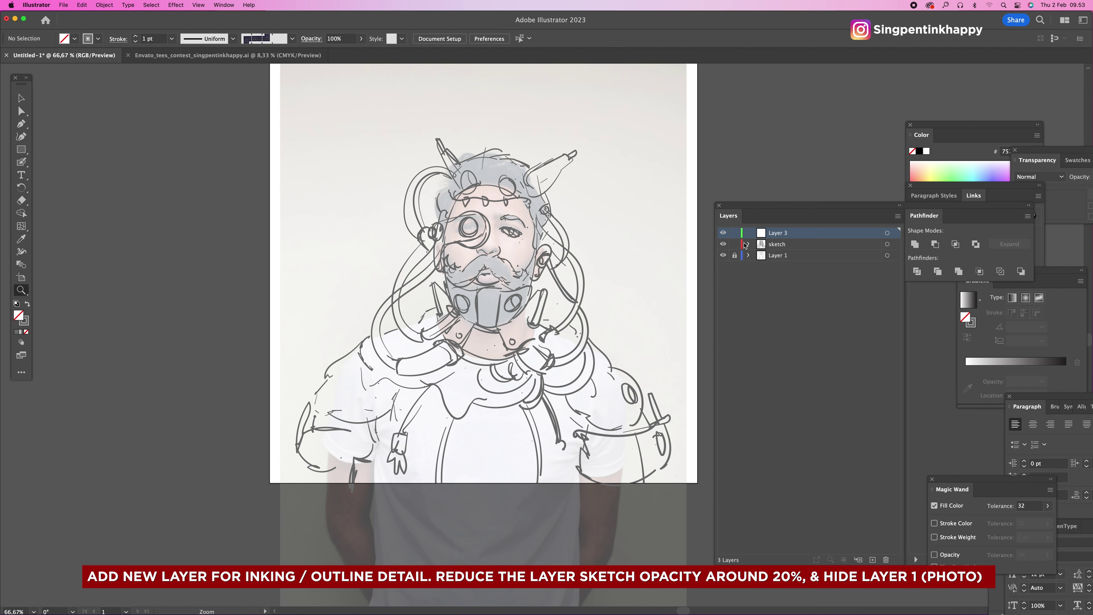
pyautogui.doubleClick(774, 236)
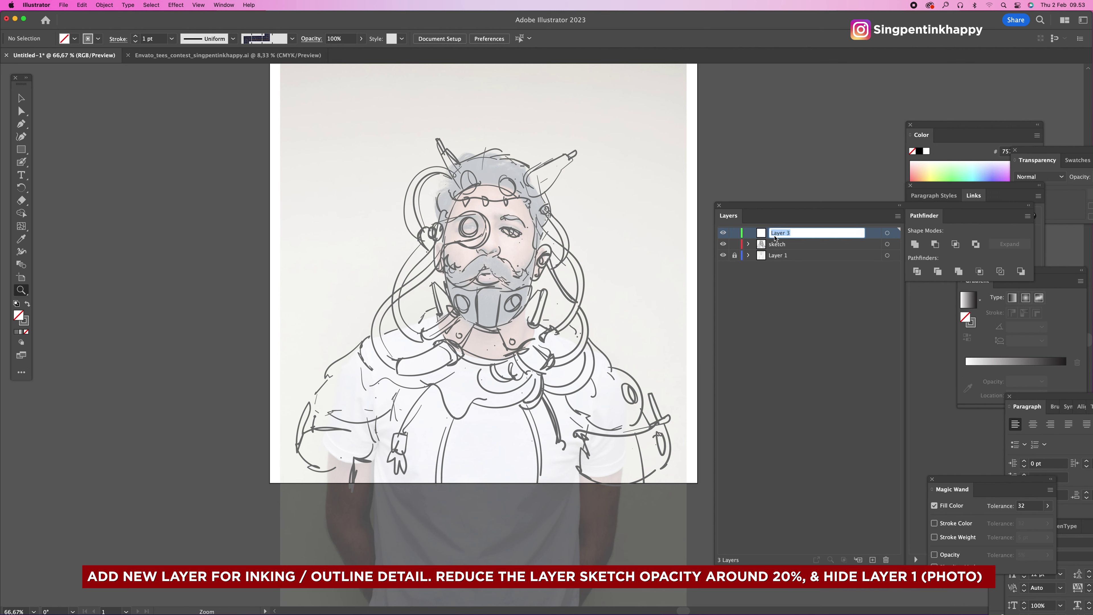
pyautogui.write('object')
pyautogui.press('Return')
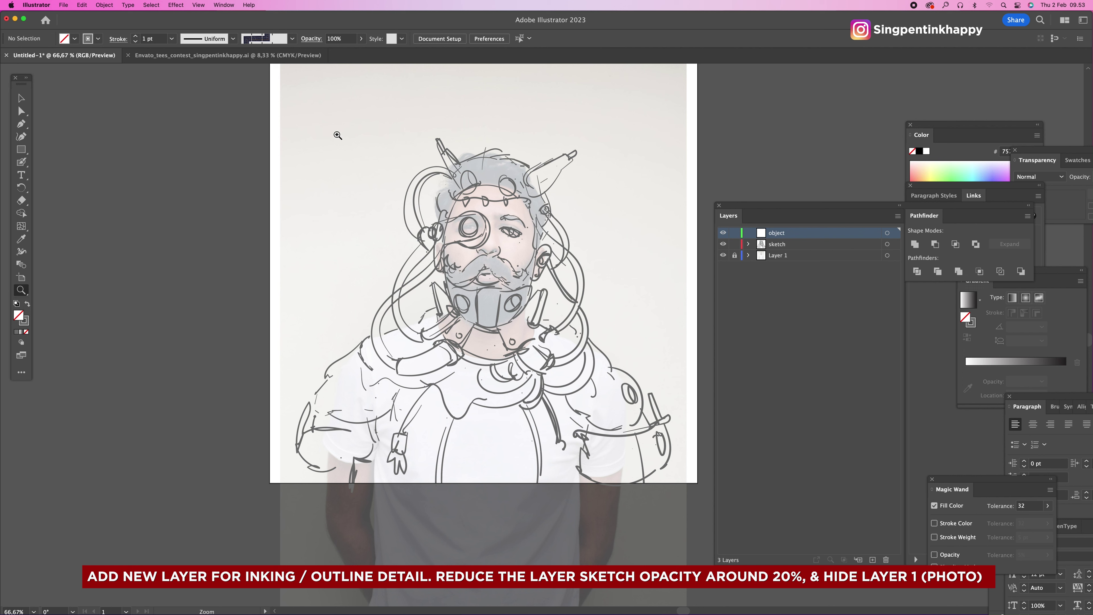
# Step: Reduce the opacity of all the sketch artwork to 24% and hide the photo layer, Layer 1
pyautogui.press('v')
pyautogui.press('super+a')
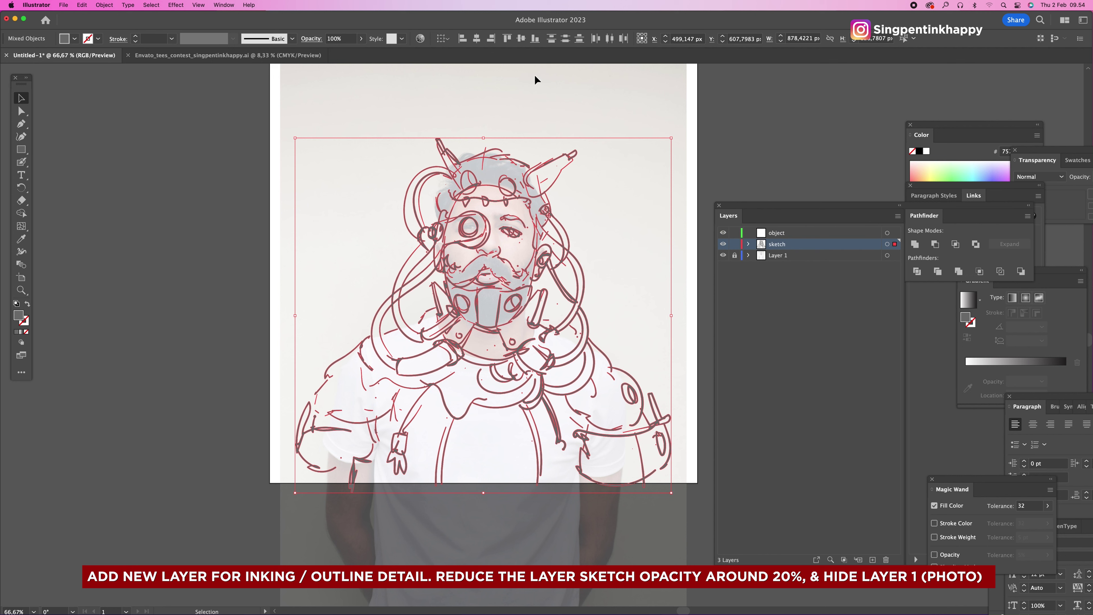
pyautogui.click(361, 39)
pyautogui.moveTo(334, 52); pyautogui.dragTo(331, 52)
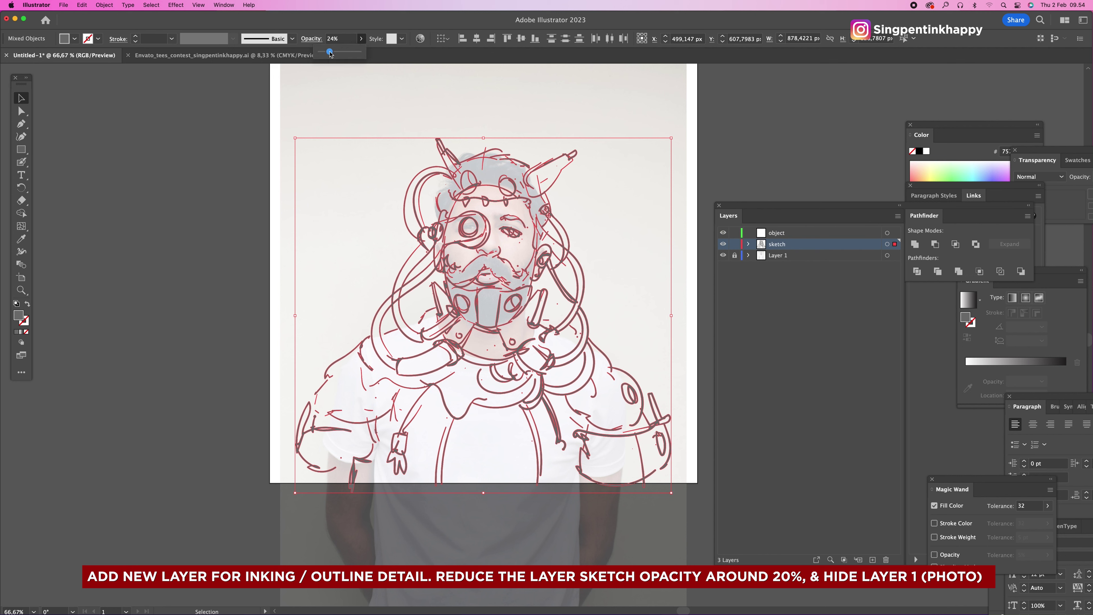
pyautogui.click(241, 102)
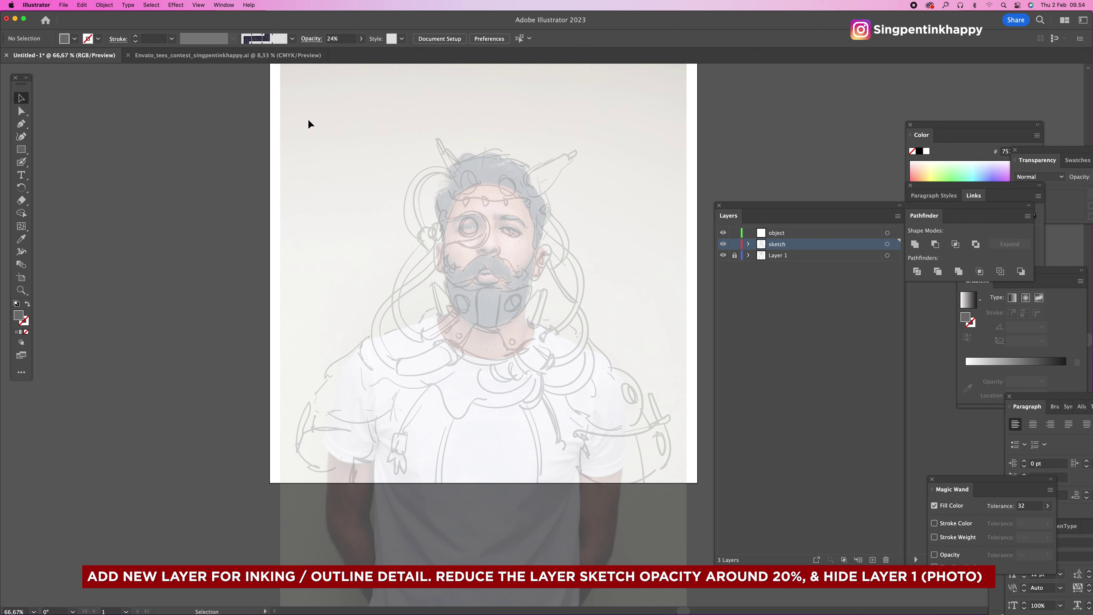
pyautogui.click(723, 255)
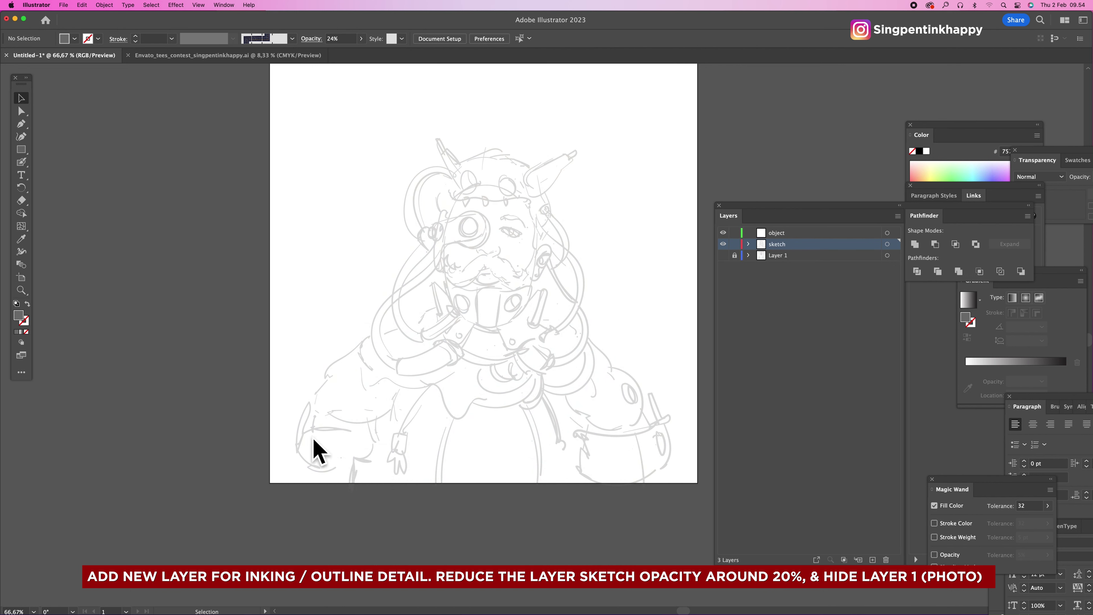
# Step: Lock the sketch layer and make the object layer active for inking
pyautogui.scroll(1, 571, 417)
pyautogui.hscroll(1, 571, 417)
pyautogui.press('z')
pyautogui.click(562, 370)
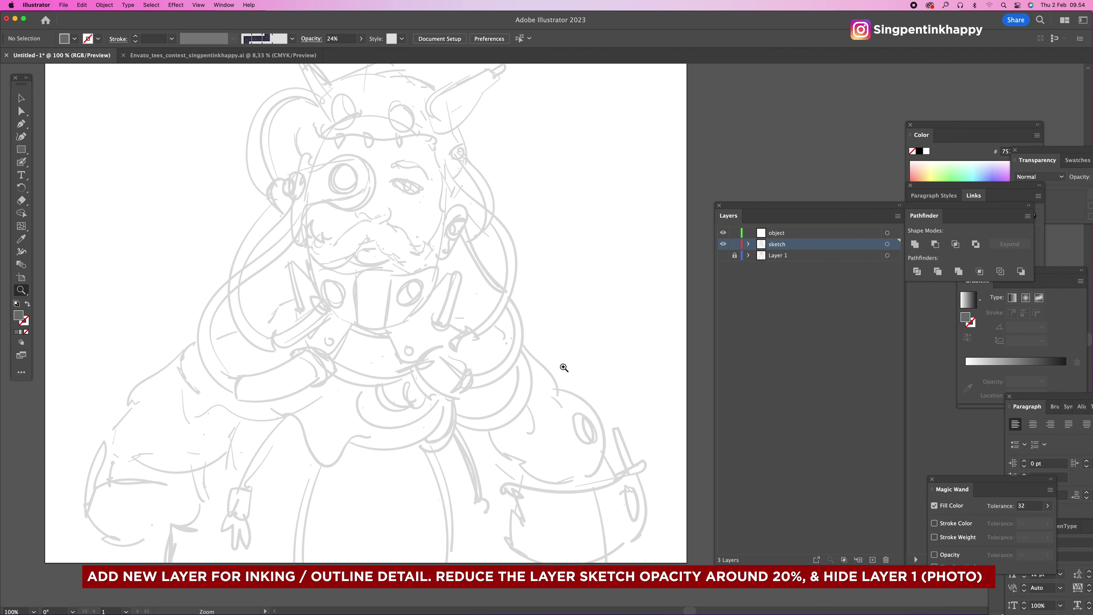
pyautogui.moveTo(461, 326); pyautogui.dragTo(485, 346)
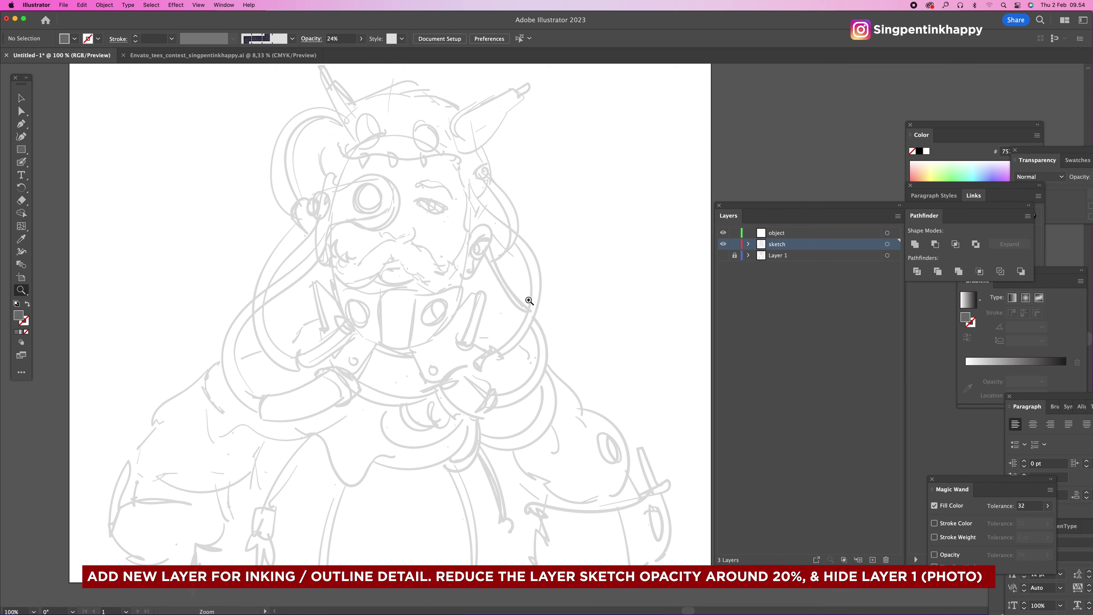
pyautogui.hscroll(-3, 563, 354)
pyautogui.scroll(1, 564, 354)
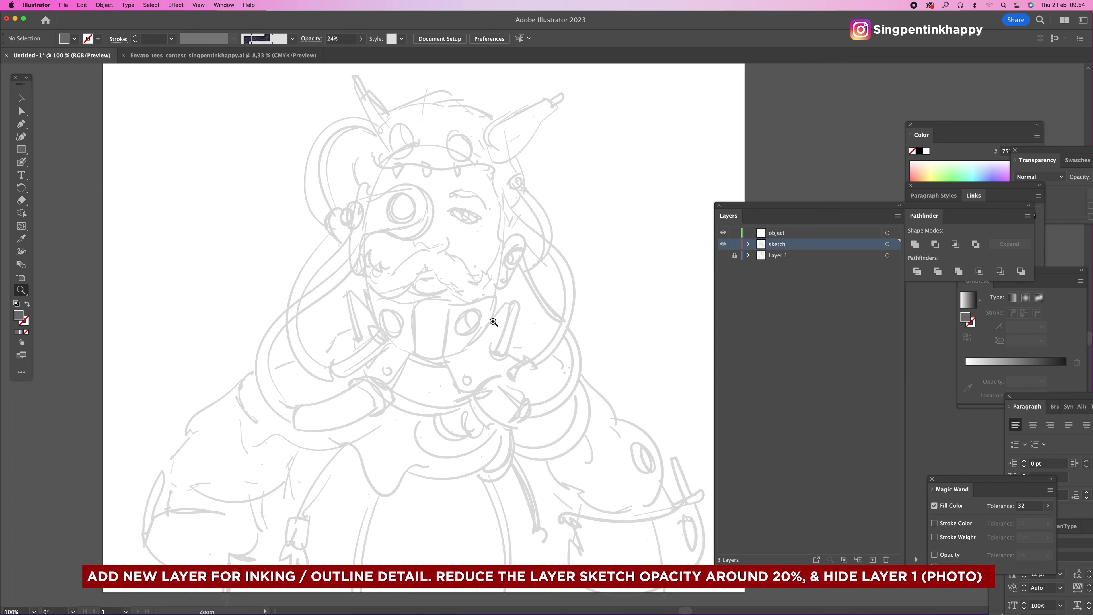
pyautogui.keyDown('alt'); pyautogui.click(511, 297); pyautogui.keyUp('alt')
pyautogui.keyDown('alt'); pyautogui.click(519, 307); pyautogui.keyUp('alt')
pyautogui.scroll(-1, 559, 353)
pyautogui.hscroll(1, 560, 353)
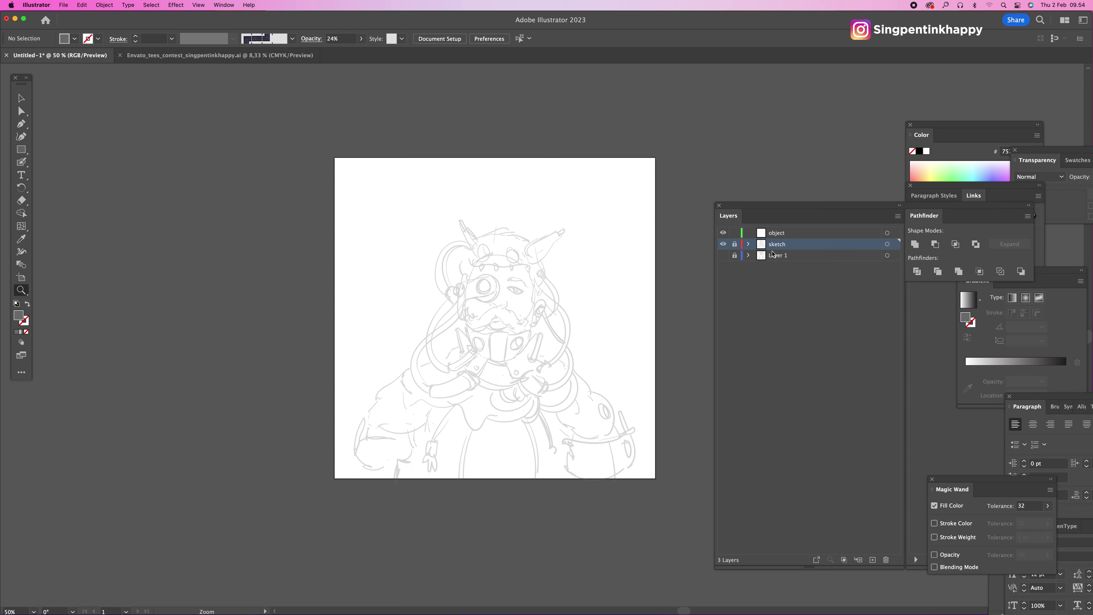
pyautogui.click(781, 234)
# Step: Set the fill color to dark blue #1329AA
pyautogui.click(491, 300)
pyautogui.click(491, 301)
pyautogui.scroll(-3, 441, 313)
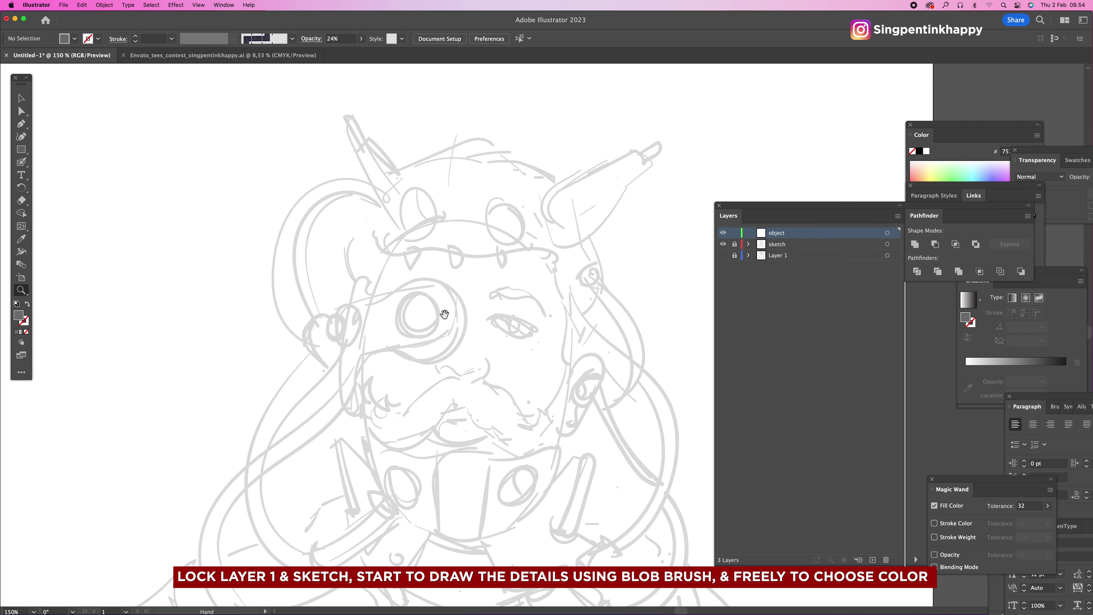
pyautogui.doubleClick(19, 316)
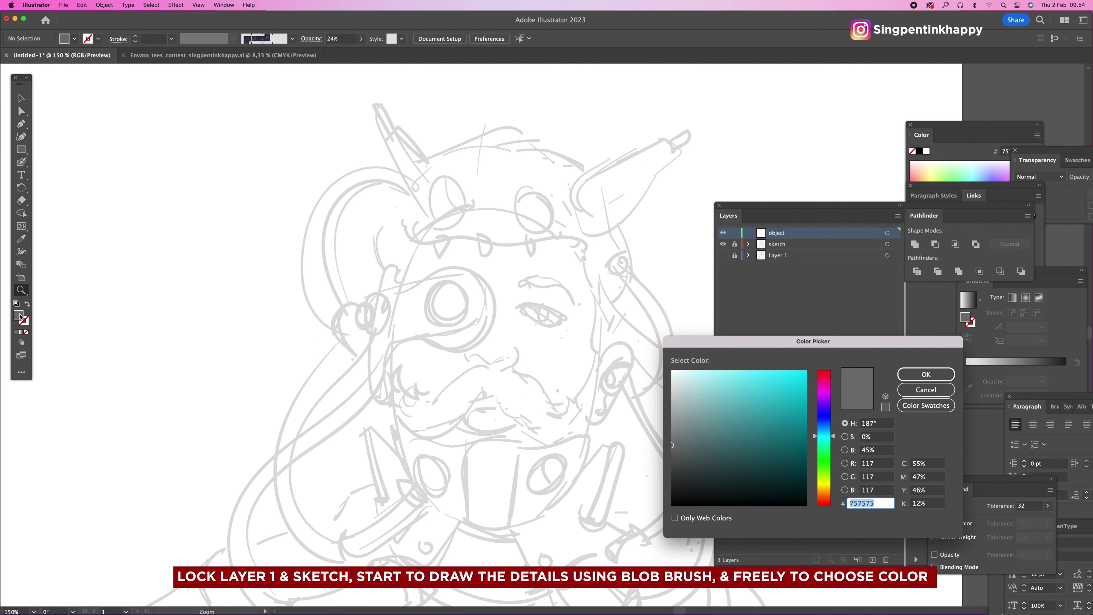
pyautogui.click(824, 420)
pyautogui.click(793, 415)
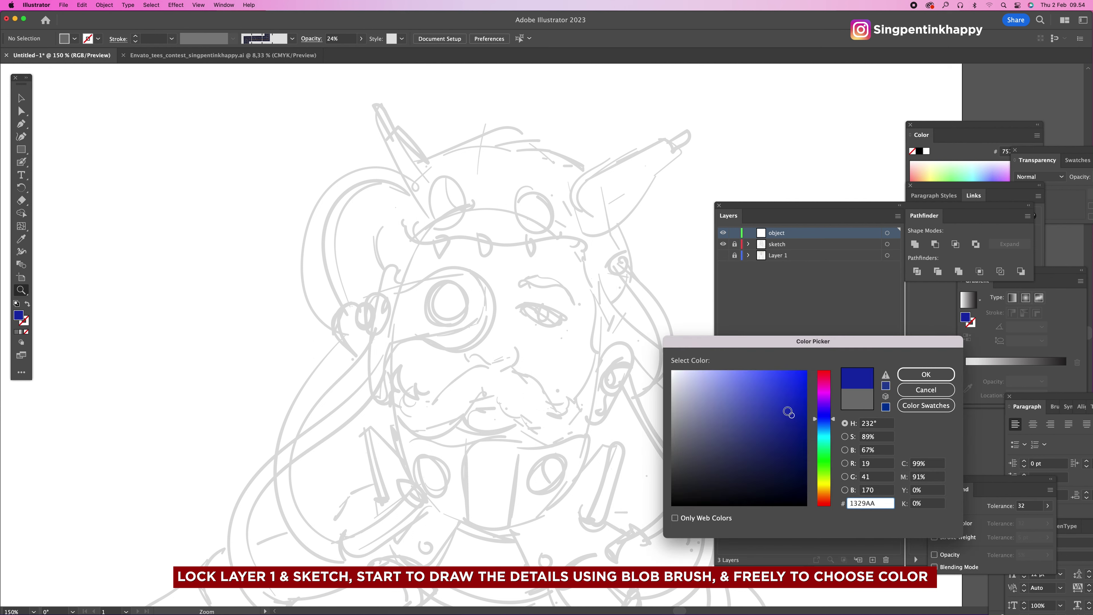
pyautogui.click(934, 374)
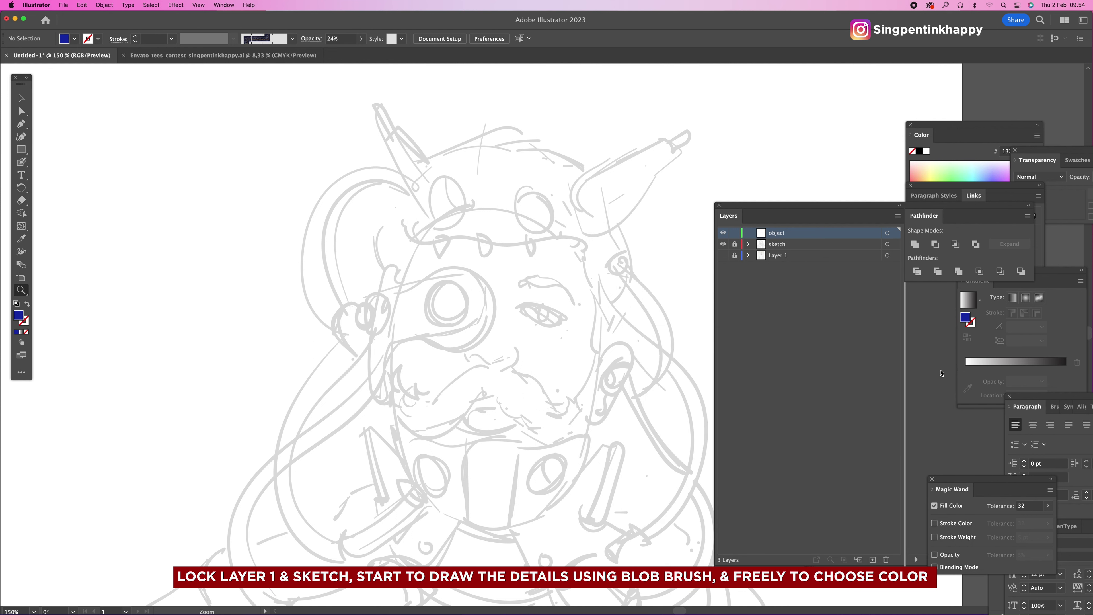
# Step: Switch to the Blob Brush and bring the sketched head up to 200% zoom
pyautogui.hotkey('shift', 'b')
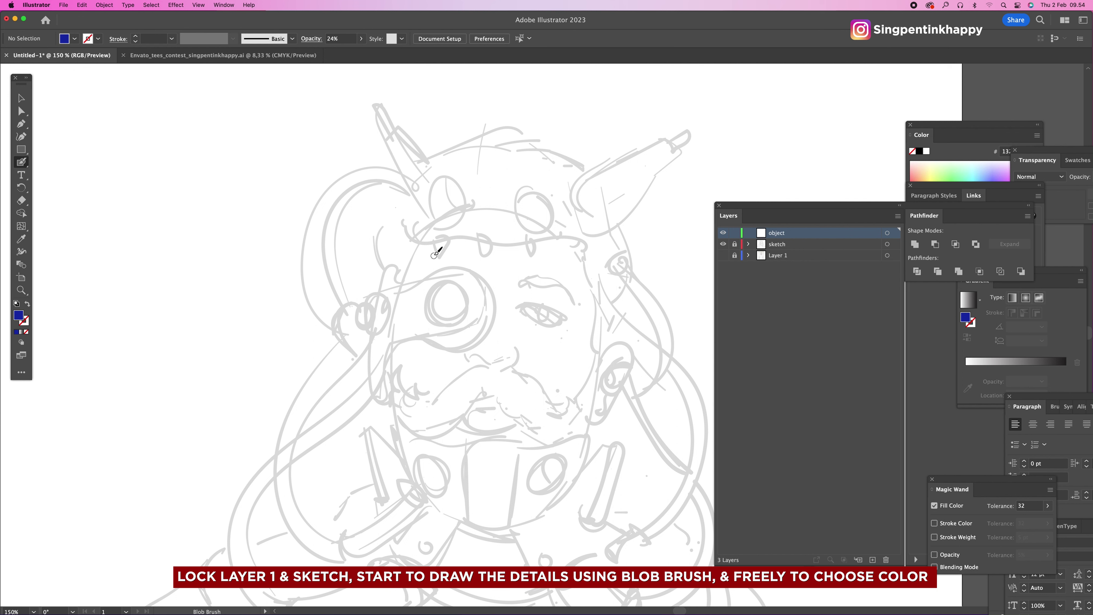
pyautogui.scroll(-2, 427, 276)
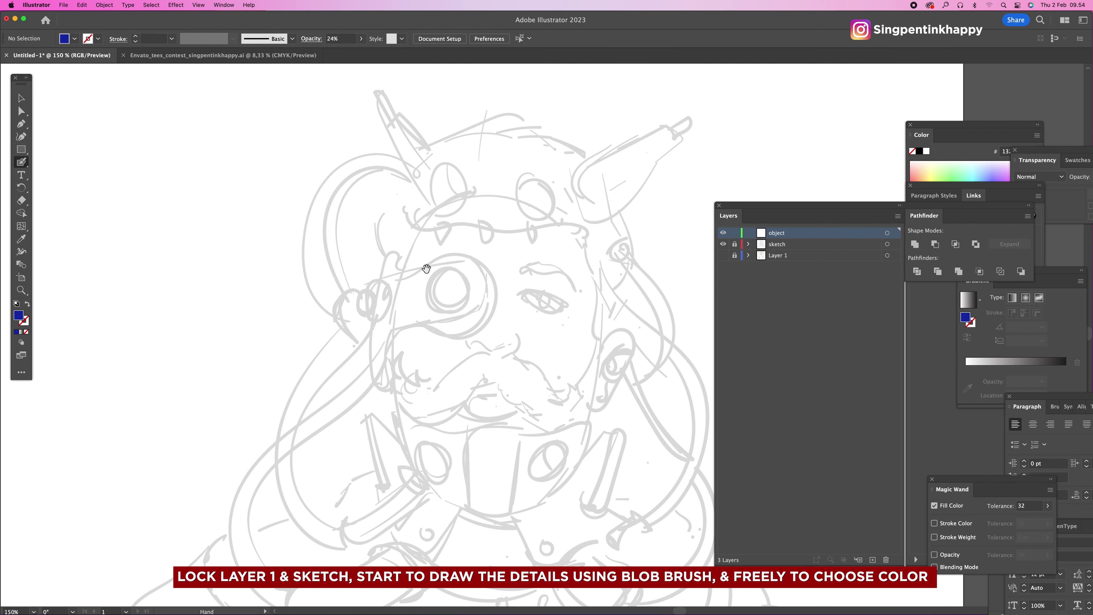
pyautogui.hscroll(3, 427, 256)
pyautogui.press('super+equal')
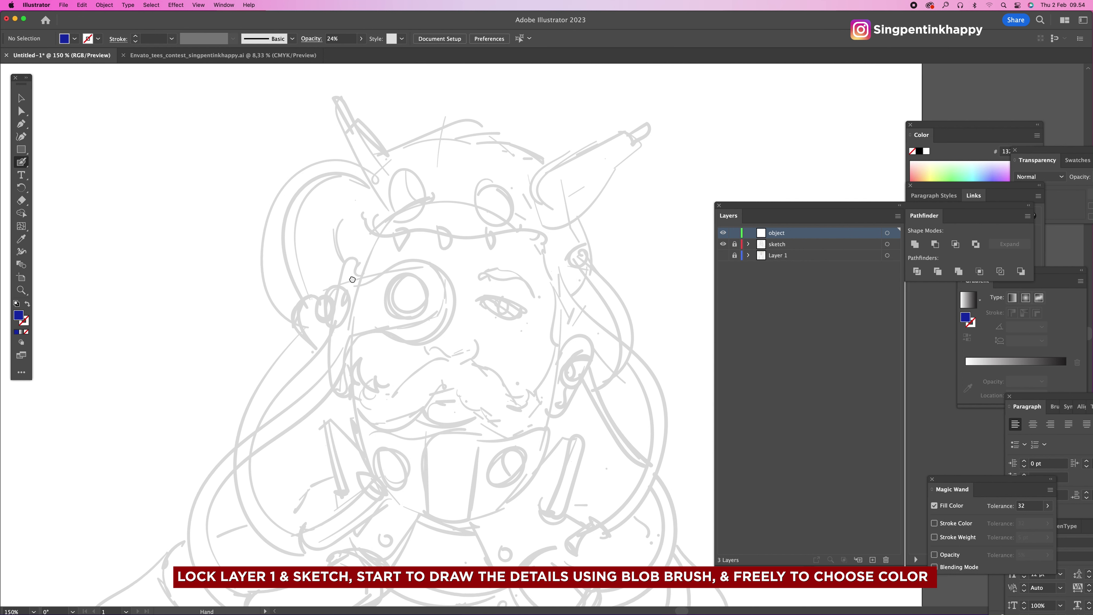
pyautogui.scroll(5, 447, 295)
pyautogui.hscroll(5, 418, 280)
pyautogui.scroll(-1, 418, 280)
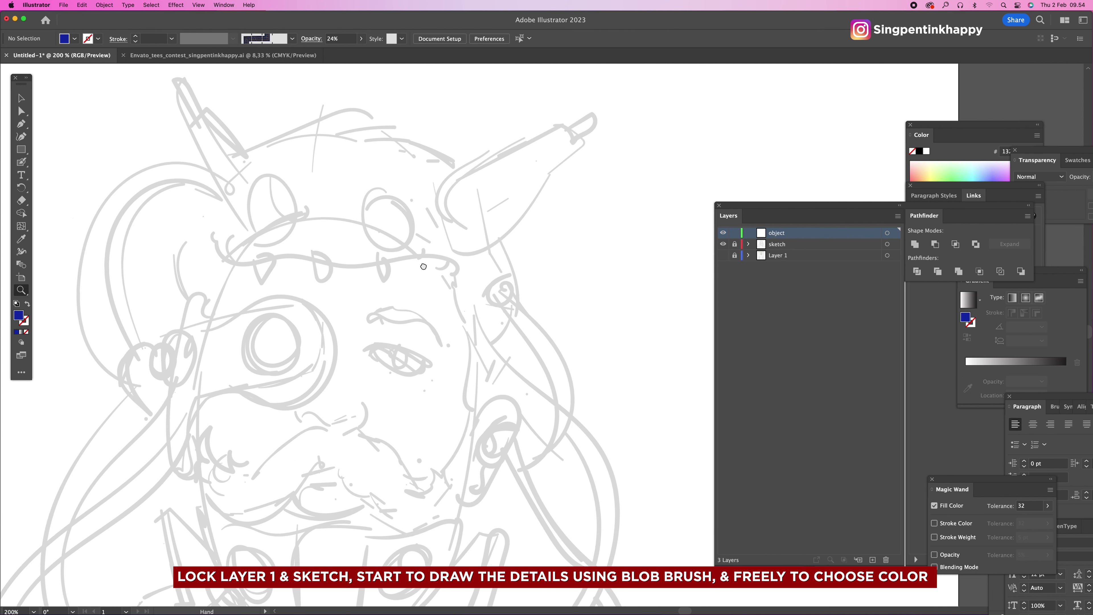
pyautogui.hotkey('shift', 'b')
pyautogui.moveTo(163, 328); pyautogui.dragTo(203, 289)
pyautogui.scroll(-1, 282, 295)
pyautogui.moveTo(282, 295); pyautogui.dragTo(293, 274)
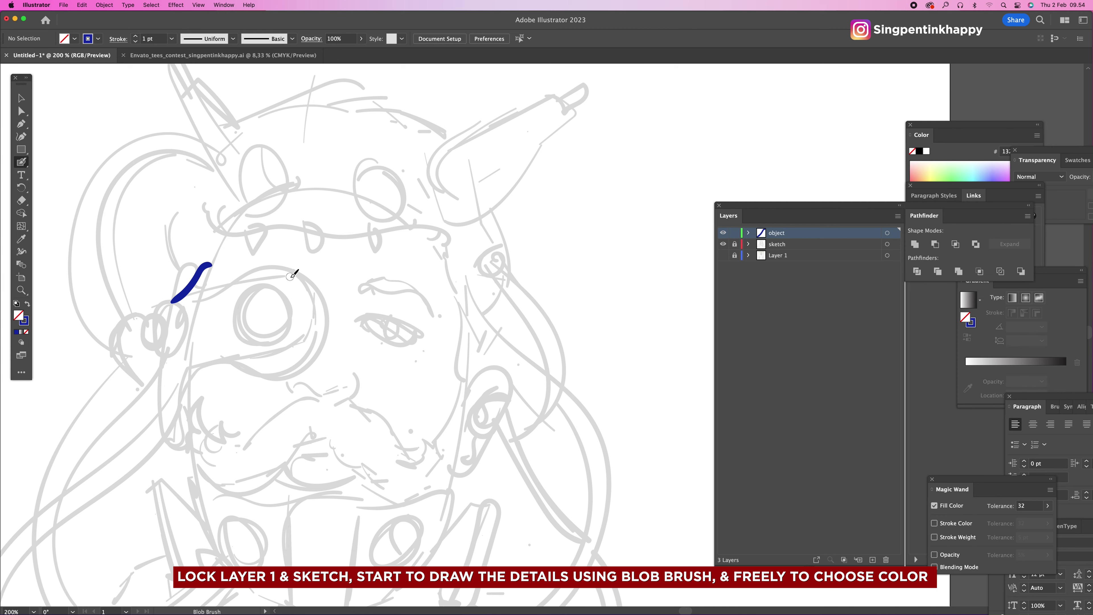
pyautogui.press('super+z')
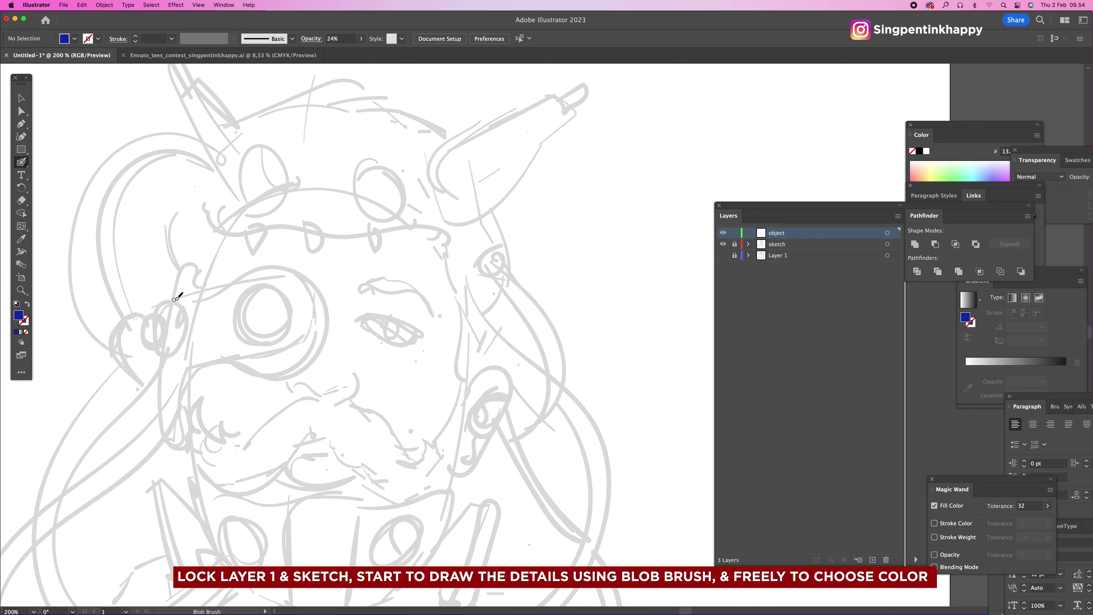
pyautogui.moveTo(244, 295)
pyautogui.mouseDown()
pyautogui.moveTo(365, 244)
pyautogui.moveTo(372, 298)
pyautogui.mouseUp()
pyautogui.press('space')
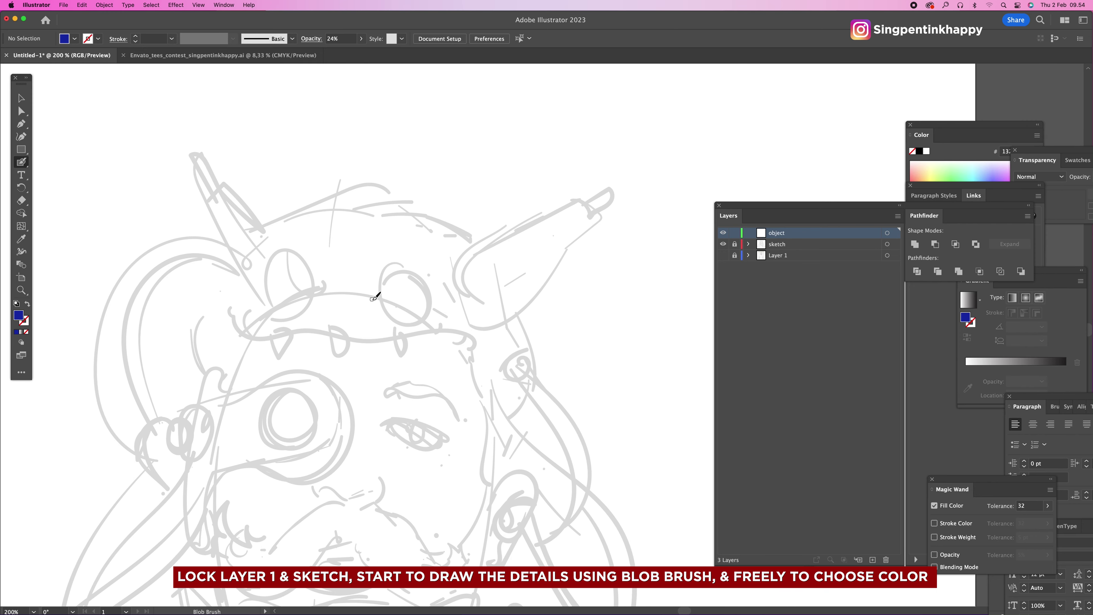
pyautogui.moveTo(191, 149)
pyautogui.mouseDown()
pyautogui.moveTo(209, 196)
pyautogui.moveTo(210, 160)
pyautogui.mouseUp()
pyautogui.moveTo(191, 151); pyautogui.dragTo(212, 196)
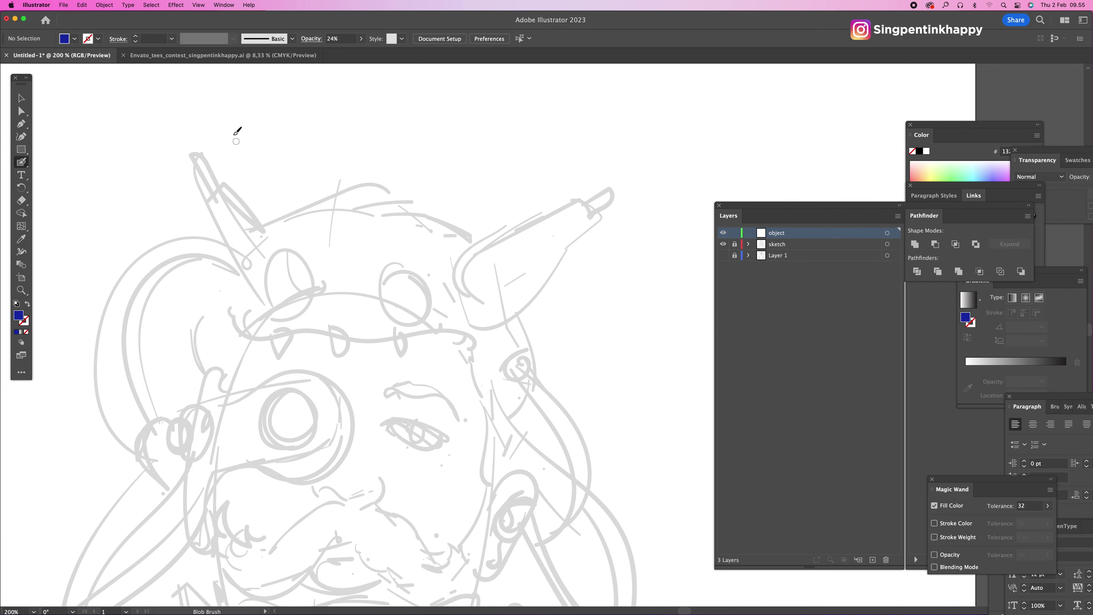
# Step: Set the brush opacity to 100% and ink the skull's narrow left horn with its collared tip
pyautogui.moveTo(360, 39); pyautogui.dragTo(379, 54)
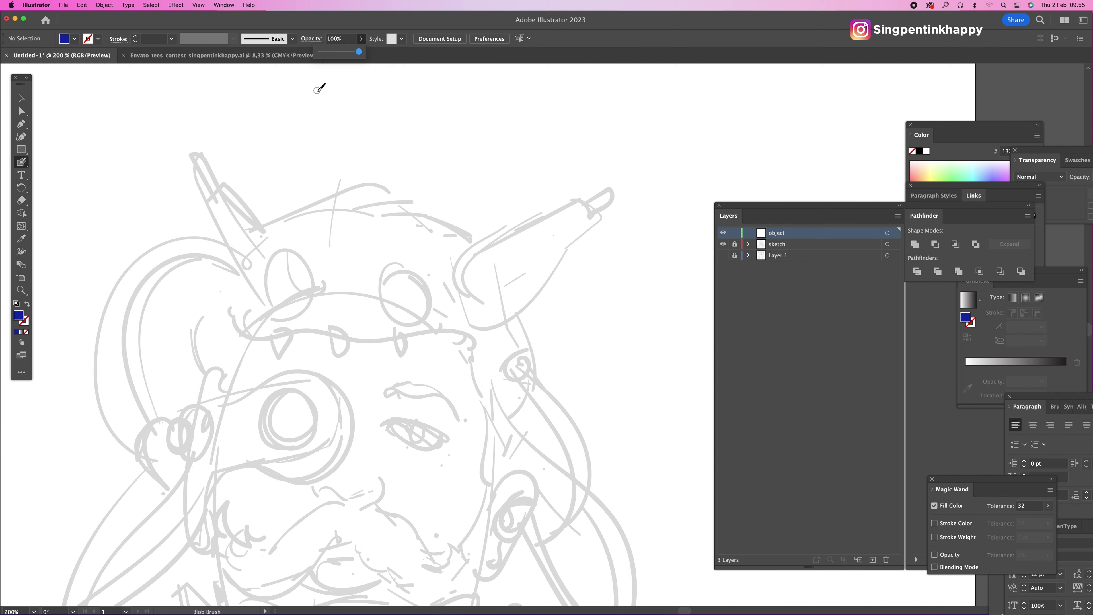
pyautogui.moveTo(192, 154); pyautogui.dragTo(210, 199)
pyautogui.moveTo(200, 151); pyautogui.dragTo(210, 199)
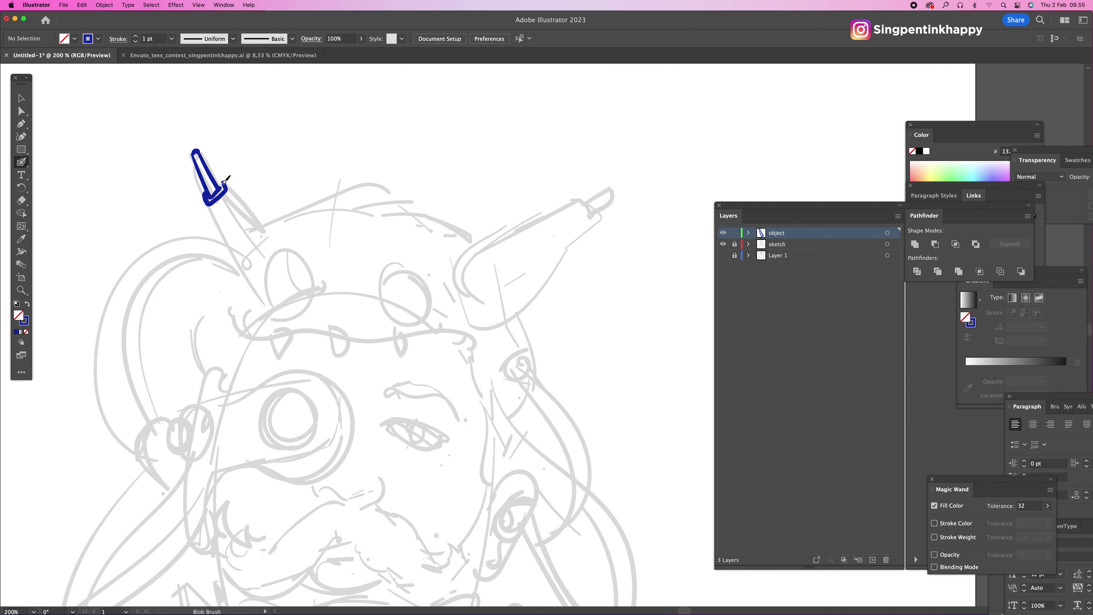
pyautogui.scroll(-2, 320, 209)
pyautogui.moveTo(205, 156)
pyautogui.mouseDown()
pyautogui.moveTo(239, 234)
pyautogui.moveTo(234, 159)
pyautogui.moveTo(267, 200)
pyautogui.moveTo(280, 196)
pyautogui.mouseUp()
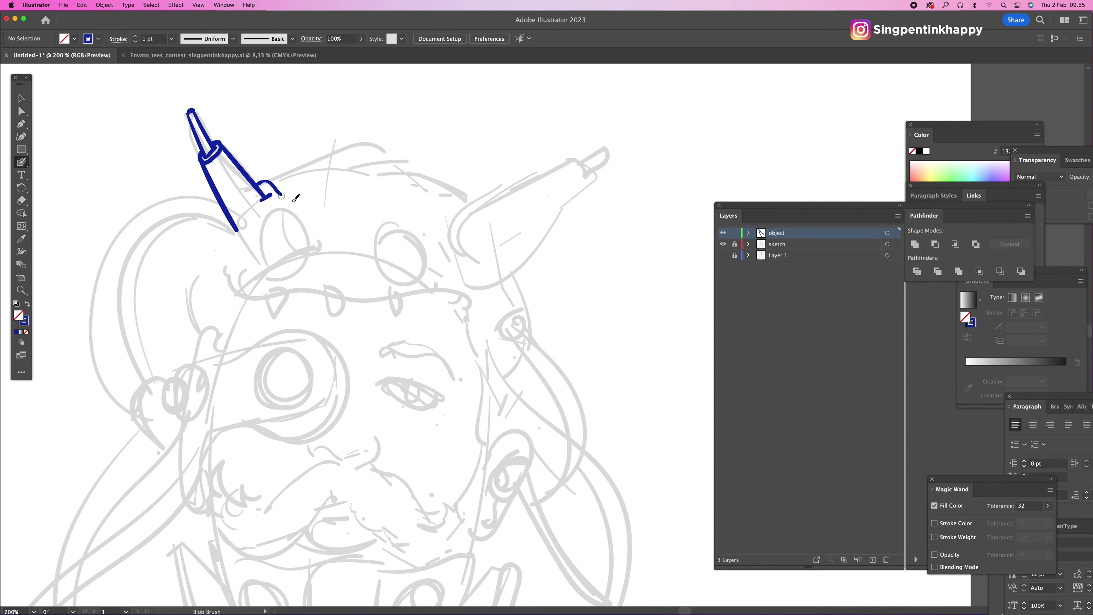
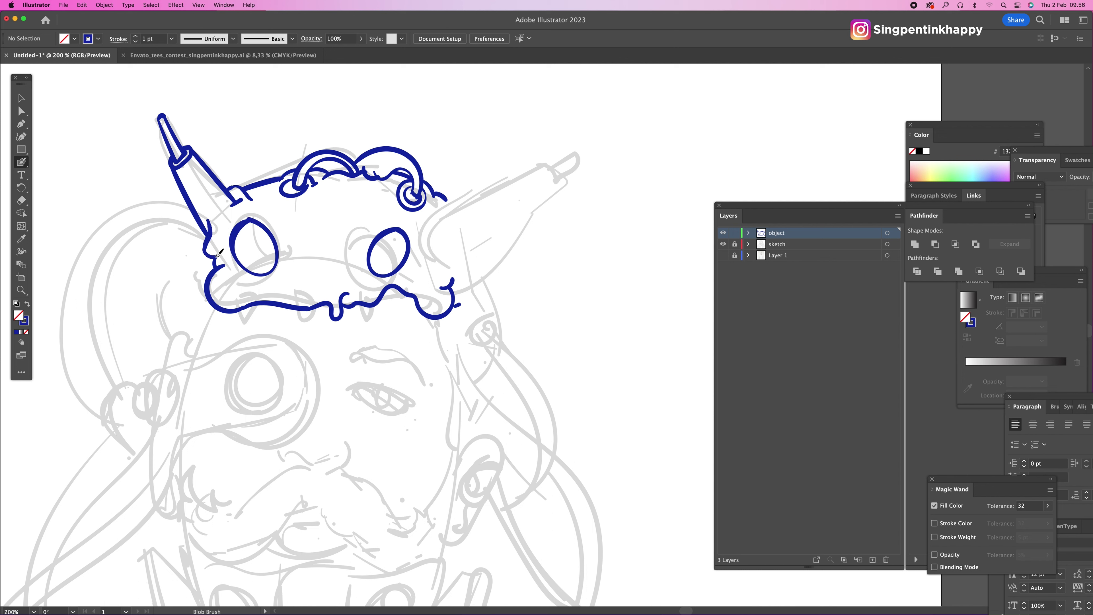
# Step: Ink the curved fangs along the skull's jaw and the large right horn ending in a bone-shaped tip
pyautogui.moveTo(238, 311)
pyautogui.mouseDown()
pyautogui.moveTo(300, 309)
pyautogui.moveTo(304, 329)
pyautogui.moveTo(314, 303)
pyautogui.moveTo(366, 325)
pyautogui.moveTo(377, 305)
pyautogui.moveTo(393, 327)
pyautogui.moveTo(404, 292)
pyautogui.moveTo(414, 332)
pyautogui.moveTo(435, 318)
pyautogui.moveTo(419, 285)
pyautogui.mouseUp()
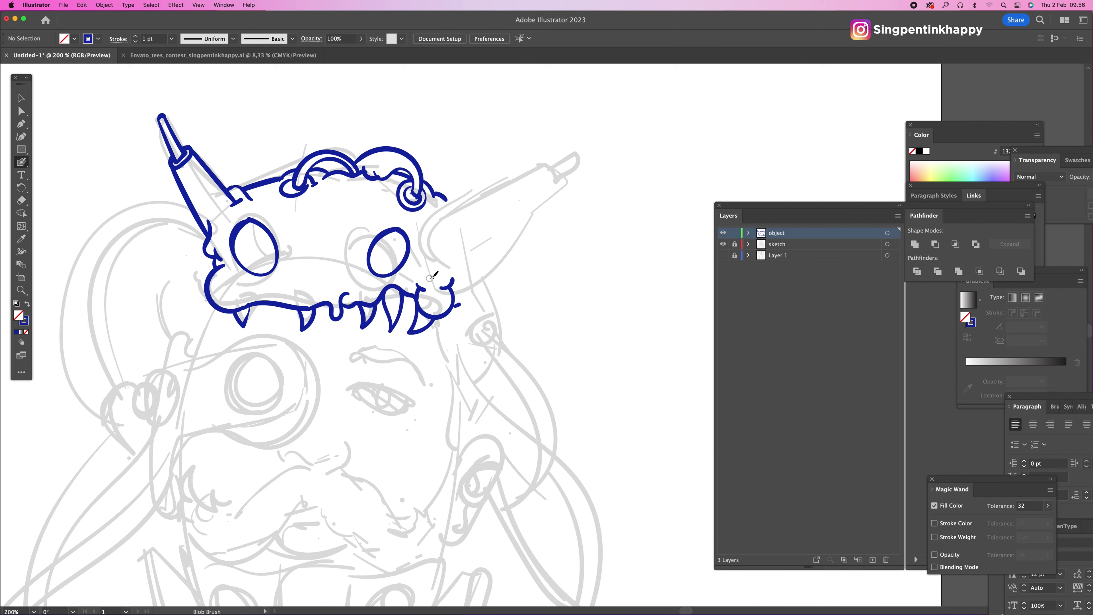
pyautogui.moveTo(427, 241)
pyautogui.mouseDown()
pyautogui.moveTo(462, 193)
pyautogui.moveTo(506, 183)
pyautogui.moveTo(540, 155)
pyautogui.moveTo(567, 187)
pyautogui.moveTo(559, 175)
pyautogui.moveTo(573, 179)
pyautogui.moveTo(524, 252)
pyautogui.moveTo(469, 287)
pyautogui.mouseUp()
pyautogui.moveTo(554, 157)
pyautogui.mouseDown()
pyautogui.moveTo(602, 110)
pyautogui.moveTo(617, 131)
pyautogui.moveTo(570, 177)
pyautogui.mouseUp()
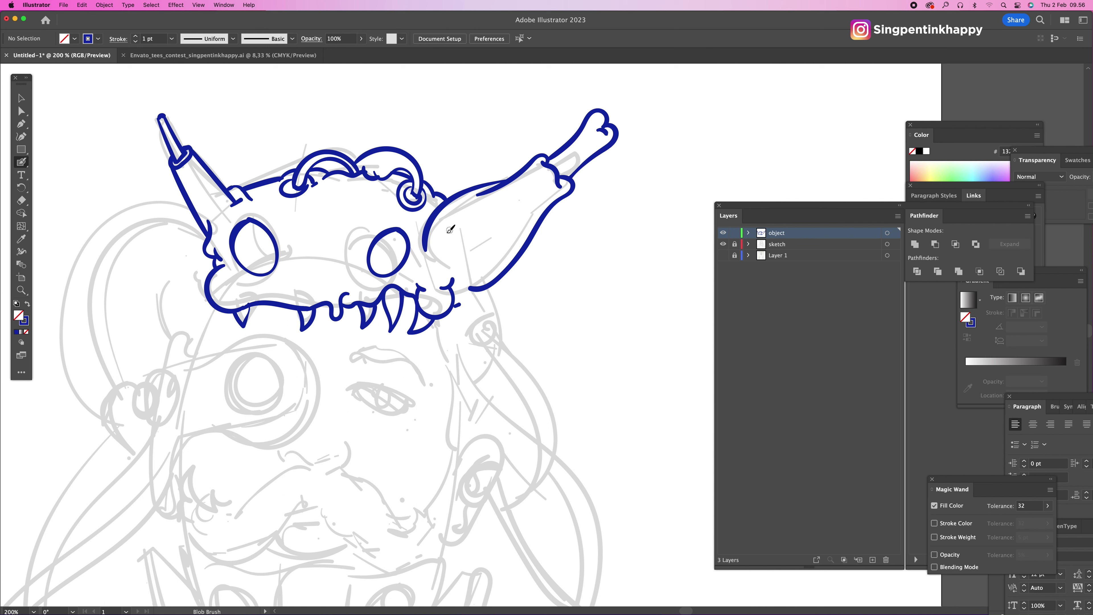
# Step: Ink the inner rims of both skull eye sockets and short crease marks on the skull and at the right horn's base
pyautogui.moveTo(438, 236)
pyautogui.mouseDown()
pyautogui.moveTo(437, 255)
pyautogui.moveTo(458, 278)
pyautogui.mouseUp()
pyautogui.moveTo(400, 232); pyautogui.dragTo(380, 257)
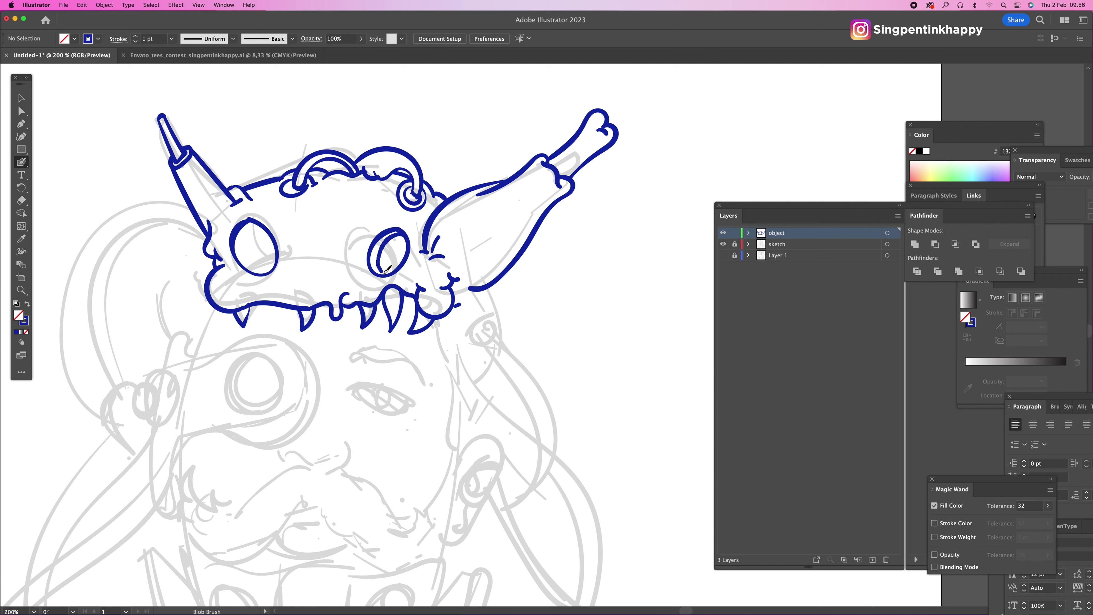
pyautogui.moveTo(255, 225)
pyautogui.mouseDown()
pyautogui.moveTo(251, 260)
pyautogui.moveTo(267, 269)
pyautogui.mouseUp()
pyautogui.moveTo(273, 196); pyautogui.dragTo(279, 201)
# Step: Ink the banded connector below the right horn and the double-lined hose curving down to a rounded end at the ear
pyautogui.moveTo(439, 319); pyautogui.dragTo(446, 340)
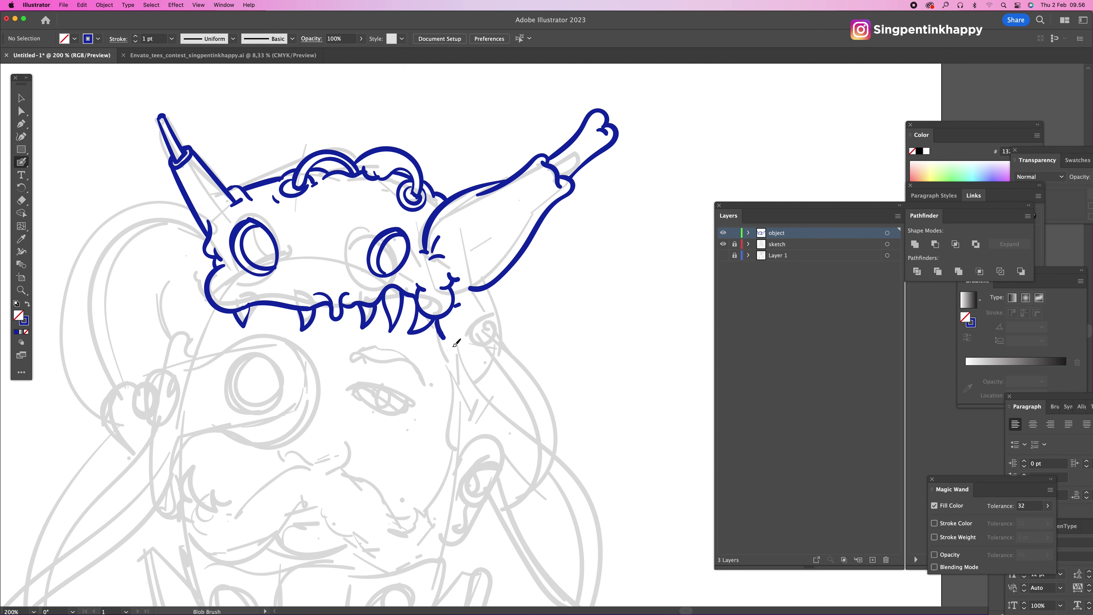
pyautogui.scroll(-3, 516, 344)
pyautogui.moveTo(479, 234)
pyautogui.mouseDown()
pyautogui.moveTo(492, 294)
pyautogui.moveTo(478, 313)
pyautogui.moveTo(497, 280)
pyautogui.moveTo(506, 283)
pyautogui.mouseUp()
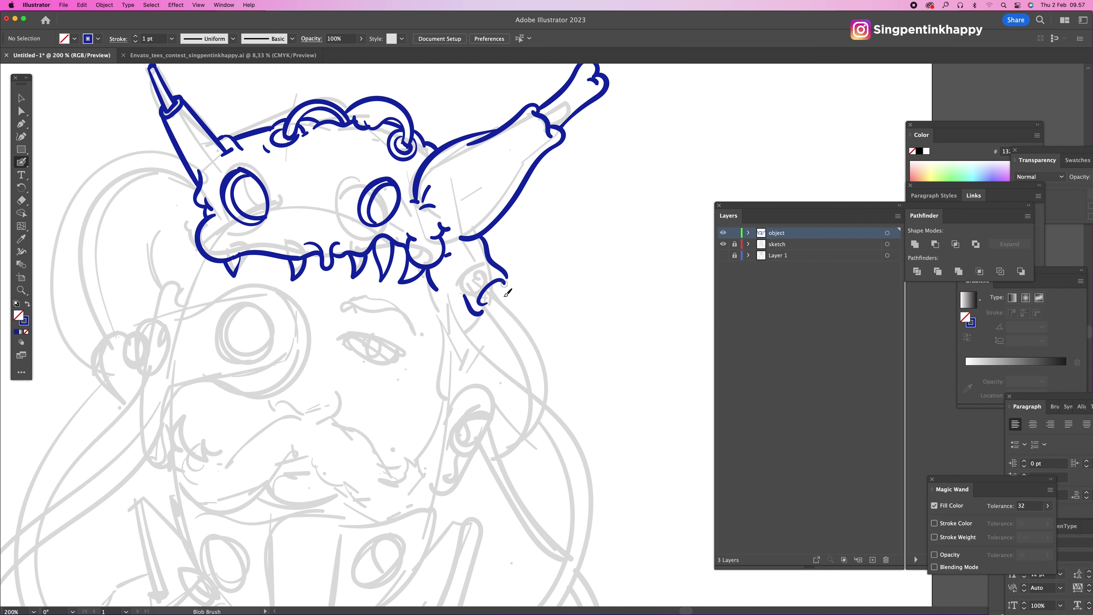
pyautogui.moveTo(495, 322)
pyautogui.mouseDown()
pyautogui.moveTo(471, 259)
pyautogui.moveTo(484, 280)
pyautogui.moveTo(480, 250)
pyautogui.moveTo(495, 272)
pyautogui.mouseUp()
pyautogui.moveTo(560, 304); pyautogui.dragTo(560, 259)
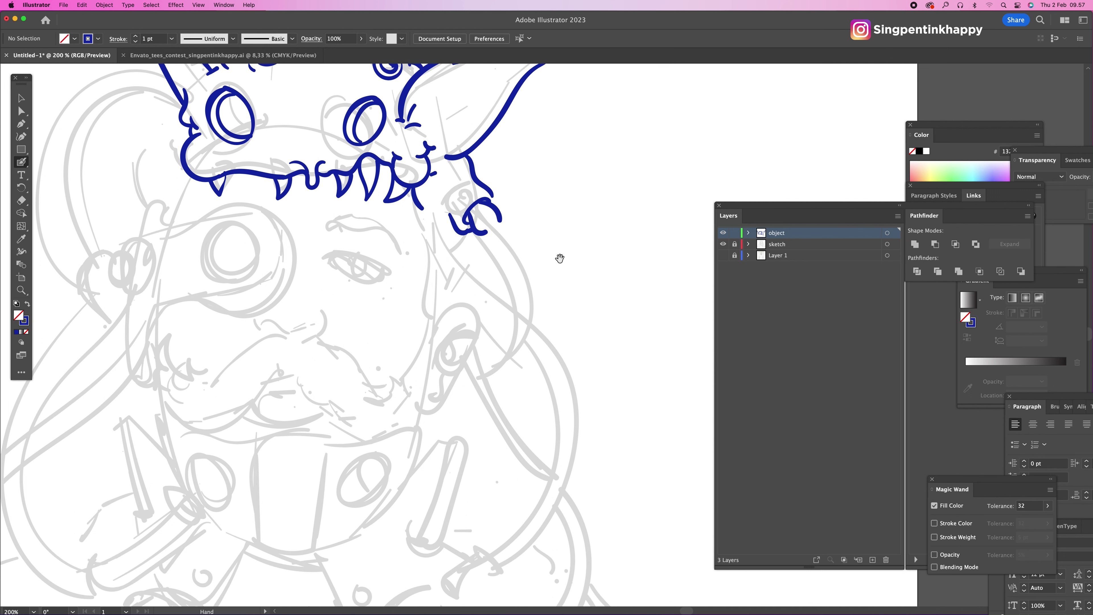
pyautogui.moveTo(480, 221)
pyautogui.mouseDown()
pyautogui.moveTo(516, 295)
pyautogui.moveTo(510, 328)
pyautogui.moveTo(490, 358)
pyautogui.moveTo(462, 372)
pyautogui.moveTo(453, 352)
pyautogui.moveTo(435, 375)
pyautogui.moveTo(455, 380)
pyautogui.moveTo(437, 359)
pyautogui.moveTo(436, 375)
pyautogui.moveTo(456, 382)
pyautogui.moveTo(484, 373)
pyautogui.moveTo(523, 330)
pyautogui.mouseUp()
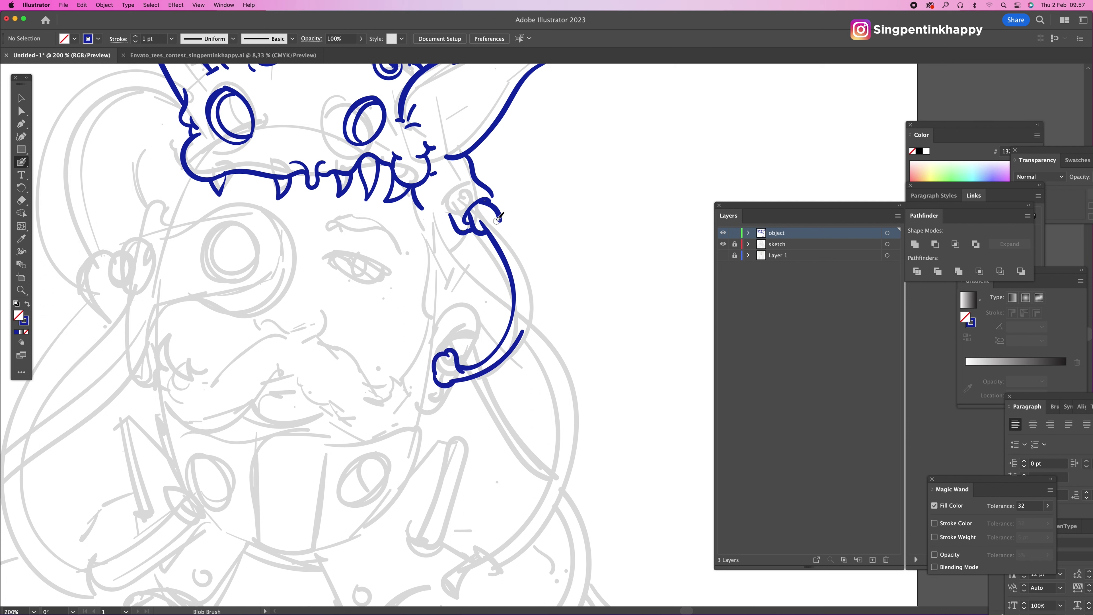
pyautogui.moveTo(500, 219)
pyautogui.mouseDown()
pyautogui.moveTo(523, 259)
pyautogui.moveTo(522, 334)
pyautogui.mouseUp()
pyautogui.scroll(3, 561, 341)
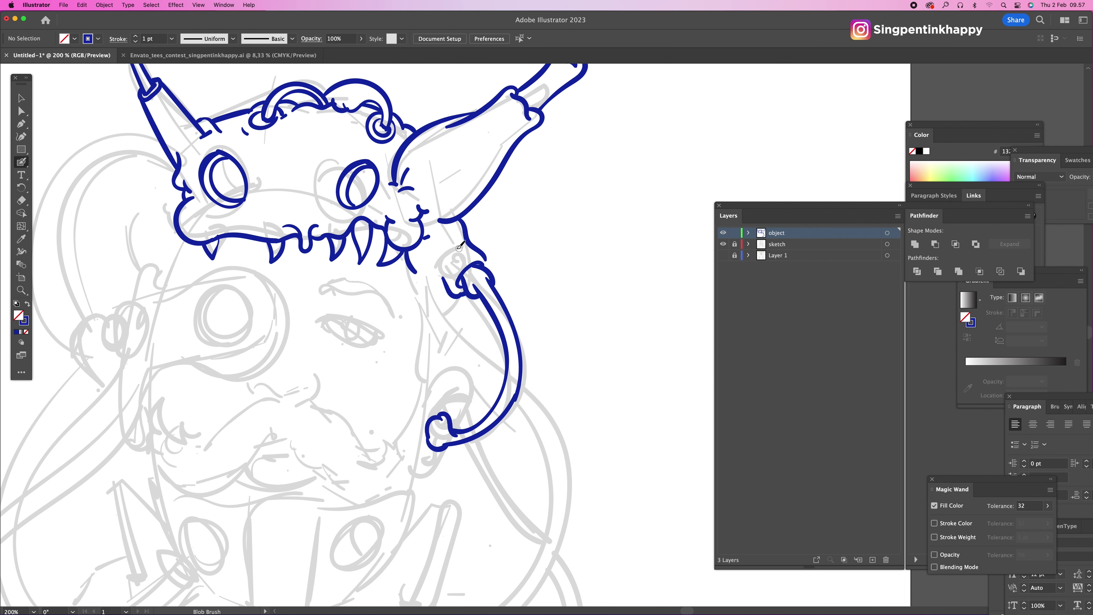
pyautogui.moveTo(442, 265); pyautogui.dragTo(471, 233)
pyautogui.moveTo(417, 273)
pyautogui.mouseDown()
pyautogui.moveTo(446, 309)
pyautogui.moveTo(464, 303)
pyautogui.mouseUp()
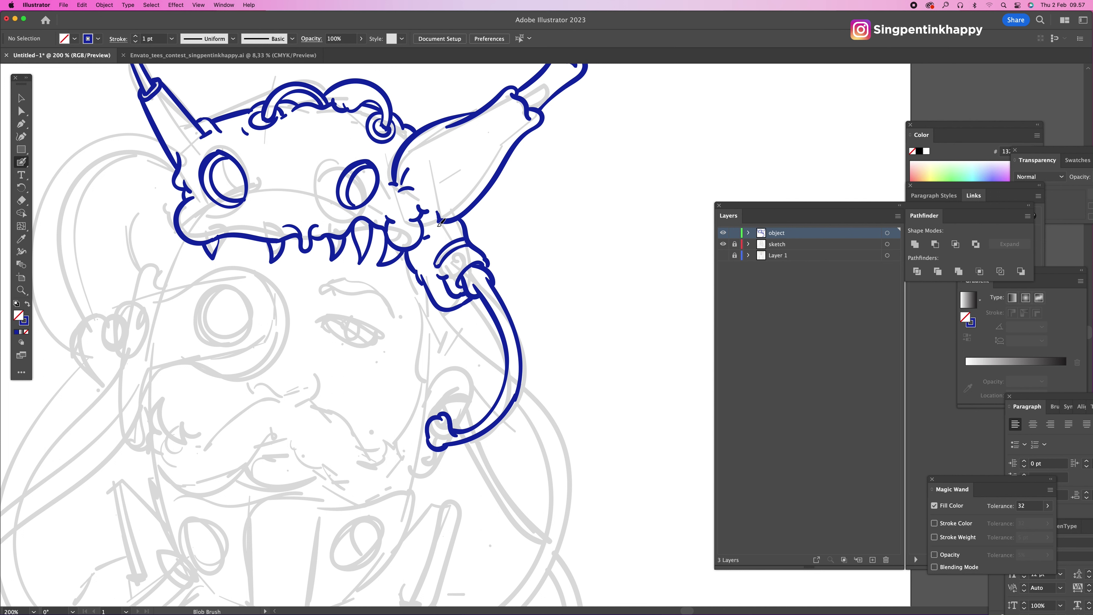
# Step: Ink the eyepiece's concentric rings and the strap plate reaching back to the side of the head
pyautogui.moveTo(568, 274); pyautogui.dragTo(571, 219)
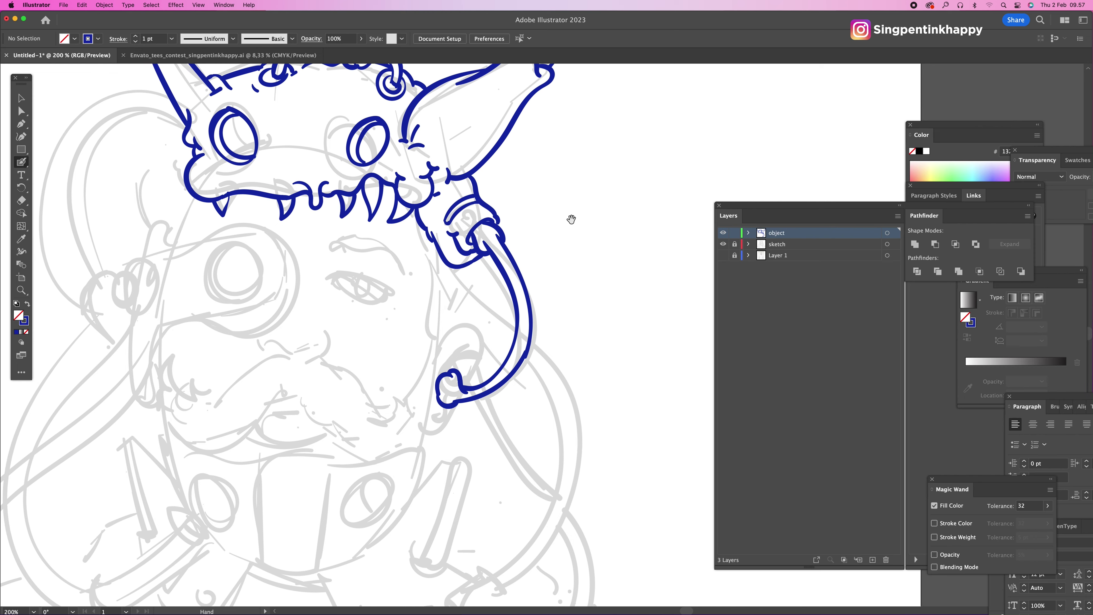
pyautogui.scroll(5, 571, 220)
pyautogui.hscroll(-2, 571, 219)
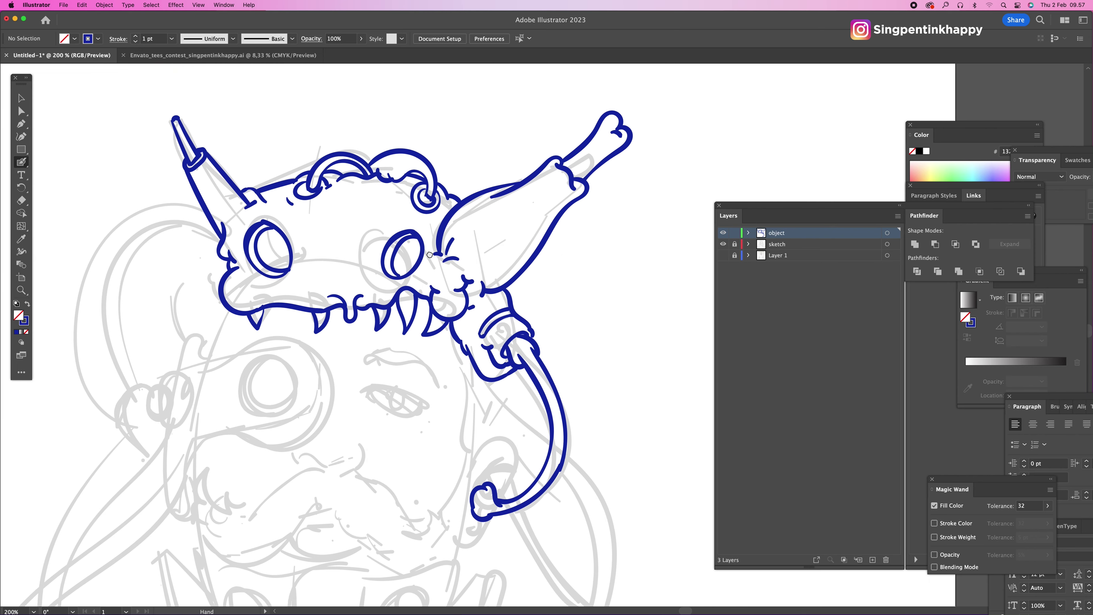
pyautogui.moveTo(430, 254); pyautogui.dragTo(423, 204)
pyautogui.moveTo(173, 328)
pyautogui.mouseDown()
pyautogui.moveTo(181, 305)
pyautogui.moveTo(209, 288)
pyautogui.moveTo(192, 328)
pyautogui.mouseUp()
pyautogui.moveTo(211, 289); pyautogui.dragTo(194, 351)
pyautogui.press('cmd+z')
pyautogui.moveTo(211, 289)
pyautogui.mouseDown()
pyautogui.moveTo(208, 327)
pyautogui.moveTo(193, 329)
pyautogui.moveTo(283, 294)
pyautogui.moveTo(322, 323)
pyautogui.moveTo(326, 364)
pyautogui.moveTo(305, 394)
pyautogui.moveTo(282, 403)
pyautogui.moveTo(234, 391)
pyautogui.mouseUp()
pyautogui.moveTo(187, 418)
pyautogui.mouseDown()
pyautogui.moveTo(291, 381)
pyautogui.moveTo(318, 342)
pyautogui.moveTo(305, 317)
pyautogui.moveTo(275, 300)
pyautogui.moveTo(198, 319)
pyautogui.mouseUp()
pyautogui.moveTo(292, 322)
pyautogui.mouseDown()
pyautogui.moveTo(252, 317)
pyautogui.moveTo(240, 348)
pyautogui.moveTo(274, 373)
pyautogui.moveTo(296, 339)
pyautogui.moveTo(284, 314)
pyautogui.moveTo(249, 347)
pyautogui.moveTo(255, 361)
pyautogui.moveTo(268, 367)
pyautogui.moveTo(288, 345)
pyautogui.moveTo(252, 327)
pyautogui.mouseUp()
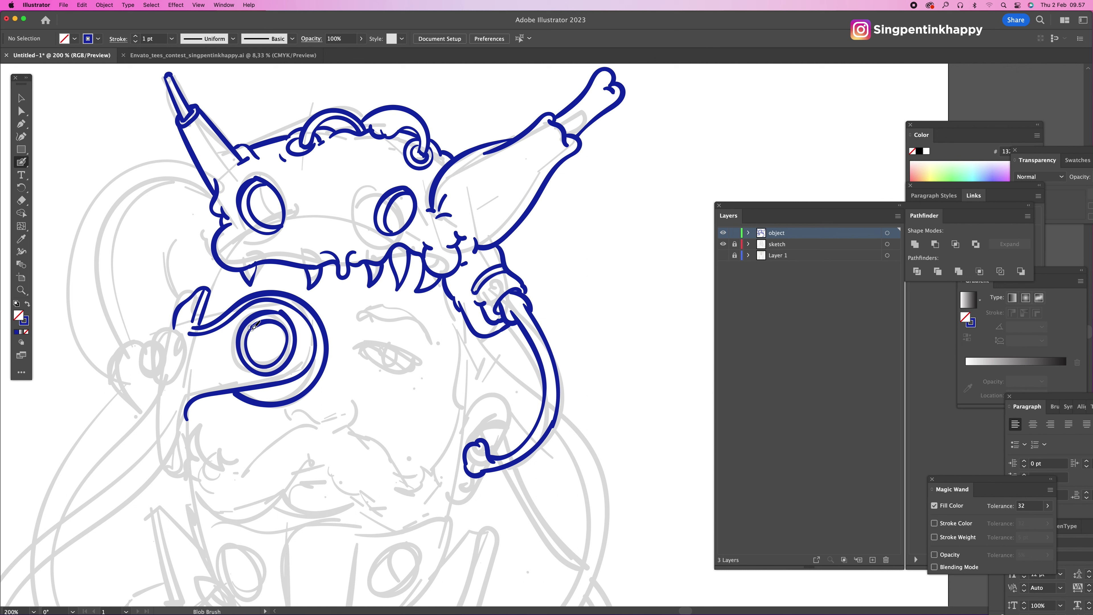
# Step: Ink a cross-shaped slot in the eyepiece's centre and a short accent line under its lower edge
pyautogui.moveTo(260, 334)
pyautogui.mouseDown()
pyautogui.moveTo(263, 356)
pyautogui.moveTo(260, 332)
pyautogui.mouseUp()
pyautogui.moveTo(280, 339); pyautogui.dragTo(271, 340)
pyautogui.moveTo(224, 394); pyautogui.dragTo(245, 409)
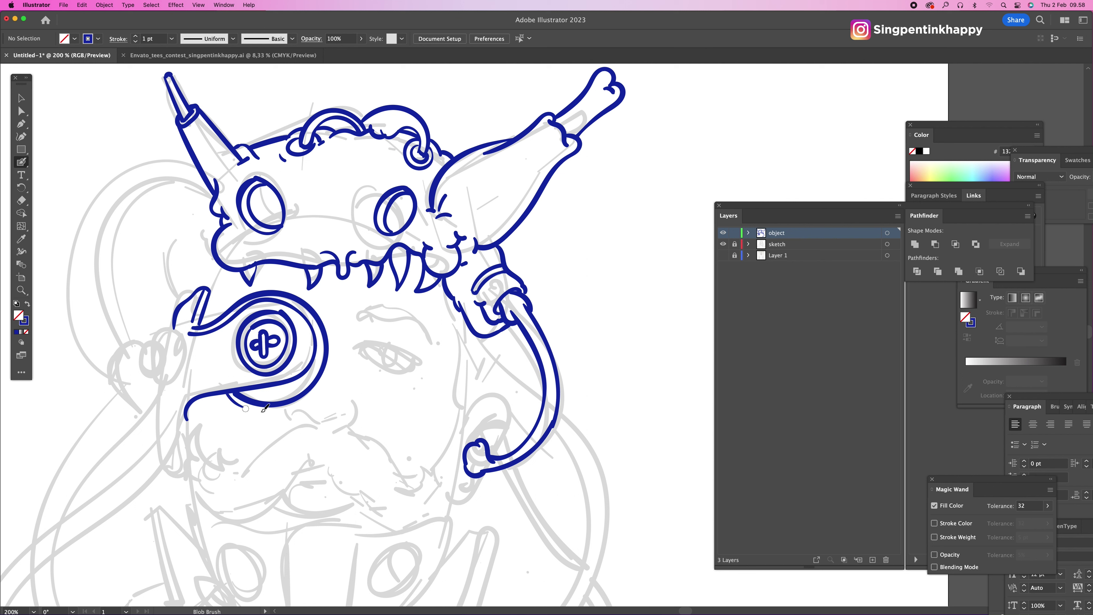
# Step: Ink the round knob on the side of the head and the curved double-lined band running down the cheek
pyautogui.scroll(-2, 224, 336)
pyautogui.hscroll(-2, 224, 337)
pyautogui.moveTo(214, 327); pyautogui.dragTo(211, 369)
pyautogui.moveTo(192, 313)
pyautogui.mouseDown()
pyautogui.moveTo(203, 340)
pyautogui.moveTo(194, 363)
pyautogui.mouseUp()
pyautogui.moveTo(184, 316)
pyautogui.mouseDown()
pyautogui.moveTo(181, 350)
pyautogui.moveTo(183, 320)
pyautogui.moveTo(169, 352)
pyautogui.moveTo(189, 369)
pyautogui.moveTo(196, 354)
pyautogui.moveTo(190, 336)
pyautogui.moveTo(178, 369)
pyautogui.moveTo(185, 450)
pyautogui.mouseUp()
pyautogui.moveTo(202, 377); pyautogui.dragTo(204, 401)
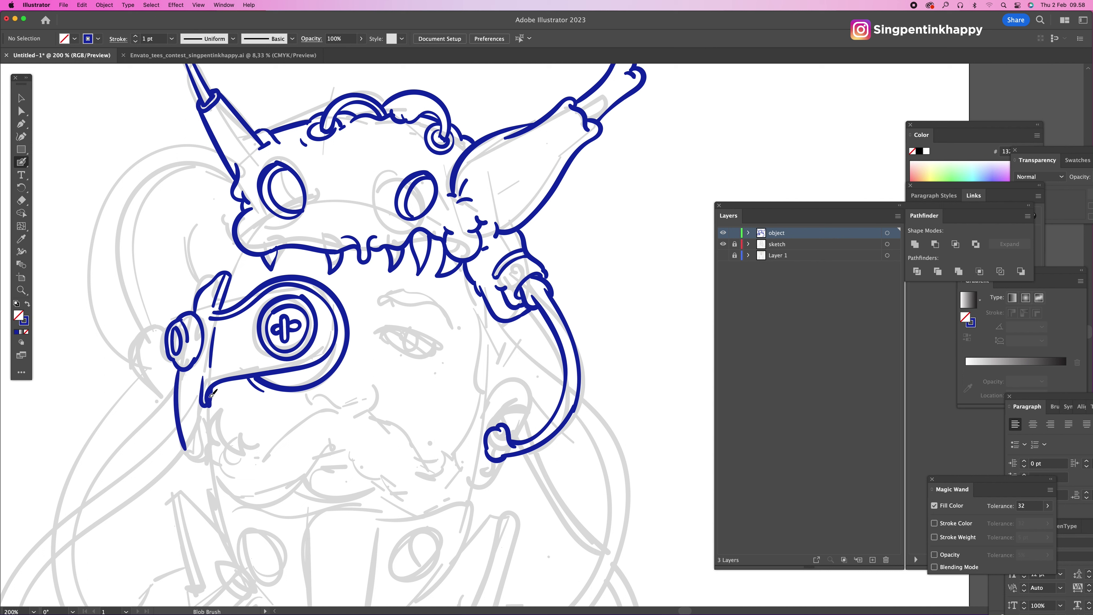
pyautogui.moveTo(205, 416)
pyautogui.mouseDown()
pyautogui.moveTo(201, 469)
pyautogui.moveTo(213, 473)
pyautogui.moveTo(211, 446)
pyautogui.mouseUp()
pyautogui.moveTo(197, 400); pyautogui.dragTo(209, 453)
# Step: Ink the nose's underside and nostrils, undoing the unwanted strokes
pyautogui.scroll(-2, 211, 447)
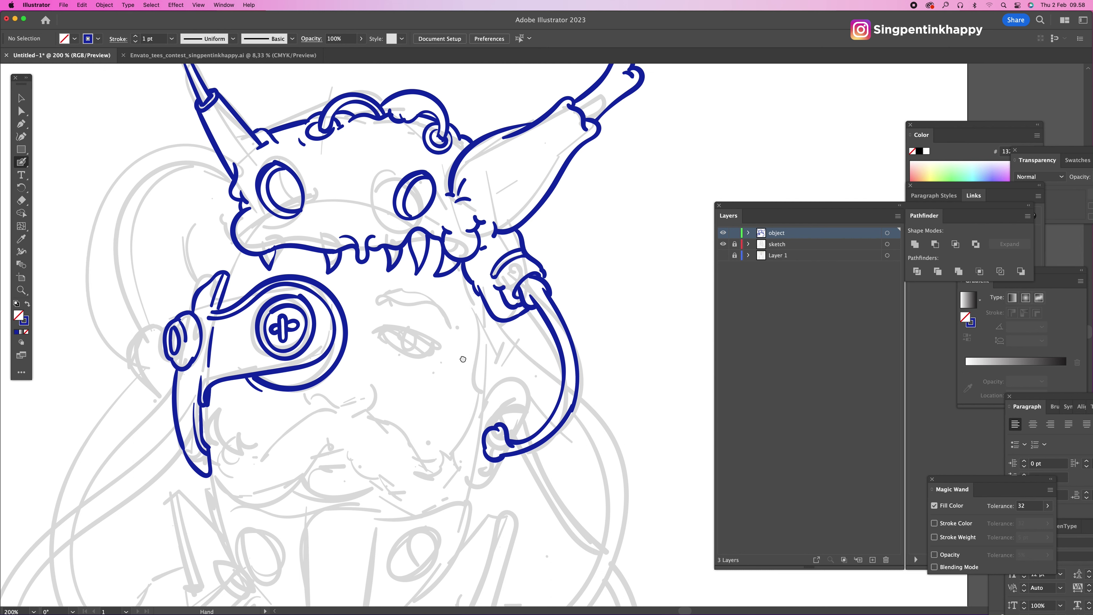
pyautogui.moveTo(300, 375)
pyautogui.mouseDown()
pyautogui.moveTo(340, 397)
pyautogui.moveTo(359, 384)
pyautogui.moveTo(374, 388)
pyautogui.moveTo(344, 396)
pyautogui.moveTo(376, 383)
pyautogui.moveTo(374, 392)
pyautogui.mouseUp()
pyautogui.press('super+z')
pyautogui.press('super+z')
# Step: Ink the eyebrow, the uncovered eye's lids and the short wrinkles around it, undoing the iris stroke
pyautogui.moveTo(382, 279)
pyautogui.mouseDown()
pyautogui.moveTo(416, 275)
pyautogui.moveTo(448, 301)
pyautogui.moveTo(400, 290)
pyautogui.moveTo(452, 309)
pyautogui.mouseUp()
pyautogui.moveTo(378, 306)
pyautogui.mouseDown()
pyautogui.moveTo(435, 317)
pyautogui.moveTo(444, 333)
pyautogui.mouseUp()
pyautogui.moveTo(444, 333)
pyautogui.mouseDown()
pyautogui.moveTo(409, 313)
pyautogui.moveTo(406, 334)
pyautogui.moveTo(447, 332)
pyautogui.mouseUp()
pyautogui.moveTo(379, 322); pyautogui.dragTo(427, 356)
pyautogui.moveTo(461, 325); pyautogui.dragTo(460, 334)
pyautogui.moveTo(369, 298)
pyautogui.mouseDown()
pyautogui.moveTo(366, 307)
pyautogui.moveTo(416, 326)
pyautogui.mouseUp()
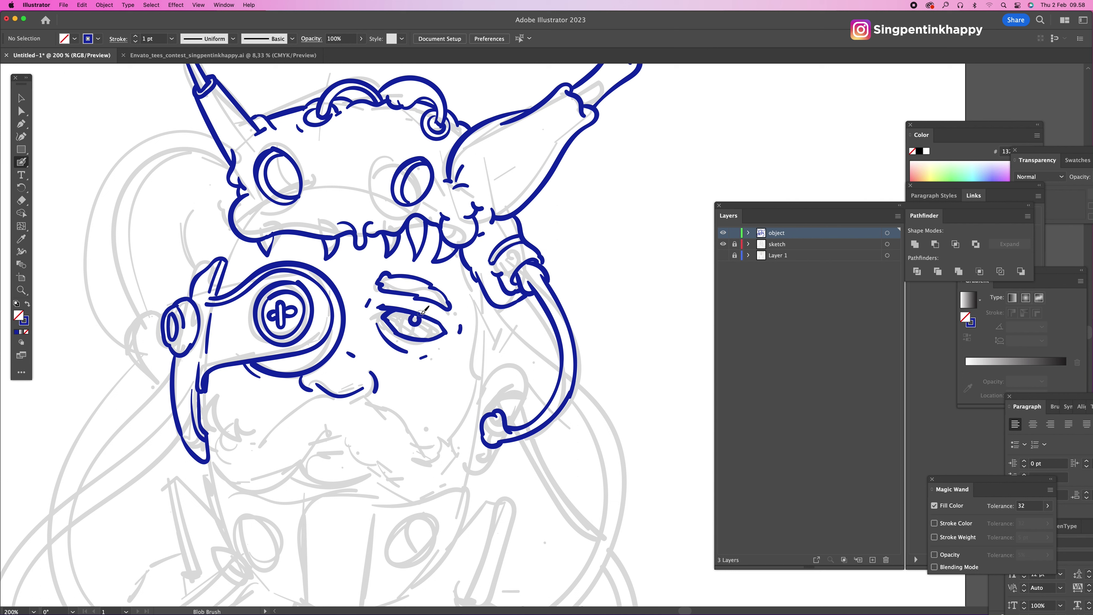
pyautogui.press('super+z')
# Step: Ink the face's edge and the hair strands hanging below the hose connector, filling the gaps between them solid
pyautogui.moveTo(520, 323); pyautogui.dragTo(507, 294)
pyautogui.moveTo(441, 220); pyautogui.dragTo(466, 308)
pyautogui.moveTo(457, 239)
pyautogui.mouseDown()
pyautogui.moveTo(466, 334)
pyautogui.moveTo(454, 378)
pyautogui.moveTo(505, 272)
pyautogui.moveTo(505, 307)
pyautogui.moveTo(515, 265)
pyautogui.mouseUp()
pyautogui.moveTo(551, 304); pyautogui.dragTo(504, 259)
pyautogui.moveTo(439, 295)
pyautogui.mouseDown()
pyautogui.moveTo(468, 271)
pyautogui.moveTo(484, 218)
pyautogui.mouseUp()
pyautogui.moveTo(459, 258)
pyautogui.mouseDown()
pyautogui.moveTo(470, 227)
pyautogui.moveTo(453, 242)
pyautogui.mouseUp()
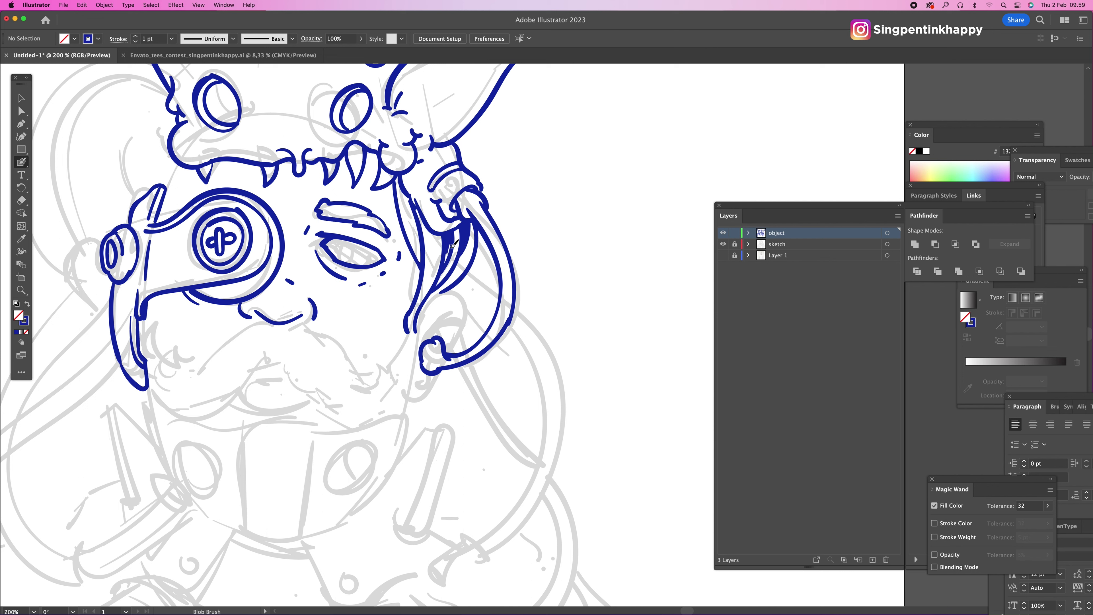
pyautogui.moveTo(409, 204)
pyautogui.mouseDown()
pyautogui.moveTo(421, 247)
pyautogui.moveTo(412, 200)
pyautogui.mouseUp()
# Step: Ink the ear with its round lobe plug and the jagged sideburn beside it
pyautogui.moveTo(422, 310)
pyautogui.mouseDown()
pyautogui.moveTo(482, 286)
pyautogui.moveTo(458, 351)
pyautogui.moveTo(447, 313)
pyautogui.moveTo(474, 295)
pyautogui.moveTo(417, 388)
pyautogui.mouseUp()
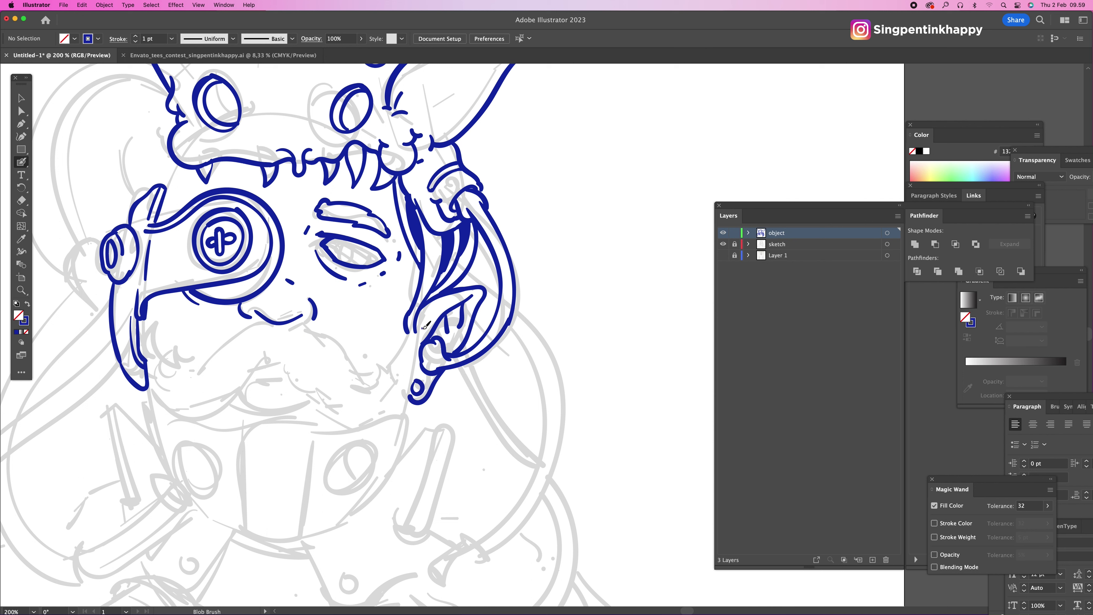
pyautogui.moveTo(407, 331); pyautogui.dragTo(389, 372)
# Step: Ink the jagged whiskers on the left cheek and the outline of the moustache's left half
pyautogui.moveTo(275, 323)
pyautogui.mouseDown()
pyautogui.moveTo(200, 361)
pyautogui.moveTo(172, 351)
pyautogui.moveTo(160, 320)
pyautogui.moveTo(160, 385)
pyautogui.mouseUp()
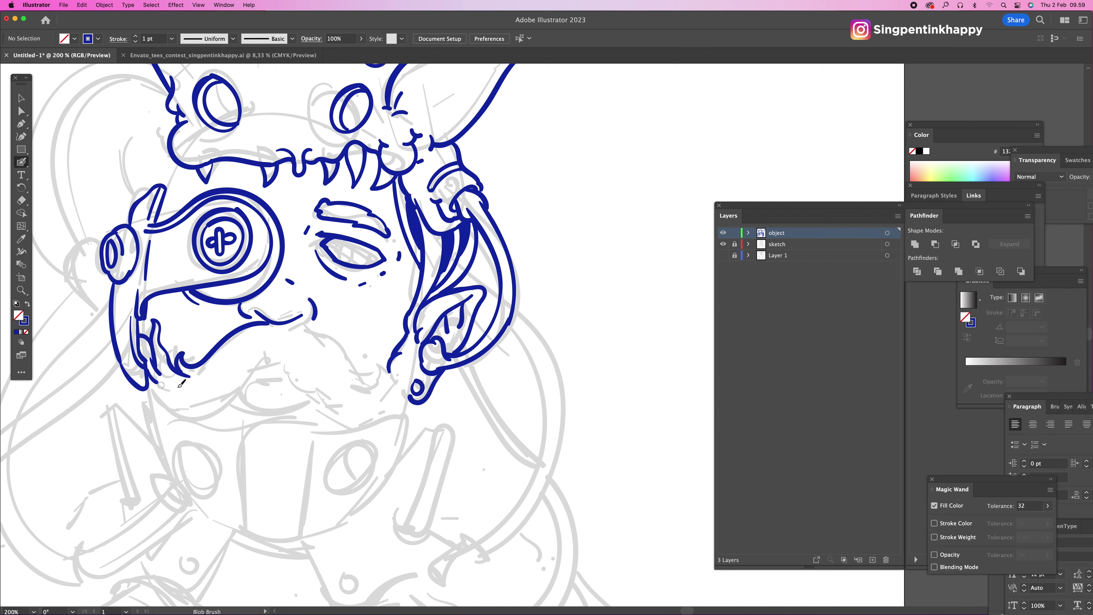
pyautogui.moveTo(281, 330)
pyautogui.mouseDown()
pyautogui.moveTo(257, 370)
pyautogui.moveTo(273, 365)
pyautogui.moveTo(208, 420)
pyautogui.moveTo(217, 417)
pyautogui.moveTo(161, 405)
pyautogui.moveTo(147, 373)
pyautogui.moveTo(191, 401)
pyautogui.moveTo(226, 385)
pyautogui.mouseUp()
pyautogui.moveTo(221, 370)
pyautogui.mouseDown()
pyautogui.moveTo(274, 318)
pyautogui.moveTo(285, 382)
pyautogui.mouseUp()
# Step: Ink the moustache's right half, curling its end up toward the ear with flowing hair lines
pyautogui.moveTo(303, 395); pyautogui.dragTo(332, 418)
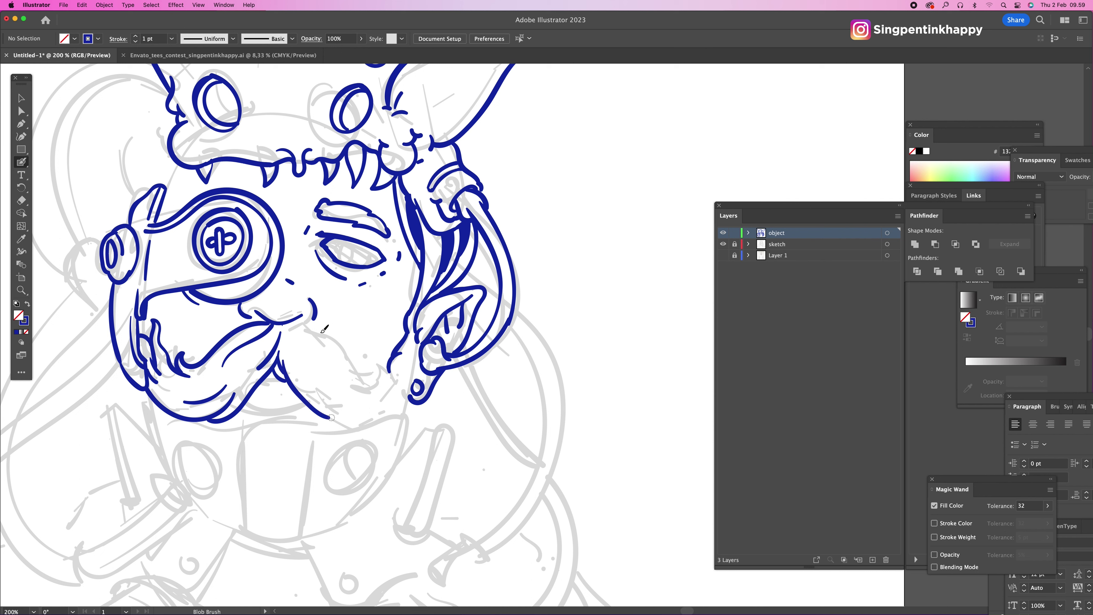
pyautogui.moveTo(338, 351)
pyautogui.mouseDown()
pyautogui.moveTo(356, 384)
pyautogui.moveTo(344, 376)
pyautogui.moveTo(365, 395)
pyautogui.moveTo(353, 373)
pyautogui.moveTo(363, 384)
pyautogui.moveTo(388, 378)
pyautogui.moveTo(357, 380)
pyautogui.moveTo(380, 386)
pyautogui.moveTo(389, 370)
pyautogui.moveTo(369, 393)
pyautogui.moveTo(394, 392)
pyautogui.moveTo(391, 361)
pyautogui.mouseUp()
pyautogui.moveTo(311, 372)
pyautogui.mouseDown()
pyautogui.moveTo(332, 414)
pyautogui.moveTo(379, 423)
pyautogui.moveTo(413, 398)
pyautogui.moveTo(402, 353)
pyautogui.mouseUp()
pyautogui.moveTo(344, 390)
pyautogui.mouseDown()
pyautogui.moveTo(370, 409)
pyautogui.moveTo(396, 403)
pyautogui.moveTo(401, 362)
pyautogui.mouseUp()
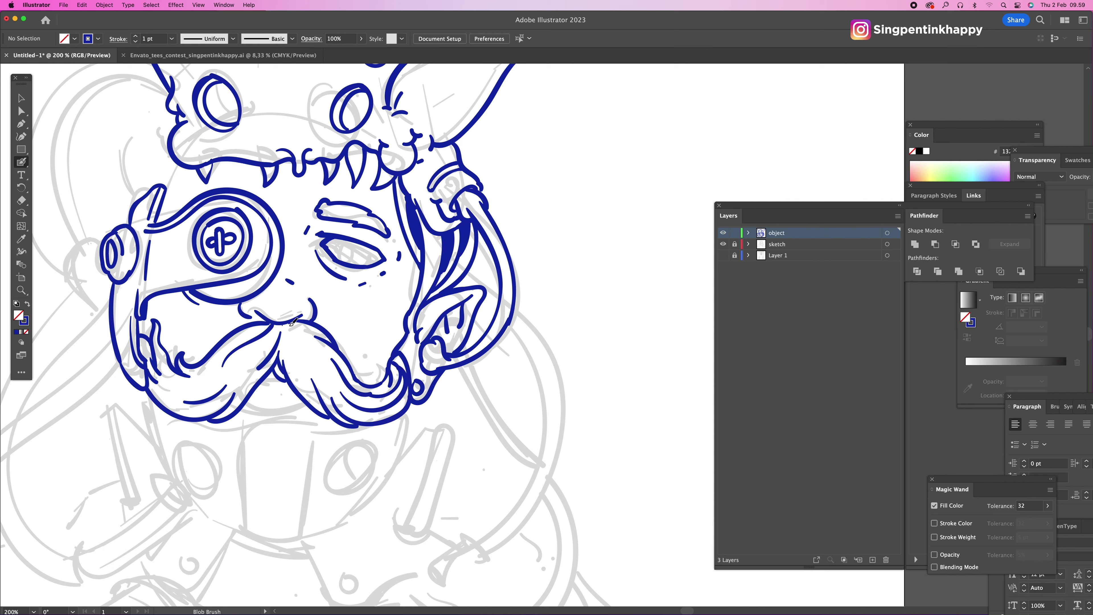
# Step: Add fine hair strands fanning out from under the nose through both halves of the moustache
pyautogui.moveTo(291, 324); pyautogui.dragTo(323, 373)
pyautogui.moveTo(283, 323); pyautogui.dragTo(315, 395)
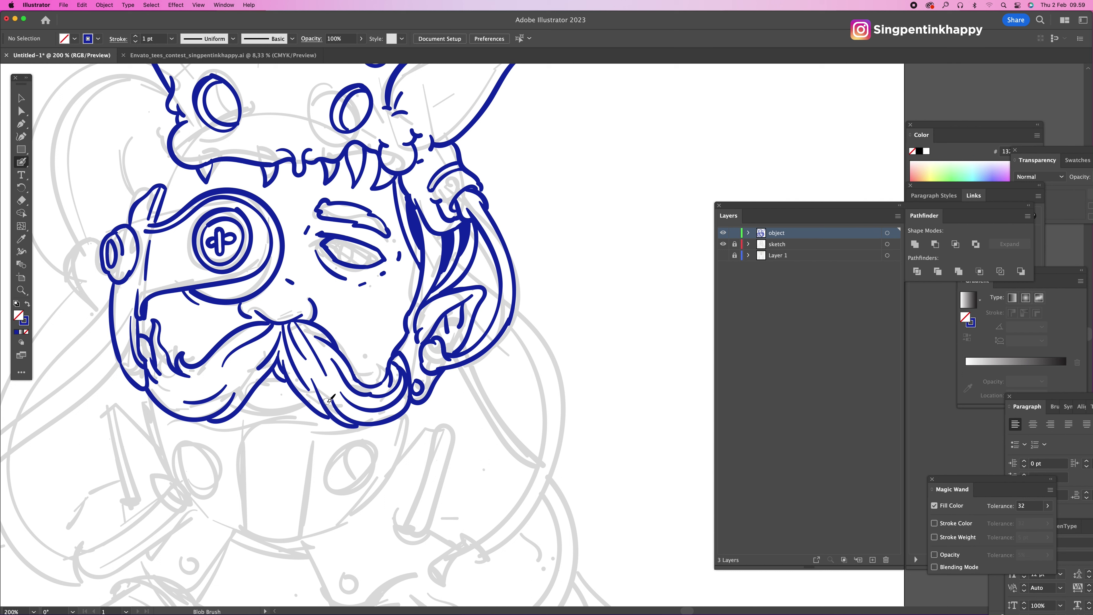
pyautogui.moveTo(205, 387); pyautogui.dragTo(279, 324)
pyautogui.moveTo(165, 385)
pyautogui.mouseDown()
pyautogui.moveTo(194, 409)
pyautogui.moveTo(231, 390)
pyautogui.mouseUp()
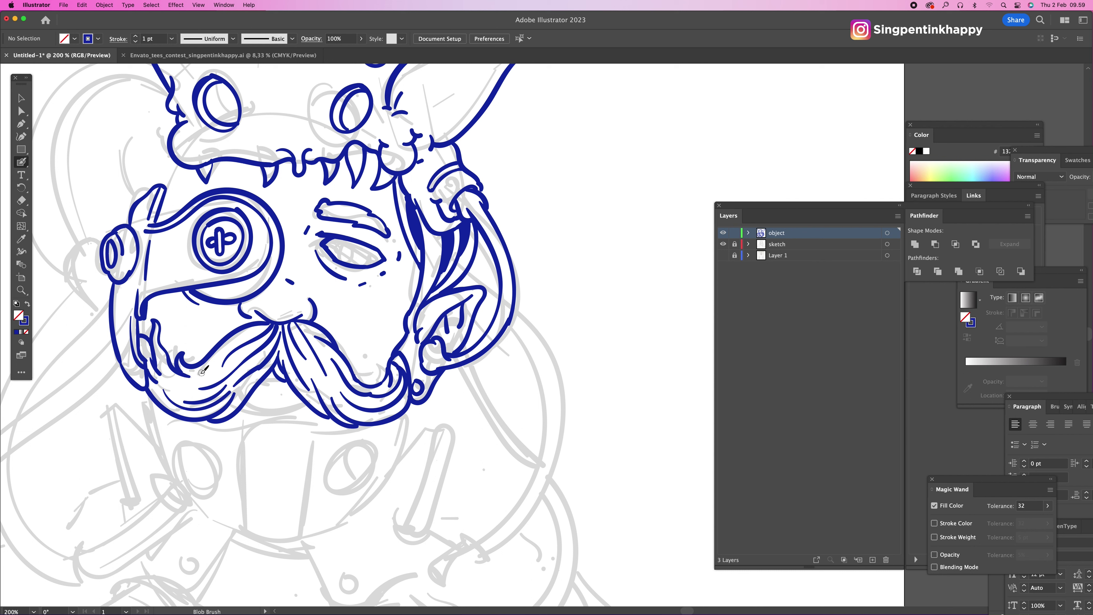
# Step: Add a last strand to the moustache, a dot beside the open eye, and dark shading along the cheek strap and under the goggle
pyautogui.moveTo(207, 369); pyautogui.dragTo(254, 321)
pyautogui.click(403, 274)
pyautogui.moveTo(154, 300)
pyautogui.mouseDown()
pyautogui.moveTo(164, 317)
pyautogui.moveTo(145, 331)
pyautogui.mouseUp()
pyautogui.scroll(3, 194, 314)
pyautogui.hscroll(-2, 193, 314)
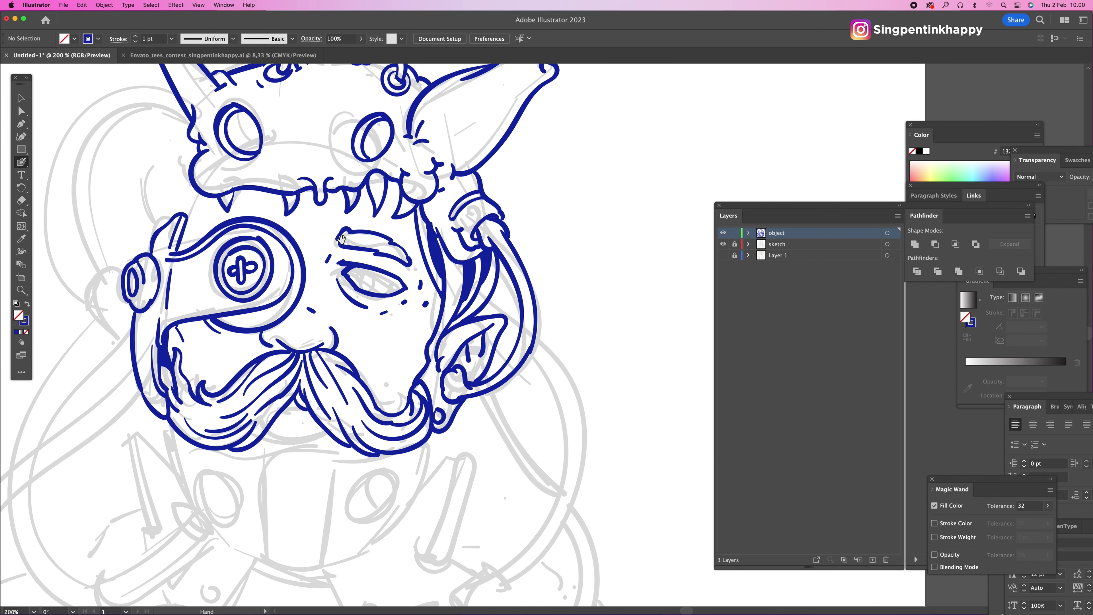
pyautogui.moveTo(235, 312); pyautogui.dragTo(280, 304)
pyautogui.scroll(5, 297, 261)
pyautogui.hscroll(-1, 297, 262)
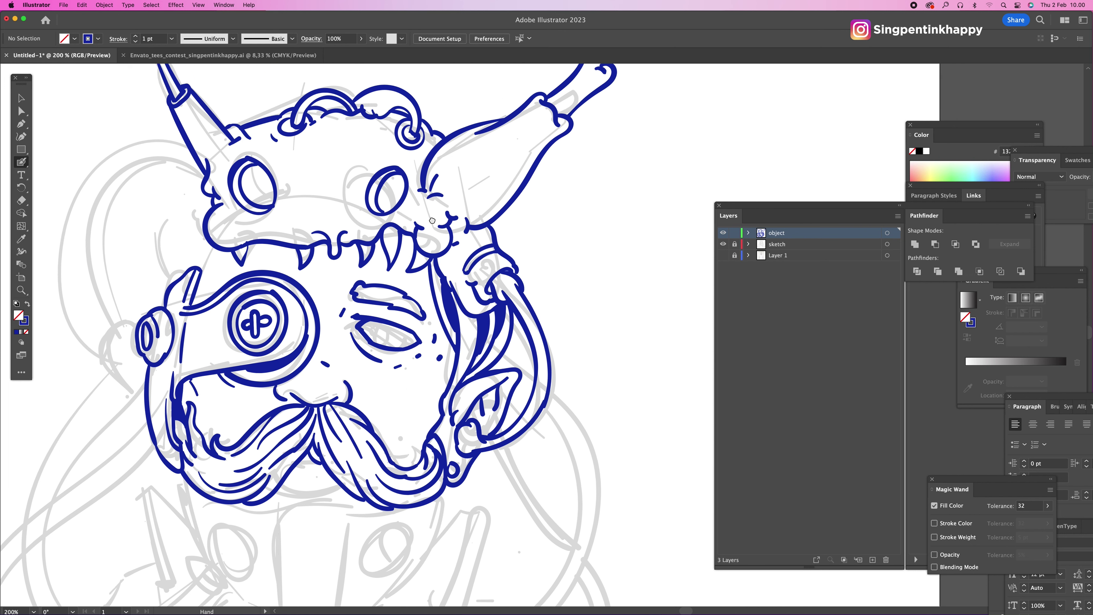
# Step: Ink the edge of the temple between the goggle strap and the toothed cap, and add dark hair and shading around the ear
pyautogui.moveTo(199, 272); pyautogui.dragTo(215, 249)
pyautogui.moveTo(533, 146)
pyautogui.mouseDown()
pyautogui.moveTo(526, 187)
pyautogui.moveTo(509, 131)
pyautogui.mouseUp()
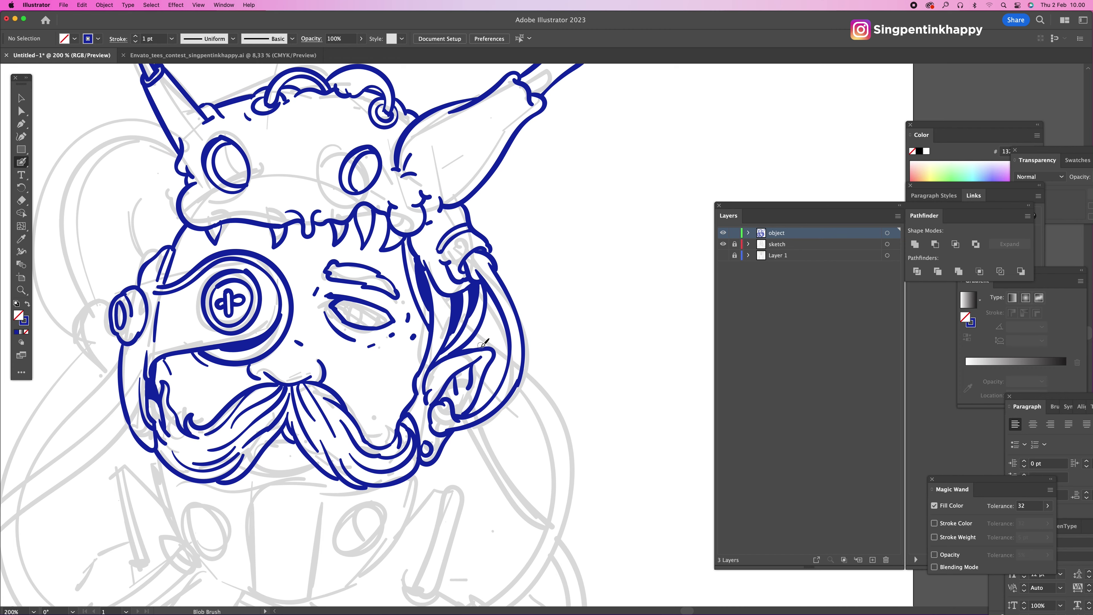
pyautogui.moveTo(482, 347)
pyautogui.mouseDown()
pyautogui.moveTo(485, 323)
pyautogui.moveTo(490, 345)
pyautogui.mouseUp()
pyautogui.moveTo(471, 389)
pyautogui.mouseDown()
pyautogui.moveTo(503, 359)
pyautogui.moveTo(518, 306)
pyautogui.mouseUp()
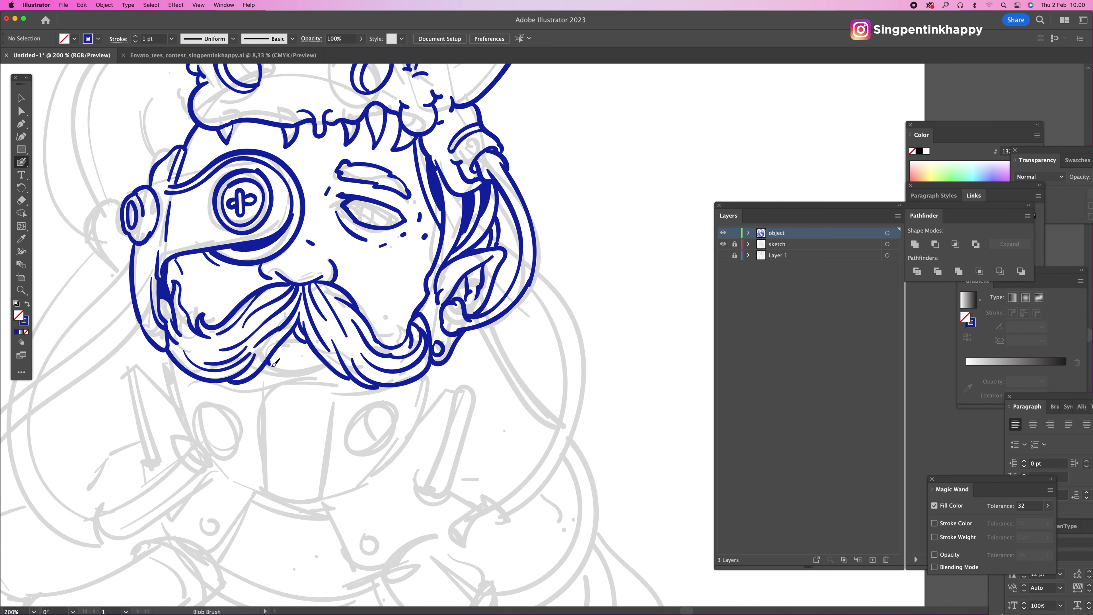
# Step: Ink the lower lip, the mask's left edge and the ringed round valve on its left side
pyautogui.moveTo(273, 364)
pyautogui.mouseDown()
pyautogui.moveTo(323, 368)
pyautogui.moveTo(299, 343)
pyautogui.mouseUp()
pyautogui.moveTo(164, 363)
pyautogui.mouseDown()
pyautogui.moveTo(183, 444)
pyautogui.moveTo(205, 454)
pyautogui.moveTo(207, 478)
pyautogui.moveTo(185, 448)
pyautogui.moveTo(206, 474)
pyautogui.mouseUp()
pyautogui.moveTo(187, 437)
pyautogui.mouseDown()
pyautogui.moveTo(225, 464)
pyautogui.moveTo(215, 475)
pyautogui.moveTo(222, 462)
pyautogui.moveTo(191, 431)
pyautogui.moveTo(193, 413)
pyautogui.moveTo(211, 408)
pyautogui.moveTo(231, 421)
pyautogui.moveTo(218, 468)
pyautogui.mouseUp()
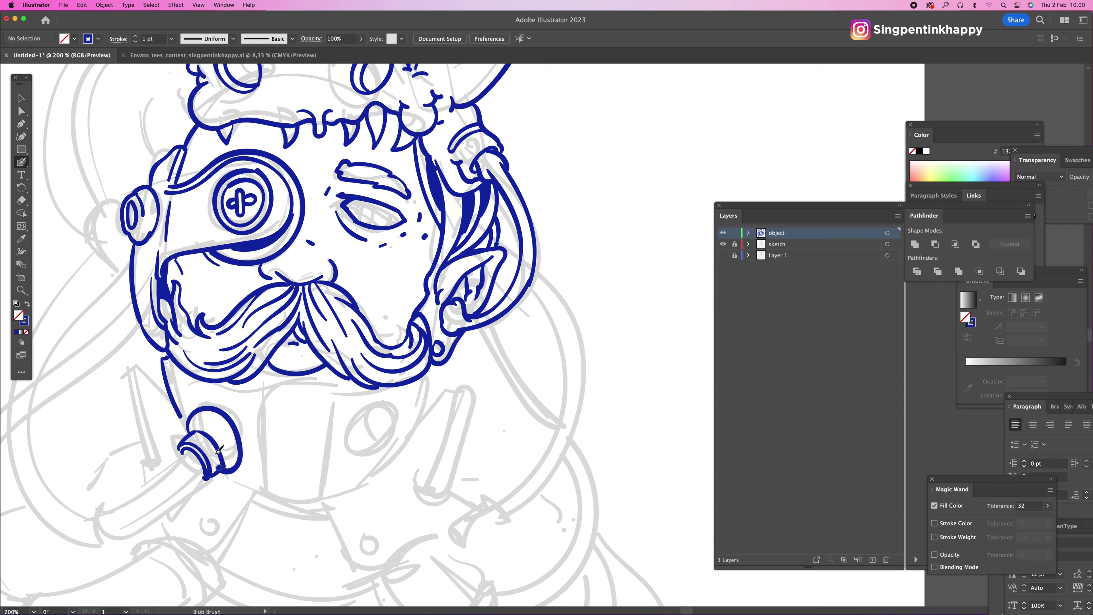
pyautogui.press('cmd+z')
pyautogui.moveTo(194, 433)
pyautogui.mouseDown()
pyautogui.moveTo(205, 409)
pyautogui.moveTo(227, 418)
pyautogui.moveTo(239, 462)
pyautogui.mouseUp()
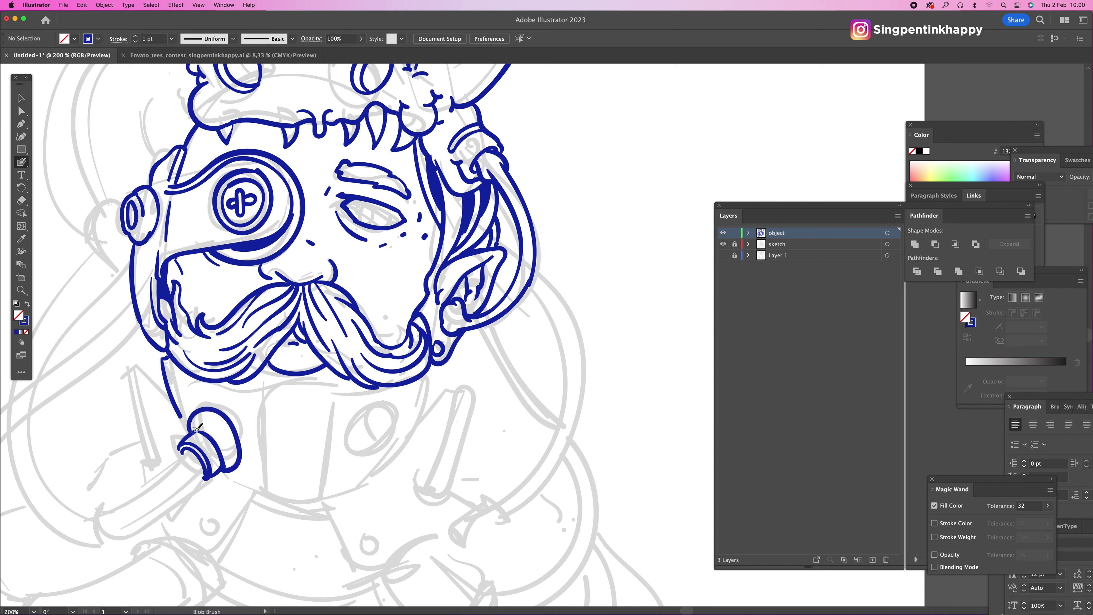
pyautogui.moveTo(194, 431)
pyautogui.mouseDown()
pyautogui.moveTo(223, 431)
pyautogui.moveTo(227, 464)
pyautogui.mouseUp()
pyautogui.moveTo(184, 416); pyautogui.dragTo(192, 430)
# Step: Ink the mask's upper rim under the moustache and fill the gap below the lip with solid dark shadow
pyautogui.moveTo(241, 380)
pyautogui.mouseDown()
pyautogui.moveTo(313, 374)
pyautogui.moveTo(378, 385)
pyautogui.mouseUp()
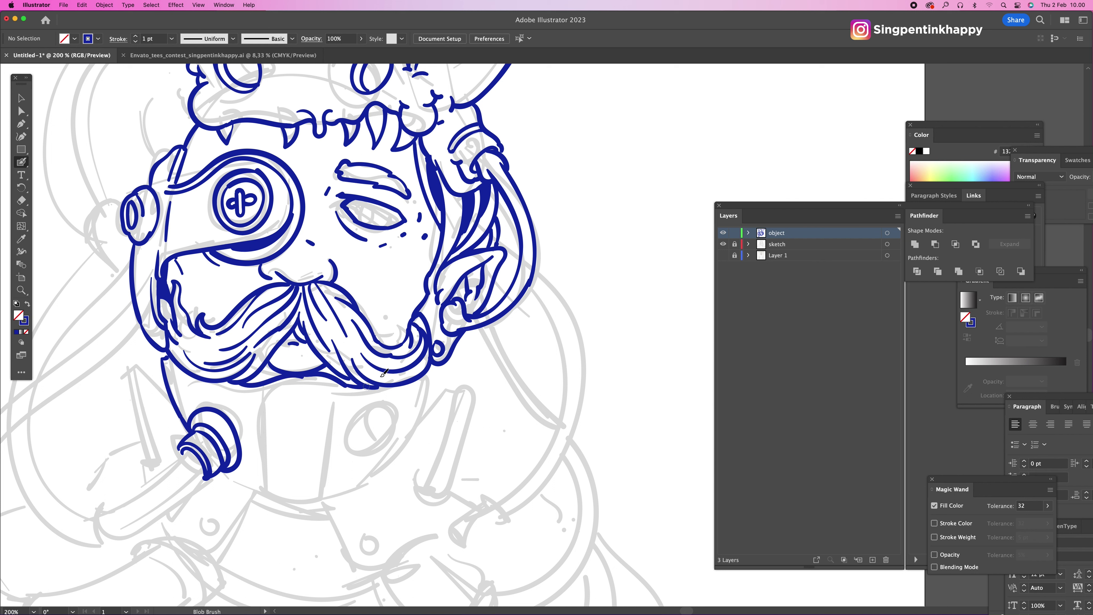
pyautogui.moveTo(271, 366)
pyautogui.mouseDown()
pyautogui.moveTo(257, 379)
pyautogui.moveTo(266, 366)
pyautogui.moveTo(282, 374)
pyautogui.mouseUp()
pyautogui.moveTo(337, 375); pyautogui.dragTo(357, 383)
# Step: Ink the mask's right edge and the curve of the chin, with an inner contour line running parallel to it
pyautogui.moveTo(440, 368); pyautogui.dragTo(435, 395)
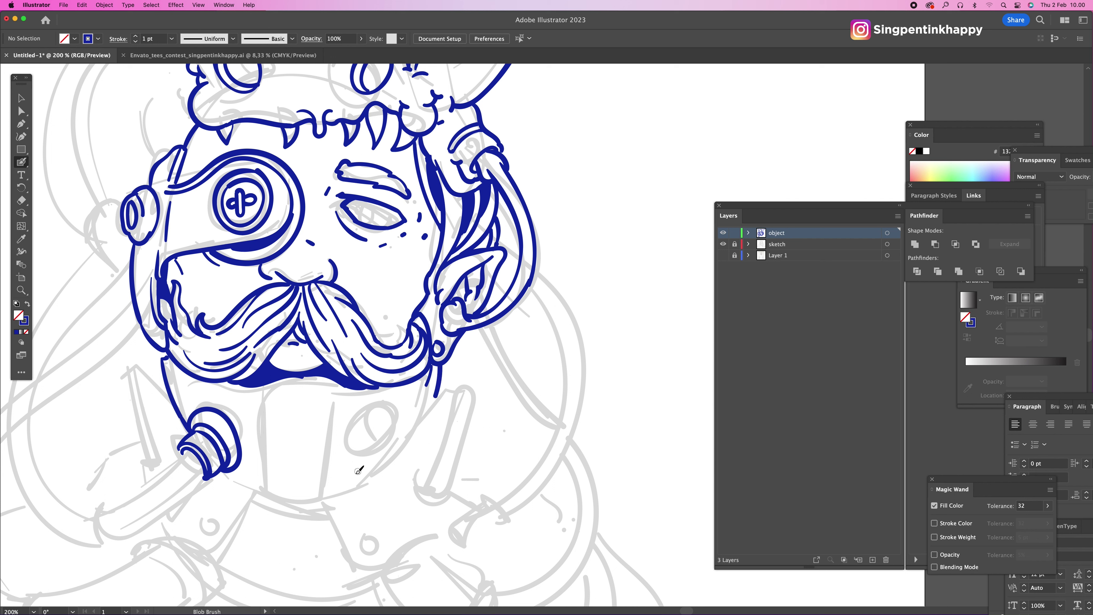
pyautogui.moveTo(255, 496)
pyautogui.mouseDown()
pyautogui.moveTo(328, 507)
pyautogui.moveTo(378, 478)
pyautogui.moveTo(421, 437)
pyautogui.moveTo(443, 397)
pyautogui.moveTo(441, 375)
pyautogui.mouseUp()
pyautogui.moveTo(346, 486)
pyautogui.mouseDown()
pyautogui.moveTo(394, 448)
pyautogui.moveTo(419, 394)
pyautogui.mouseUp()
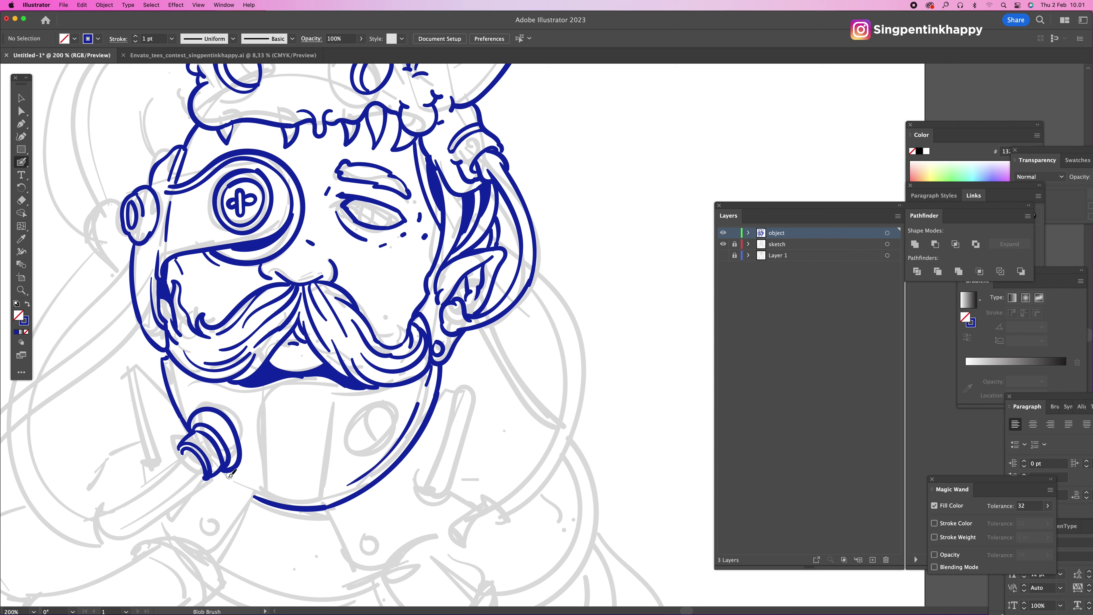
# Step: Ink the round button with a cross on the mask's right cheek and outline the central chin panel
pyautogui.moveTo(383, 409)
pyautogui.mouseDown()
pyautogui.moveTo(356, 418)
pyautogui.moveTo(353, 452)
pyautogui.moveTo(372, 452)
pyautogui.moveTo(396, 413)
pyautogui.moveTo(388, 404)
pyautogui.moveTo(355, 452)
pyautogui.mouseUp()
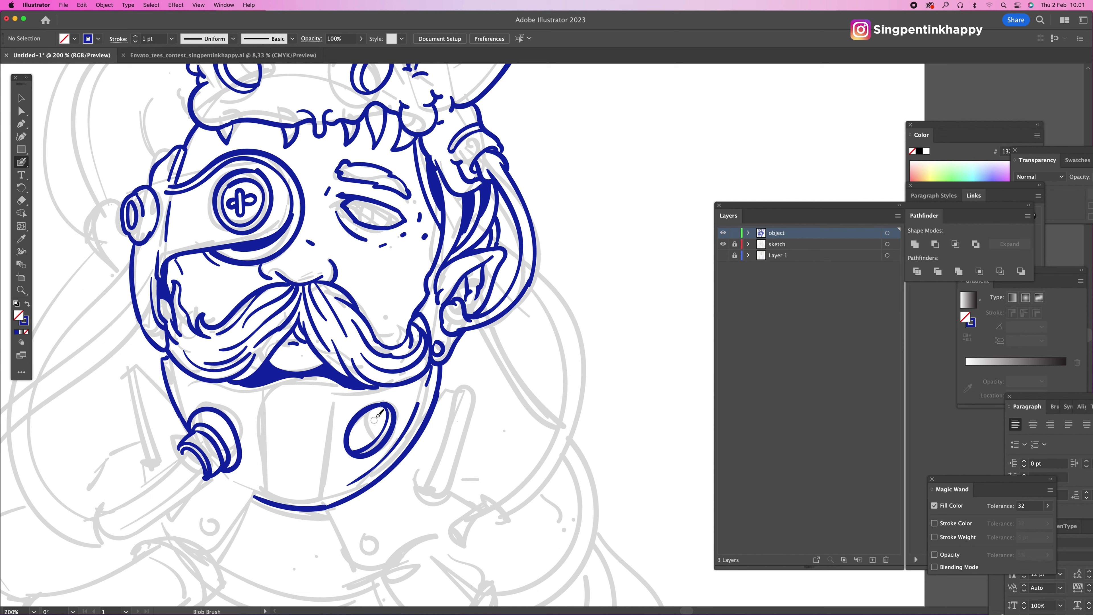
pyautogui.moveTo(380, 417); pyautogui.dragTo(373, 421)
pyautogui.moveTo(259, 395)
pyautogui.mouseDown()
pyautogui.moveTo(301, 383)
pyautogui.moveTo(335, 391)
pyautogui.moveTo(320, 491)
pyautogui.mouseUp()
pyautogui.moveTo(258, 404)
pyautogui.mouseDown()
pyautogui.moveTo(268, 484)
pyautogui.moveTo(244, 486)
pyautogui.mouseUp()
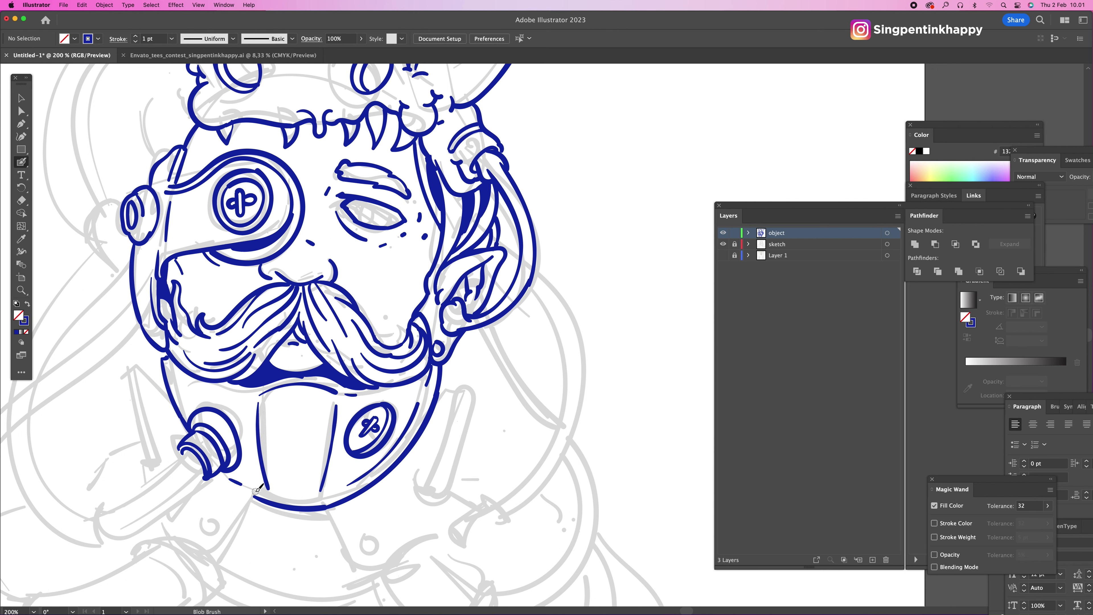
# Step: Ink the two sides of the bracket under the left valve and the thick curved collar of the hose connector below it
pyautogui.scroll(-3, 255, 490)
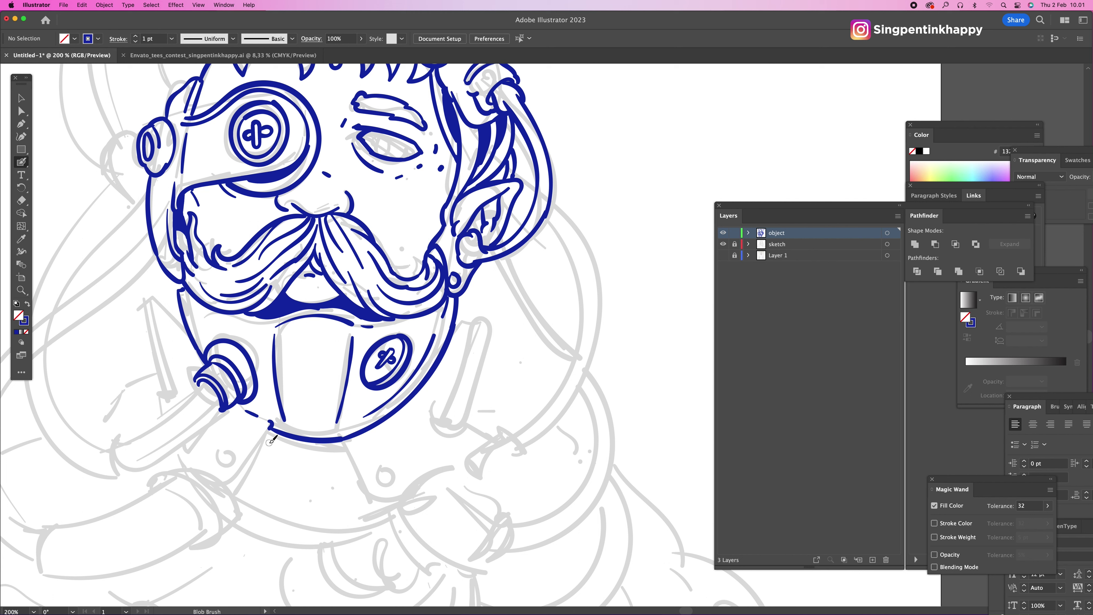
pyautogui.moveTo(271, 432); pyautogui.dragTo(244, 478)
pyautogui.moveTo(186, 446); pyautogui.dragTo(245, 404)
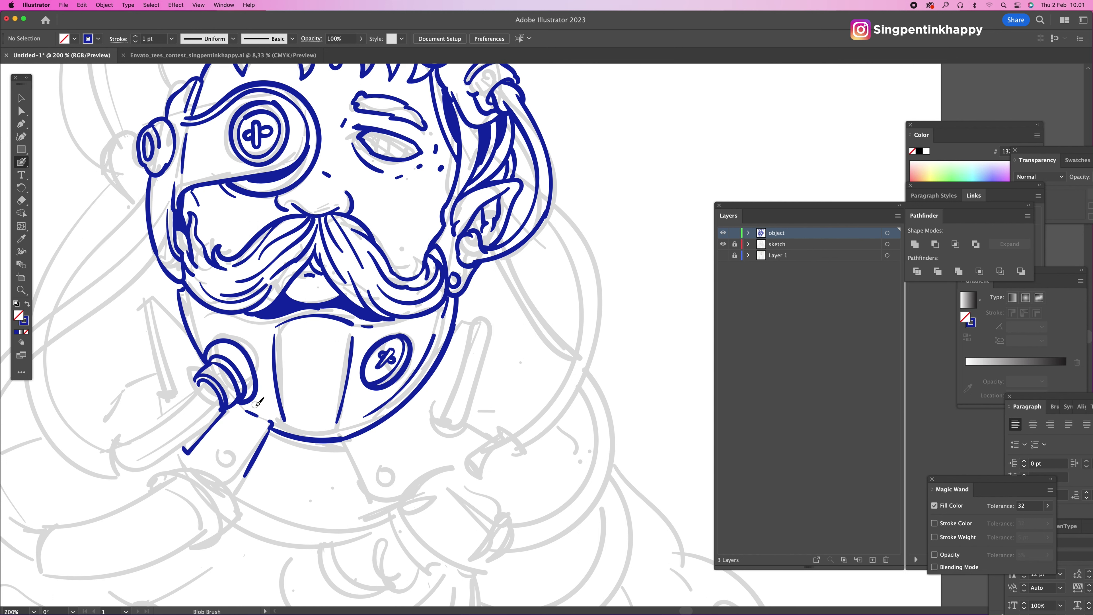
pyautogui.scroll(-3, 257, 402)
pyautogui.hscroll(-3, 257, 403)
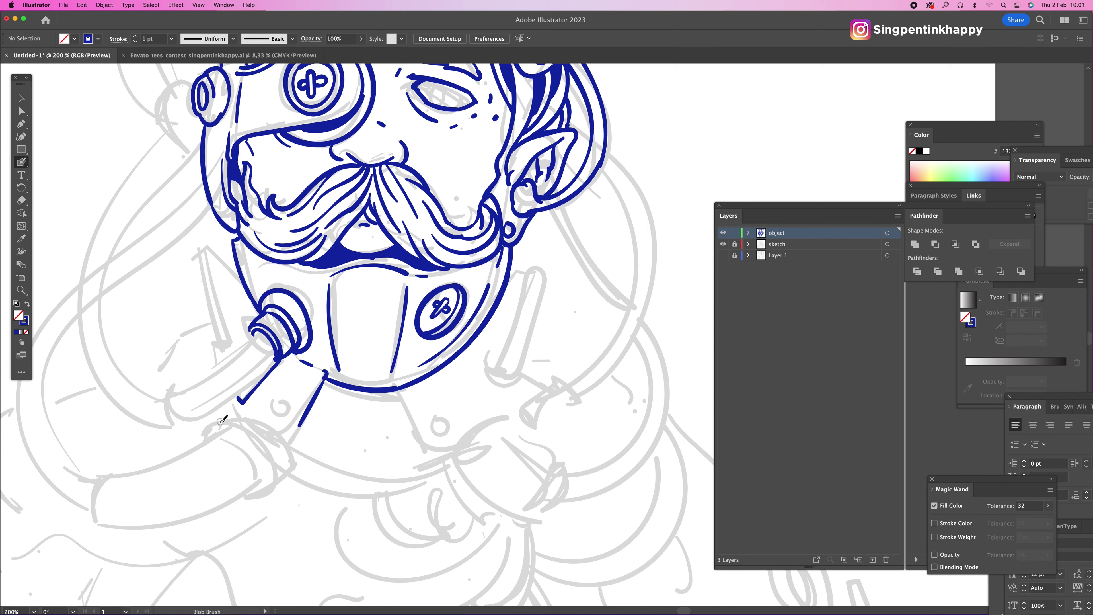
pyautogui.moveTo(227, 417)
pyautogui.mouseDown()
pyautogui.moveTo(276, 424)
pyautogui.moveTo(300, 470)
pyautogui.moveTo(293, 483)
pyautogui.mouseUp()
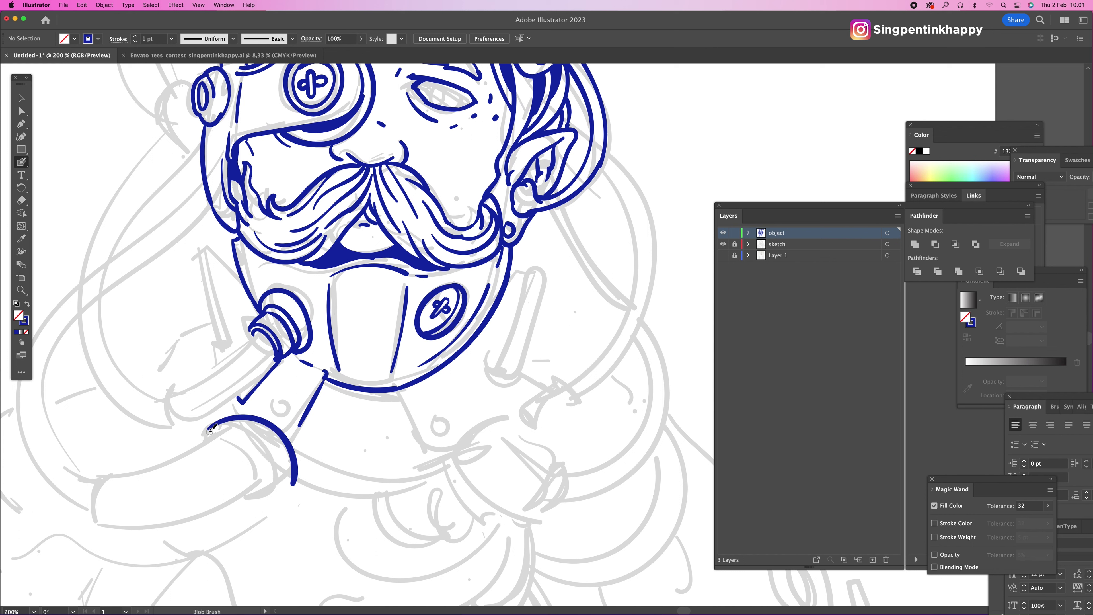
pyautogui.moveTo(203, 431)
pyautogui.mouseDown()
pyautogui.moveTo(198, 448)
pyautogui.moveTo(232, 443)
pyautogui.moveTo(258, 481)
pyautogui.moveTo(238, 500)
pyautogui.moveTo(276, 495)
pyautogui.moveTo(299, 473)
pyautogui.mouseUp()
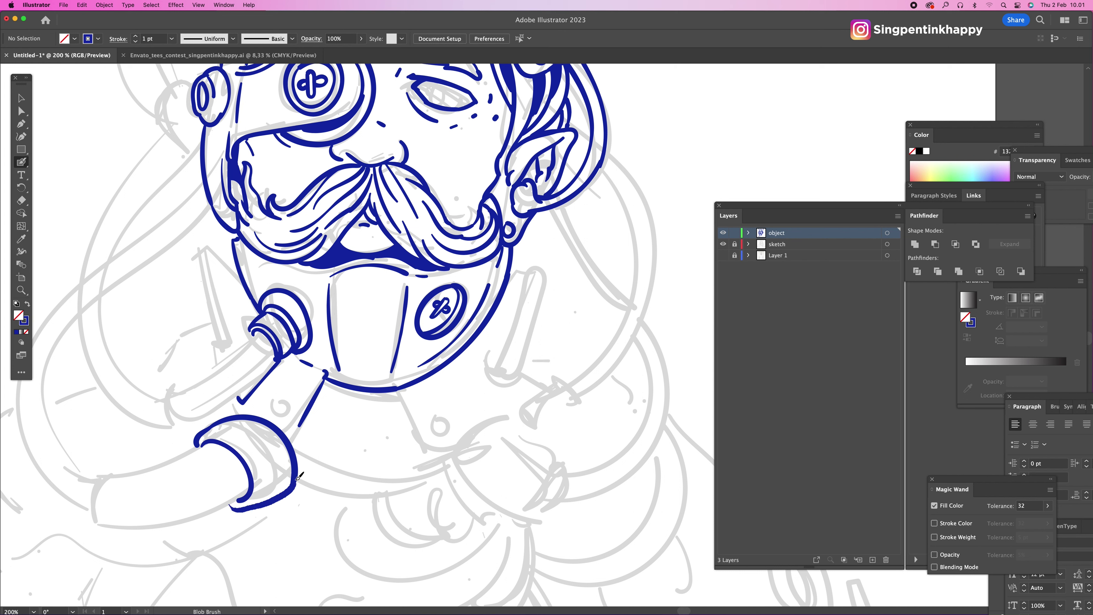
# Step: Finish the left bracket with a rivet and seam marks, and add the connector's second ring and shading strokes
pyautogui.moveTo(212, 422); pyautogui.dragTo(229, 403)
pyautogui.press('super+z')
pyautogui.moveTo(284, 500)
pyautogui.mouseDown()
pyautogui.moveTo(319, 464)
pyautogui.moveTo(314, 442)
pyautogui.moveTo(278, 402)
pyautogui.moveTo(301, 375)
pyautogui.moveTo(301, 422)
pyautogui.moveTo(321, 371)
pyautogui.mouseUp()
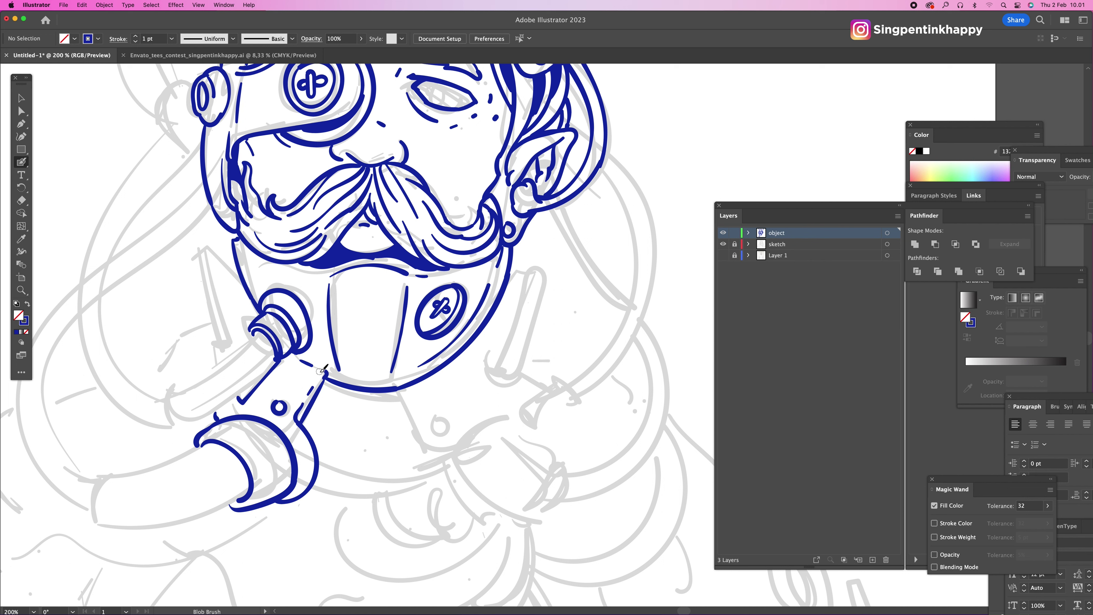
pyautogui.moveTo(222, 420)
pyautogui.mouseDown()
pyautogui.moveTo(256, 438)
pyautogui.moveTo(210, 425)
pyautogui.mouseUp()
pyautogui.moveTo(262, 499)
pyautogui.mouseDown()
pyautogui.moveTo(266, 463)
pyautogui.moveTo(271, 497)
pyautogui.mouseUp()
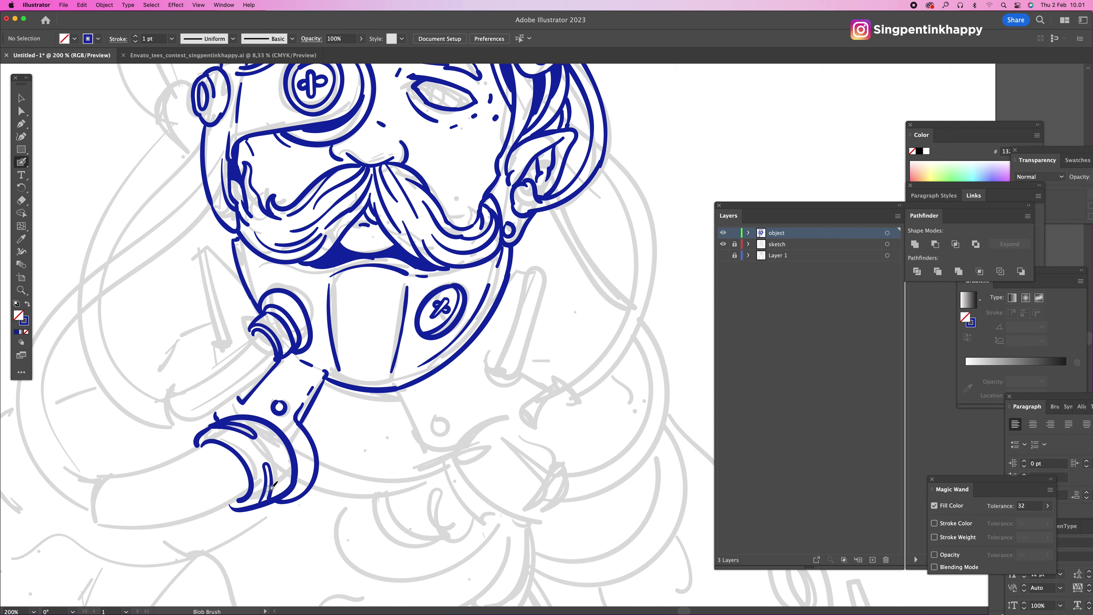
# Step: Ink the rim line under the chin and the riveted bracket hanging from the mask's right side
pyautogui.moveTo(325, 378); pyautogui.dragTo(398, 399)
pyautogui.press('cmd+z')
pyautogui.moveTo(323, 381)
pyautogui.mouseDown()
pyautogui.moveTo(411, 409)
pyautogui.moveTo(428, 447)
pyautogui.moveTo(454, 450)
pyautogui.moveTo(444, 417)
pyautogui.mouseUp()
# Step: Ink the slanted upright rod beside the mask's right edge, with short base lines at its foot
pyautogui.scroll(2, 514, 377)
pyautogui.hscroll(2, 514, 377)
pyautogui.moveTo(468, 317)
pyautogui.mouseDown()
pyautogui.moveTo(484, 306)
pyautogui.moveTo(454, 417)
pyautogui.mouseUp()
pyautogui.moveTo(489, 304)
pyautogui.mouseDown()
pyautogui.moveTo(478, 420)
pyautogui.moveTo(457, 423)
pyautogui.moveTo(512, 428)
pyautogui.mouseUp()
pyautogui.moveTo(469, 338); pyautogui.dragTo(447, 426)
pyautogui.moveTo(431, 429); pyautogui.dragTo(450, 428)
pyautogui.hscroll(-1, 575, 371)
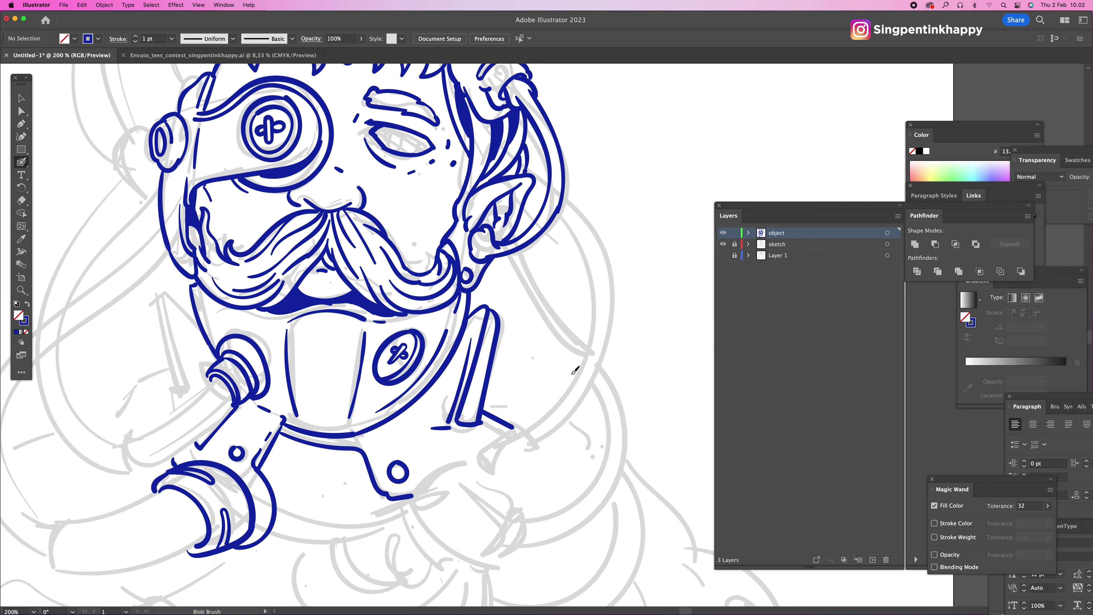
# Step: Ink the small looping cables behind the head, between the cap and the goggle strap's left end
pyautogui.press('z')
pyautogui.press('super+minus')
pyautogui.press('super+minus')
pyautogui.press('super+minus')
pyautogui.hscroll(2, 569, 323)
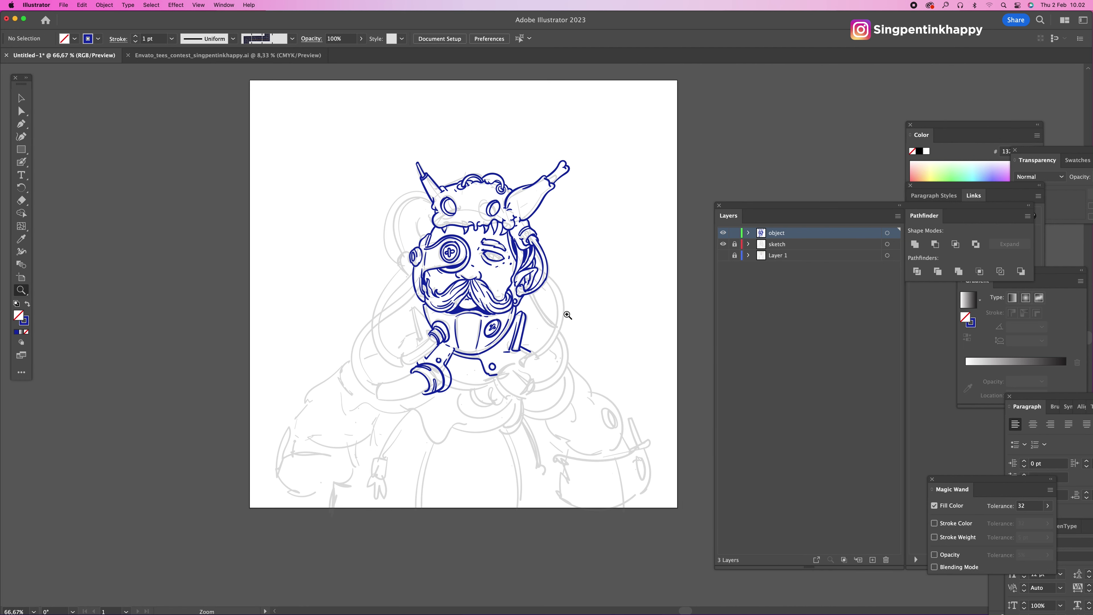
pyautogui.click(567, 284)
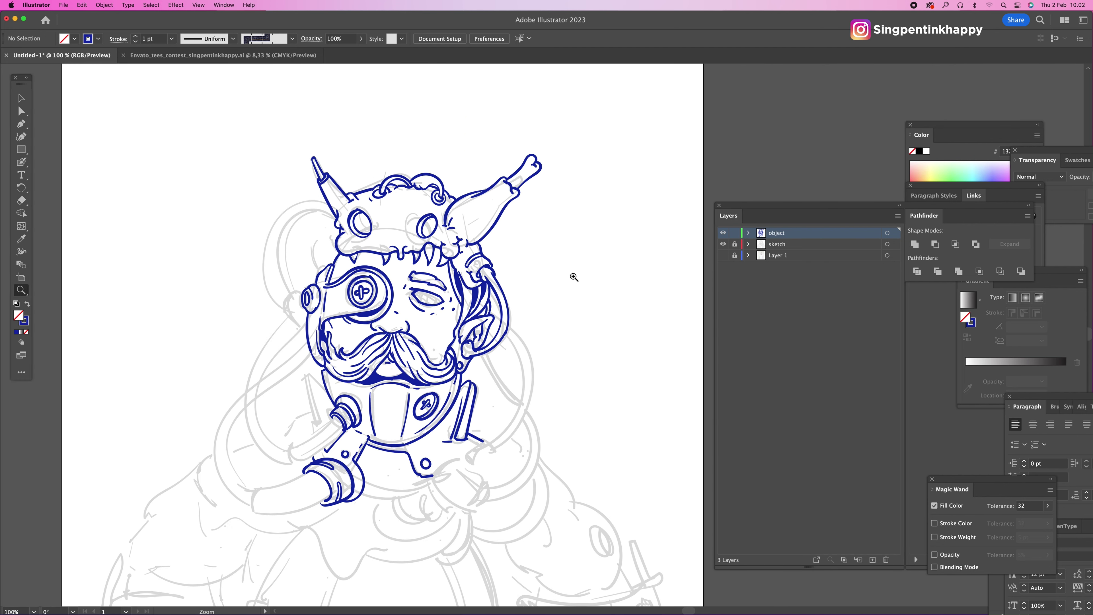
pyautogui.click(572, 277)
pyautogui.hotkey('shift', 'b')
pyautogui.hscroll(-5, 387, 323)
pyautogui.scroll(3, 388, 323)
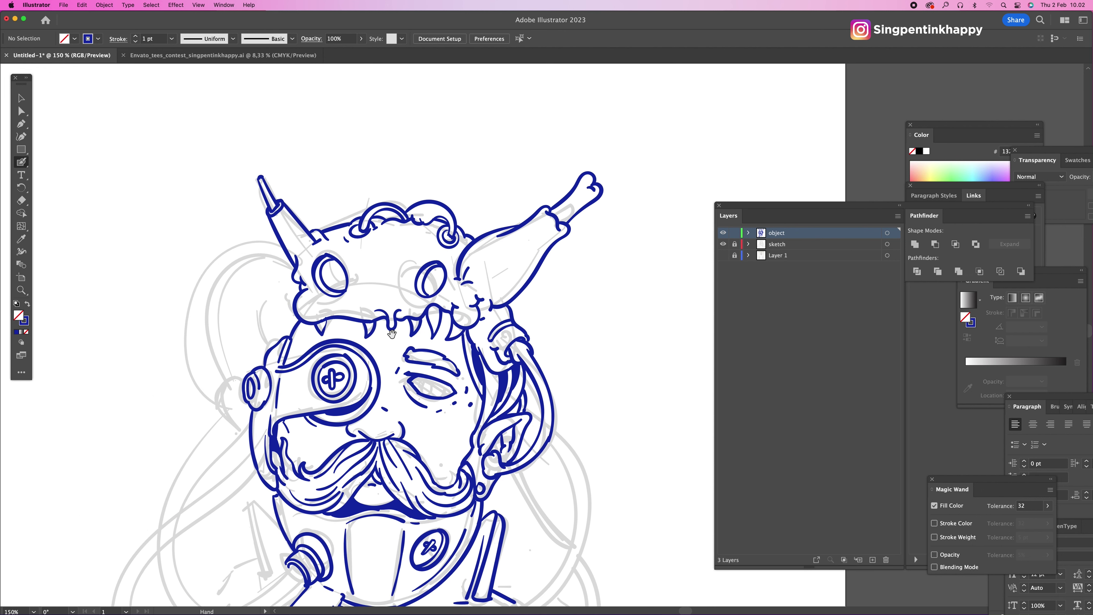
pyautogui.moveTo(261, 338)
pyautogui.mouseDown()
pyautogui.moveTo(261, 317)
pyautogui.moveTo(295, 294)
pyautogui.moveTo(285, 321)
pyautogui.moveTo(296, 310)
pyautogui.mouseUp()
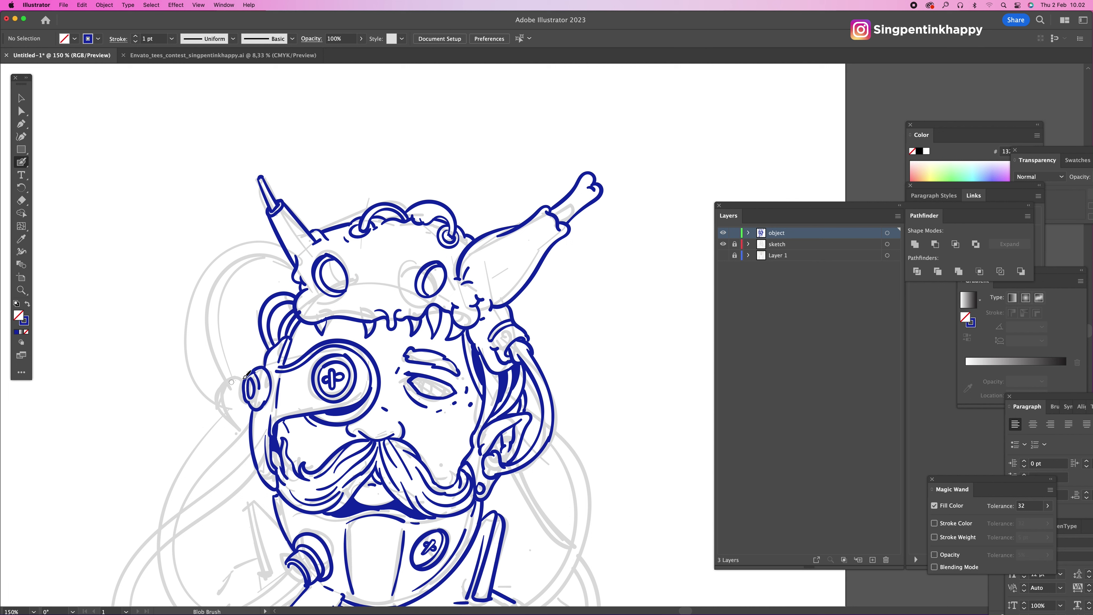
# Step: Ink the connector behind the goggle's side knob and the large double-line hose arching from it to behind the left horn
pyautogui.moveTo(240, 372)
pyautogui.mouseDown()
pyautogui.moveTo(217, 393)
pyautogui.moveTo(238, 429)
pyautogui.mouseUp()
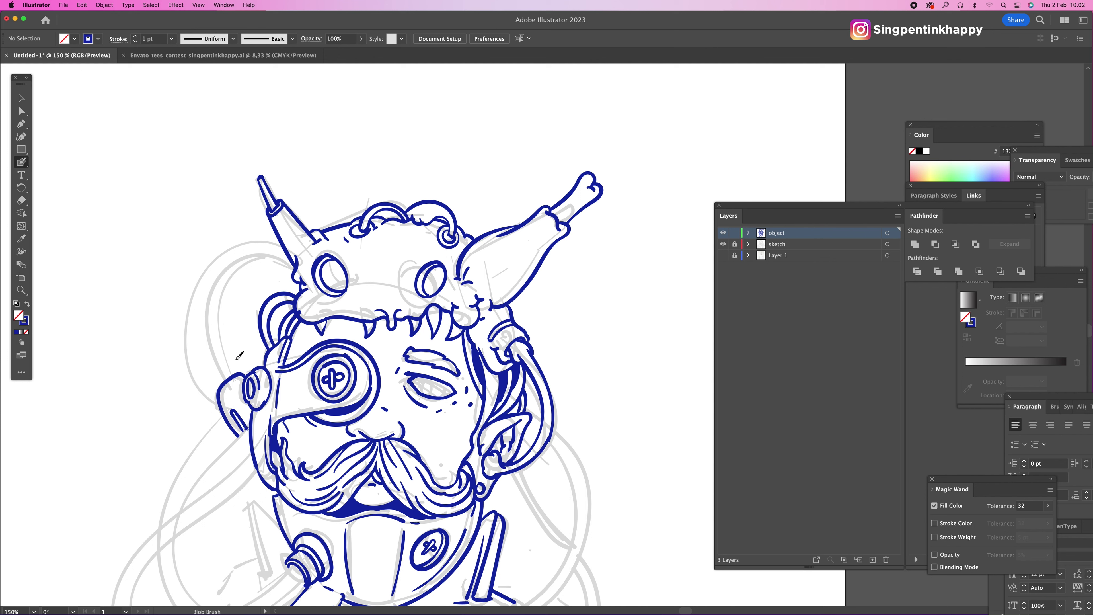
pyautogui.moveTo(225, 382)
pyautogui.mouseDown()
pyautogui.moveTo(210, 288)
pyautogui.moveTo(270, 220)
pyautogui.mouseUp()
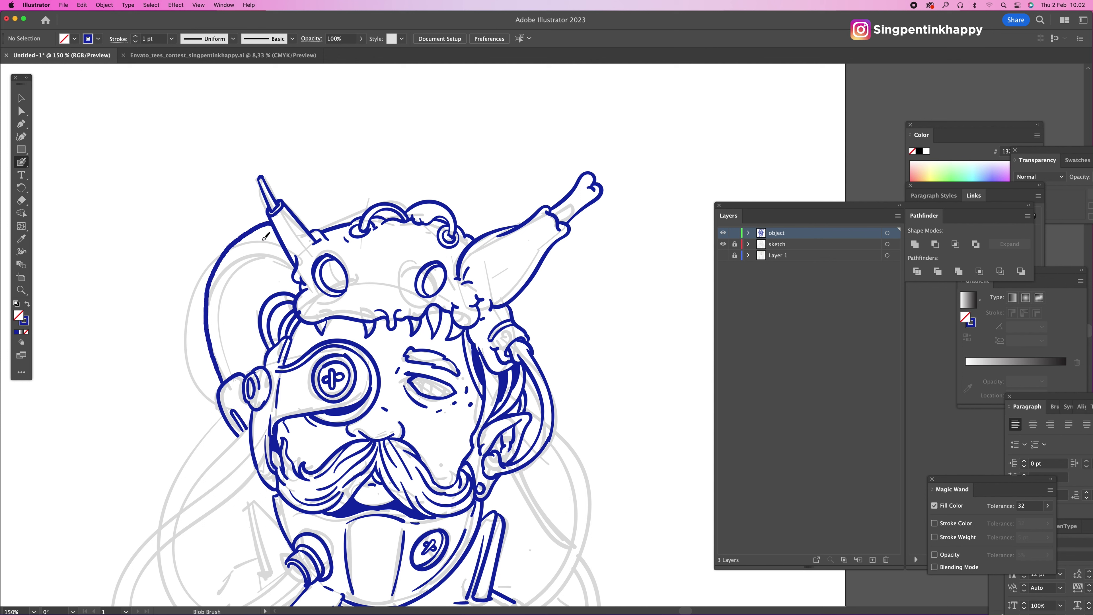
pyautogui.moveTo(230, 373)
pyautogui.mouseDown()
pyautogui.moveTo(217, 337)
pyautogui.moveTo(222, 276)
pyautogui.moveTo(254, 235)
pyautogui.moveTo(278, 230)
pyautogui.mouseUp()
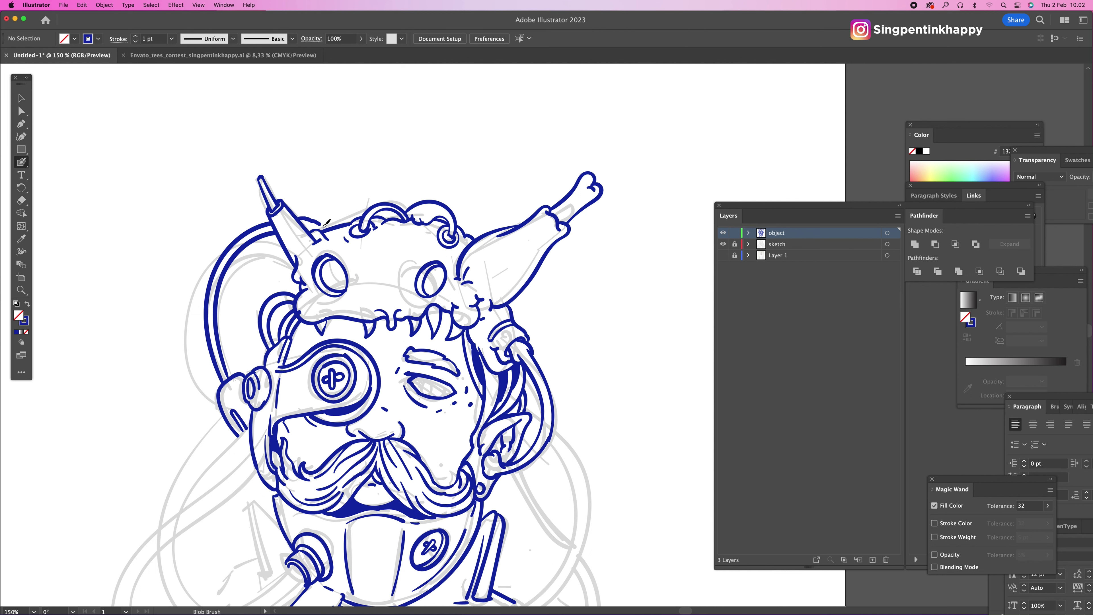
# Step: Ink the long double-line hose curving from behind the ear down toward the collar on the right side
pyautogui.scroll(-3, 482, 181)
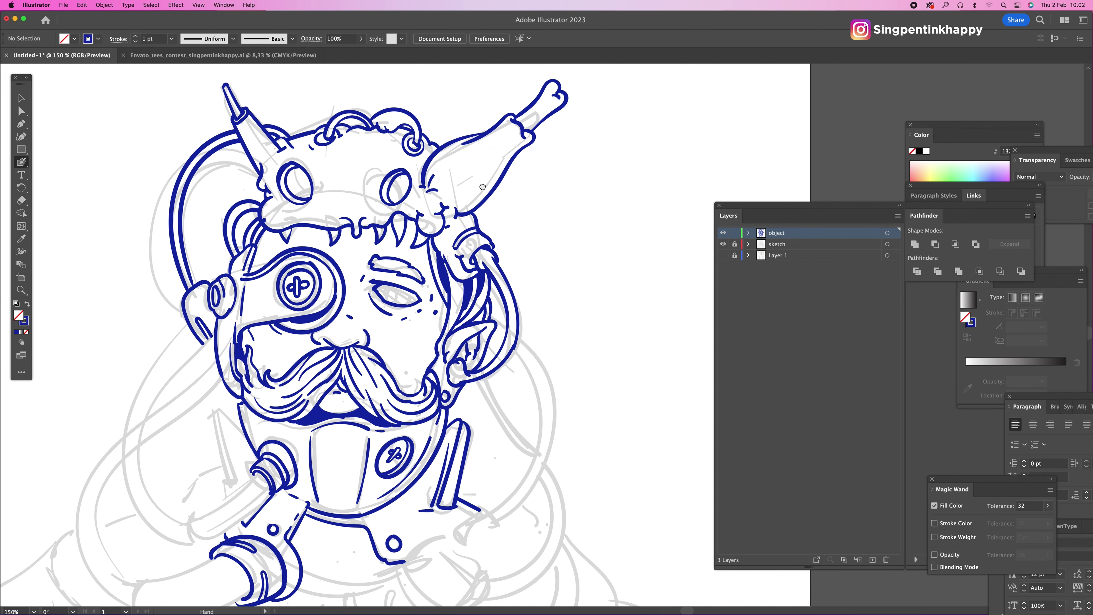
pyautogui.scroll(-5, 563, 368)
pyautogui.moveTo(555, 373); pyautogui.dragTo(543, 311)
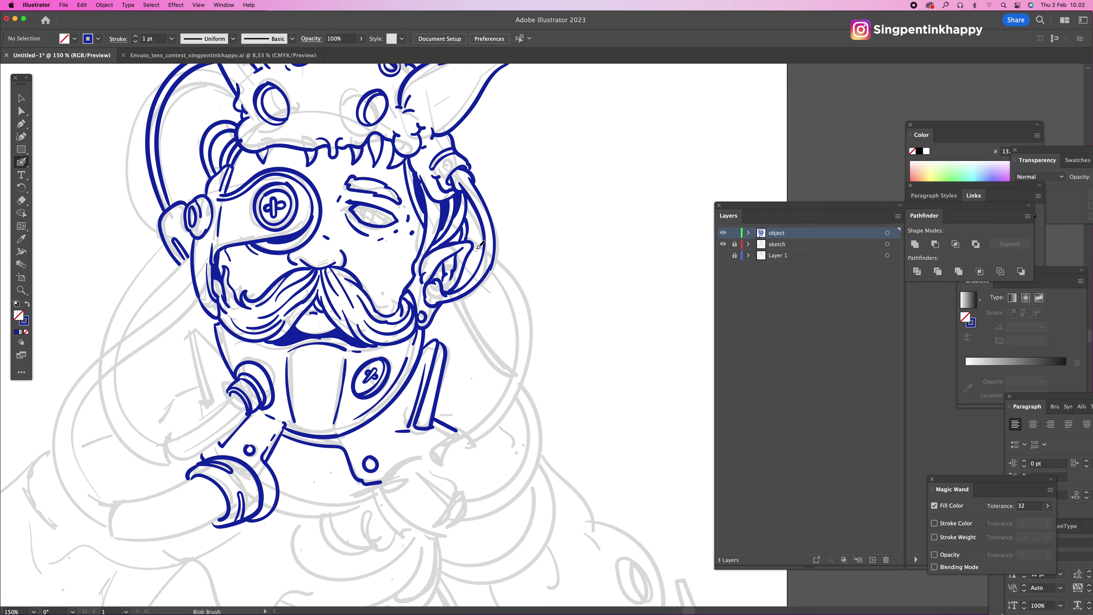
pyautogui.moveTo(497, 255)
pyautogui.mouseDown()
pyautogui.moveTo(534, 299)
pyautogui.moveTo(544, 354)
pyautogui.moveTo(510, 416)
pyautogui.moveTo(483, 439)
pyautogui.mouseUp()
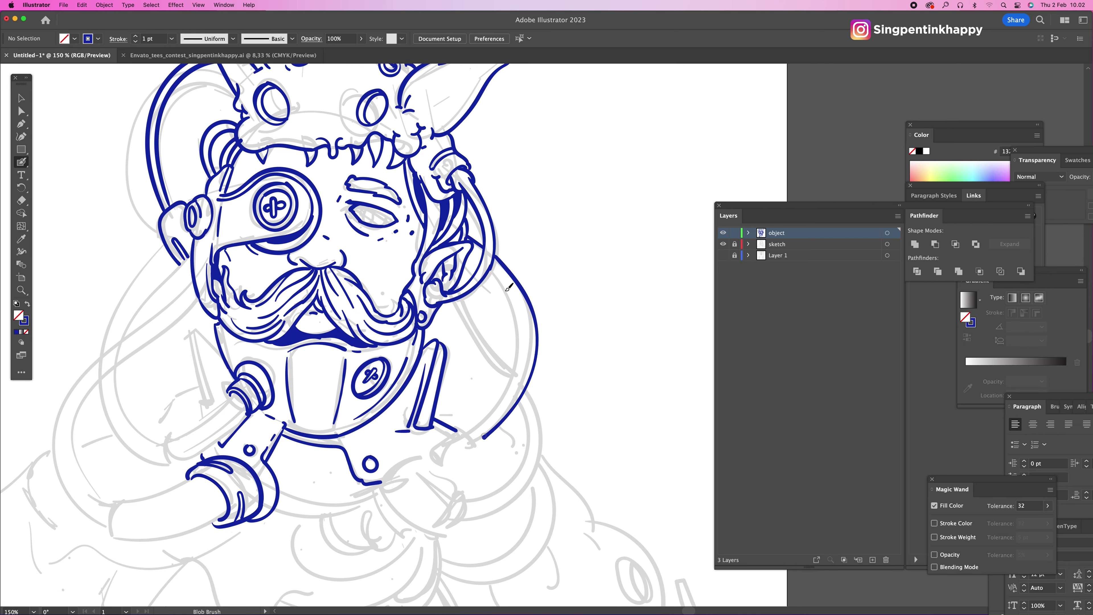
pyautogui.moveTo(496, 274)
pyautogui.mouseDown()
pyautogui.moveTo(517, 343)
pyautogui.moveTo(495, 407)
pyautogui.moveTo(444, 445)
pyautogui.moveTo(461, 429)
pyautogui.moveTo(469, 469)
pyautogui.moveTo(451, 473)
pyautogui.moveTo(426, 451)
pyautogui.moveTo(456, 480)
pyautogui.mouseUp()
# Step: Ink the layered connector at the right hose's lower end, with its outer ring, highlights and solid dark shadow
pyautogui.moveTo(424, 449)
pyautogui.mouseDown()
pyautogui.moveTo(400, 480)
pyautogui.moveTo(410, 502)
pyautogui.moveTo(427, 510)
pyautogui.moveTo(457, 490)
pyautogui.mouseUp()
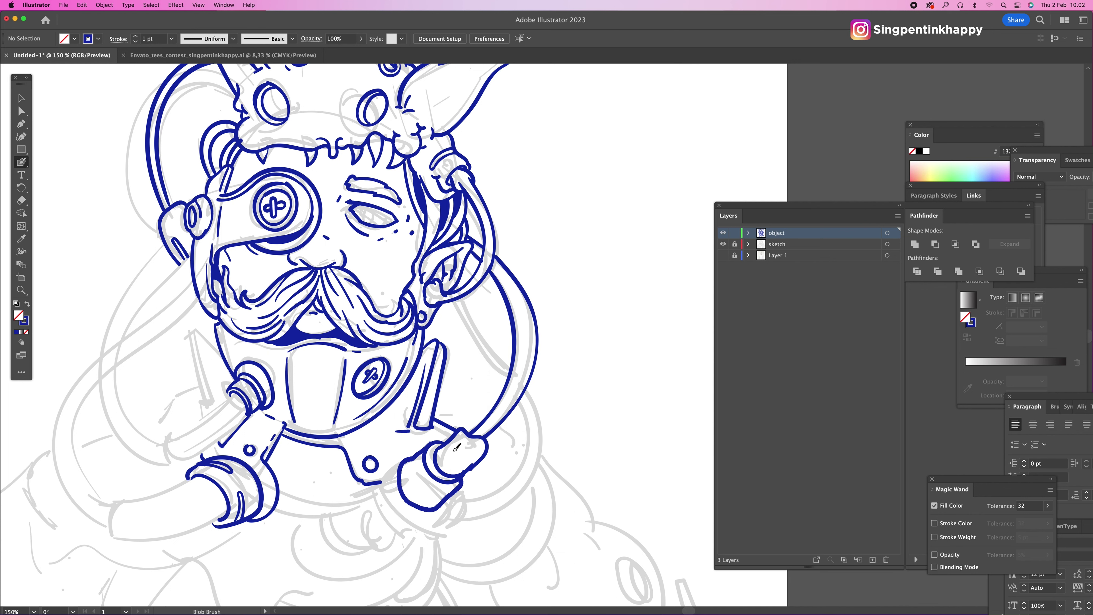
pyautogui.scroll(-2, 446, 457)
pyautogui.moveTo(410, 427)
pyautogui.mouseDown()
pyautogui.moveTo(402, 455)
pyautogui.moveTo(411, 428)
pyautogui.mouseUp()
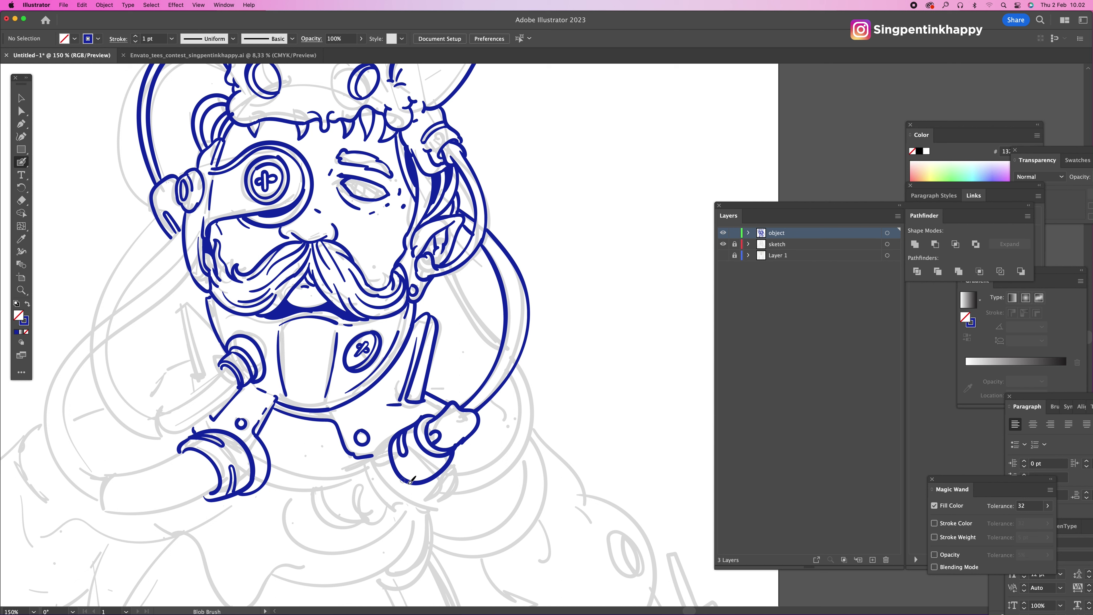
pyautogui.moveTo(403, 427)
pyautogui.mouseDown()
pyautogui.moveTo(372, 457)
pyautogui.moveTo(373, 476)
pyautogui.moveTo(393, 500)
pyautogui.moveTo(431, 498)
pyautogui.mouseUp()
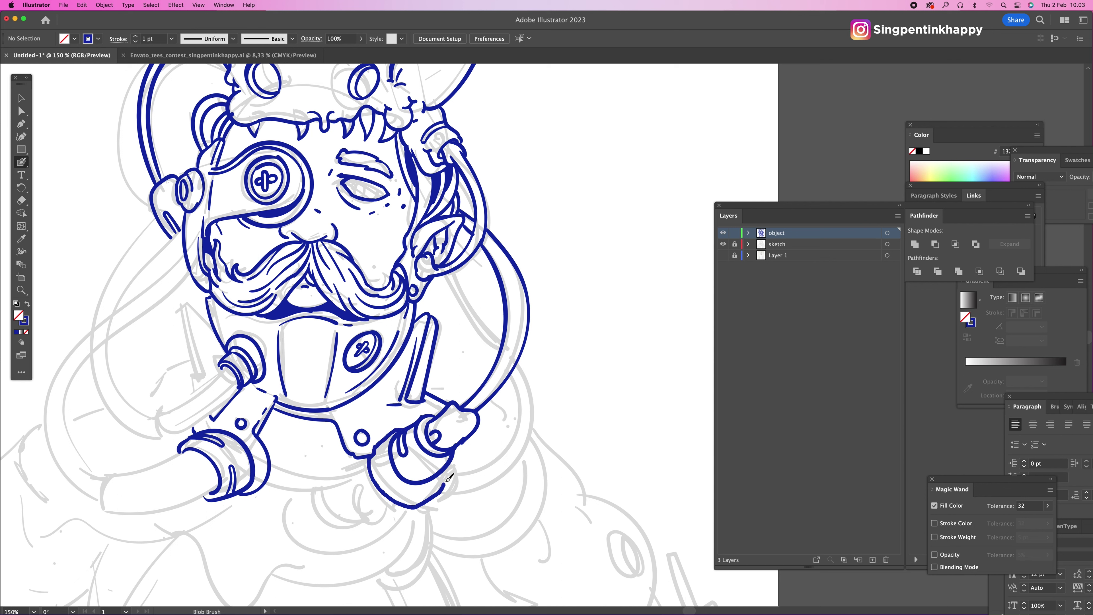
pyautogui.moveTo(401, 477)
pyautogui.mouseDown()
pyautogui.moveTo(432, 485)
pyautogui.moveTo(409, 485)
pyautogui.moveTo(414, 470)
pyautogui.mouseUp()
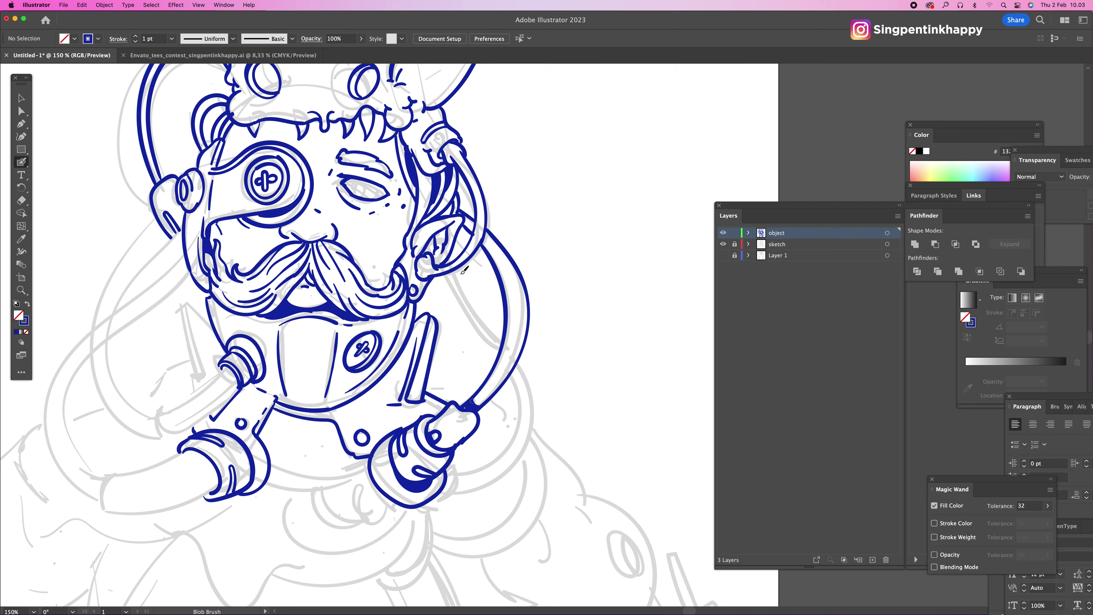
pyautogui.moveTo(456, 273); pyautogui.dragTo(494, 332)
pyautogui.moveTo(463, 264); pyautogui.dragTo(447, 270)
pyautogui.press('super+z')
pyautogui.press('super+z')
# Step: Ink the thin cable running below the ear inside the right hose and the outer double-line hose curving round to the connector
pyautogui.moveTo(457, 273); pyautogui.dragTo(503, 341)
pyautogui.moveTo(452, 282); pyautogui.dragTo(491, 340)
pyautogui.scroll(-3, 581, 376)
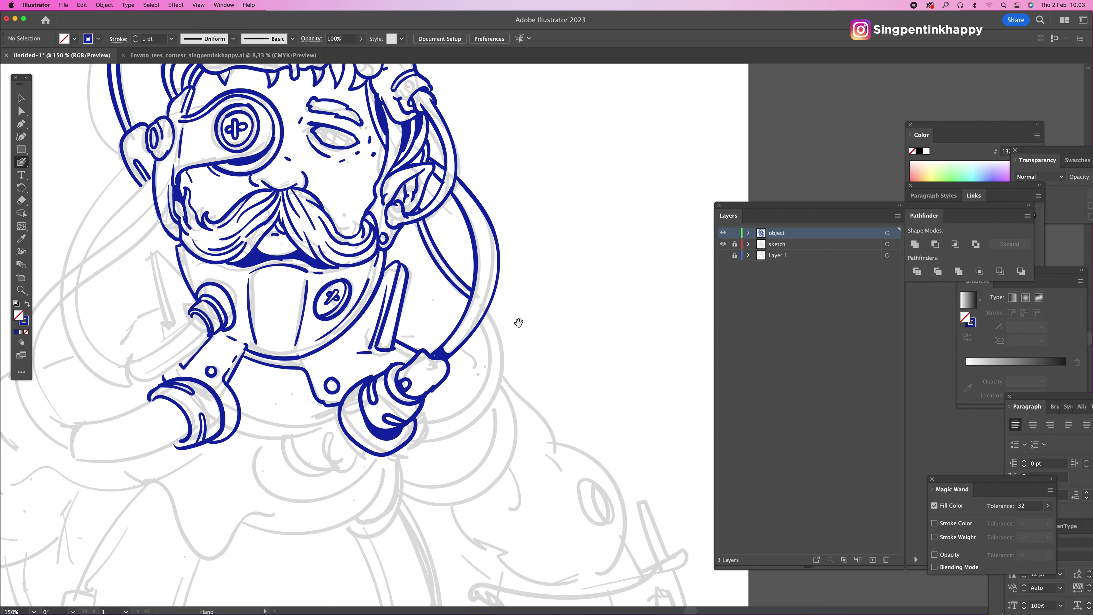
pyautogui.moveTo(489, 316)
pyautogui.mouseDown()
pyautogui.moveTo(516, 372)
pyautogui.moveTo(503, 409)
pyautogui.moveTo(468, 432)
pyautogui.moveTo(418, 427)
pyautogui.moveTo(428, 451)
pyautogui.moveTo(487, 442)
pyautogui.moveTo(524, 402)
pyautogui.moveTo(528, 355)
pyautogui.moveTo(495, 300)
pyautogui.mouseUp()
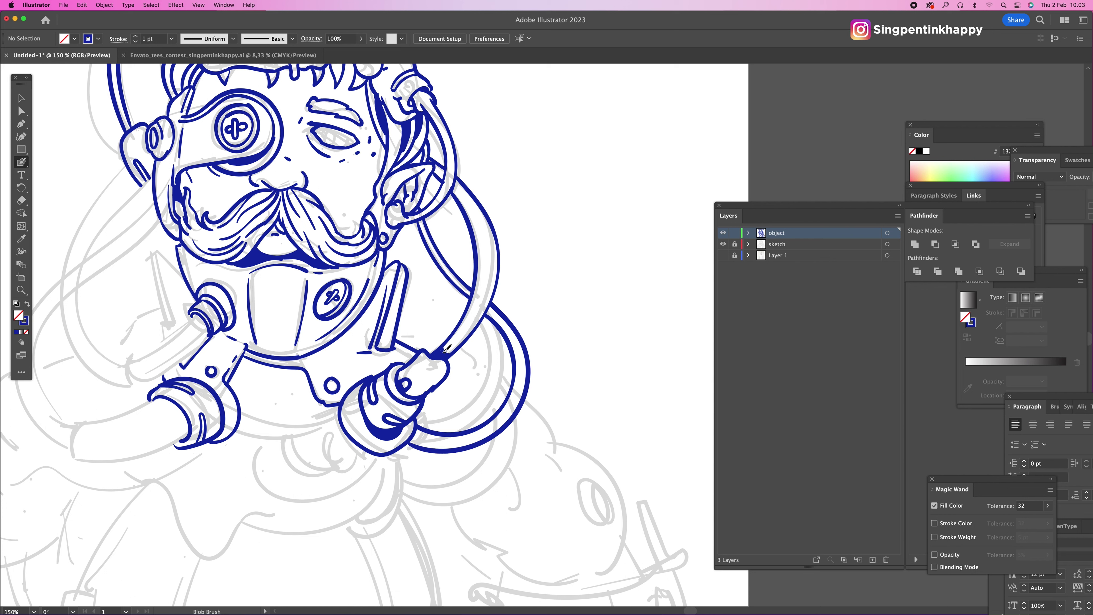
# Step: Shade the joint where the long right hose enters its lower connector and add bolt dots to the mask's left hose mount
pyautogui.moveTo(422, 358); pyautogui.dragTo(441, 370)
pyautogui.press('space')
pyautogui.scroll(5, 570, 366)
pyautogui.hscroll(-3, 569, 365)
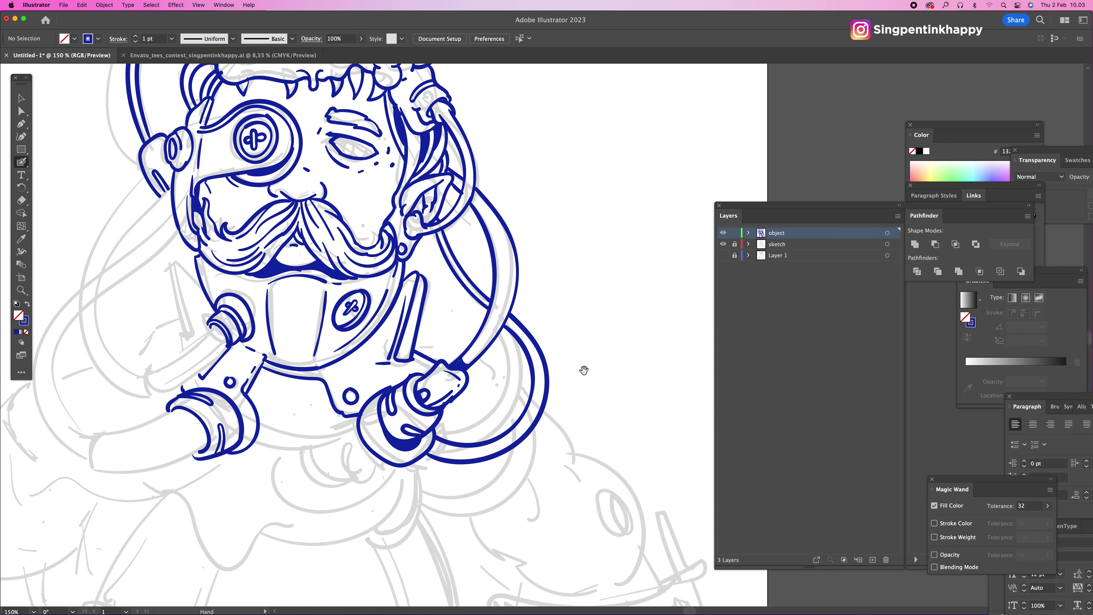
pyautogui.moveTo(459, 372); pyautogui.dragTo(459, 350)
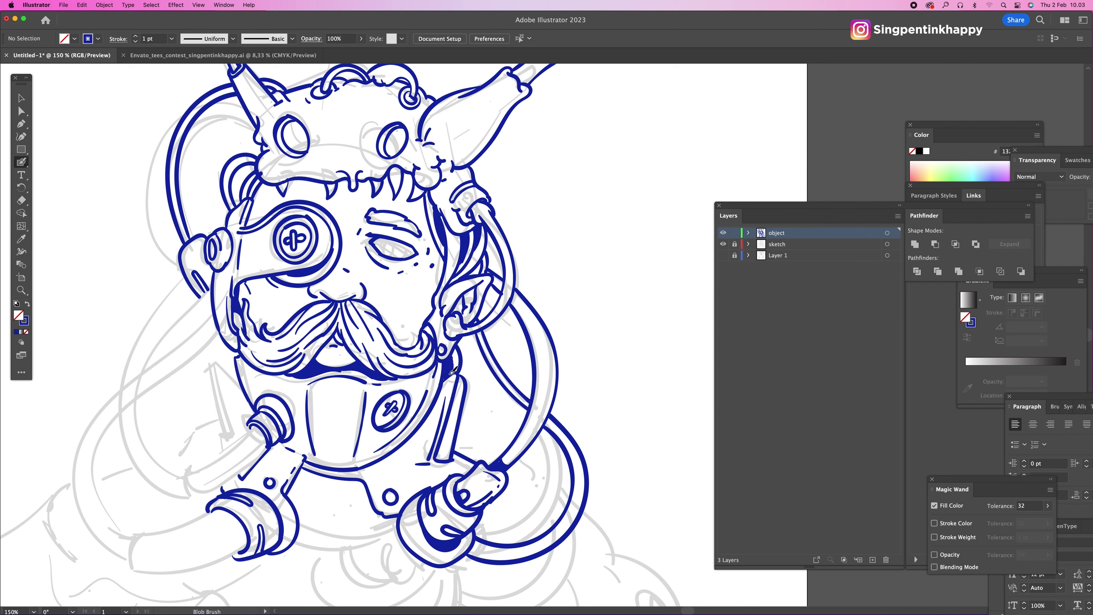
pyautogui.moveTo(287, 376); pyautogui.dragTo(311, 378)
pyautogui.moveTo(603, 345); pyautogui.dragTo(582, 319)
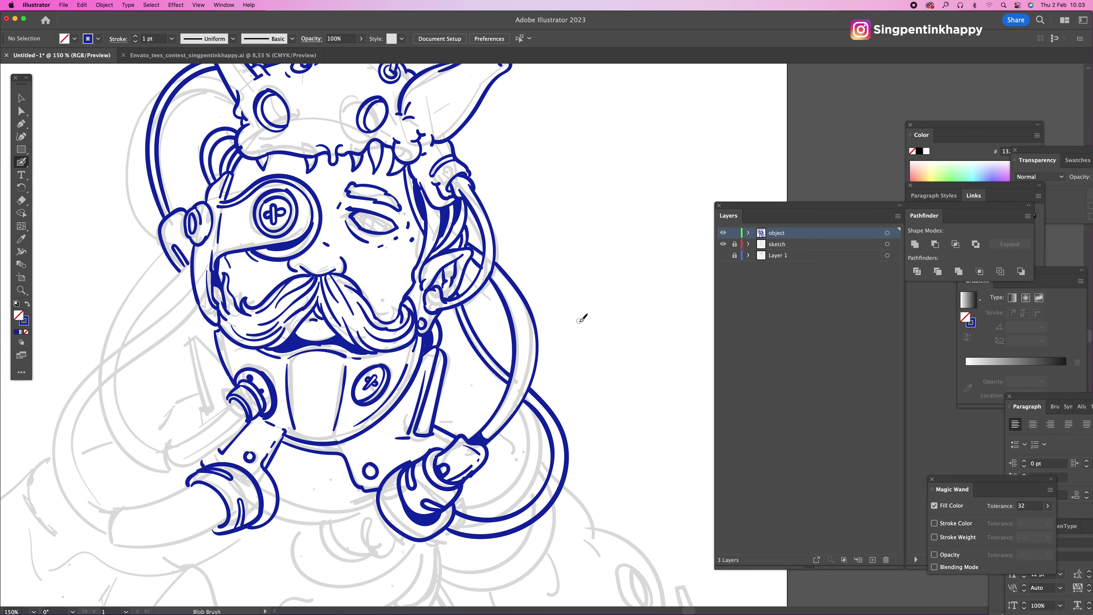
# Step: Ink the lumpy fleshy form behind the right collar spike and hose connector, with its scalloped lower edge and small dark accent
pyautogui.scroll(-5, 582, 318)
pyautogui.moveTo(450, 255)
pyautogui.mouseDown()
pyautogui.moveTo(463, 315)
pyautogui.moveTo(471, 293)
pyautogui.mouseUp()
pyautogui.moveTo(506, 327); pyautogui.dragTo(512, 347)
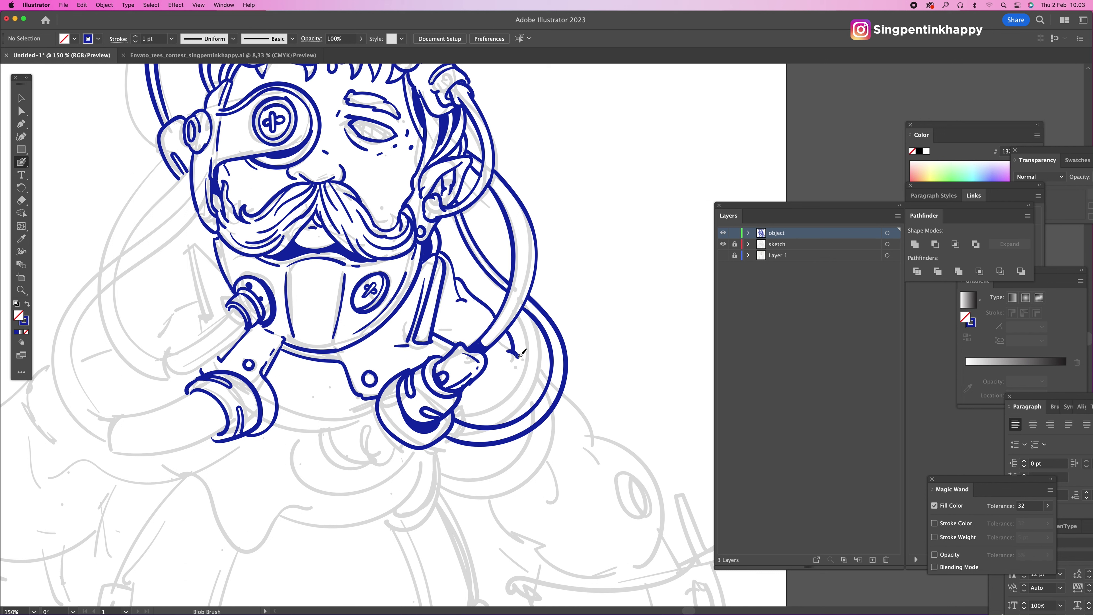
pyautogui.moveTo(477, 395)
pyautogui.mouseDown()
pyautogui.moveTo(508, 381)
pyautogui.moveTo(500, 360)
pyautogui.moveTo(507, 374)
pyautogui.moveTo(522, 367)
pyautogui.moveTo(513, 352)
pyautogui.mouseUp()
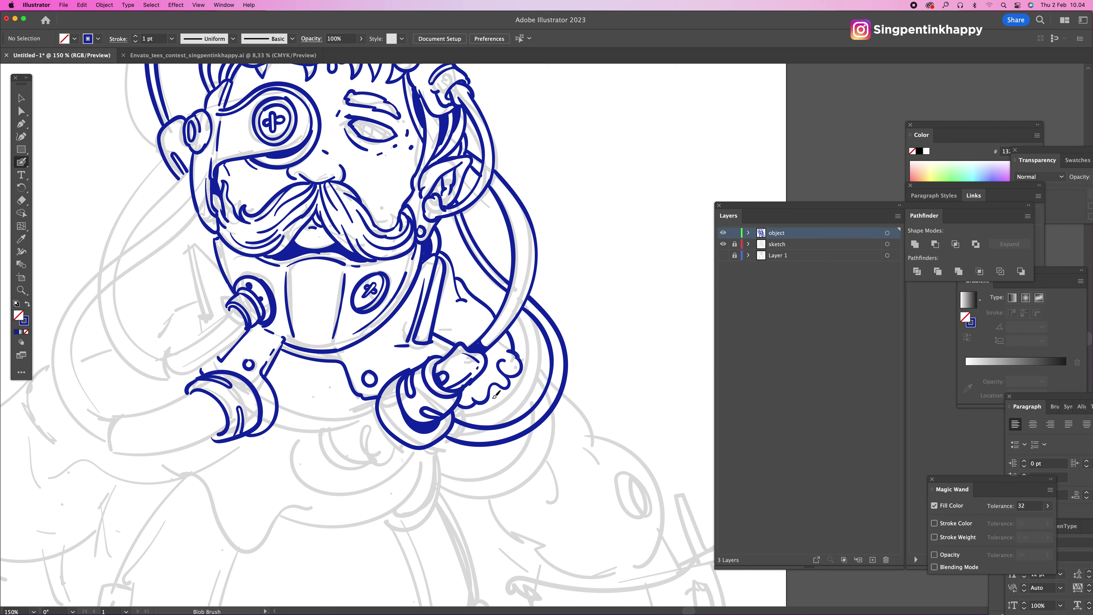
pyautogui.moveTo(460, 411); pyautogui.dragTo(478, 410)
pyautogui.moveTo(511, 336); pyautogui.dragTo(506, 352)
# Step: Add a solid dark shadow with the Blob Brush under the mask's lower edge beside the left bracket
pyautogui.press('z')
pyautogui.keyDown('alt'); pyautogui.click(516, 345); pyautogui.keyUp('alt')
pyautogui.keyDown('alt'); pyautogui.click(529, 350); pyautogui.keyUp('alt')
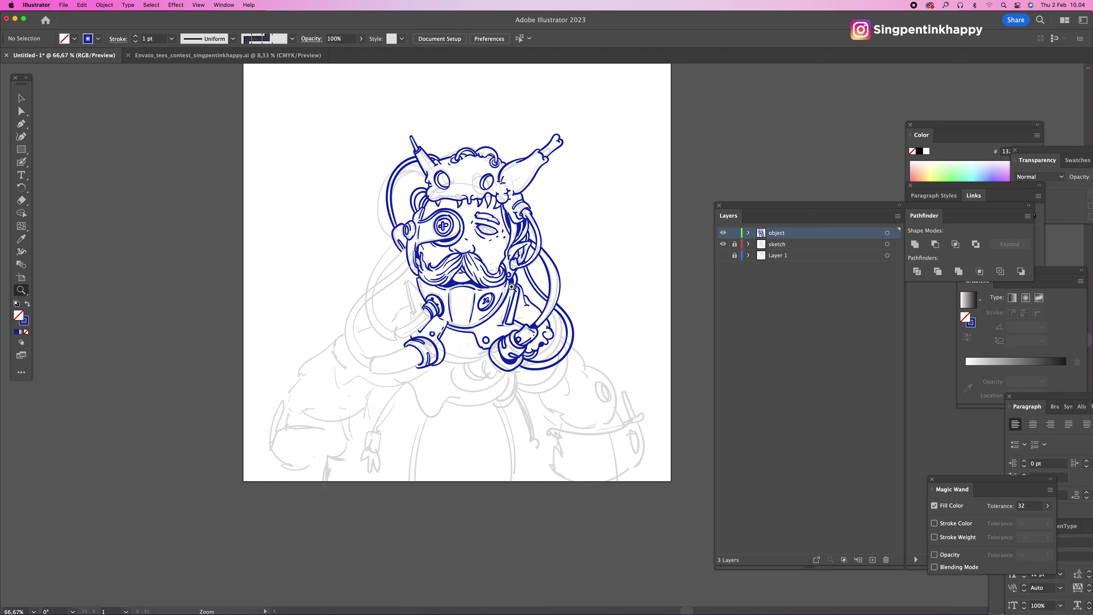
pyautogui.click(485, 297)
pyautogui.hscroll(4, 487, 301)
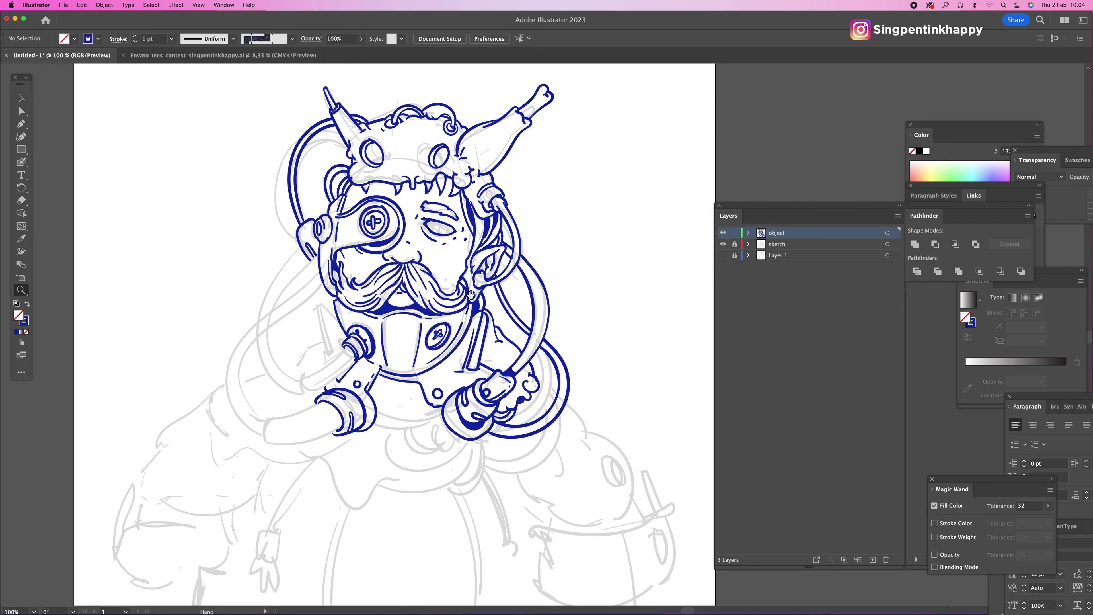
pyautogui.hscroll(-5, 489, 305)
pyautogui.scroll(1, 489, 305)
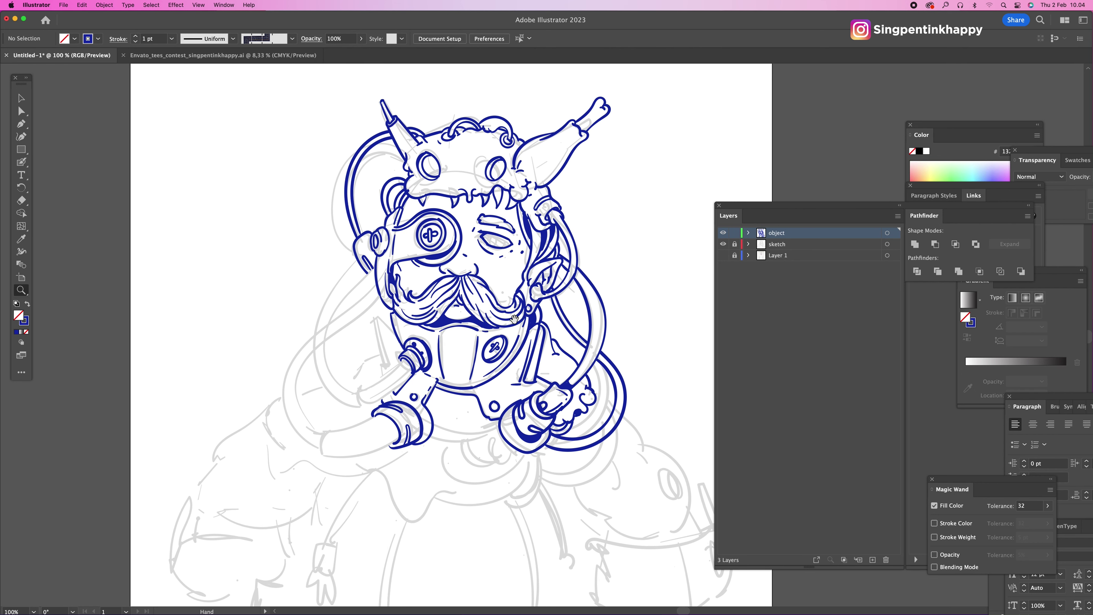
pyautogui.click(474, 376)
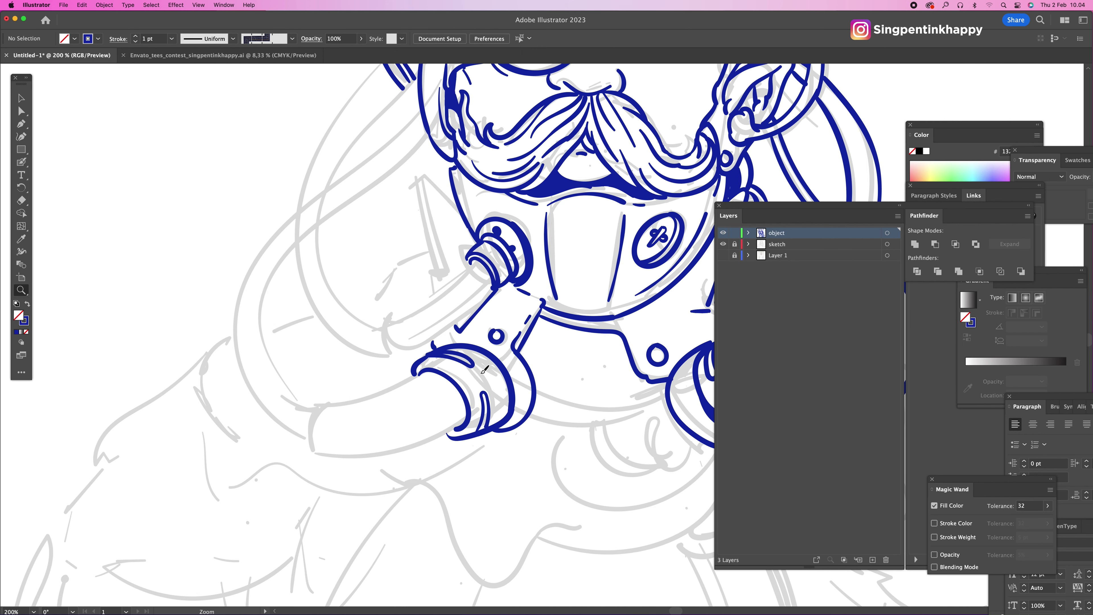
pyautogui.hotkey('shift', 'b')
pyautogui.hscroll(3, 484, 369)
pyautogui.scroll(2, 484, 370)
pyautogui.moveTo(459, 386)
pyautogui.mouseDown()
pyautogui.moveTo(492, 358)
pyautogui.moveTo(483, 354)
pyautogui.moveTo(509, 362)
pyautogui.moveTo(482, 373)
pyautogui.mouseUp()
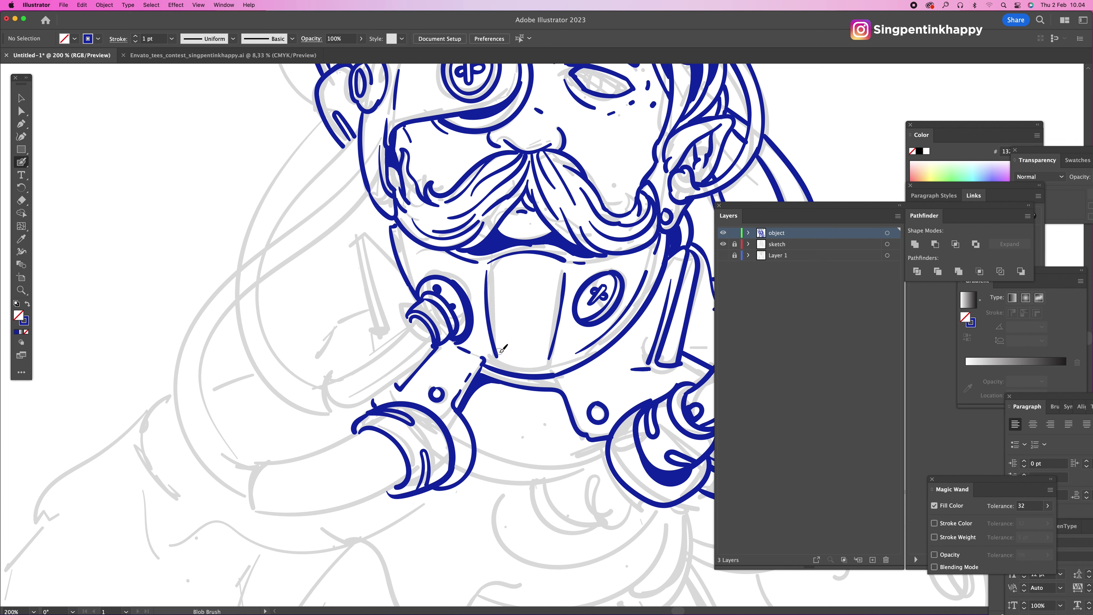
# Step: Ink the short hose leaving the mask's left mount, with both edges, its rounded end and a shading line along the underside
pyautogui.scroll(2, 498, 343)
pyautogui.hscroll(-3, 498, 344)
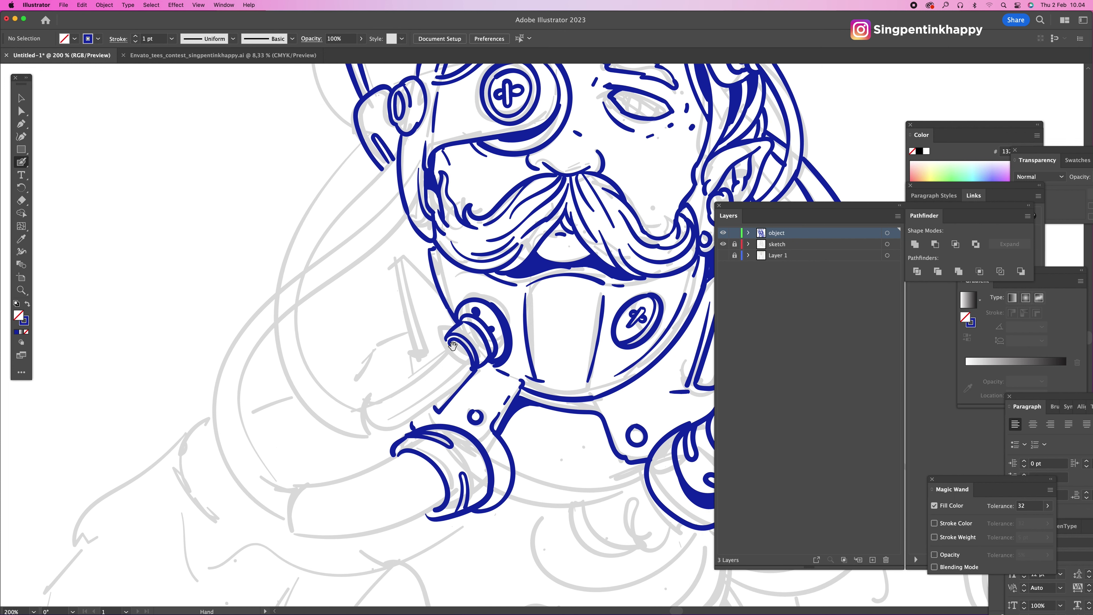
pyautogui.moveTo(369, 402)
pyautogui.mouseDown()
pyautogui.moveTo(387, 428)
pyautogui.moveTo(416, 374)
pyautogui.moveTo(458, 339)
pyautogui.mouseUp()
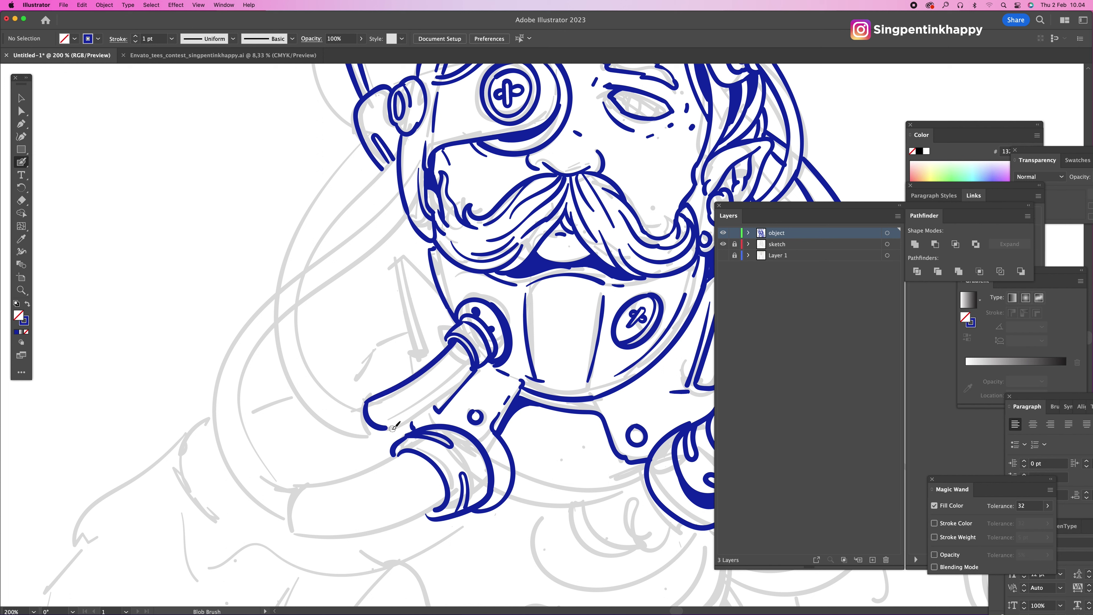
pyautogui.moveTo(393, 424); pyautogui.dragTo(483, 360)
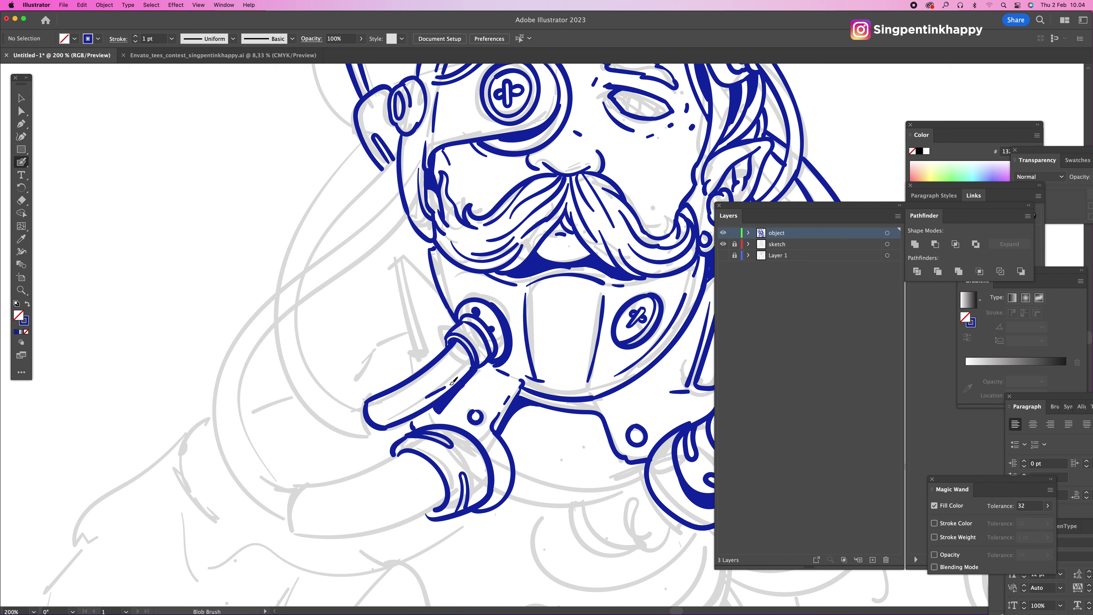
pyautogui.moveTo(472, 365)
pyautogui.mouseDown()
pyautogui.moveTo(372, 421)
pyautogui.moveTo(401, 410)
pyautogui.mouseUp()
# Step: Ink the left shoulder's outer contour and the dripping edge beneath the large left hose
pyautogui.press('z')
pyautogui.keyDown('alt'); pyautogui.click(440, 245); pyautogui.keyUp('alt')
pyautogui.keyDown('alt'); pyautogui.click(534, 281); pyautogui.keyUp('alt')
pyautogui.click(535, 281)
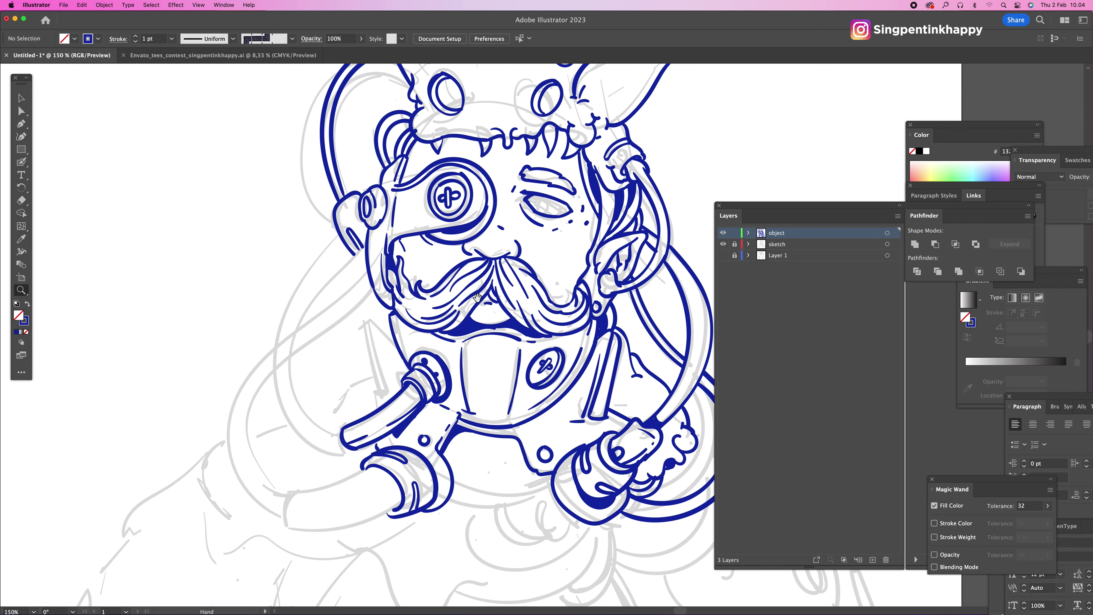
pyautogui.keyDown('alt'); pyautogui.click(601, 328); pyautogui.keyUp('alt')
pyautogui.moveTo(583, 331); pyautogui.dragTo(592, 334)
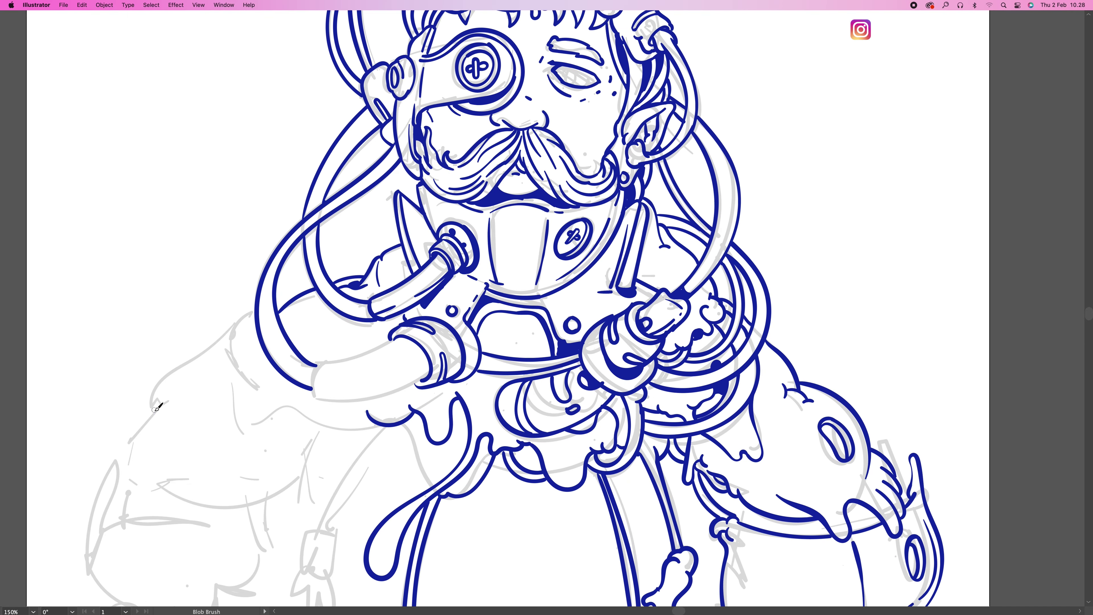
pyautogui.moveTo(152, 411); pyautogui.dragTo(254, 310)
pyautogui.moveTo(263, 390)
pyautogui.mouseDown()
pyautogui.moveTo(258, 328)
pyautogui.moveTo(191, 457)
pyautogui.moveTo(295, 372)
pyautogui.moveTo(378, 405)
pyautogui.mouseUp()
# Step: Ink the left hose's end sleeve and the curved band lines behind it on the shoulder
pyautogui.scroll(-2, 258, 329)
pyautogui.moveTo(330, 327)
pyautogui.mouseDown()
pyautogui.moveTo(350, 370)
pyautogui.moveTo(424, 358)
pyautogui.mouseUp()
pyautogui.moveTo(332, 322)
pyautogui.mouseDown()
pyautogui.moveTo(396, 298)
pyautogui.moveTo(319, 302)
pyautogui.moveTo(247, 344)
pyautogui.mouseUp()
pyautogui.moveTo(292, 298); pyautogui.dragTo(327, 275)
pyautogui.moveTo(418, 285); pyautogui.dragTo(423, 258)
# Step: Ink the left arm's outer contour, the long tapering form across it and the folds hanging below the drips
pyautogui.moveTo(170, 338); pyautogui.dragTo(117, 488)
pyautogui.moveTo(126, 490)
pyautogui.mouseDown()
pyautogui.moveTo(207, 407)
pyautogui.moveTo(266, 318)
pyautogui.mouseUp()
pyautogui.moveTo(202, 452)
pyautogui.mouseDown()
pyautogui.moveTo(301, 429)
pyautogui.moveTo(331, 377)
pyautogui.mouseUp()
pyautogui.moveTo(327, 390)
pyautogui.mouseDown()
pyautogui.moveTo(314, 418)
pyautogui.moveTo(321, 485)
pyautogui.moveTo(370, 412)
pyautogui.mouseUp()
pyautogui.moveTo(423, 373)
pyautogui.mouseDown()
pyautogui.moveTo(357, 461)
pyautogui.moveTo(393, 440)
pyautogui.mouseUp()
pyautogui.moveTo(430, 422)
pyautogui.mouseDown()
pyautogui.moveTo(469, 398)
pyautogui.moveTo(447, 353)
pyautogui.moveTo(452, 382)
pyautogui.moveTo(508, 344)
pyautogui.moveTo(410, 401)
pyautogui.mouseUp()
# Step: Ink the small hand hanging beneath the left drips, with its fingers, wrist cuff and forearm line
pyautogui.scroll(-1, 430, 387)
pyautogui.moveTo(303, 446); pyautogui.dragTo(300, 508)
pyautogui.moveTo(348, 447); pyautogui.dragTo(344, 470)
pyautogui.moveTo(299, 508)
pyautogui.mouseDown()
pyautogui.moveTo(305, 560)
pyautogui.moveTo(340, 504)
pyautogui.mouseUp()
pyautogui.moveTo(308, 468); pyautogui.dragTo(323, 474)
pyautogui.moveTo(365, 392)
pyautogui.mouseDown()
pyautogui.moveTo(366, 353)
pyautogui.moveTo(379, 398)
pyautogui.moveTo(353, 437)
pyautogui.mouseUp()
# Step: Ink the wrinkled folds between the small hanging hand and the creature head on the left arm
pyautogui.moveTo(245, 435); pyautogui.dragTo(258, 503)
pyautogui.moveTo(275, 424)
pyautogui.mouseDown()
pyautogui.moveTo(279, 493)
pyautogui.moveTo(301, 458)
pyautogui.mouseUp()
pyautogui.moveTo(239, 437)
pyautogui.mouseDown()
pyautogui.moveTo(269, 499)
pyautogui.moveTo(270, 478)
pyautogui.moveTo(277, 487)
pyautogui.mouseUp()
# Step: Ink the creature head at the end of the left arm, with its snout, mouth, dark round eye and surrounding folds
pyautogui.scroll(-2, 267, 473)
pyautogui.hscroll(-2, 267, 474)
pyautogui.moveTo(144, 480)
pyautogui.mouseDown()
pyautogui.moveTo(193, 514)
pyautogui.moveTo(224, 494)
pyautogui.mouseUp()
pyautogui.moveTo(192, 478)
pyautogui.mouseDown()
pyautogui.moveTo(236, 484)
pyautogui.moveTo(228, 521)
pyautogui.moveTo(258, 536)
pyautogui.mouseUp()
pyautogui.moveTo(166, 416); pyautogui.dragTo(144, 456)
pyautogui.moveTo(142, 435)
pyautogui.mouseDown()
pyautogui.moveTo(181, 456)
pyautogui.moveTo(134, 440)
pyautogui.moveTo(142, 319)
pyautogui.moveTo(151, 426)
pyautogui.mouseUp()
pyautogui.moveTo(168, 402)
pyautogui.mouseDown()
pyautogui.moveTo(240, 409)
pyautogui.moveTo(265, 441)
pyautogui.mouseUp()
pyautogui.moveTo(256, 392); pyautogui.dragTo(265, 403)
pyautogui.moveTo(175, 400)
pyautogui.mouseDown()
pyautogui.moveTo(217, 383)
pyautogui.moveTo(250, 424)
pyautogui.moveTo(224, 358)
pyautogui.moveTo(288, 318)
pyautogui.mouseUp()
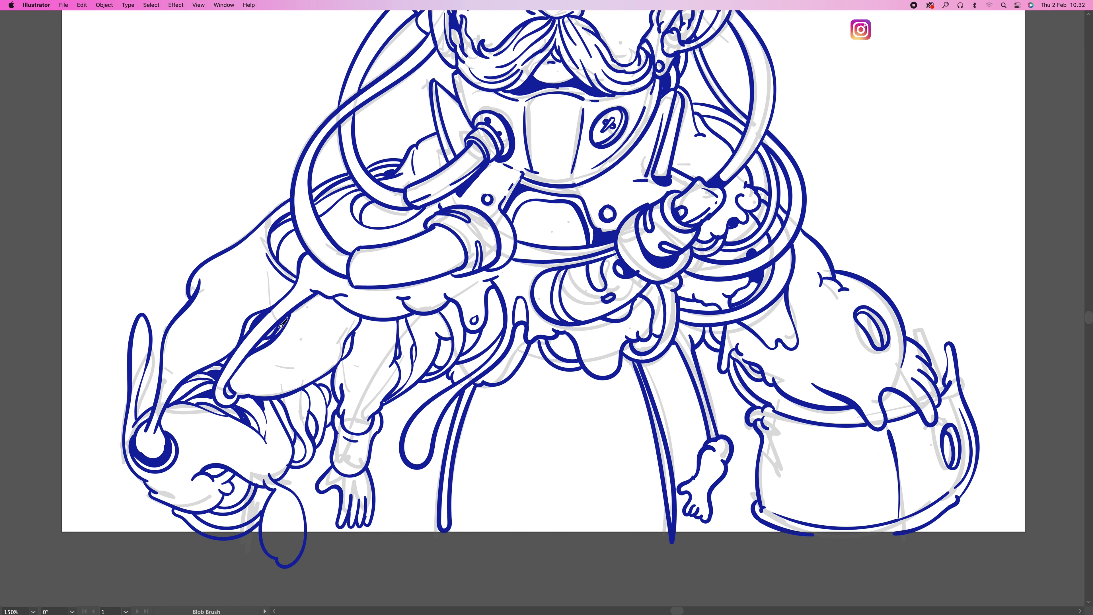
# Step: Ink the tentacles and the bolted bracket hanging below the container on the right arm
pyautogui.hscroll(10, 288, 318)
pyautogui.moveTo(792, 444); pyautogui.dragTo(811, 539)
pyautogui.moveTo(786, 473); pyautogui.dragTo(768, 573)
pyautogui.moveTo(760, 495)
pyautogui.mouseDown()
pyautogui.moveTo(731, 556)
pyautogui.moveTo(734, 506)
pyautogui.mouseUp()
pyautogui.moveTo(731, 506); pyautogui.dragTo(721, 551)
pyautogui.moveTo(624, 508); pyautogui.dragTo(705, 512)
pyautogui.moveTo(658, 553); pyautogui.dragTo(659, 559)
# Step: Ink the rounded slots and small dots inside the collar's central vent
pyautogui.moveTo(340, 222); pyautogui.dragTo(359, 222)
pyautogui.moveTo(373, 226)
pyautogui.mouseDown()
pyautogui.moveTo(378, 192)
pyautogui.moveTo(391, 226)
pyautogui.mouseUp()
pyautogui.moveTo(350, 193); pyautogui.dragTo(351, 197)
pyautogui.moveTo(379, 195); pyautogui.dragTo(380, 200)
# Step: Ink the barrel torso's curved, dripping bottom edge and the outline of the hanging bracket below the right container
pyautogui.moveTo(120, 525)
pyautogui.mouseDown()
pyautogui.moveTo(385, 553)
pyautogui.moveTo(567, 483)
pyautogui.moveTo(641, 577)
pyautogui.mouseUp()
pyautogui.moveTo(596, 508); pyautogui.dragTo(596, 560)
pyautogui.moveTo(632, 582); pyautogui.dragTo(706, 525)
# Step: Fill the dark centres of the right arm's two oval holes and add a curved detail to the hanging bracket
pyautogui.moveTo(762, 414); pyautogui.dragTo(764, 441)
pyautogui.moveTo(684, 532); pyautogui.dragTo(697, 556)
pyautogui.moveTo(678, 301); pyautogui.dragTo(693, 323)
# Step: Ink the ring behind the left creature's eye and the fringe of finger-like tentacles fanning out from it
pyautogui.keyDown('alt'); pyautogui.keyDown('super'); pyautogui.click(641, 305); pyautogui.keyUp('super'); pyautogui.keyUp('alt')
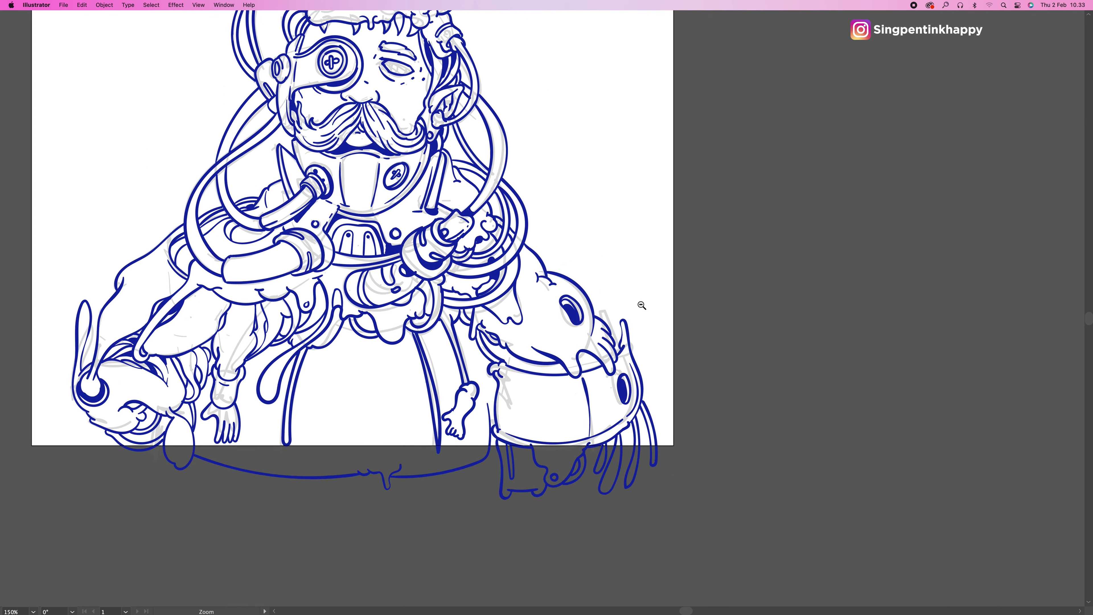
pyautogui.moveTo(110, 414)
pyautogui.mouseDown()
pyautogui.moveTo(99, 487)
pyautogui.moveTo(103, 471)
pyautogui.mouseUp()
pyautogui.moveTo(93, 477); pyautogui.dragTo(60, 500)
pyautogui.moveTo(91, 452); pyautogui.dragTo(49, 468)
pyautogui.moveTo(101, 426); pyautogui.dragTo(56, 440)
pyautogui.moveTo(97, 482)
pyautogui.mouseDown()
pyautogui.moveTo(73, 510)
pyautogui.moveTo(88, 516)
pyautogui.mouseUp()
# Step: Ink the long hanging forms and rounded eyed flap below the left creature's head, plus the drip lines on the arm
pyautogui.moveTo(116, 493); pyautogui.dragTo(130, 573)
pyautogui.moveTo(140, 510); pyautogui.dragTo(170, 569)
pyautogui.moveTo(138, 485); pyautogui.dragTo(122, 513)
pyautogui.moveTo(159, 487); pyautogui.dragTo(165, 528)
pyautogui.moveTo(179, 538)
pyautogui.mouseDown()
pyautogui.moveTo(211, 515)
pyautogui.moveTo(222, 466)
pyautogui.mouseUp()
pyautogui.moveTo(230, 348)
pyautogui.mouseDown()
pyautogui.moveTo(258, 371)
pyautogui.moveTo(270, 424)
pyautogui.mouseUp()
pyautogui.moveTo(277, 377); pyautogui.dragTo(271, 391)
# Step: Ink the barrel torso's double horizontal band, side edge, small lower loop and vertical stave lines
pyautogui.scroll(2, 344, 448)
pyautogui.moveTo(334, 450); pyautogui.dragTo(516, 426)
pyautogui.moveTo(301, 467); pyautogui.dragTo(304, 536)
pyautogui.moveTo(474, 517); pyautogui.dragTo(485, 536)
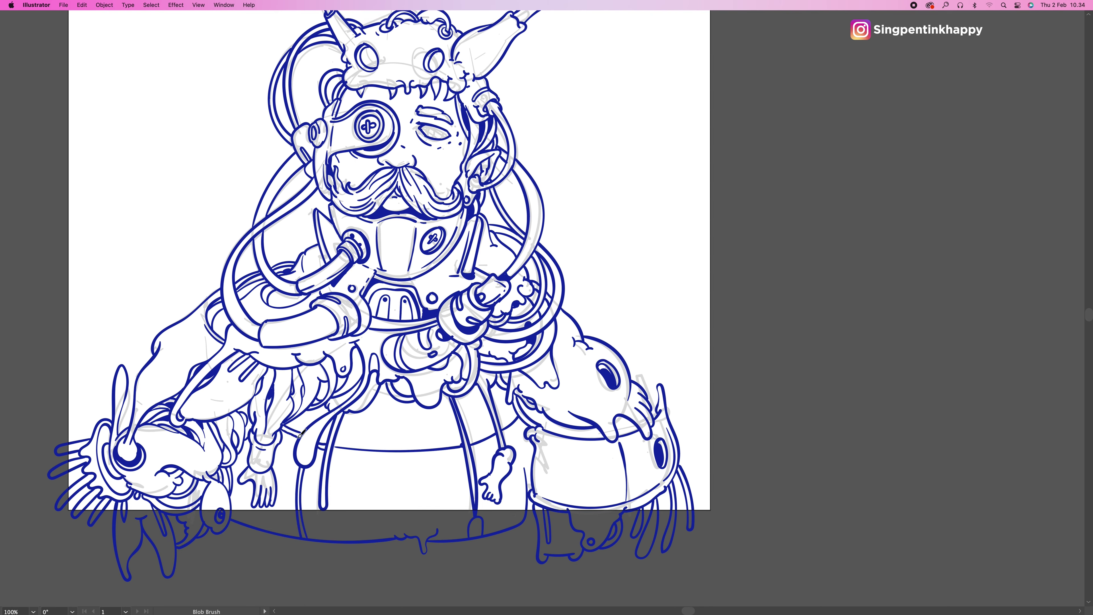
pyautogui.moveTo(334, 456); pyautogui.dragTo(461, 452)
pyautogui.moveTo(347, 413); pyautogui.dragTo(346, 434)
pyautogui.moveTo(336, 454); pyautogui.dragTo(334, 506)
pyautogui.moveTo(450, 410); pyautogui.dragTo(454, 436)
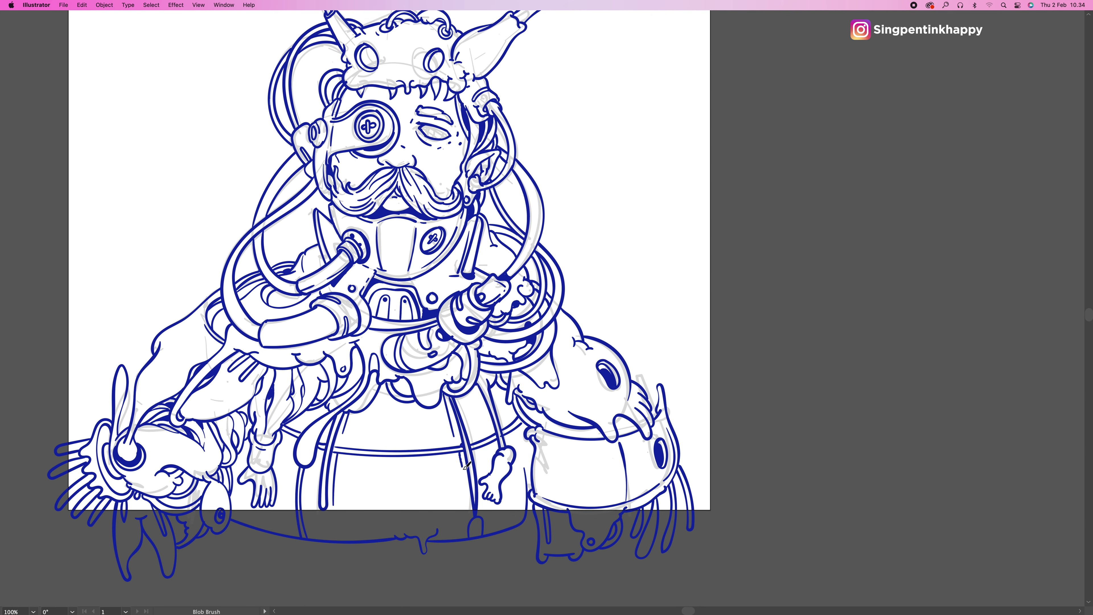
# Step: Ink the long stalk reaching down from the goggle's side knob, ending in an eyeball with a dark pupil
pyautogui.scroll(5, 429, 338)
pyautogui.hscroll(-5, 429, 338)
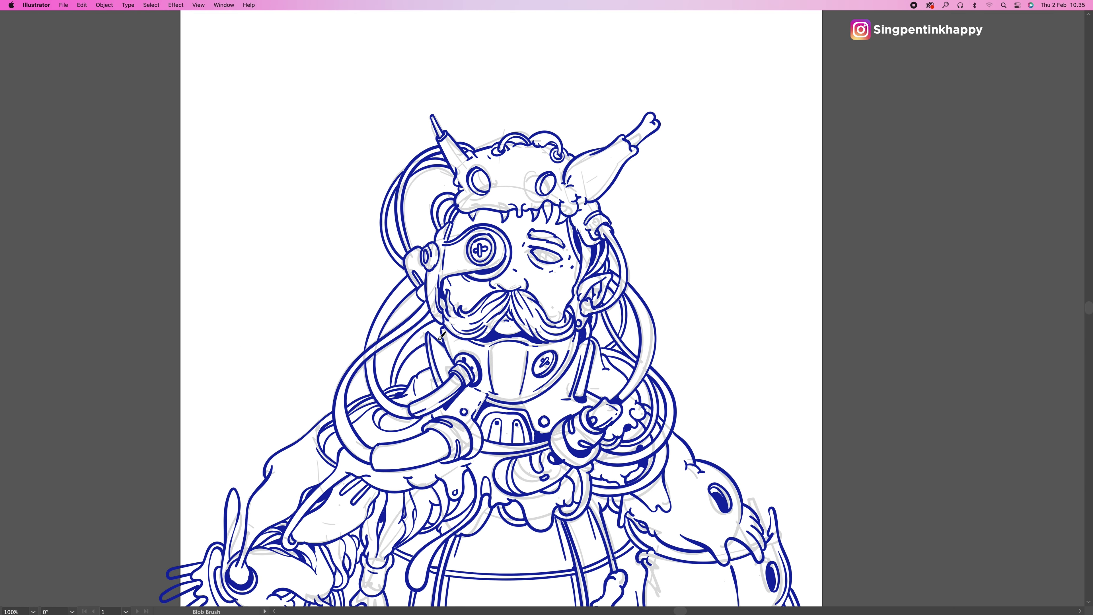
pyautogui.moveTo(406, 270)
pyautogui.mouseDown()
pyautogui.moveTo(316, 349)
pyautogui.moveTo(353, 302)
pyautogui.mouseUp()
pyautogui.moveTo(294, 345); pyautogui.dragTo(297, 350)
# Step: Fill the skull cap's pupils, add its nostrils and ink the bulb-ended plug projecting below the right horn
pyautogui.scroll(1, 301, 344)
pyautogui.hscroll(1, 301, 345)
pyautogui.moveTo(536, 200); pyautogui.dragTo(538, 210)
pyautogui.moveTo(470, 196)
pyautogui.mouseDown()
pyautogui.moveTo(471, 209)
pyautogui.moveTo(497, 217)
pyautogui.mouseUp()
pyautogui.moveTo(514, 211); pyautogui.dragTo(515, 214)
pyautogui.moveTo(598, 214)
pyautogui.mouseDown()
pyautogui.moveTo(604, 235)
pyautogui.moveTo(646, 215)
pyautogui.moveTo(650, 233)
pyautogui.moveTo(643, 222)
pyautogui.mouseUp()
pyautogui.moveTo(634, 196); pyautogui.dragTo(667, 190)
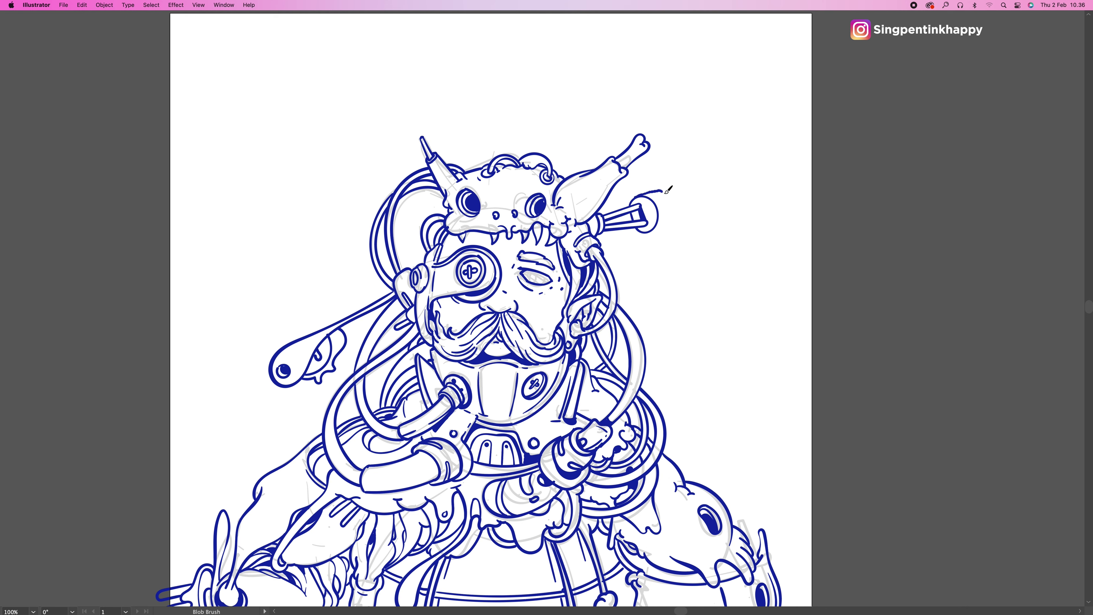
# Step: Restore the normal screen mode with its panels and hide the sketch layer
pyautogui.press('super+minus')
pyautogui.press('super+minus')
pyautogui.press('space')
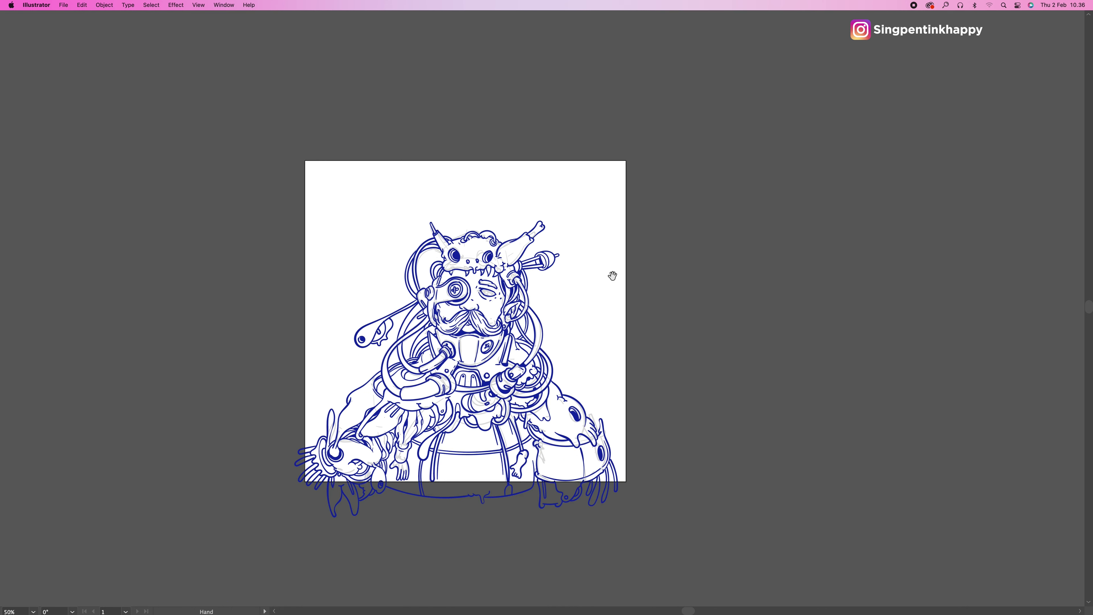
pyautogui.press('super+plus')
pyautogui.press('f')
pyautogui.press('Tab')
pyautogui.click(224, 5)
pyautogui.click(259, 278)
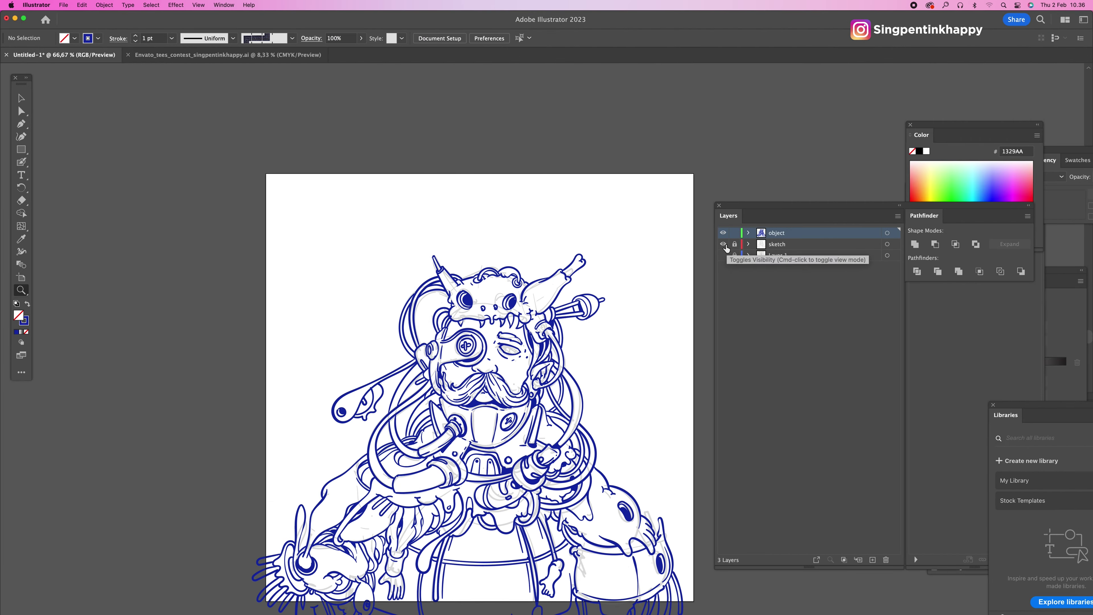
pyautogui.click(734, 254)
pyautogui.click(723, 244)
# Step: Add Blob Brush contour strokes to both horns, the skull cap's eye sockets and its wire ring
pyautogui.press('super+plus')
pyautogui.press('super+plus')
pyautogui.hotkey('shift', 'b')
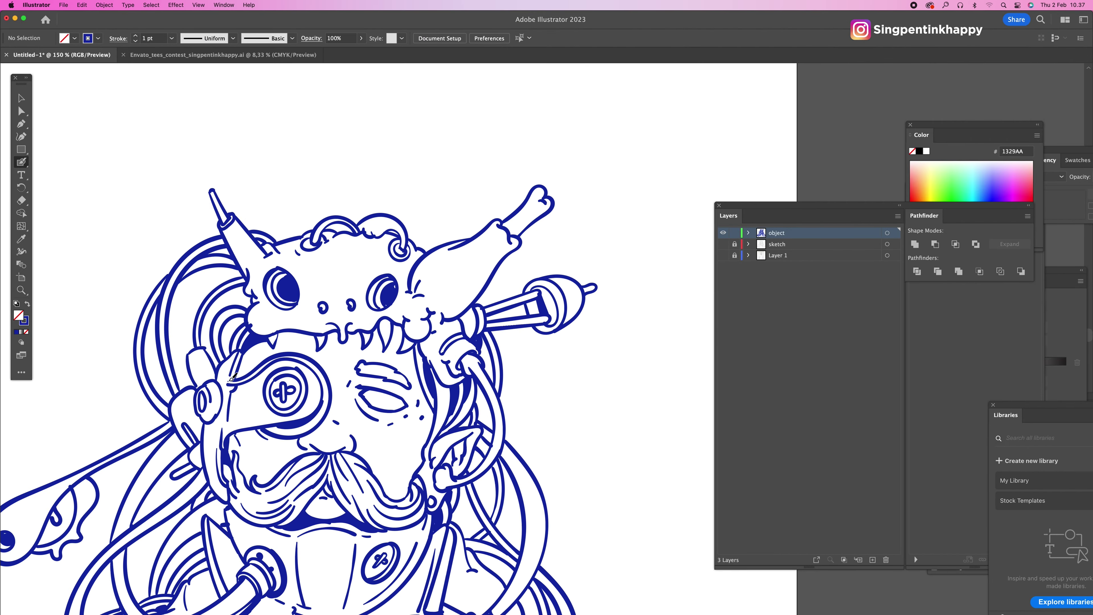
pyautogui.hscroll(2, 232, 377)
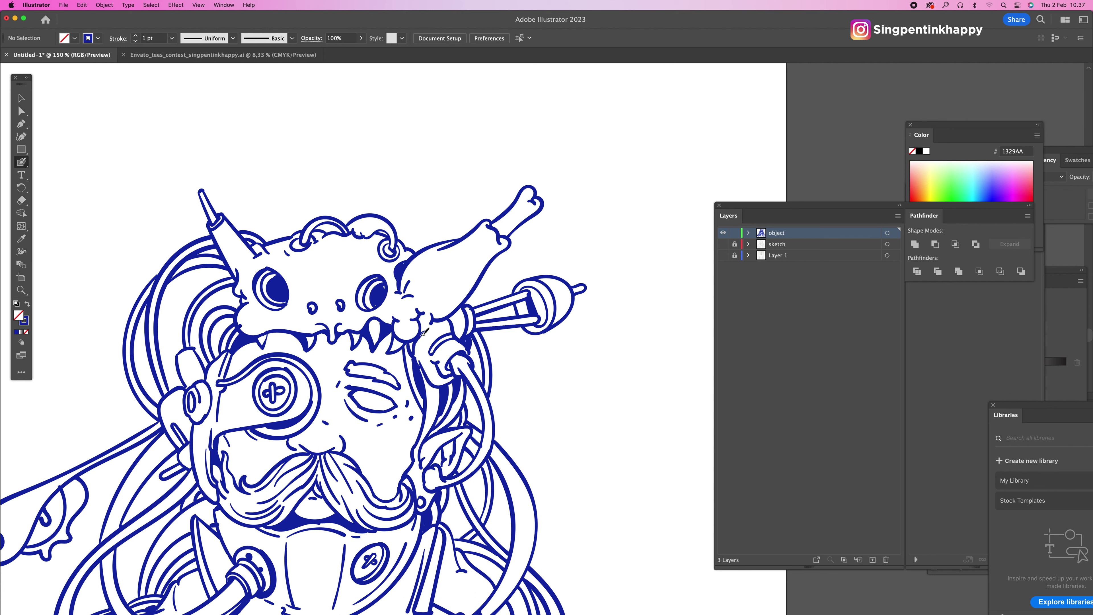
pyautogui.moveTo(411, 286); pyautogui.dragTo(516, 209)
pyautogui.moveTo(222, 227); pyautogui.dragTo(269, 313)
pyautogui.moveTo(357, 272); pyautogui.dragTo(358, 314)
pyautogui.moveTo(340, 247); pyautogui.dragTo(372, 250)
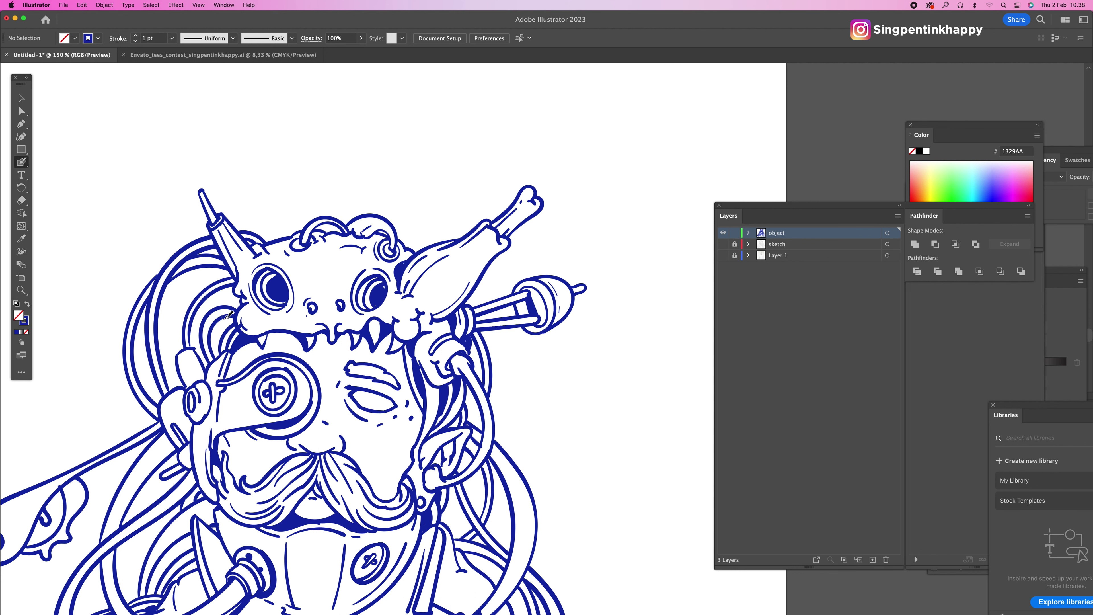
# Step: Add a shading line on the goggle beside its button and fill the eyebrow solid dark blue
pyautogui.scroll(-3, 228, 317)
pyautogui.moveTo(261, 353); pyautogui.dragTo(266, 376)
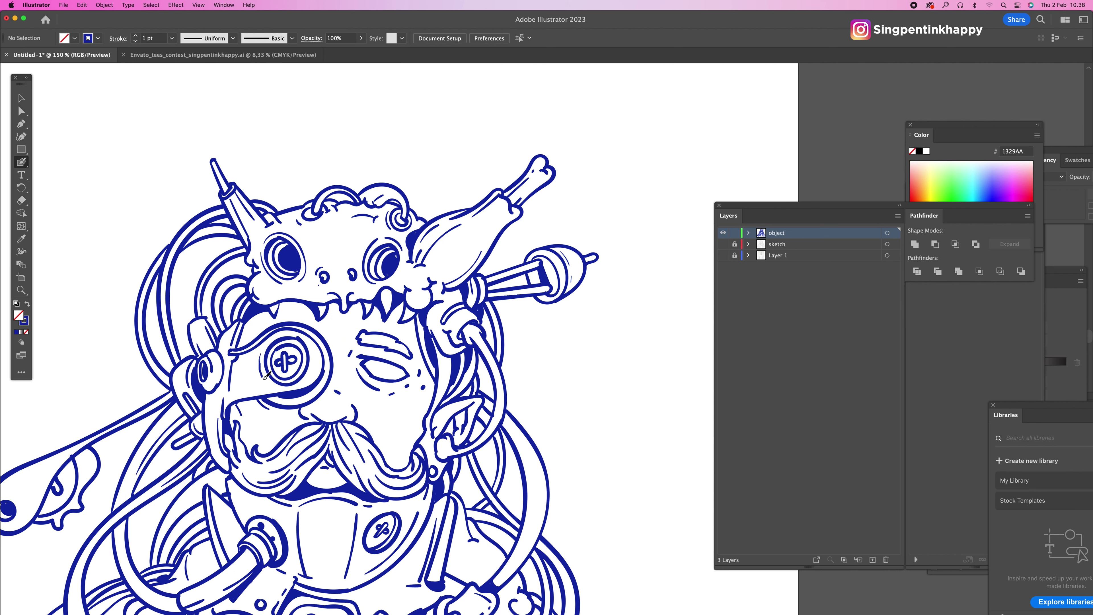
pyautogui.scroll(-2, 266, 376)
pyautogui.moveTo(346, 307); pyautogui.dragTo(398, 329)
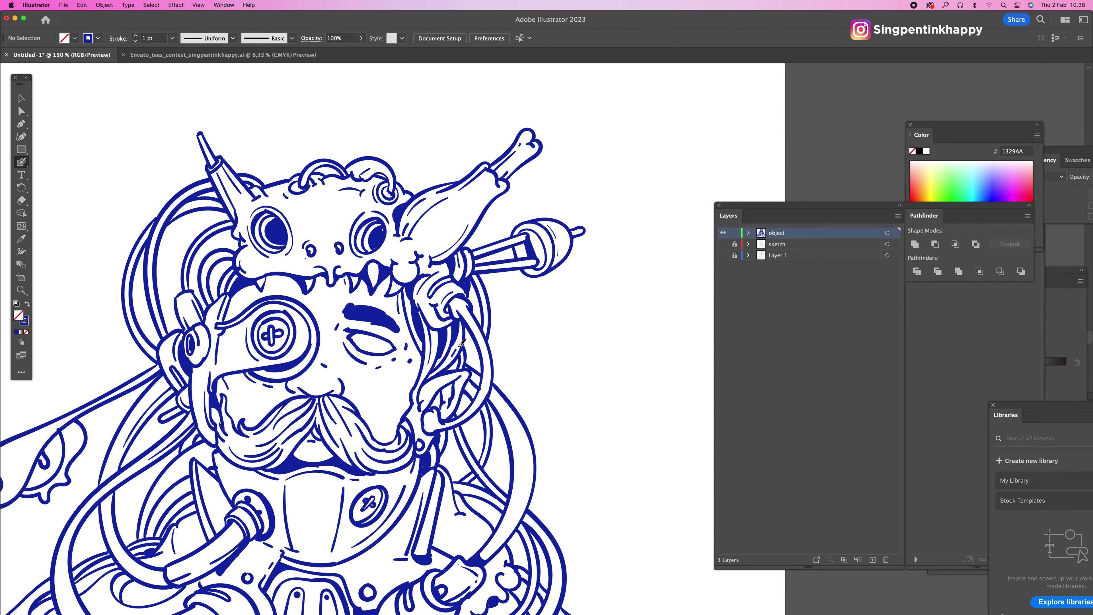
# Step: Add contour strokes and dark shadows around the right hose connector beside the collar vent
pyautogui.scroll(-2, 458, 387)
pyautogui.scroll(-2, 454, 452)
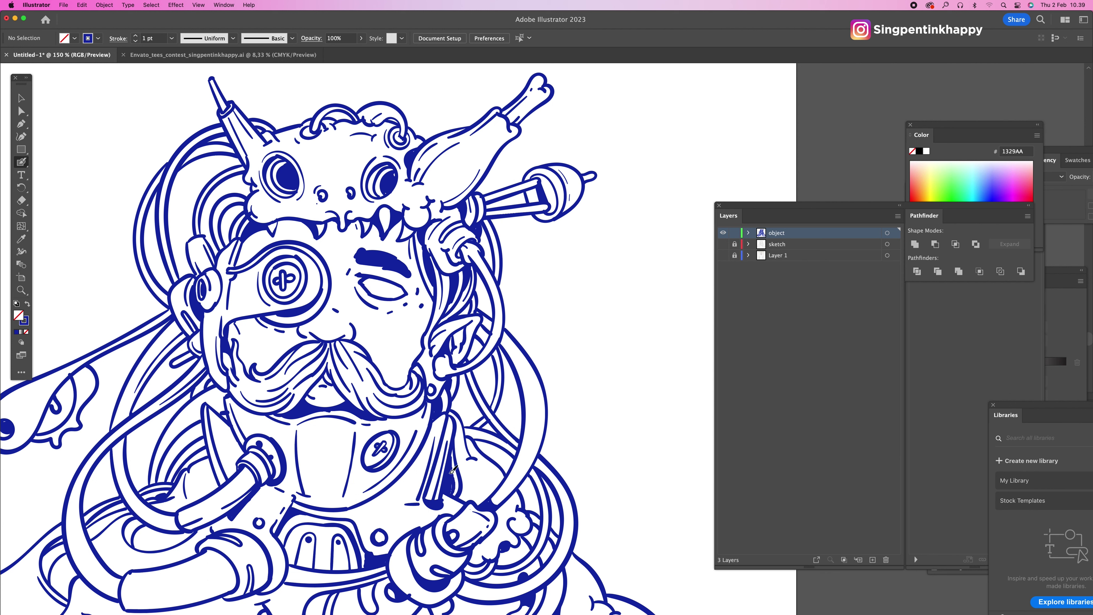
pyautogui.scroll(-2, 473, 462)
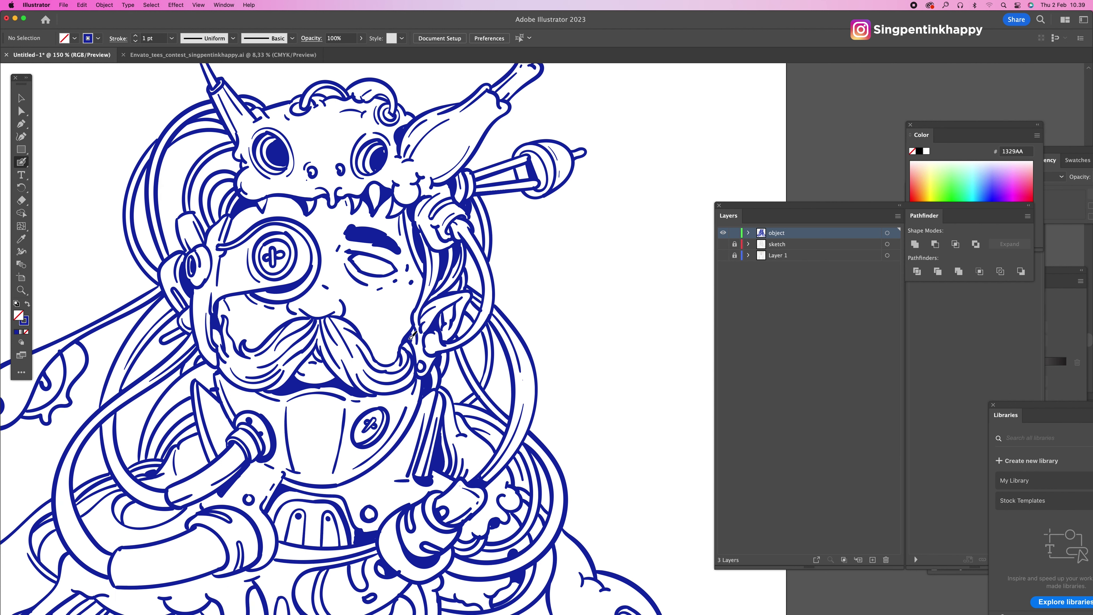
pyautogui.scroll(-3, 412, 336)
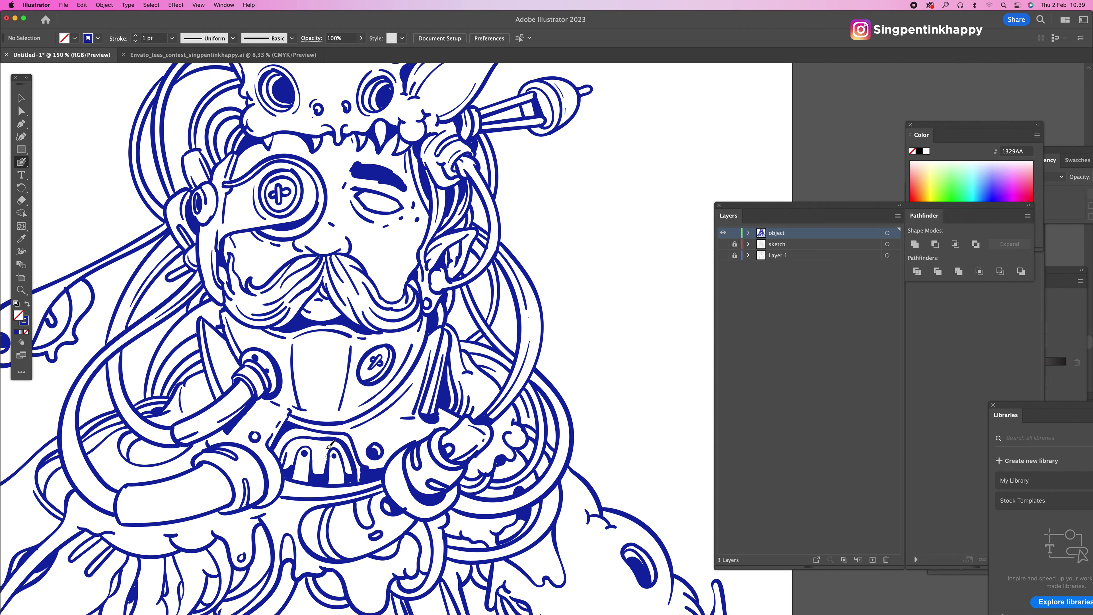
pyautogui.moveTo(433, 432)
pyautogui.mouseDown()
pyautogui.moveTo(391, 455)
pyautogui.moveTo(444, 444)
pyautogui.mouseUp()
pyautogui.moveTo(406, 452); pyautogui.dragTo(397, 491)
pyautogui.moveTo(461, 446); pyautogui.dragTo(426, 477)
# Step: Add dark accents and contour strokes to the cylinder and dripping mass below the right hose connector
pyautogui.moveTo(420, 519); pyautogui.dragTo(425, 556)
pyautogui.moveTo(401, 540); pyautogui.dragTo(379, 553)
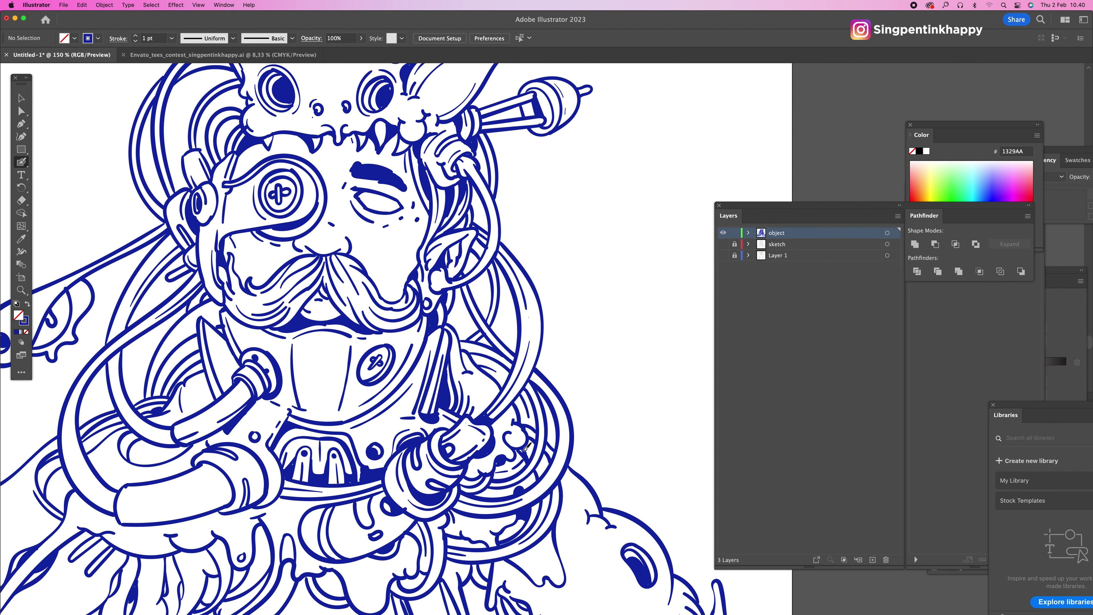
pyautogui.scroll(-1, 431, 333)
pyautogui.moveTo(353, 544); pyautogui.dragTo(365, 584)
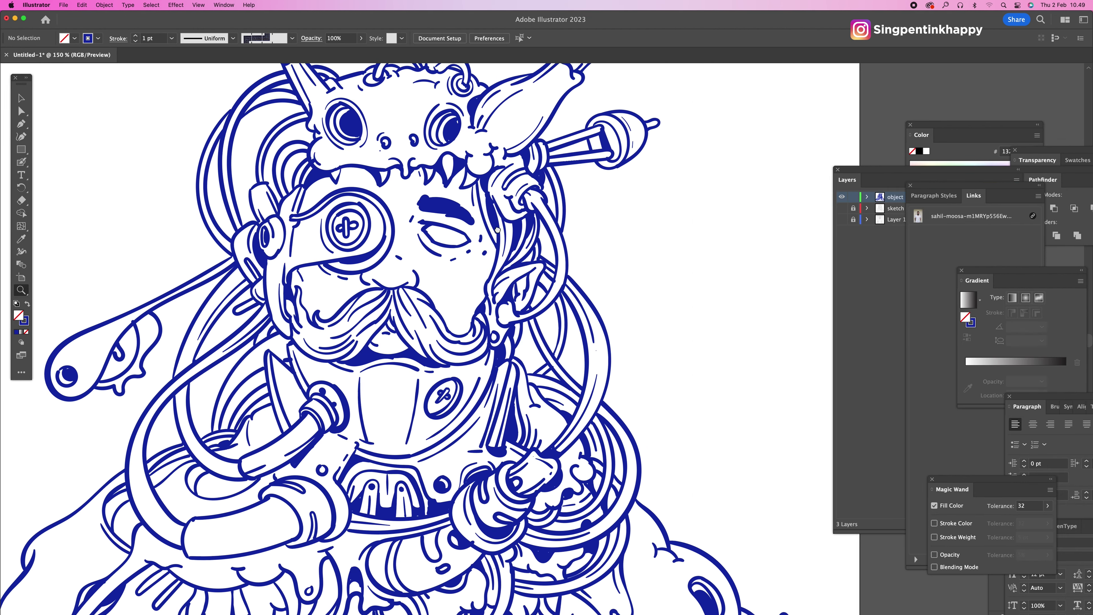
# Step: Add dark blue Blob Brush contour strokes to the looping hoses and connector on the figure's left-hand shoulder
pyautogui.press('super+equal')
pyautogui.press('b')
pyautogui.scroll(-2, 290, 477)
pyautogui.scroll(-5, 291, 478)
pyautogui.hscroll(-3, 291, 477)
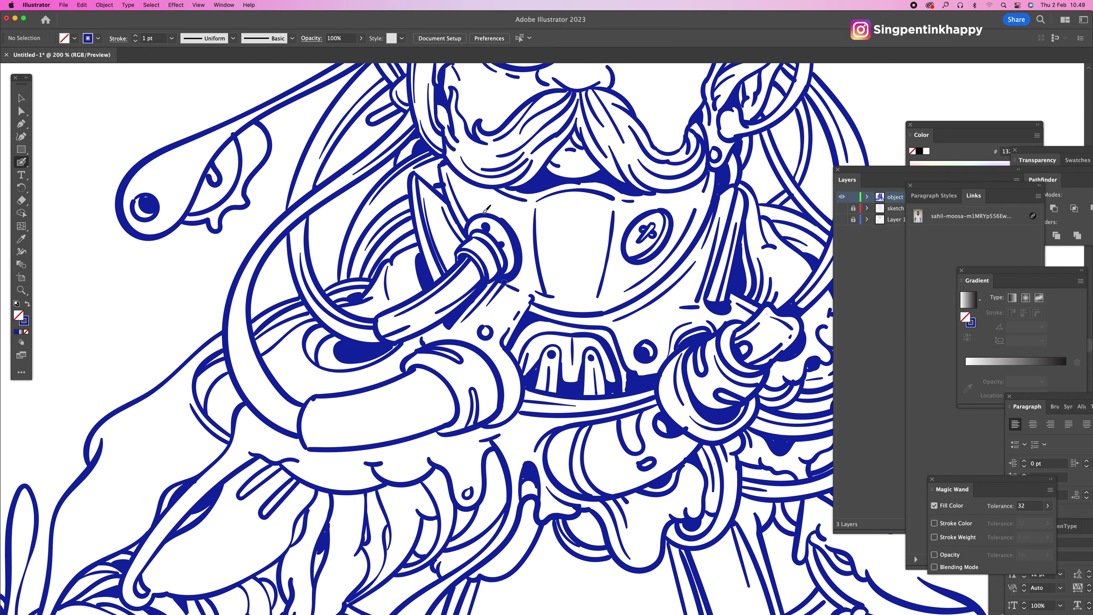
pyautogui.moveTo(293, 306); pyautogui.dragTo(335, 226)
pyautogui.moveTo(276, 319)
pyautogui.mouseDown()
pyautogui.moveTo(363, 296)
pyautogui.moveTo(288, 383)
pyautogui.mouseUp()
pyautogui.moveTo(353, 287); pyautogui.dragTo(416, 326)
pyautogui.moveTo(413, 318); pyautogui.dragTo(416, 338)
# Step: Add contour lines to the thick lower-left hose and dark shadows on the melting mass beneath it
pyautogui.moveTo(534, 266); pyautogui.dragTo(559, 317)
pyautogui.moveTo(517, 302); pyautogui.dragTo(476, 302)
pyautogui.moveTo(397, 338); pyautogui.dragTo(520, 307)
pyautogui.moveTo(451, 340)
pyautogui.mouseDown()
pyautogui.moveTo(447, 327)
pyautogui.moveTo(363, 308)
pyautogui.mouseUp()
pyautogui.scroll(-2, 450, 327)
pyautogui.scroll(-3, 388, 306)
pyautogui.scroll(-5, 430, 280)
pyautogui.moveTo(464, 235); pyautogui.dragTo(541, 246)
pyautogui.hscroll(-2, 449, 242)
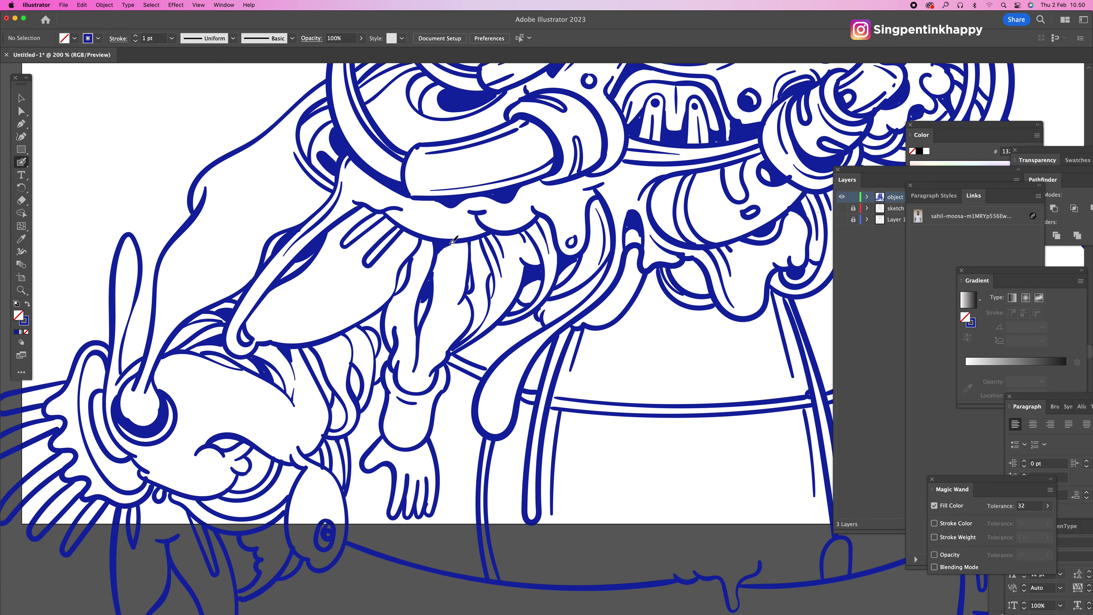
# Step: Add contour strokes and dark accents to the drooping limb and folds above the small hanging hand
pyautogui.hscroll(-2, 478, 238)
pyautogui.scroll(-3, 430, 259)
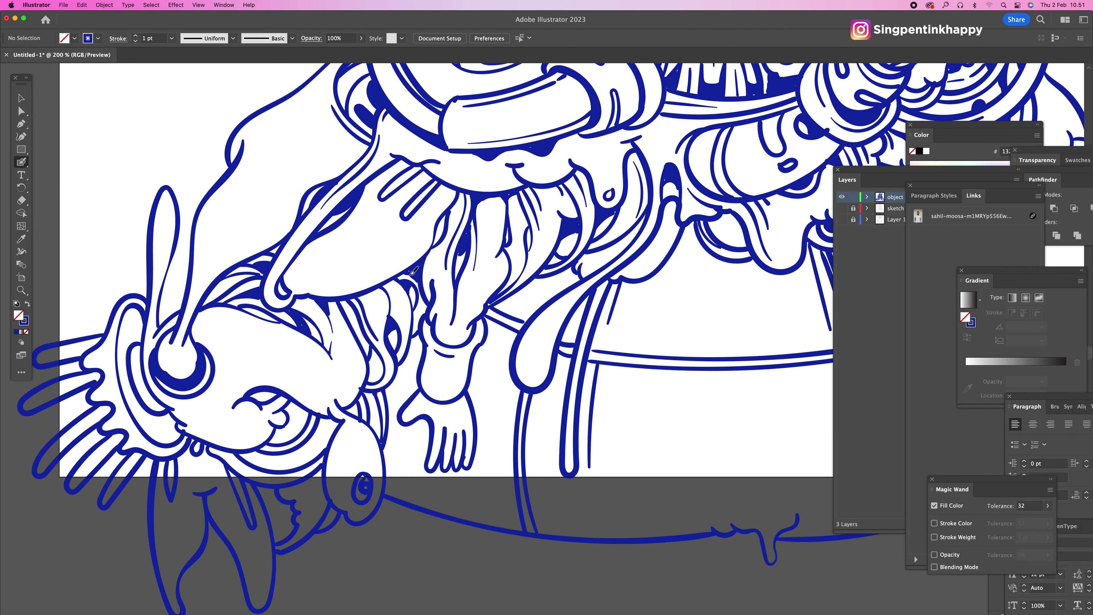
pyautogui.scroll(2, 529, 258)
pyautogui.hscroll(-1, 530, 259)
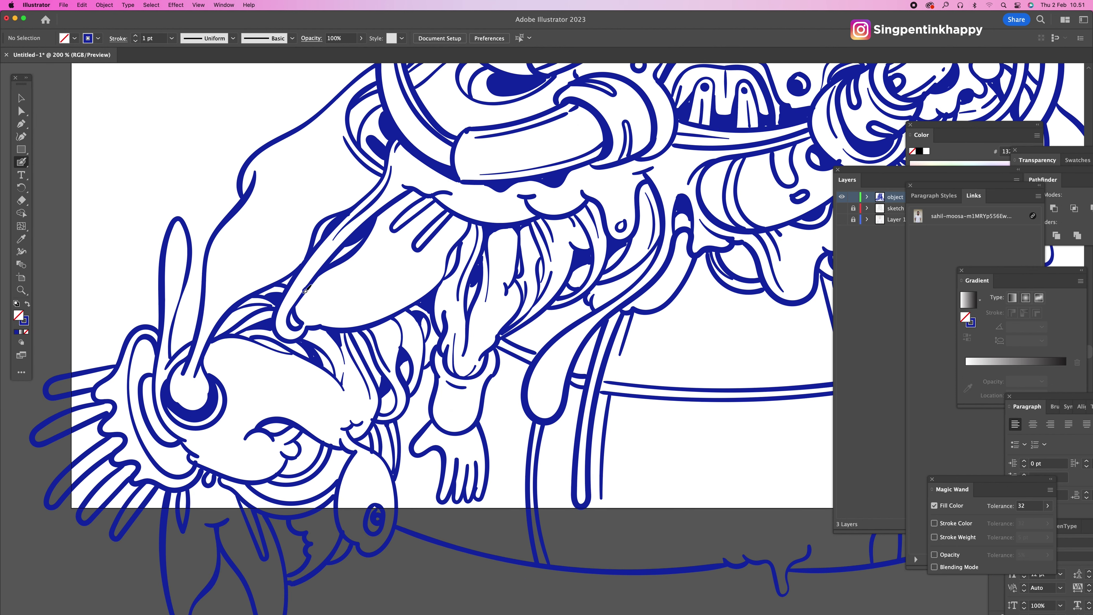
pyautogui.moveTo(335, 318); pyautogui.dragTo(401, 299)
pyautogui.moveTo(435, 243)
pyautogui.mouseDown()
pyautogui.moveTo(461, 215)
pyautogui.moveTo(457, 202)
pyautogui.mouseUp()
# Step: Add vertical seam lines to the barrel-shaped torso and a dark accent on the drip beside the skull shoulder
pyautogui.press('super+minus')
pyautogui.scroll(4, 460, 280)
pyautogui.hscroll(10, 460, 280)
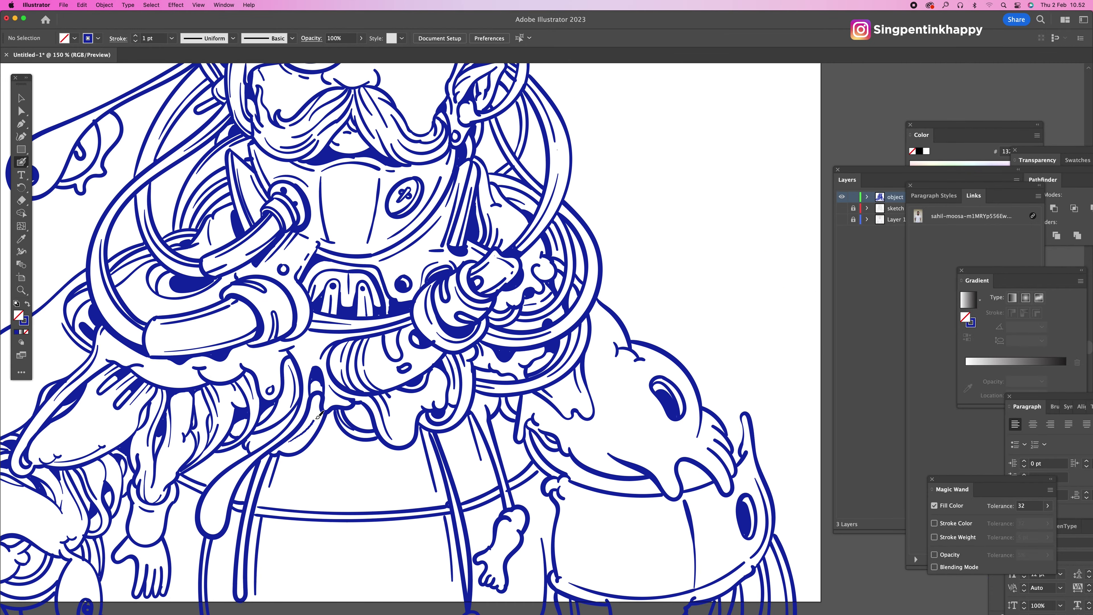
pyautogui.scroll(-4, 555, 317)
pyautogui.hscroll(-2, 556, 317)
pyautogui.hscroll(4, 555, 318)
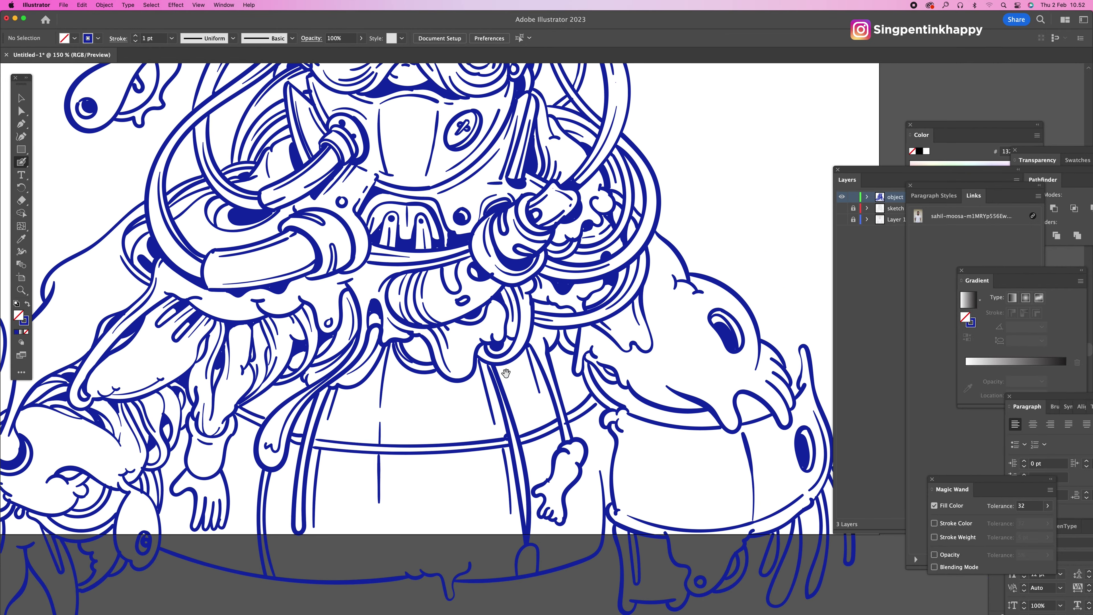
pyautogui.scroll(-3, 473, 366)
pyautogui.scroll(3, 392, 402)
pyautogui.moveTo(389, 404)
pyautogui.mouseDown()
pyautogui.moveTo(428, 394)
pyautogui.moveTo(452, 381)
pyautogui.mouseUp()
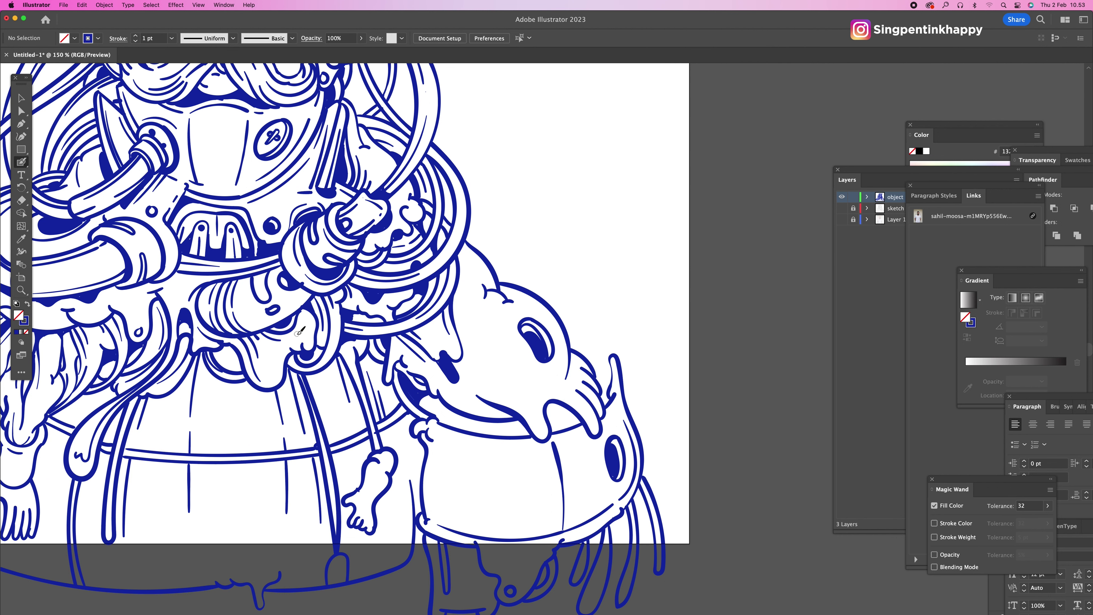
# Step: Fill dark gaps around the skull shoulder's teeth and add contour accents to the small foot and torso drips
pyautogui.scroll(-3, 549, 276)
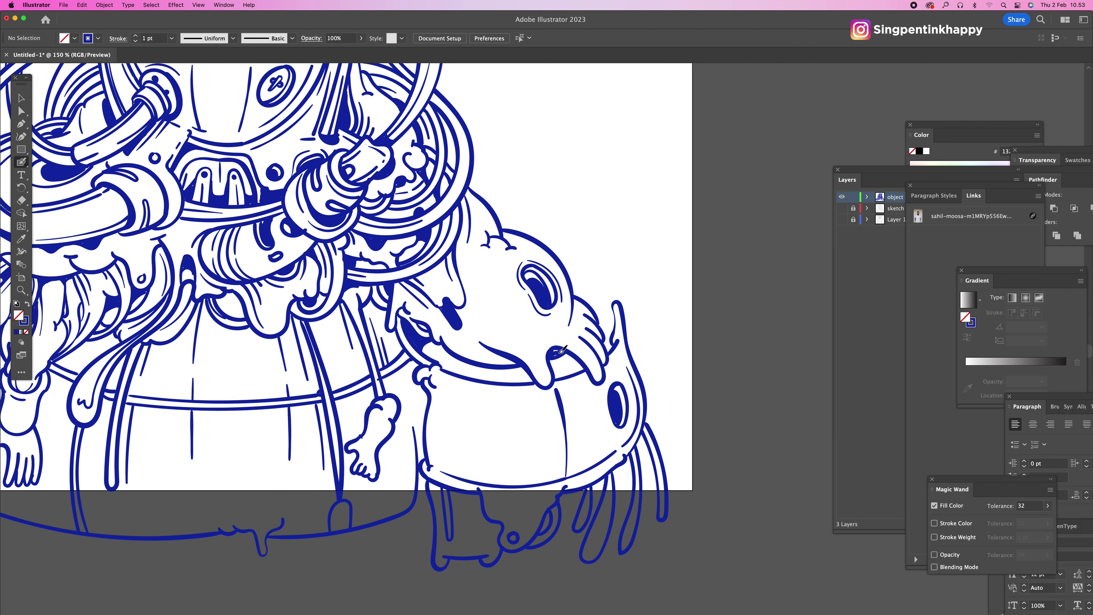
pyautogui.scroll(-3, 555, 353)
pyautogui.hscroll(-3, 473, 347)
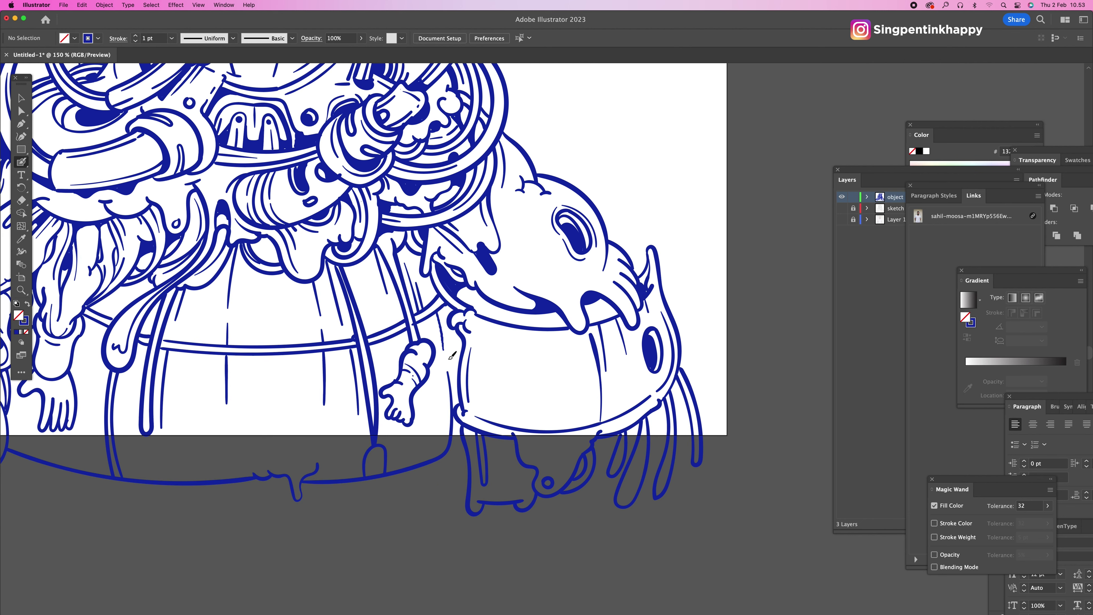
pyautogui.hscroll(-8, 441, 344)
pyautogui.scroll(4, 441, 344)
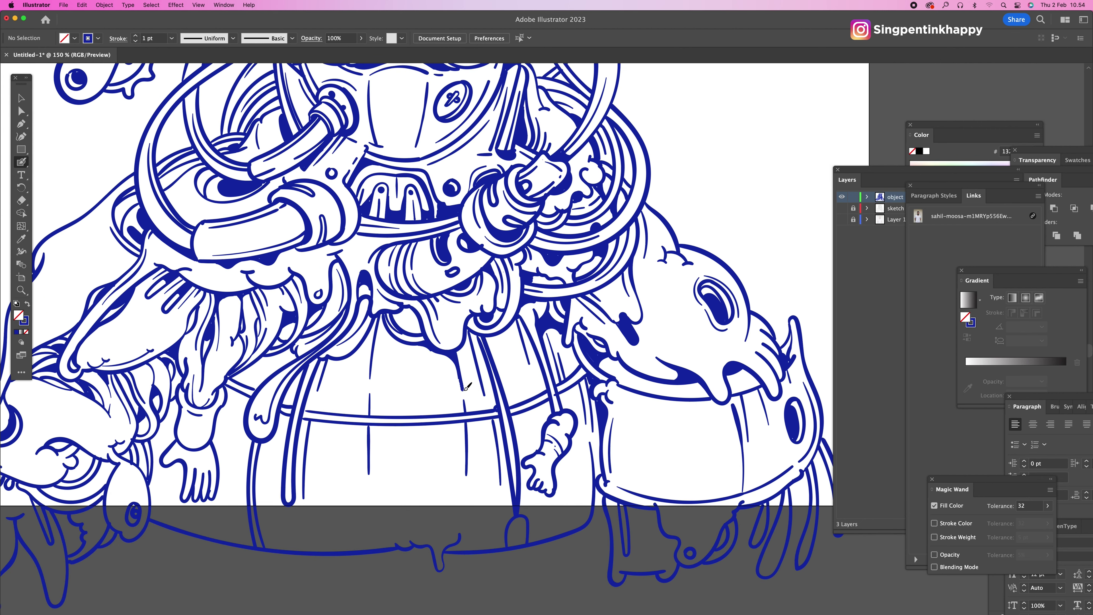
pyautogui.scroll(6, 464, 390)
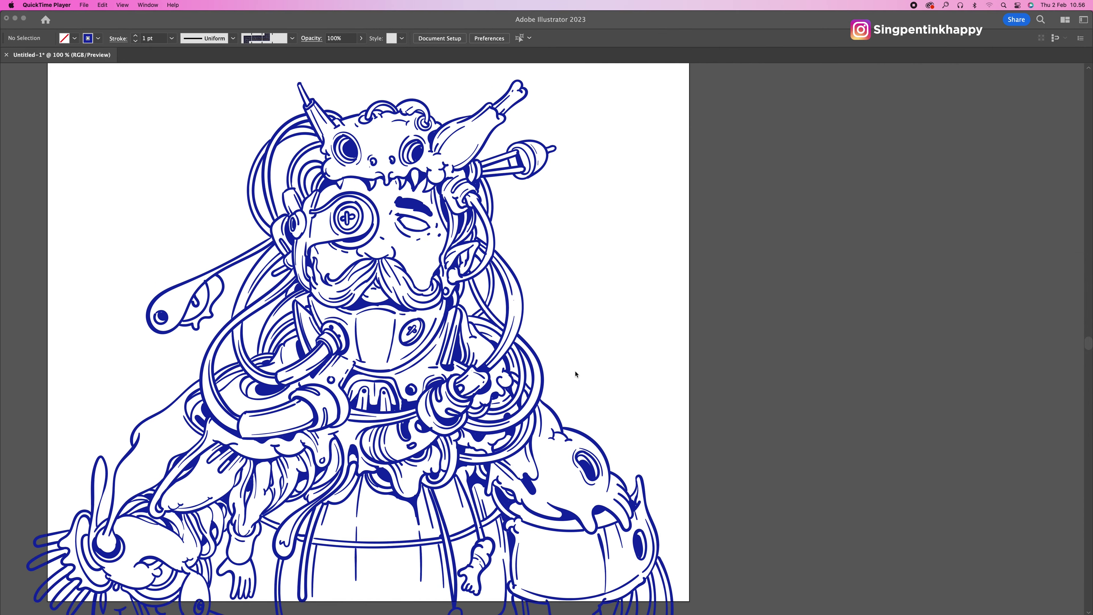
# Step: Add a new layer named "shade" beneath the object layer, lock the object layer and make shade active
pyautogui.click(577, 374)
pyautogui.moveTo(585, 362)
pyautogui.mouseDown()
pyautogui.moveTo(573, 366)
pyautogui.moveTo(593, 359)
pyautogui.moveTo(573, 352)
pyautogui.mouseUp()
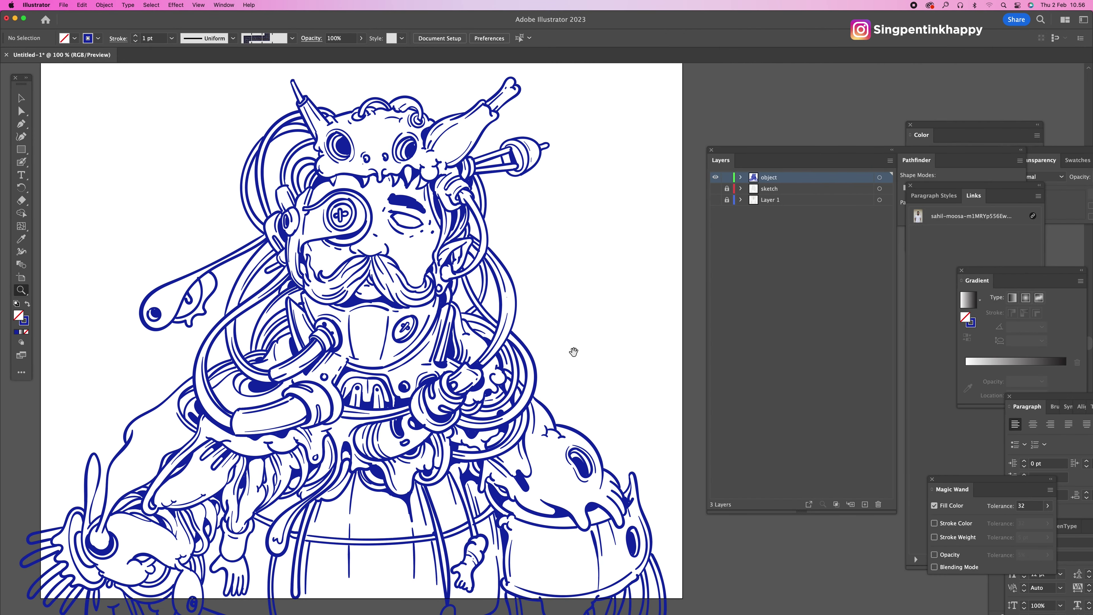
pyautogui.click(866, 504)
pyautogui.doubleClick(768, 178)
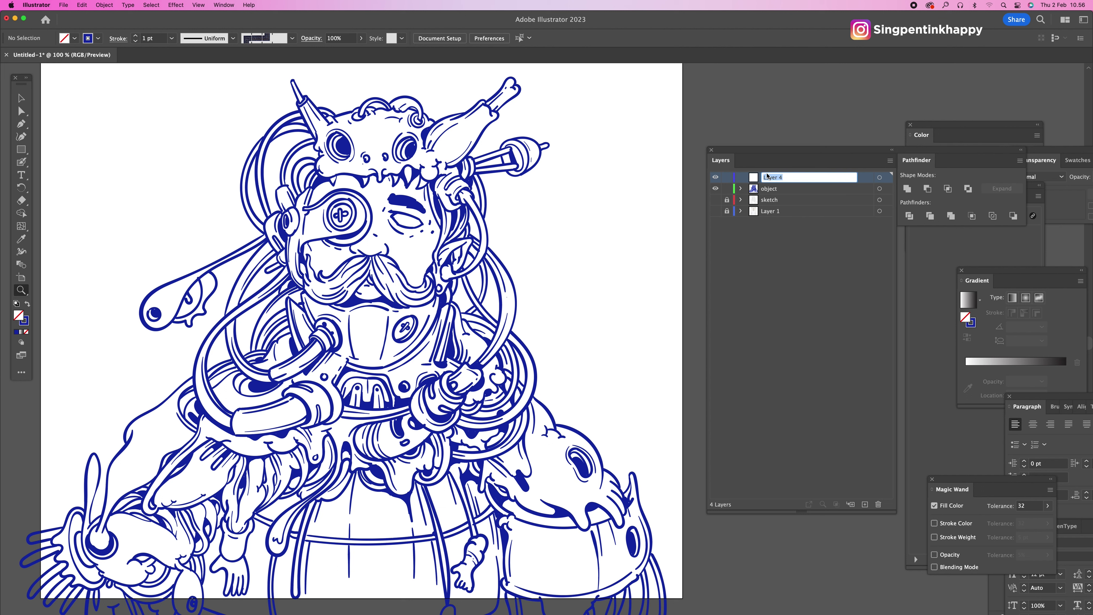
pyautogui.write('shade')
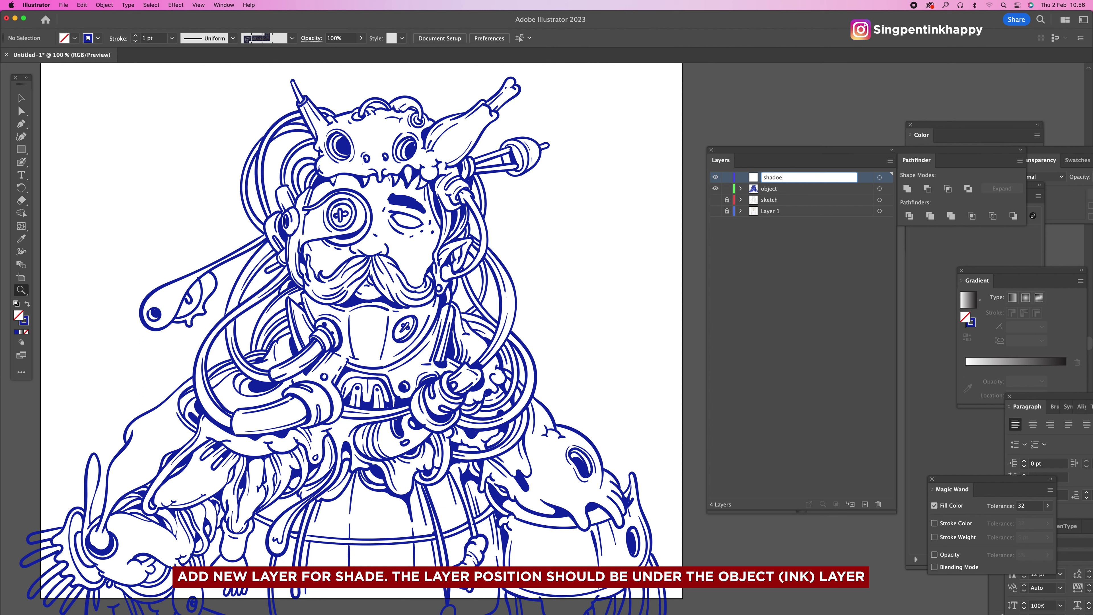
pyautogui.press('Return')
pyautogui.moveTo(768, 190); pyautogui.dragTo(768, 177)
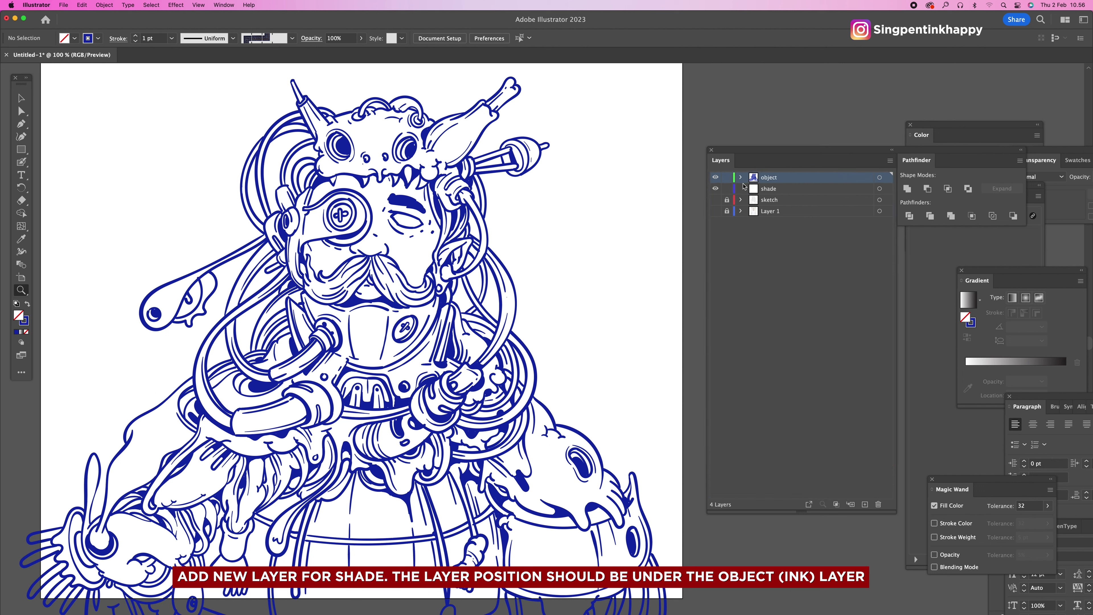
pyautogui.click(768, 193)
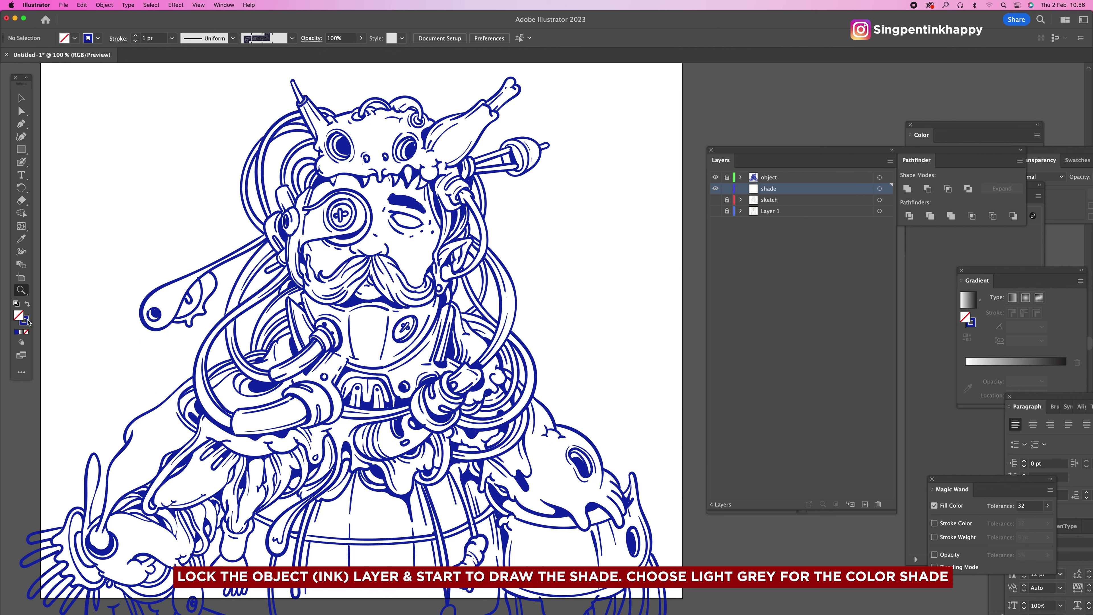
# Step: Set the stroke colour to light bluish grey A6ABBF for the shading
pyautogui.doubleClick(26, 322)
pyautogui.moveTo(684, 394); pyautogui.dragTo(689, 401)
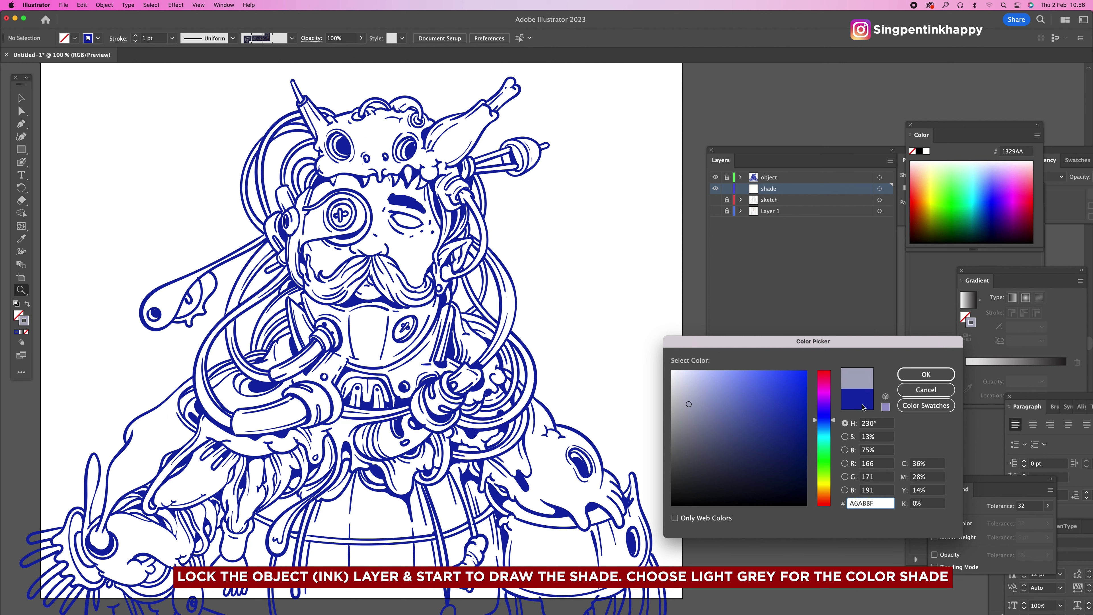
pyautogui.click(928, 375)
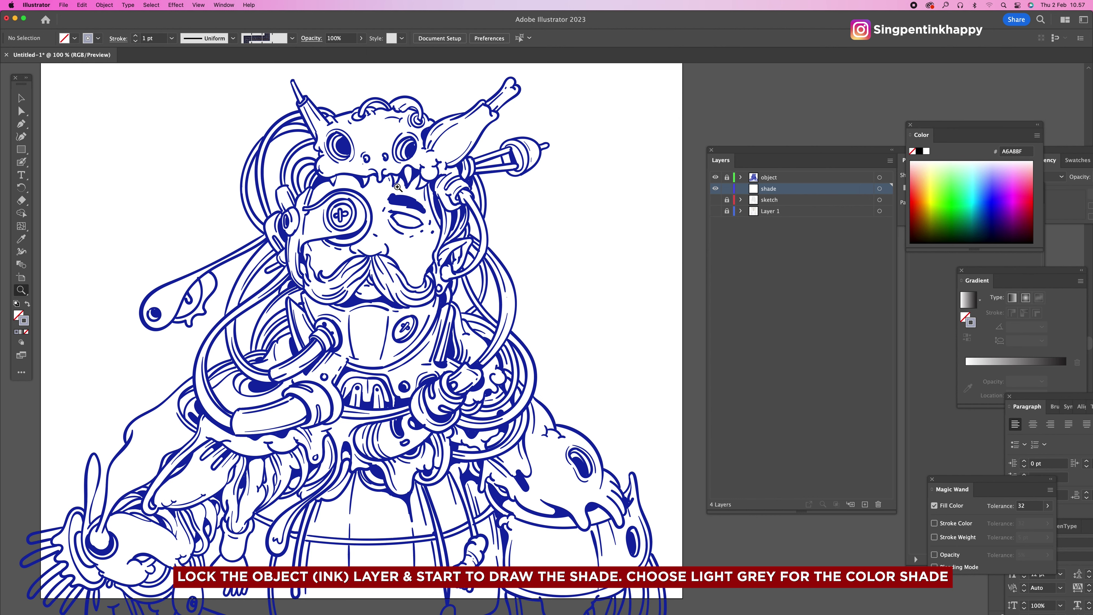
# Step: Paint grey Blob Brush shading along the left edge of the pointed horn's tip and base
pyautogui.click(351, 202)
pyautogui.moveTo(349, 217); pyautogui.dragTo(299, 284)
pyautogui.moveTo(489, 205); pyautogui.dragTo(373, 239)
pyautogui.click(396, 304)
pyautogui.press('b')
pyautogui.scroll(3, 409, 287)
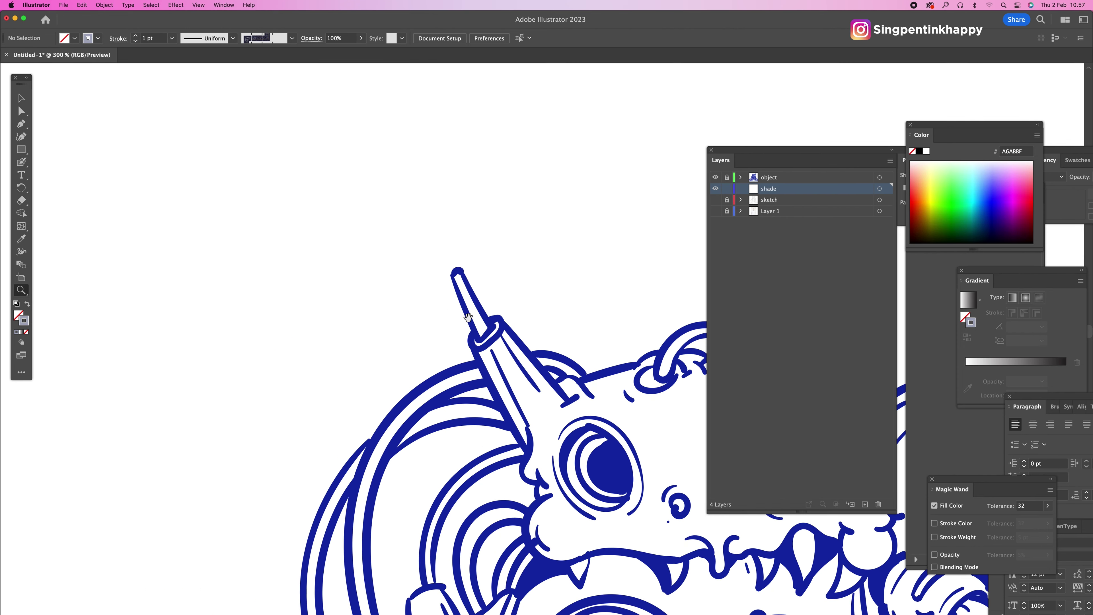
pyautogui.scroll(-2, 434, 280)
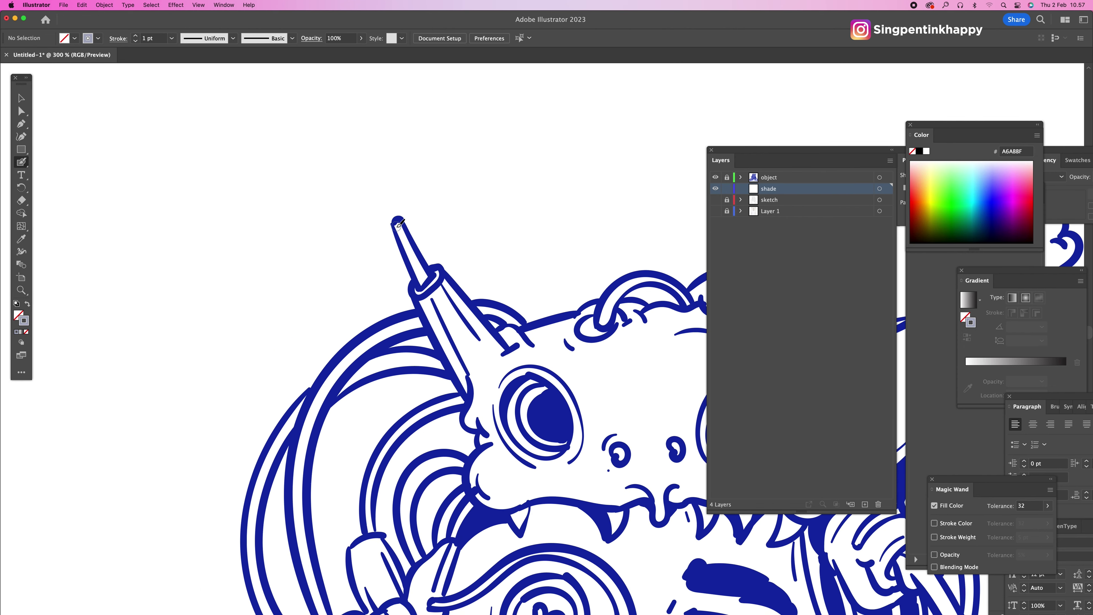
pyautogui.moveTo(398, 230); pyautogui.dragTo(424, 281)
pyautogui.moveTo(440, 306)
pyautogui.mouseDown()
pyautogui.moveTo(428, 259)
pyautogui.moveTo(410, 257)
pyautogui.moveTo(430, 296)
pyautogui.mouseUp()
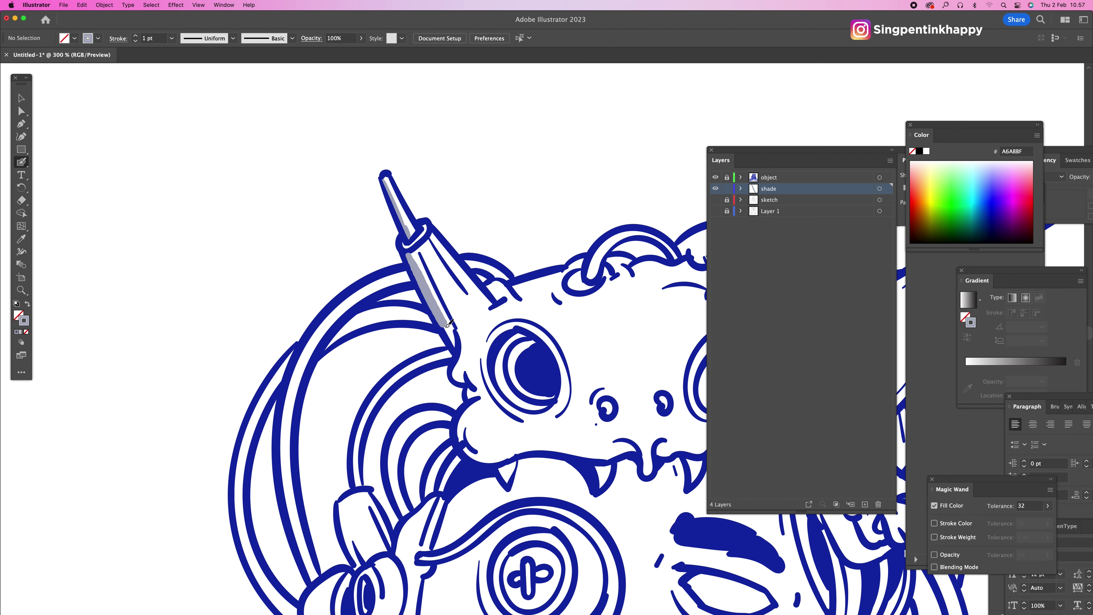
pyautogui.moveTo(457, 341); pyautogui.dragTo(457, 343)
# Step: Paint grey shading along the inner hose arcs behind the skull cap and goggle strap
pyautogui.scroll(-5, 383, 301)
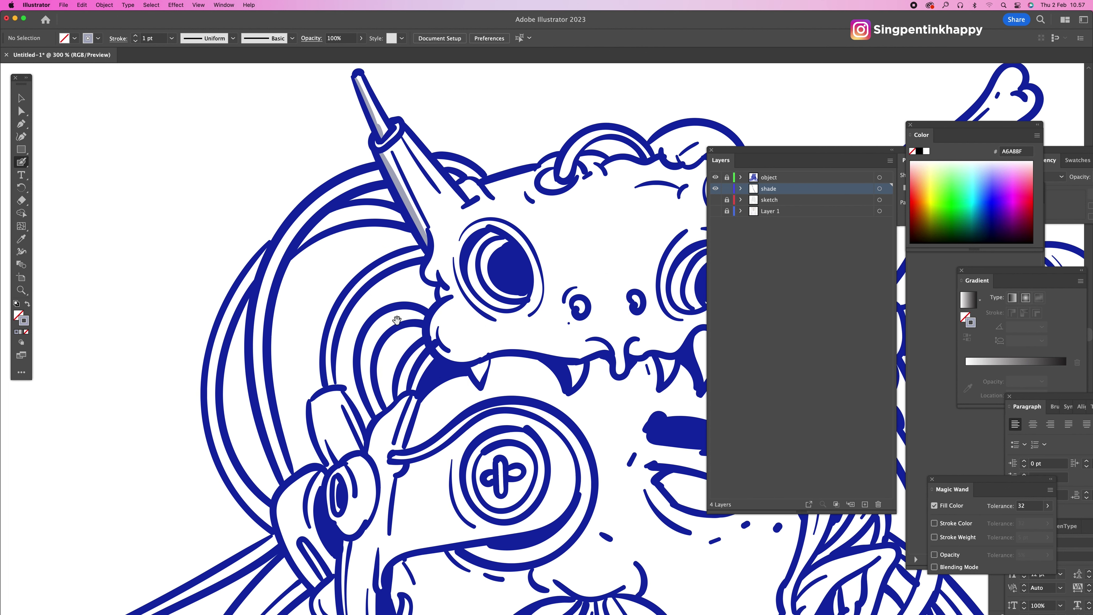
pyautogui.scroll(-1, 385, 322)
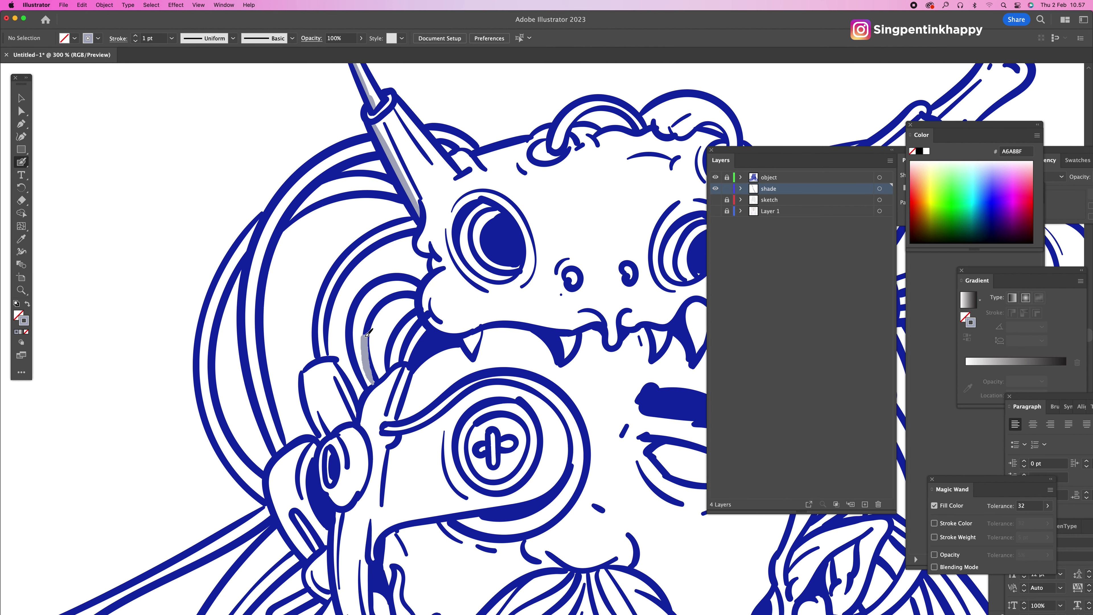
pyautogui.moveTo(405, 285); pyautogui.dragTo(421, 290)
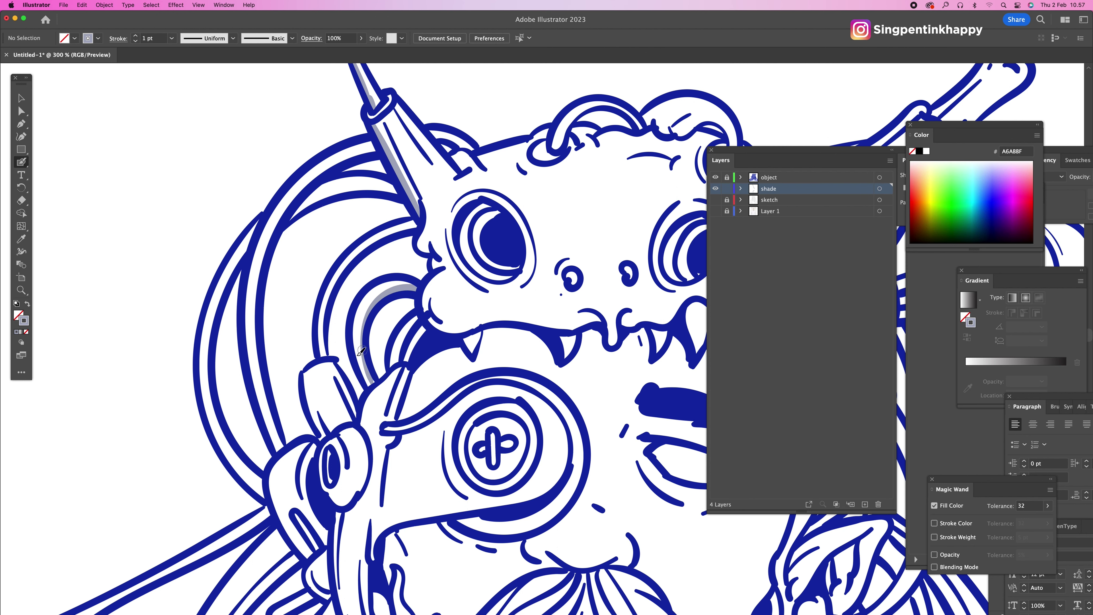
pyautogui.scroll(-2, 361, 351)
pyautogui.scroll(4, 353, 357)
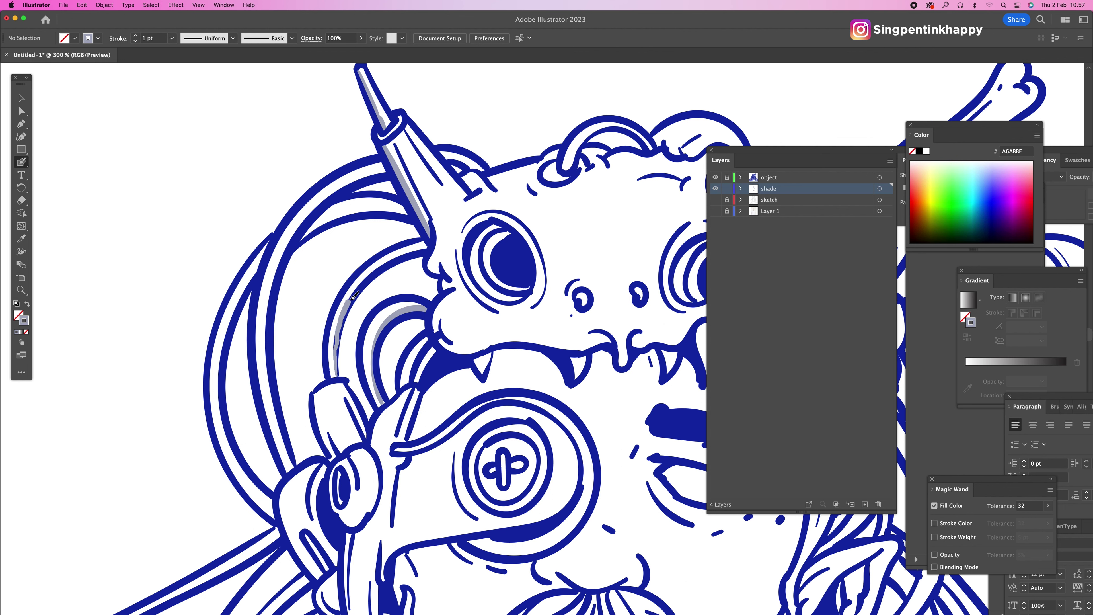
pyautogui.scroll(3, 416, 262)
pyautogui.hscroll(-2, 417, 263)
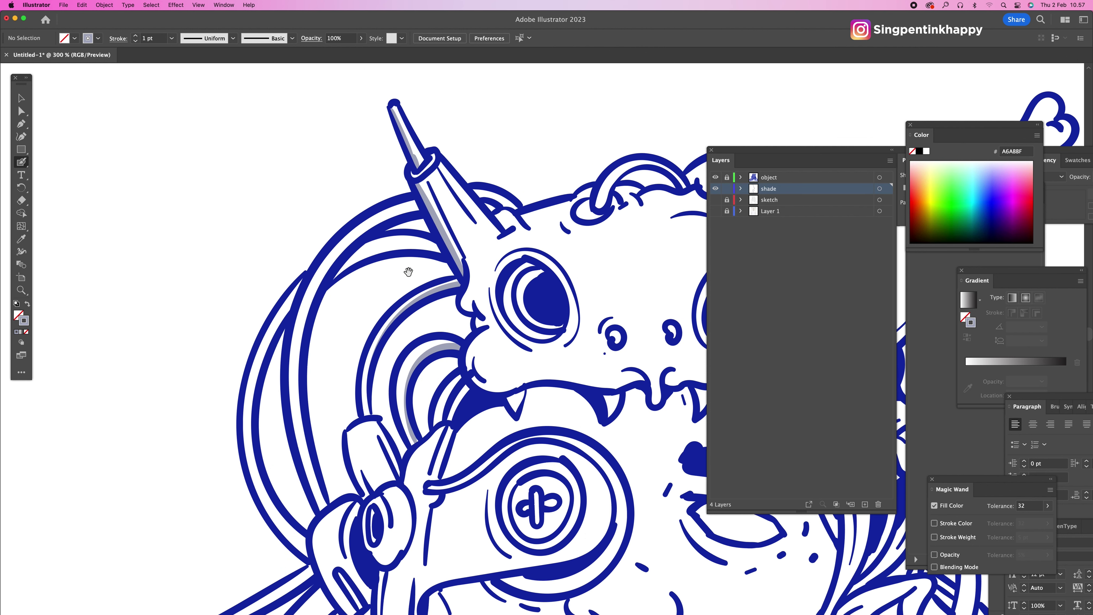
# Step: Paint grey shading inside the large outer hose loops behind the pointed horn and ear cup
pyautogui.moveTo(339, 275)
pyautogui.mouseDown()
pyautogui.moveTo(388, 248)
pyautogui.moveTo(441, 249)
pyautogui.mouseUp()
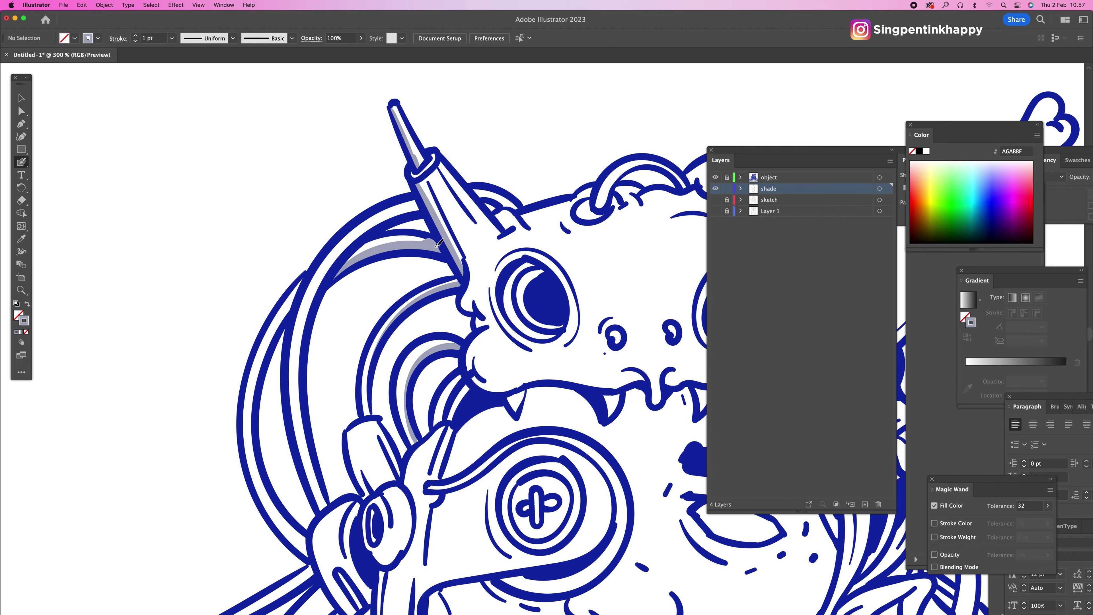
pyautogui.scroll(2, 421, 253)
pyautogui.moveTo(339, 285)
pyautogui.mouseDown()
pyautogui.moveTo(364, 275)
pyautogui.moveTo(372, 253)
pyautogui.moveTo(426, 231)
pyautogui.mouseUp()
pyautogui.scroll(-3, 365, 313)
pyautogui.moveTo(320, 319)
pyautogui.mouseDown()
pyautogui.moveTo(313, 348)
pyautogui.moveTo(327, 422)
pyautogui.mouseUp()
pyautogui.moveTo(343, 470); pyautogui.dragTo(343, 471)
pyautogui.scroll(-3, 300, 323)
pyautogui.moveTo(291, 295); pyautogui.dragTo(295, 380)
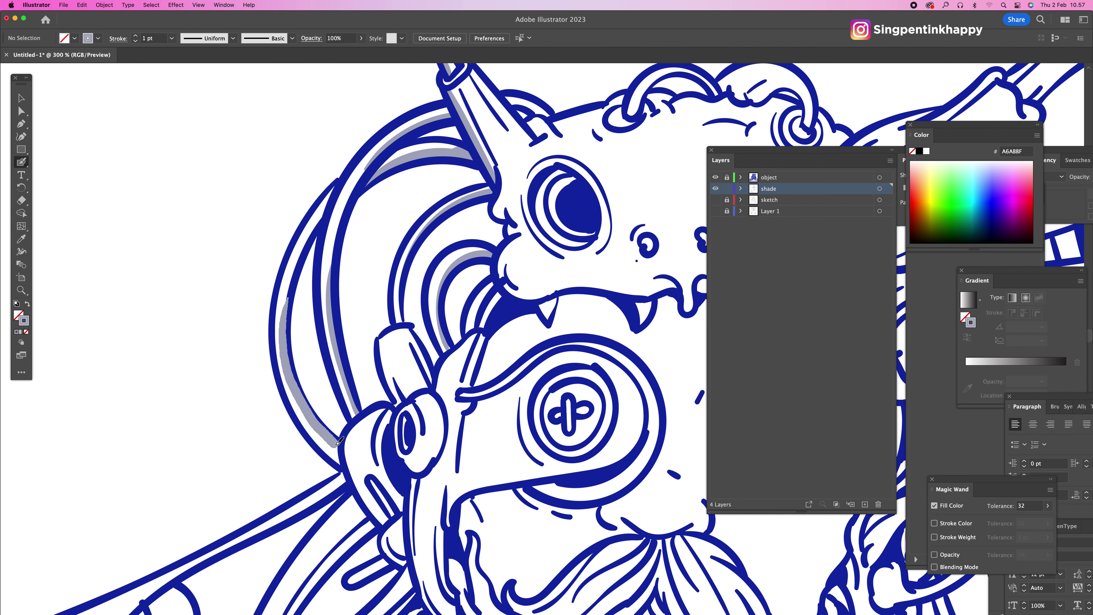
pyautogui.moveTo(338, 441); pyautogui.dragTo(339, 442)
# Step: Add grey shading to the innermost hoses, the ear cup and the skull cap's eye sockets and wire rings
pyautogui.scroll(-3, 430, 327)
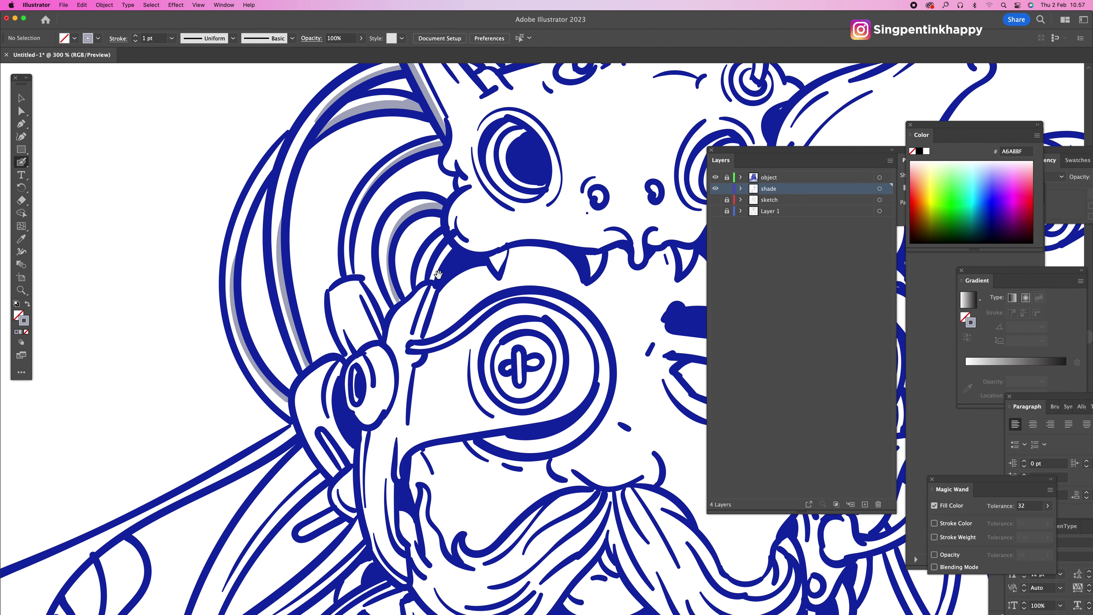
pyautogui.moveTo(429, 279); pyautogui.dragTo(452, 236)
pyautogui.scroll(-2, 405, 297)
pyautogui.scroll(3, 404, 297)
pyautogui.press('super+minus')
pyautogui.moveTo(378, 347); pyautogui.dragTo(368, 380)
pyautogui.scroll(-5, 388, 344)
pyautogui.moveTo(442, 268); pyautogui.dragTo(430, 294)
pyautogui.scroll(-1, 344, 310)
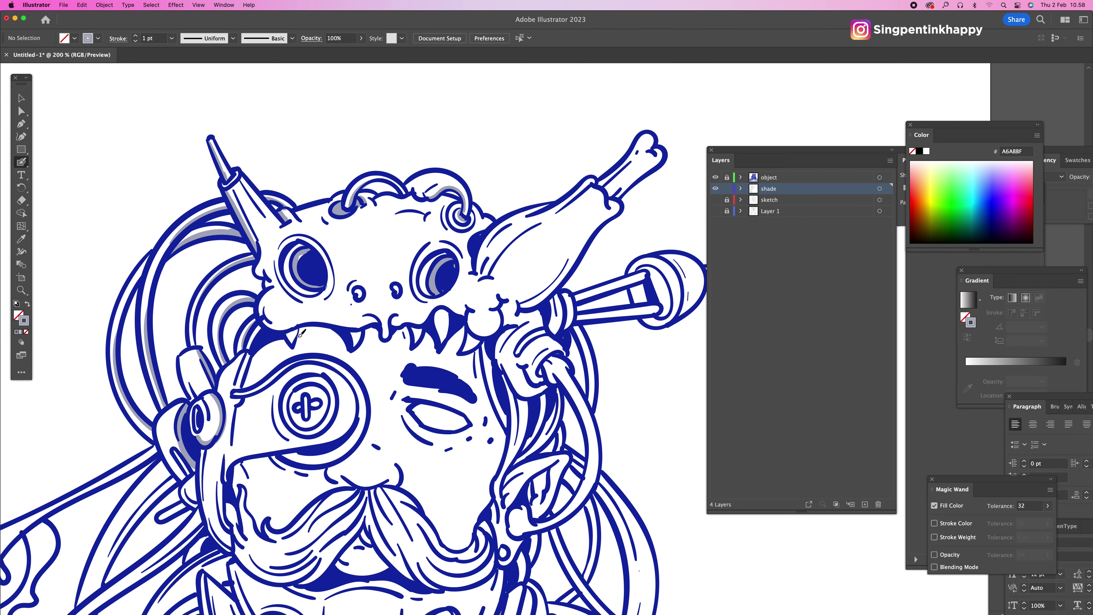
# Step: Add grey shading to the forehead beneath the skull cap's teeth and under the goggle lens
pyautogui.hscroll(-2, 302, 332)
pyautogui.moveTo(381, 320); pyautogui.dragTo(282, 375)
pyautogui.hscroll(-2, 282, 374)
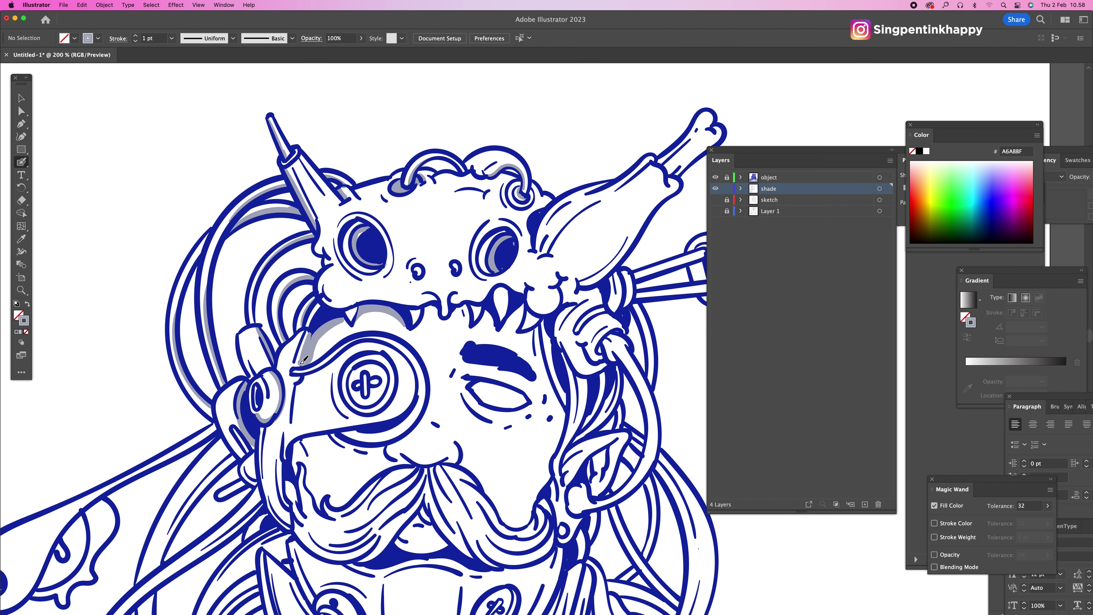
pyautogui.scroll(-4, 303, 360)
pyautogui.moveTo(430, 304)
pyautogui.mouseDown()
pyautogui.moveTo(363, 318)
pyautogui.moveTo(430, 297)
pyautogui.moveTo(389, 308)
pyautogui.mouseUp()
pyautogui.scroll(-1, 363, 318)
pyautogui.hscroll(-2, 430, 297)
pyautogui.hscroll(-2, 390, 282)
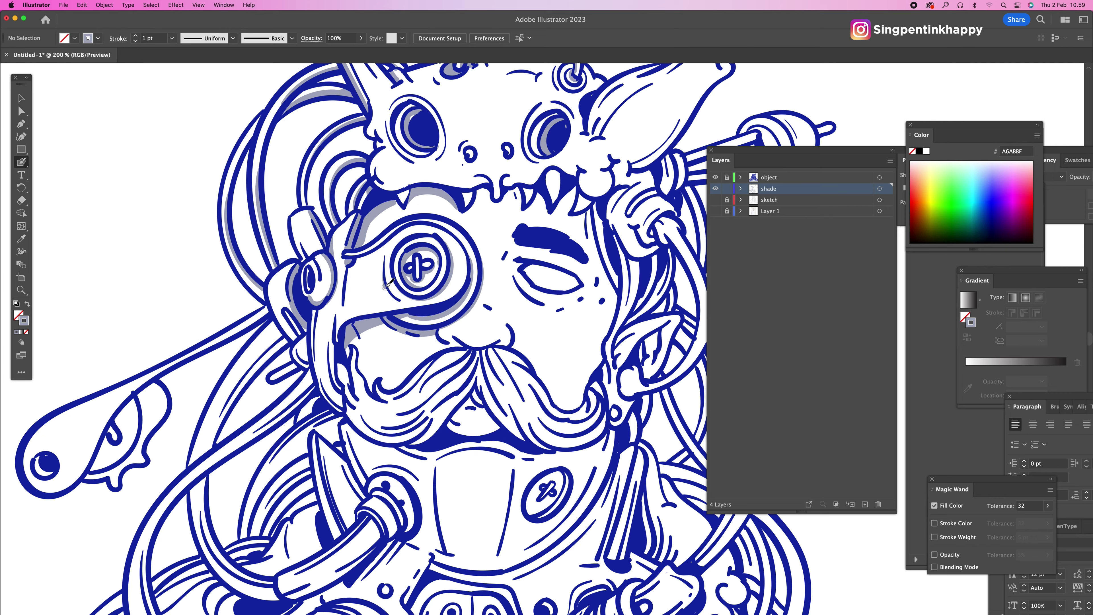
# Step: Shade the goggle's button, the open eye, the nose and both cheeks above the moustache in grey
pyautogui.hscroll(2, 388, 285)
pyautogui.moveTo(430, 252); pyautogui.dragTo(506, 224)
pyautogui.moveTo(495, 267); pyautogui.dragTo(443, 286)
pyautogui.scroll(1, 443, 287)
pyautogui.moveTo(372, 327)
pyautogui.mouseDown()
pyautogui.moveTo(418, 338)
pyautogui.moveTo(449, 327)
pyautogui.moveTo(524, 331)
pyautogui.moveTo(449, 327)
pyautogui.moveTo(503, 379)
pyautogui.moveTo(542, 279)
pyautogui.moveTo(508, 328)
pyautogui.mouseUp()
pyautogui.scroll(-1, 447, 329)
pyautogui.moveTo(276, 322)
pyautogui.mouseDown()
pyautogui.moveTo(299, 364)
pyautogui.moveTo(378, 318)
pyautogui.mouseUp()
pyautogui.hscroll(-2, 301, 344)
pyautogui.moveTo(293, 338); pyautogui.dragTo(307, 379)
pyautogui.moveTo(292, 310); pyautogui.dragTo(295, 334)
pyautogui.hscroll(-2, 310, 373)
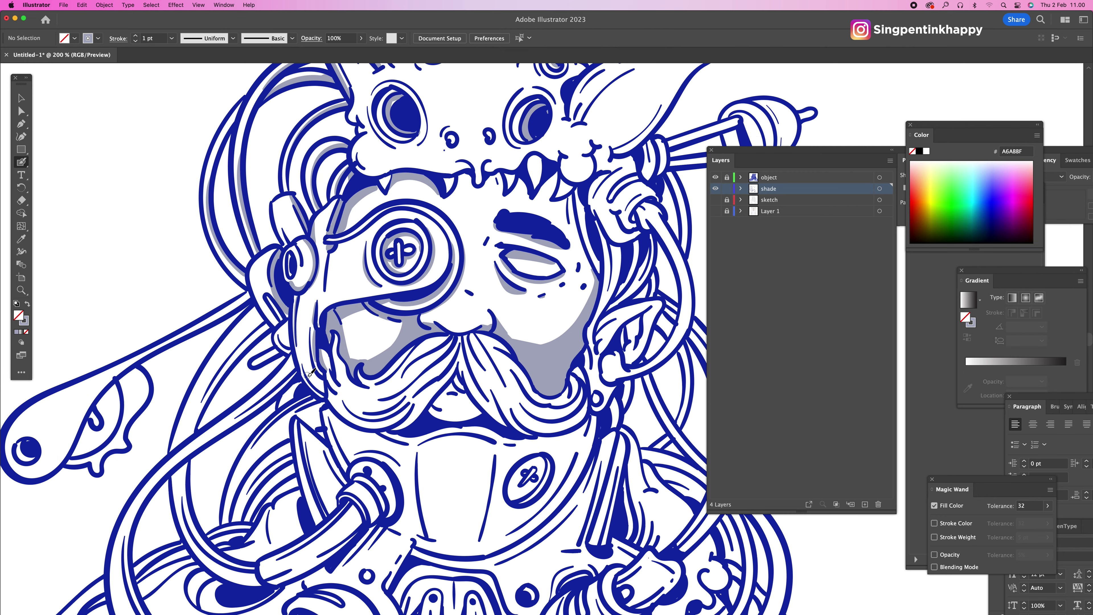
# Step: Add grey shading to the skull cap's nostrils, between its right-hand teeth and beneath the bone horn
pyautogui.hscroll(2, 320, 362)
pyautogui.scroll(3, 320, 361)
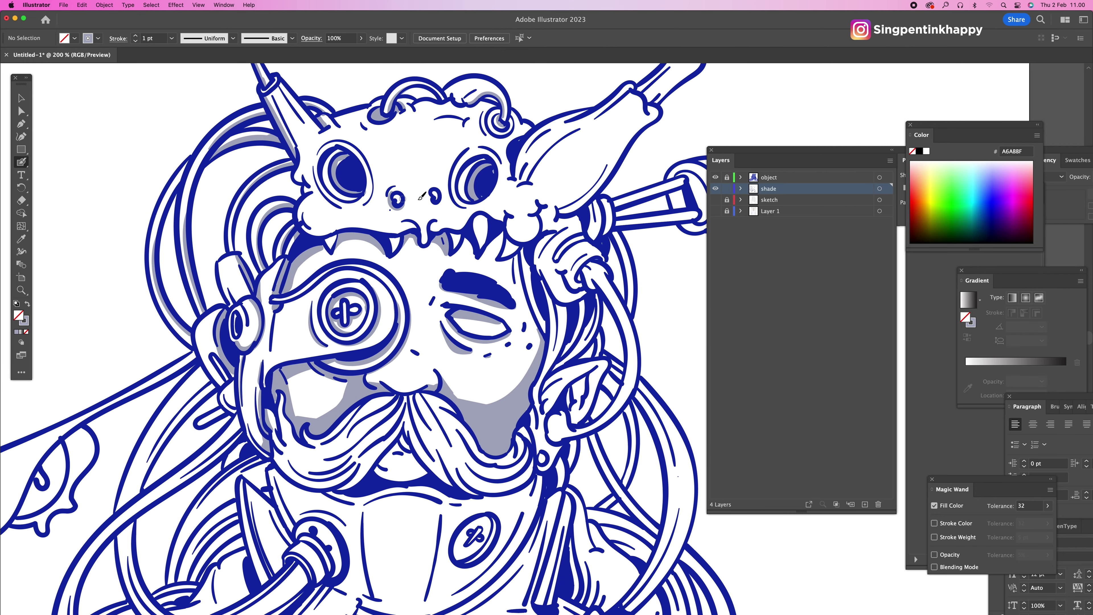
pyautogui.hscroll(2, 450, 238)
pyautogui.scroll(1, 450, 237)
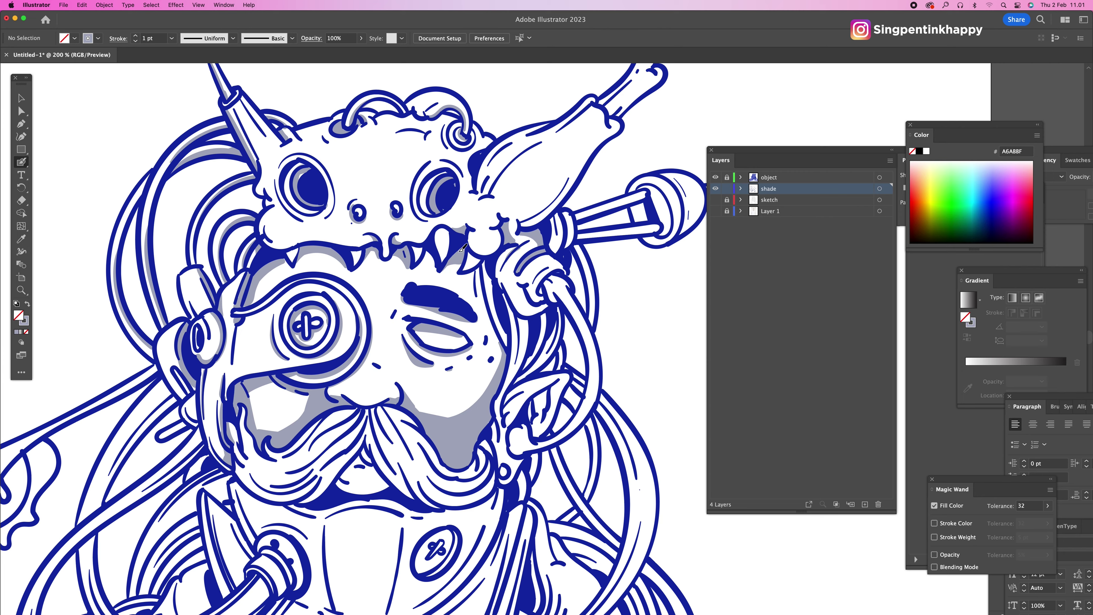
# Step: Add grey shading to the bulb connector, the pointed ear and the strands and underside of the moustache
pyautogui.scroll(-4, 495, 276)
pyautogui.hscroll(2, 495, 276)
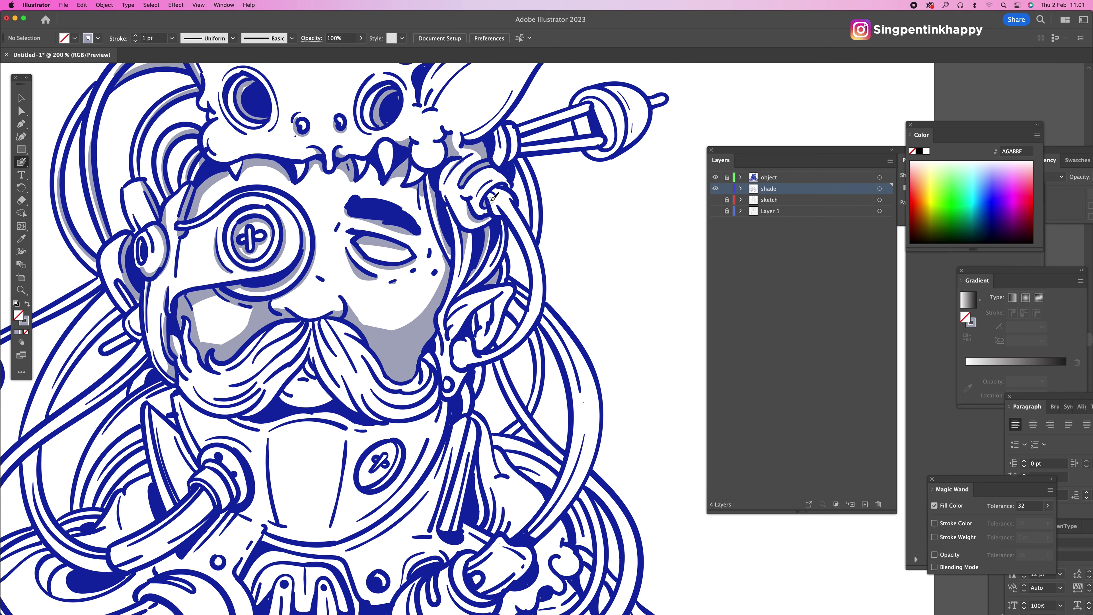
pyautogui.press('super+minus')
pyautogui.press('super+minus')
pyautogui.press('super+minus')
pyautogui.scroll(5, 508, 333)
pyautogui.hotkey('shift', 'b')
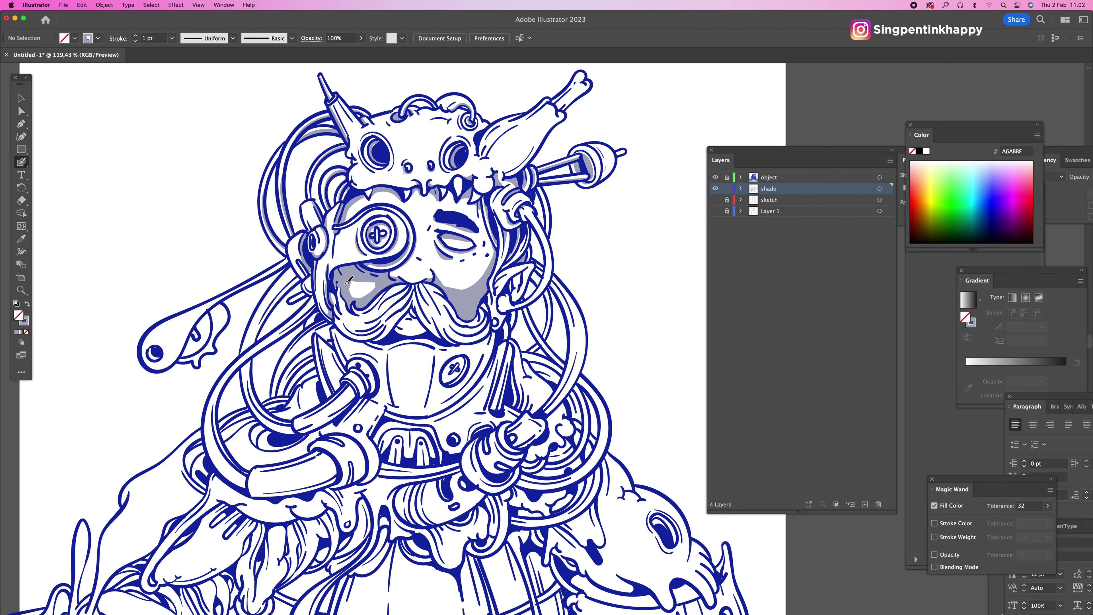
pyautogui.scroll(-1, 417, 297)
pyautogui.moveTo(433, 291); pyautogui.dragTo(473, 316)
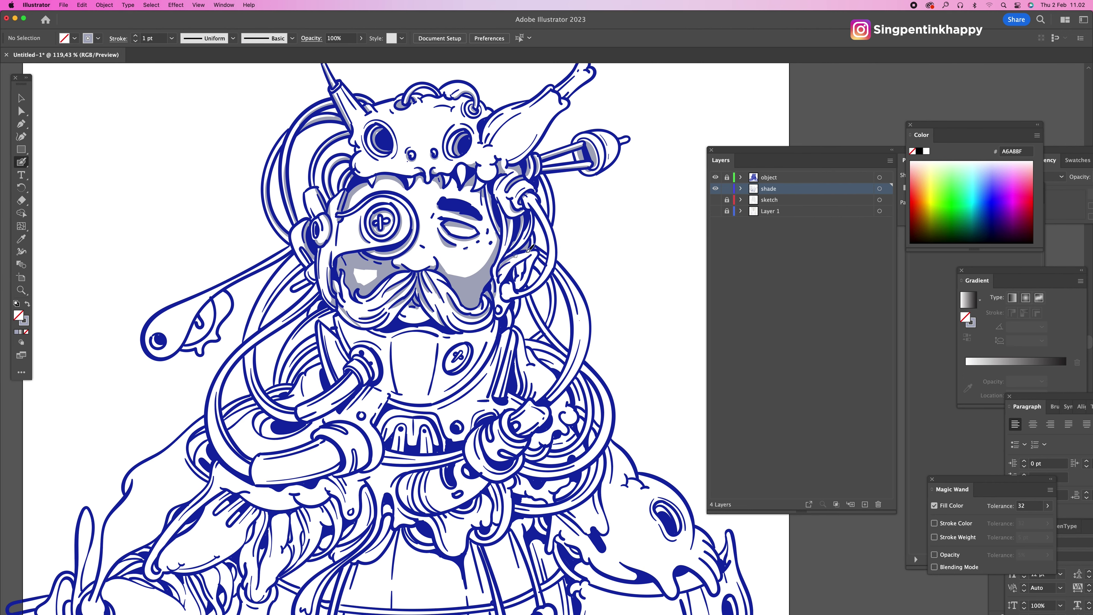
pyautogui.hscroll(-3, 516, 291)
pyautogui.scroll(-1, 426, 310)
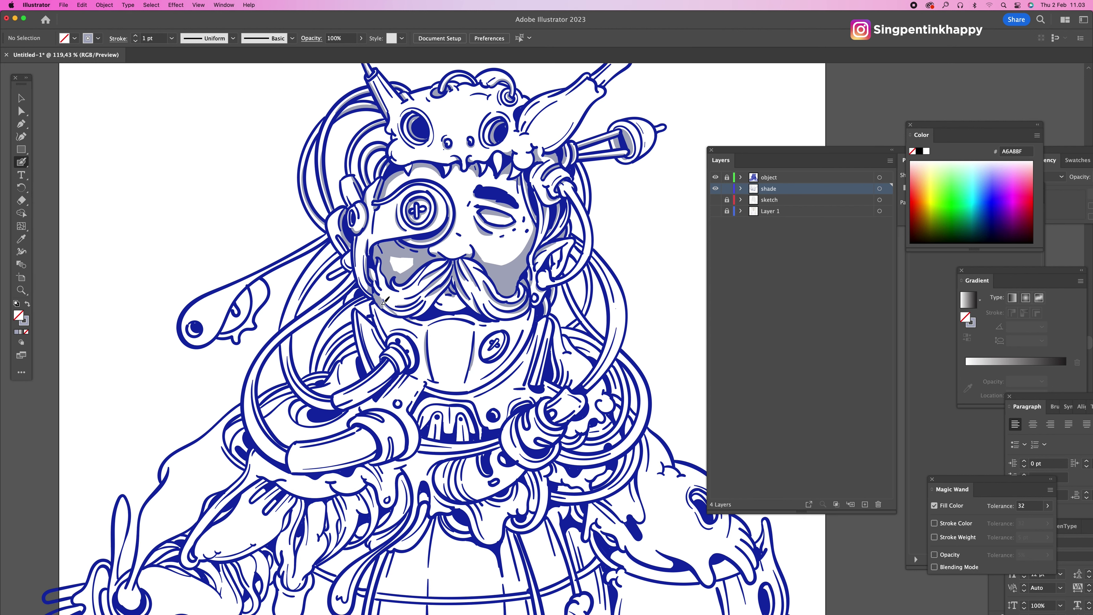
# Step: Shade the spike beside the collar, the left-hand hose connector and its short hose in grey
pyautogui.hscroll(3, 473, 278)
pyautogui.scroll(-1, 474, 278)
pyautogui.hscroll(-1, 331, 326)
pyautogui.moveTo(276, 375)
pyautogui.mouseDown()
pyautogui.moveTo(321, 337)
pyautogui.moveTo(329, 314)
pyautogui.mouseUp()
pyautogui.scroll(-1, 356, 325)
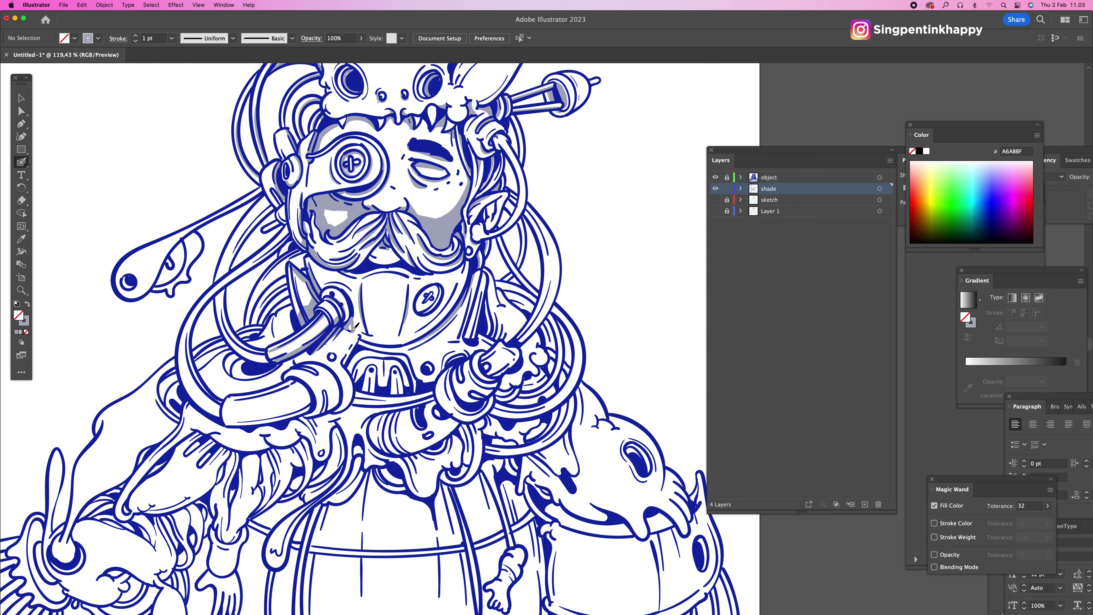
pyautogui.scroll(-1, 357, 325)
# Step: Add grey shading along the barrel collar's lower edge, around its button and on the shoulder behind it
pyautogui.moveTo(412, 295); pyautogui.dragTo(422, 304)
pyautogui.moveTo(472, 255); pyautogui.dragTo(308, 252)
pyautogui.scroll(-1, 430, 302)
pyautogui.hscroll(-1, 430, 301)
pyautogui.moveTo(424, 329)
pyautogui.mouseDown()
pyautogui.moveTo(374, 332)
pyautogui.moveTo(379, 363)
pyautogui.moveTo(448, 336)
pyautogui.moveTo(523, 340)
pyautogui.moveTo(515, 244)
pyautogui.moveTo(484, 206)
pyautogui.mouseUp()
pyautogui.scroll(1, 477, 272)
pyautogui.hscroll(1, 478, 271)
pyautogui.scroll(1, 490, 189)
pyautogui.hscroll(1, 490, 190)
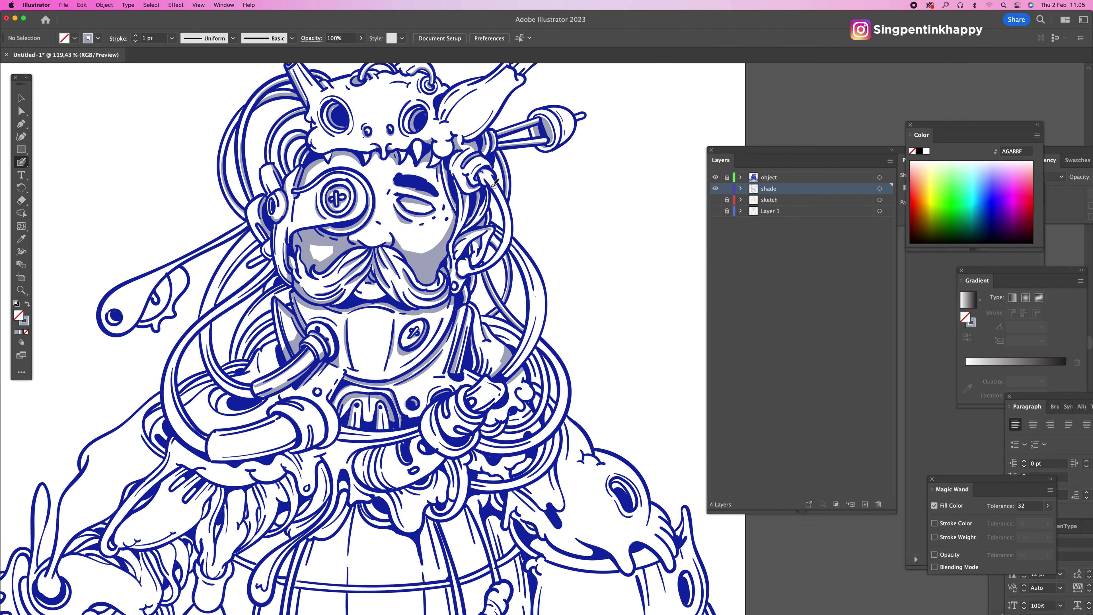
# Step: Shade the left-hand looping hoses, the eyeball on the stalk and the shoulder behind the spike in grey
pyautogui.scroll(-5, 476, 259)
pyautogui.scroll(5, 364, 326)
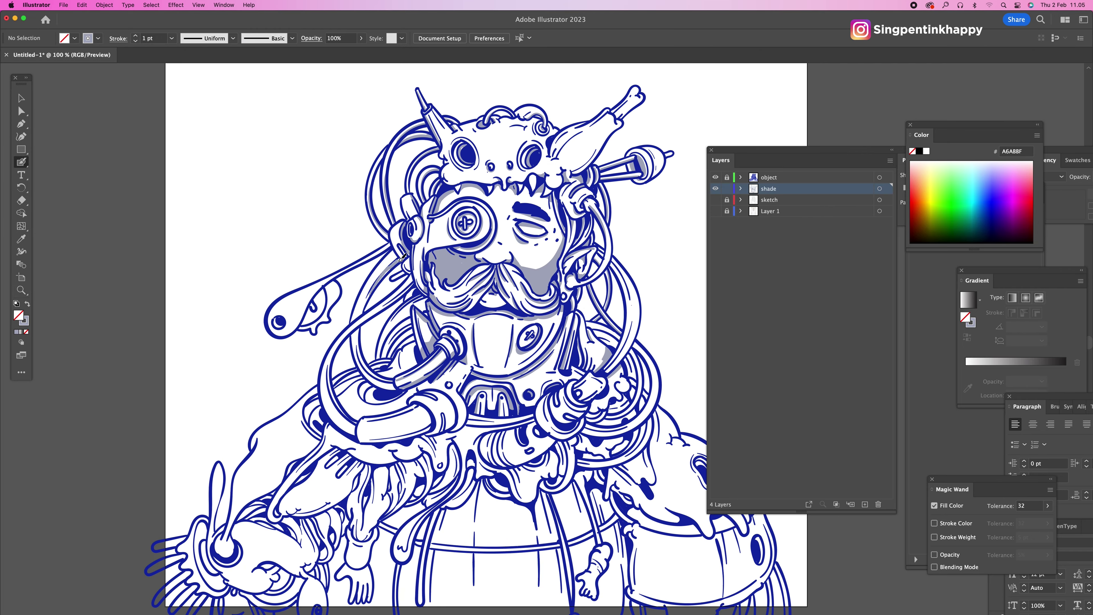
pyautogui.moveTo(364, 327); pyautogui.dragTo(413, 310)
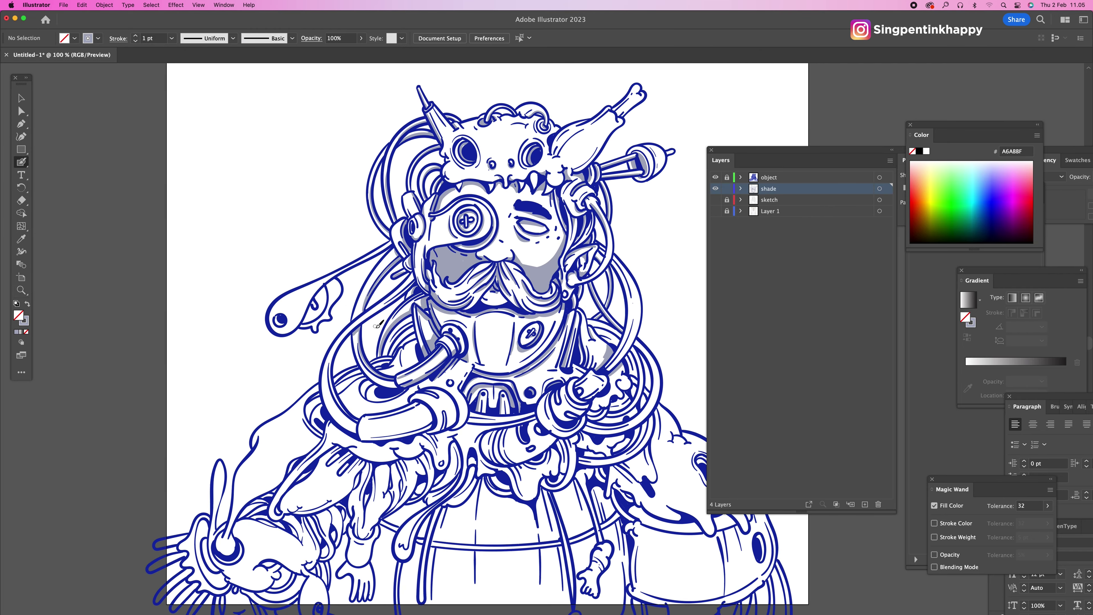
pyautogui.hscroll(-1, 412, 256)
pyautogui.moveTo(379, 259); pyautogui.dragTo(295, 333)
pyautogui.scroll(-3, 296, 333)
pyautogui.hscroll(-1, 295, 332)
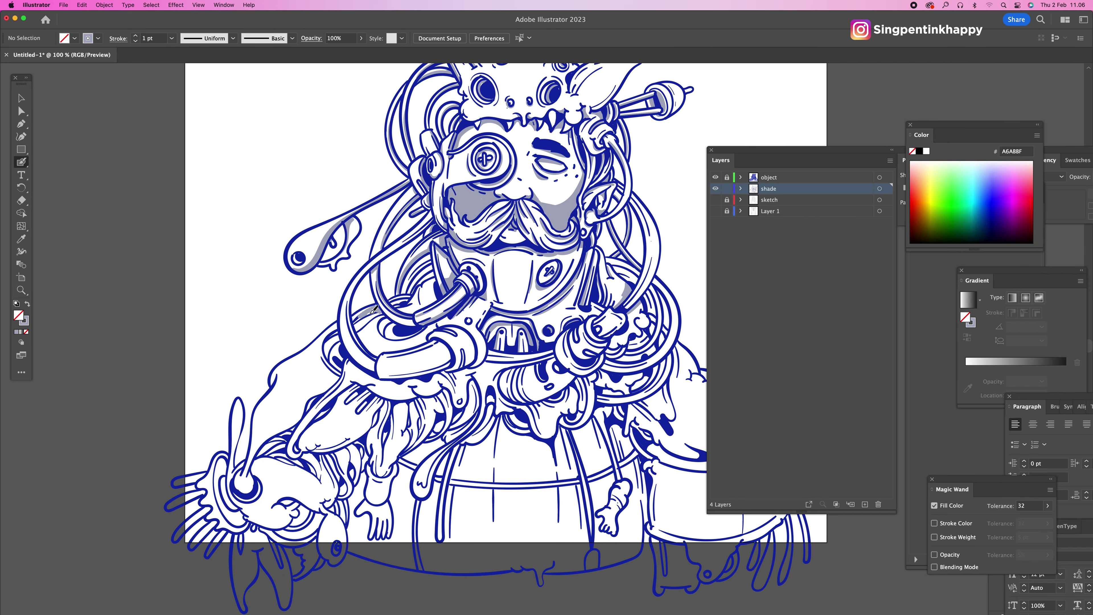
pyautogui.moveTo(431, 287); pyautogui.dragTo(428, 263)
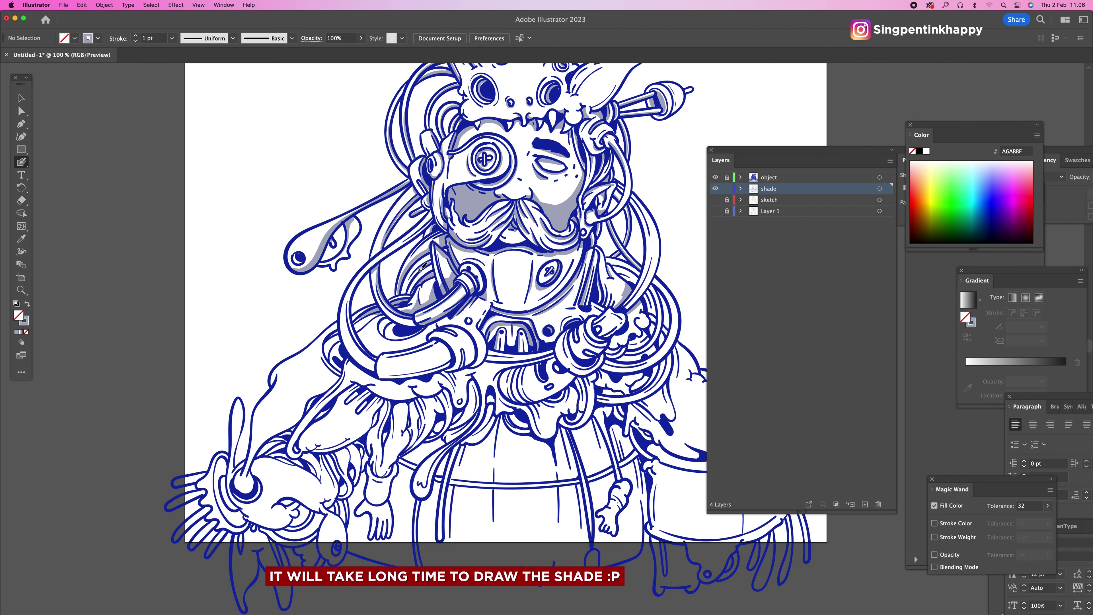
# Step: Add grey shading around the left shoulder's ring-shaped opening and beneath the thick hose crossing it
pyautogui.hscroll(3, 422, 321)
pyautogui.scroll(-1, 423, 320)
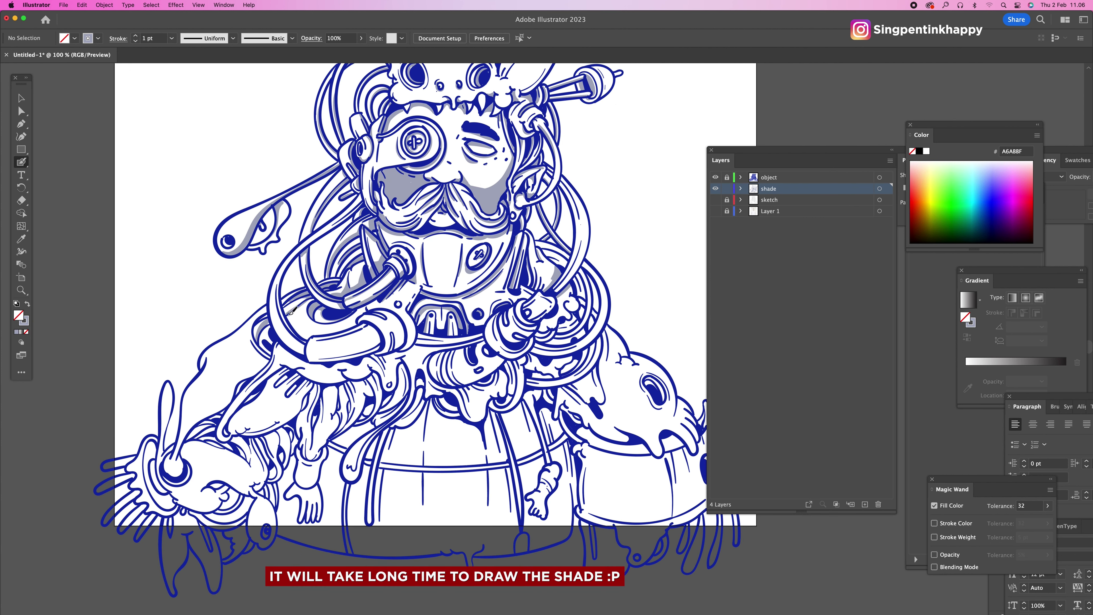
pyautogui.moveTo(297, 308)
pyautogui.mouseDown()
pyautogui.moveTo(303, 334)
pyautogui.moveTo(380, 303)
pyautogui.moveTo(367, 310)
pyautogui.mouseUp()
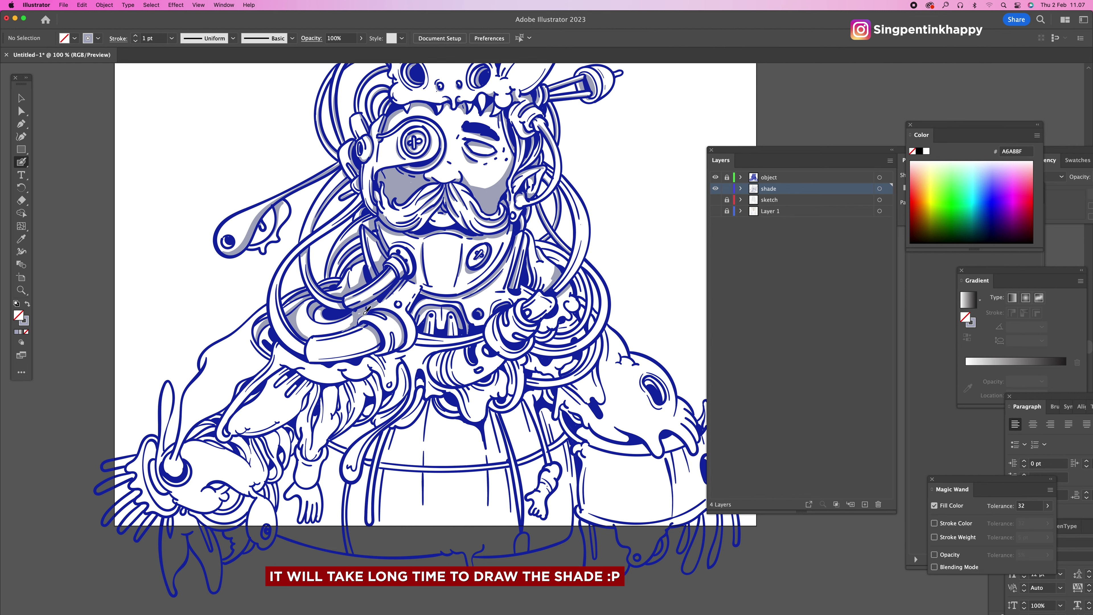
pyautogui.press('super+0')
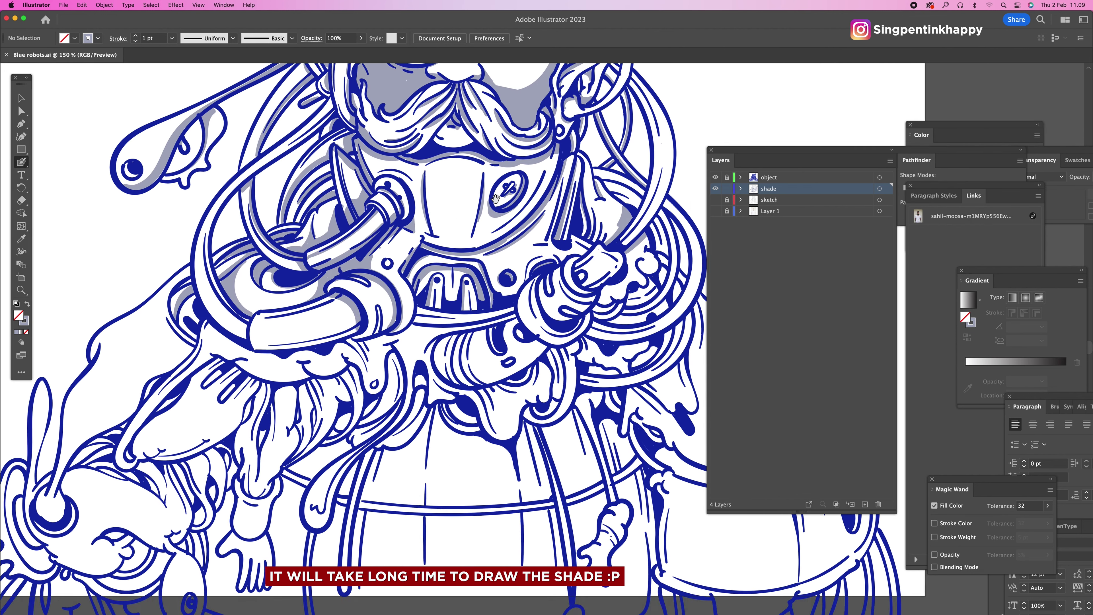
pyautogui.moveTo(496, 198); pyautogui.dragTo(478, 212)
pyautogui.moveTo(183, 287)
pyautogui.mouseDown()
pyautogui.moveTo(177, 348)
pyautogui.moveTo(230, 354)
pyautogui.mouseUp()
pyautogui.moveTo(327, 340); pyautogui.dragTo(326, 330)
pyautogui.moveTo(331, 336); pyautogui.dragTo(246, 347)
# Step: Shade the thick chest hose, the right-hand hose connector and the tangled cables behind it in grey
pyautogui.hscroll(3, 387, 323)
pyautogui.moveTo(513, 318); pyautogui.dragTo(559, 279)
pyautogui.scroll(4, 558, 279)
pyautogui.scroll(-5, 546, 278)
pyautogui.hscroll(5, 547, 278)
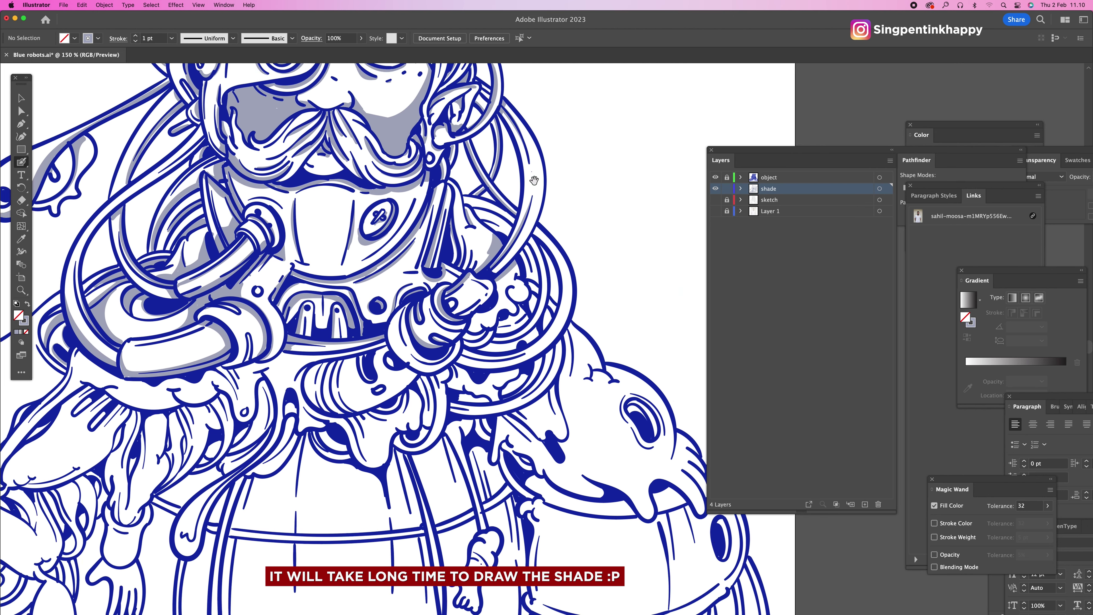
pyautogui.scroll(-2, 495, 258)
pyautogui.hscroll(-1, 495, 259)
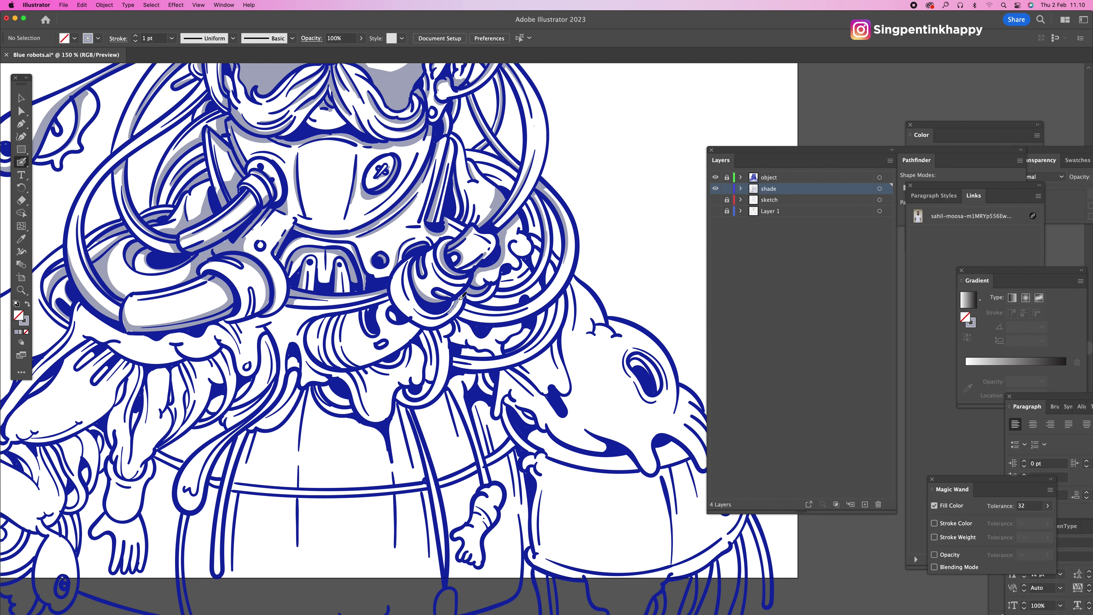
pyautogui.scroll(-1, 468, 284)
pyautogui.scroll(5, 526, 254)
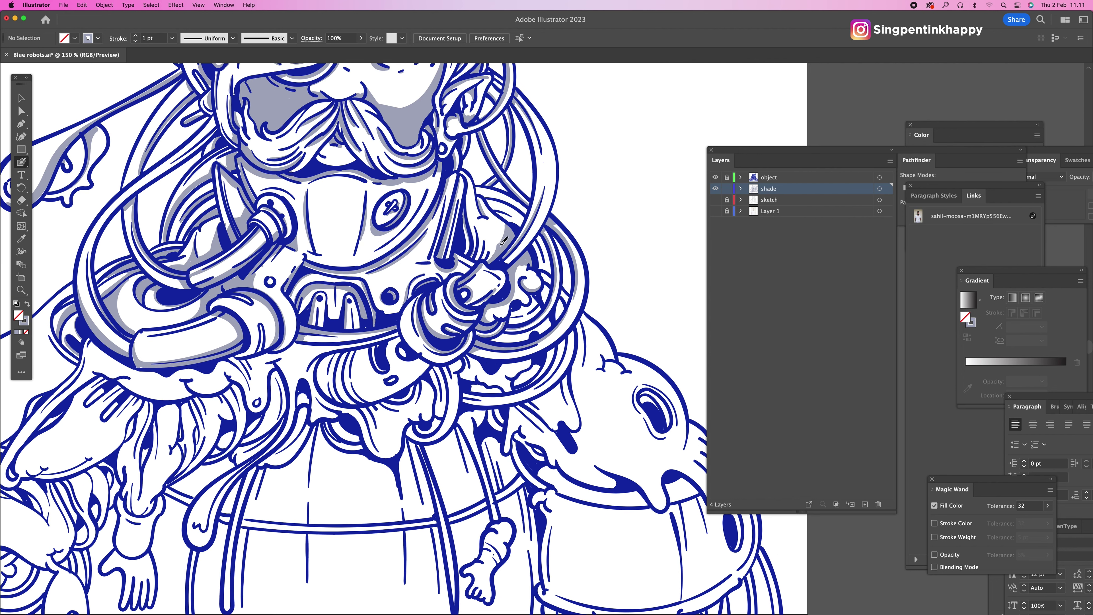
# Step: Add grey shading to the lower looped cables and the slime dripping over the right-hand shoulder
pyautogui.scroll(-5, 526, 253)
pyautogui.hscroll(2, 526, 254)
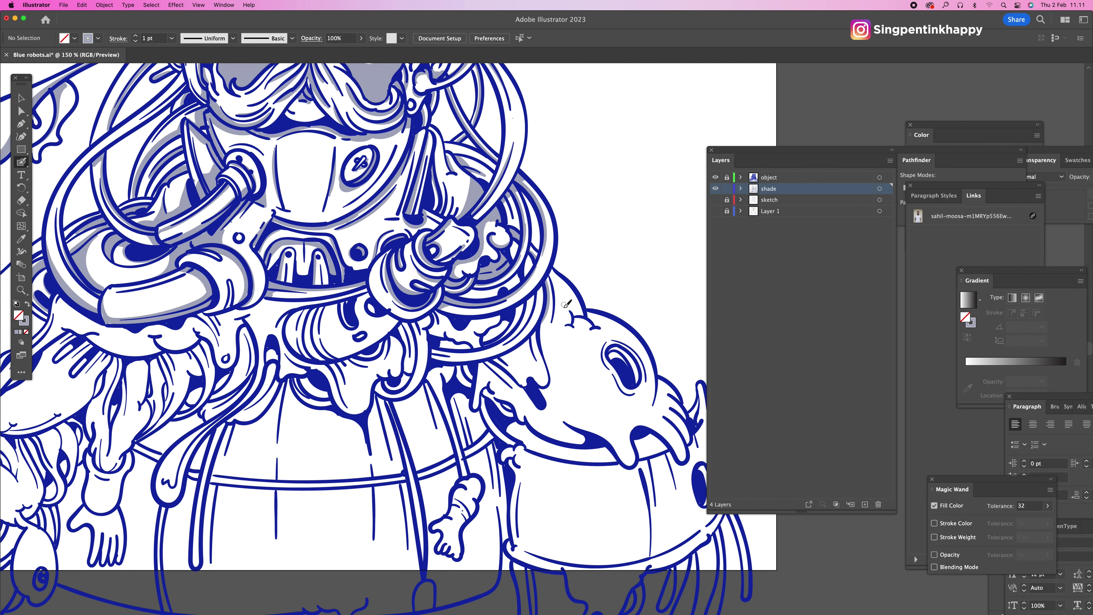
pyautogui.hscroll(3, 539, 267)
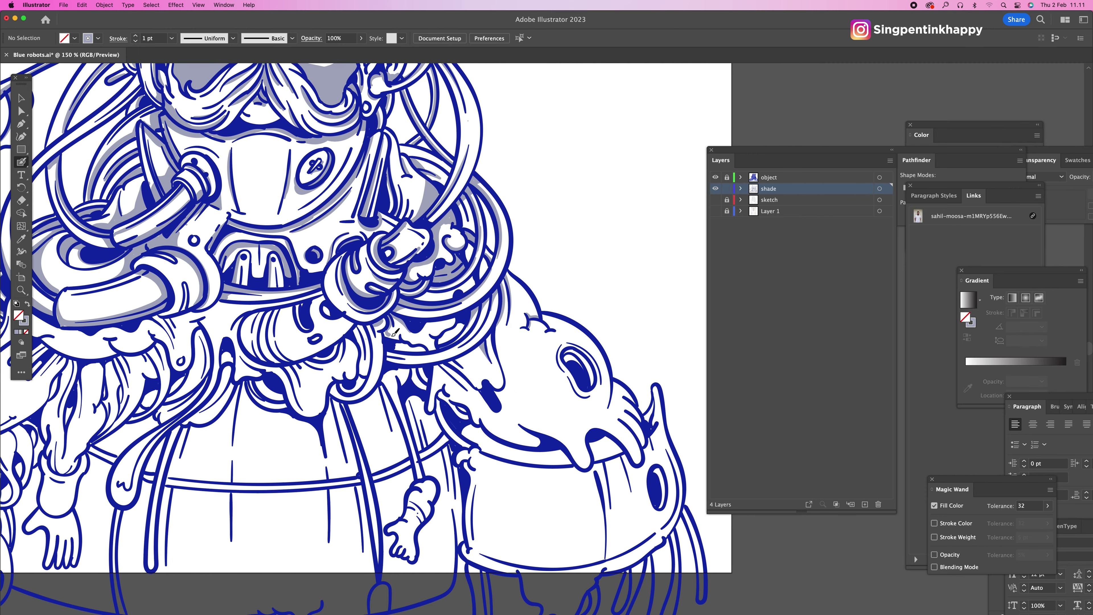
pyautogui.scroll(-1, 451, 307)
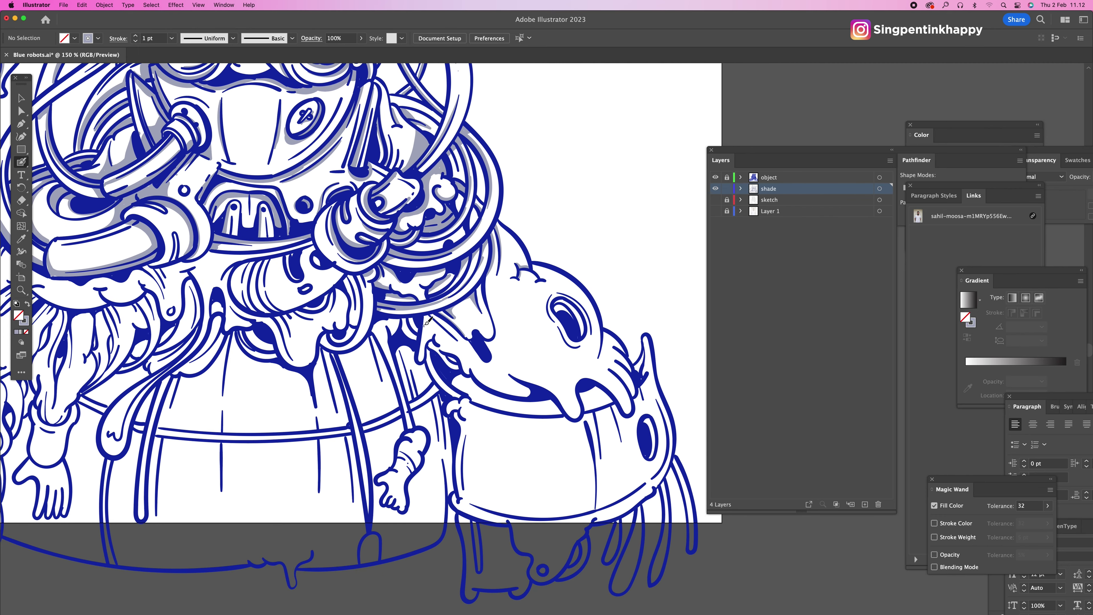
pyautogui.scroll(-1, 430, 319)
pyautogui.hscroll(3, 486, 253)
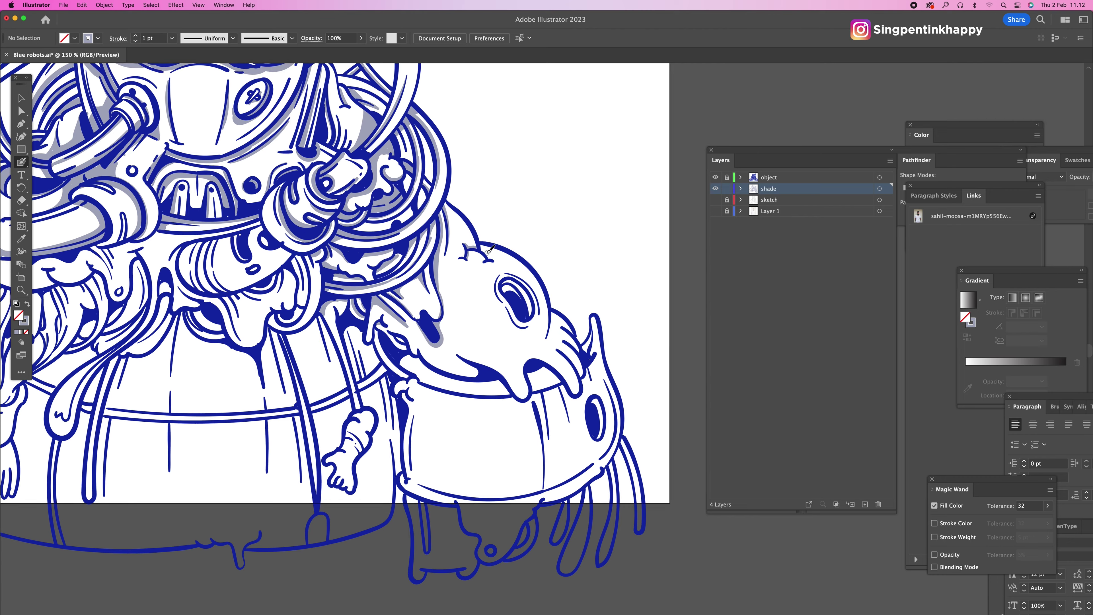
# Step: Shade the shoulder skull's eye socket and jaw and the edges of the barrel-shaped arm beneath it in grey
pyautogui.hscroll(3, 489, 249)
pyautogui.scroll(-1, 473, 301)
pyautogui.moveTo(464, 351); pyautogui.dragTo(364, 313)
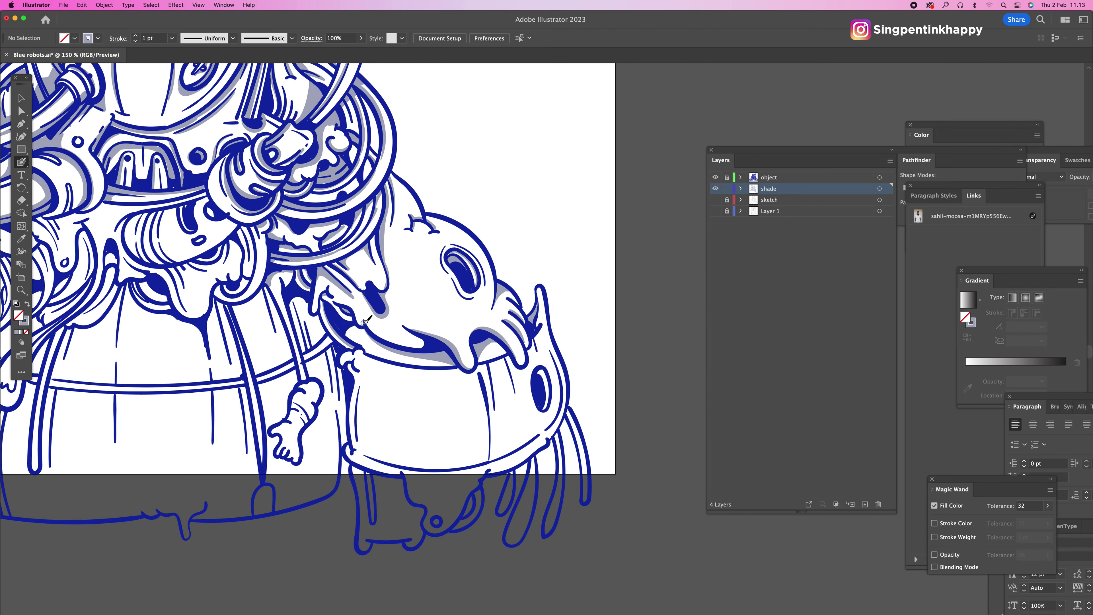
pyautogui.scroll(-2, 466, 316)
pyautogui.hscroll(2, 466, 317)
pyautogui.scroll(3, 466, 316)
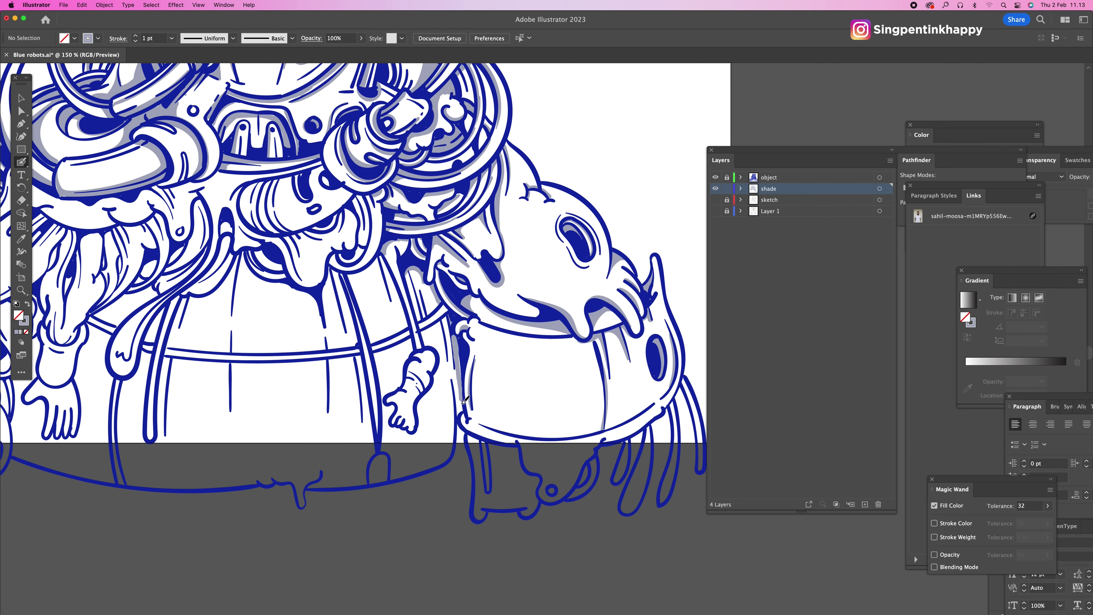
pyautogui.scroll(1, 431, 293)
pyautogui.scroll(3, 405, 215)
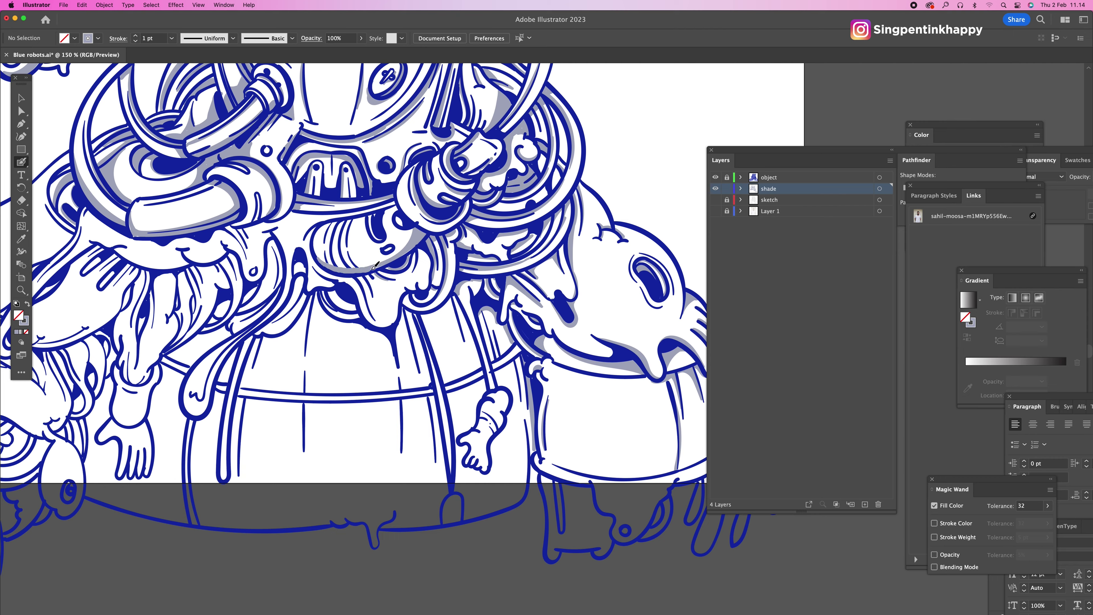
pyautogui.press('z')
pyautogui.scroll(-4, 387, 286)
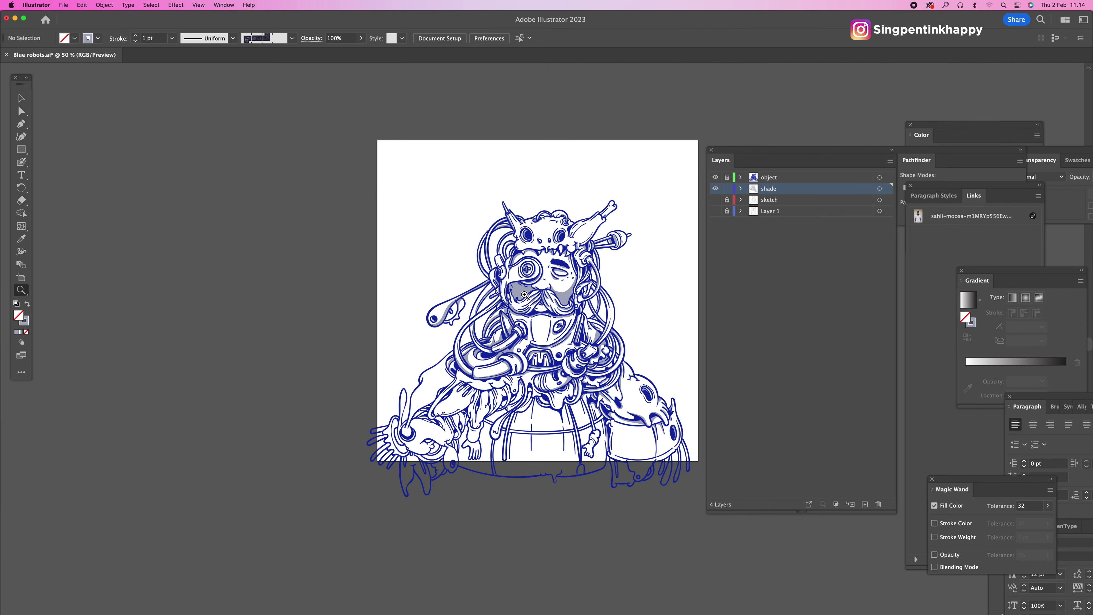
pyautogui.scroll(2, 586, 368)
pyautogui.scroll(-1, 586, 368)
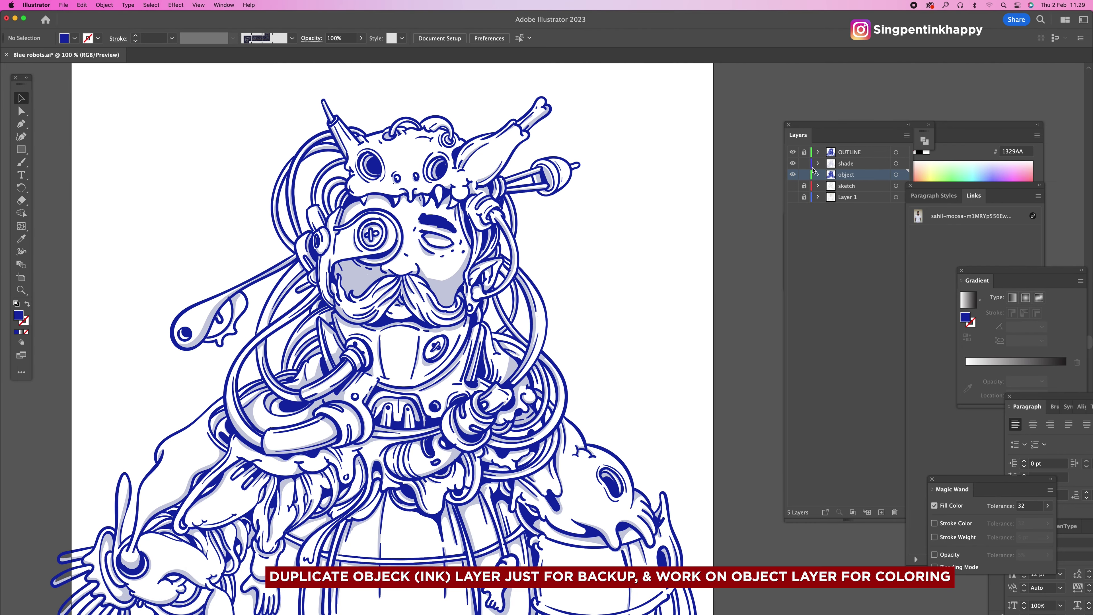
# Step: Lock the shade layer and fill the upper face on the object layer with pink F9788B using Shape Builder
pyautogui.click(804, 164)
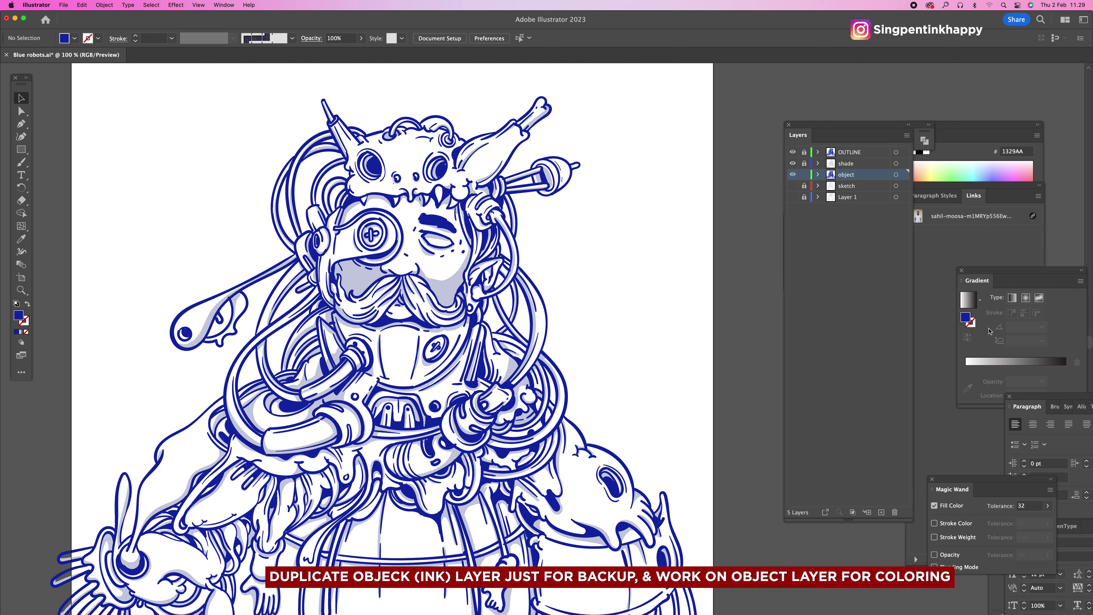
pyautogui.click(469, 250)
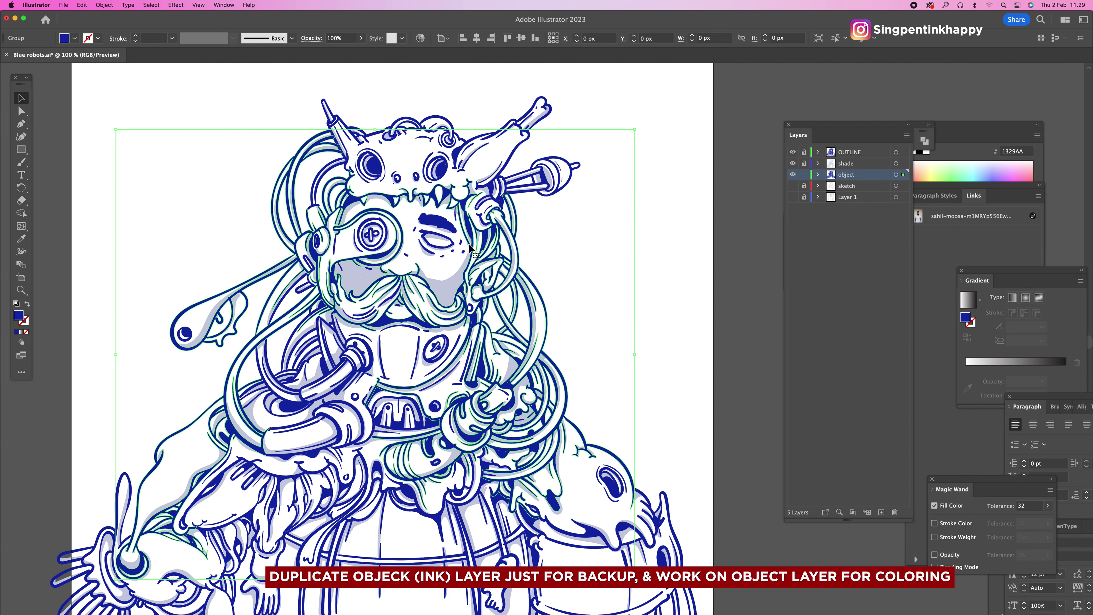
pyautogui.press('y')
pyautogui.doubleClick(19, 317)
pyautogui.click(830, 375)
pyautogui.click(740, 376)
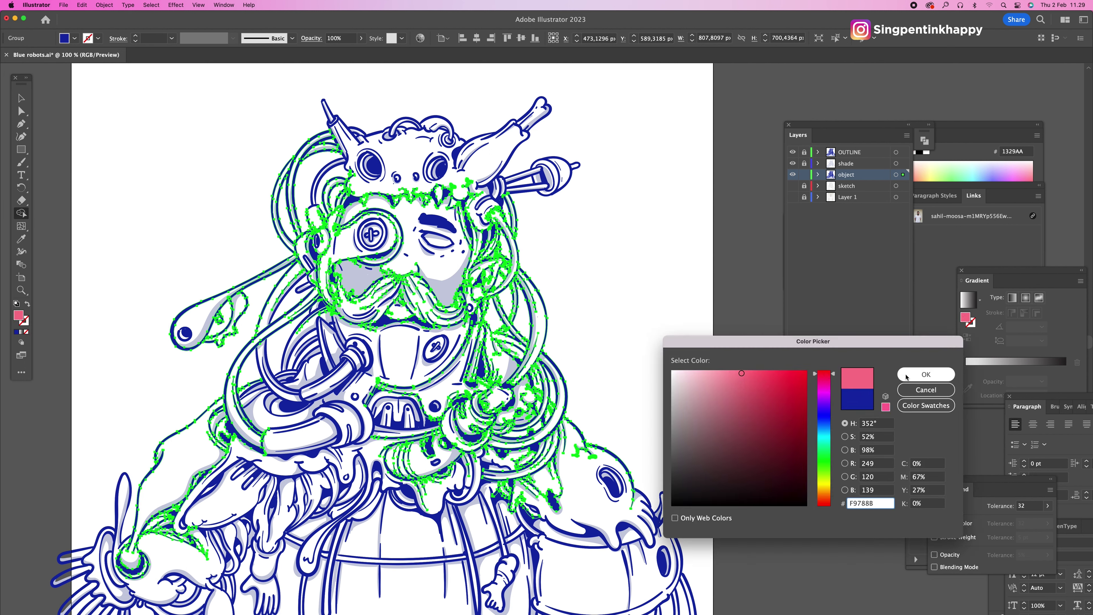
pyautogui.click(925, 373)
pyautogui.click(439, 269)
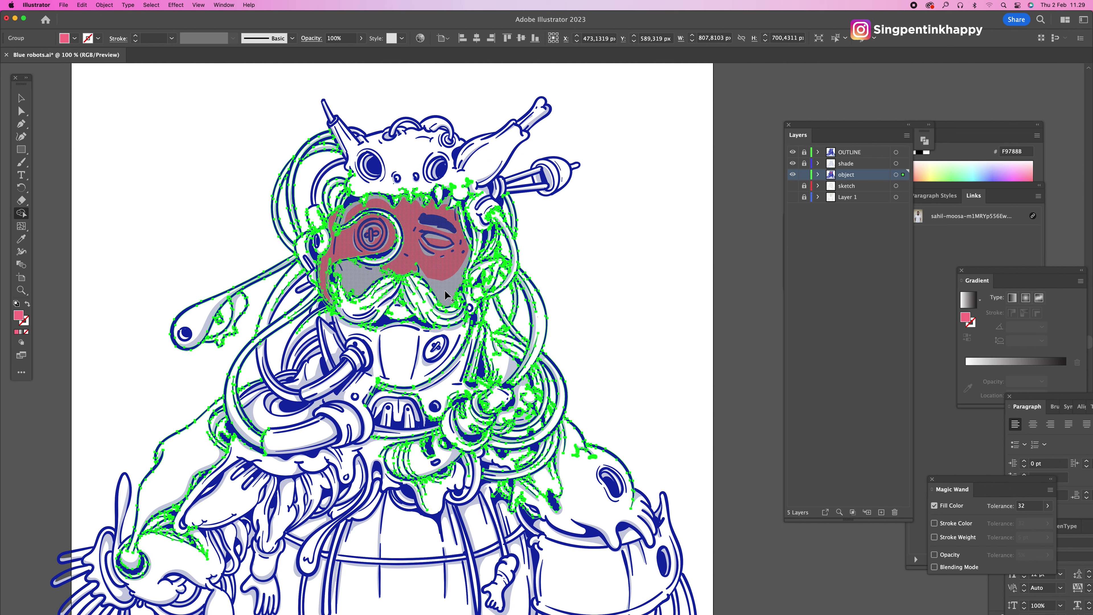
pyautogui.doubleClick(19, 316)
pyautogui.write('AAA2A3')
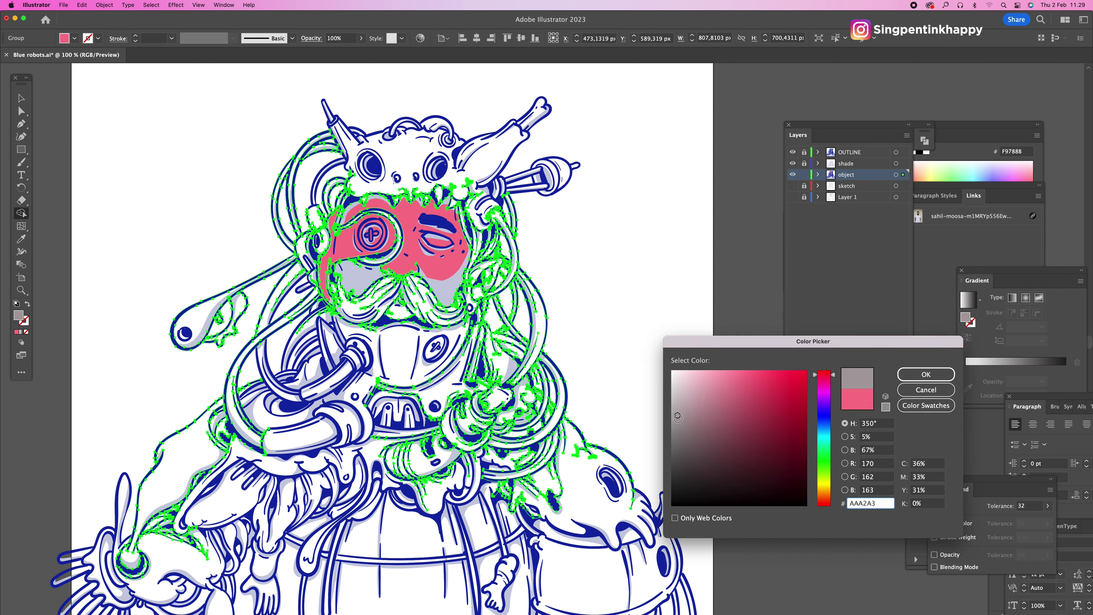
pyautogui.click(937, 378)
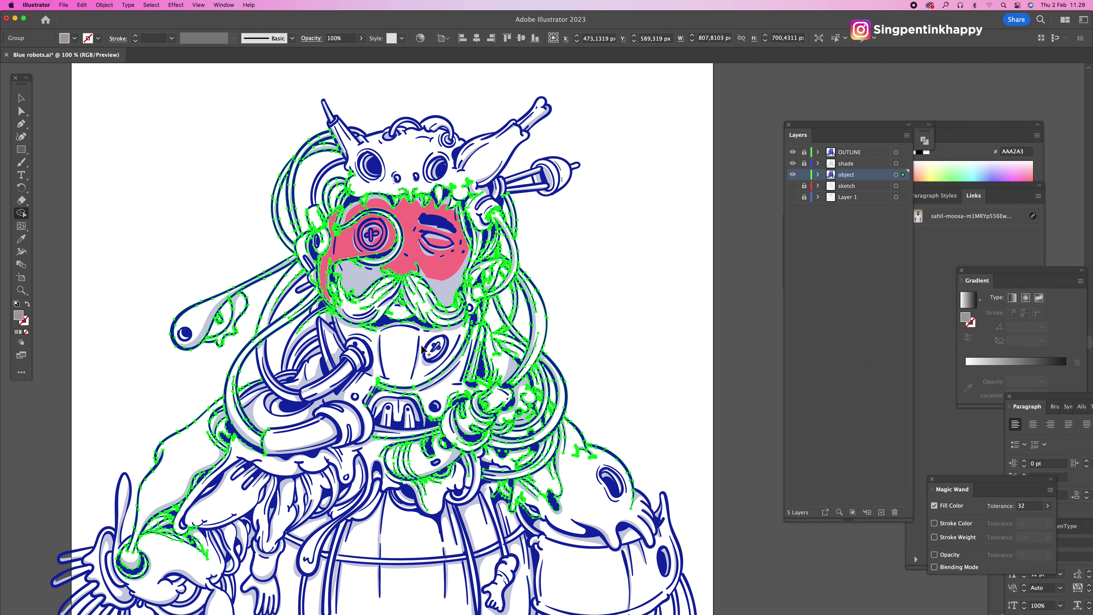
# Step: Choose an amber-orange fill and colour both halves of the moustache with it
pyautogui.doubleClick(19, 316)
pyautogui.click(827, 492)
pyautogui.click(783, 375)
pyautogui.click(926, 374)
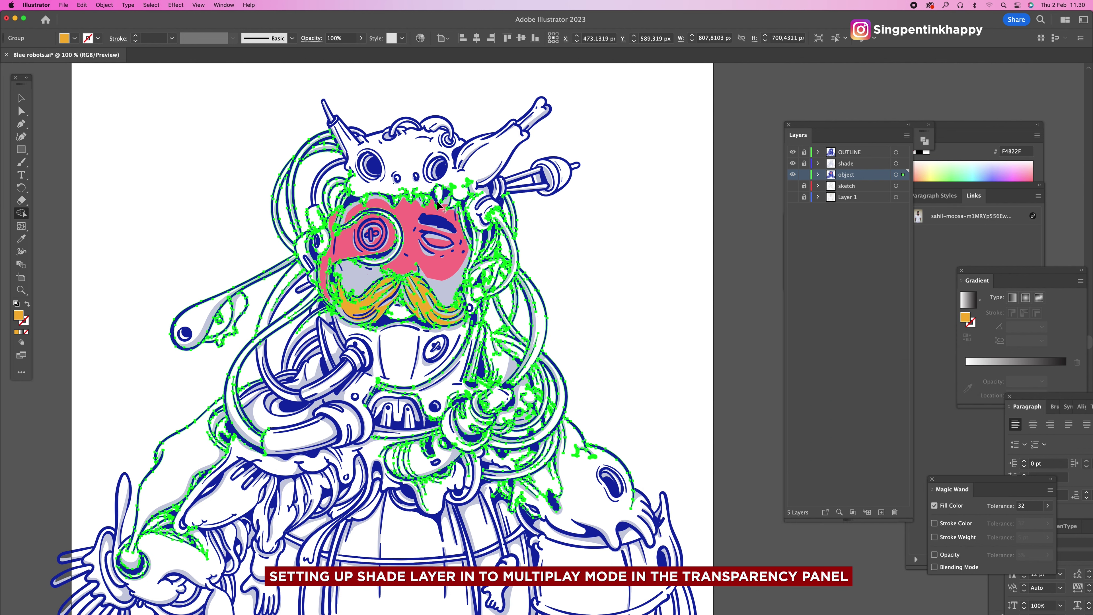
# Step: Deselect the coloured artwork and make the shade layer active
pyautogui.click(21, 98)
pyautogui.click(88, 121)
pyautogui.click(445, 307)
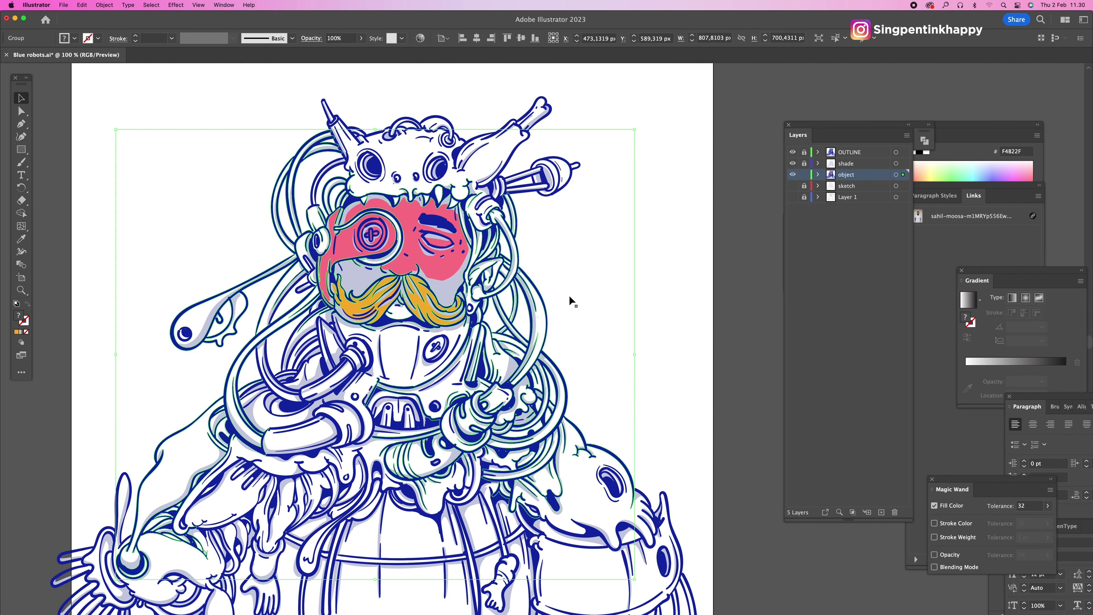
pyautogui.click(628, 294)
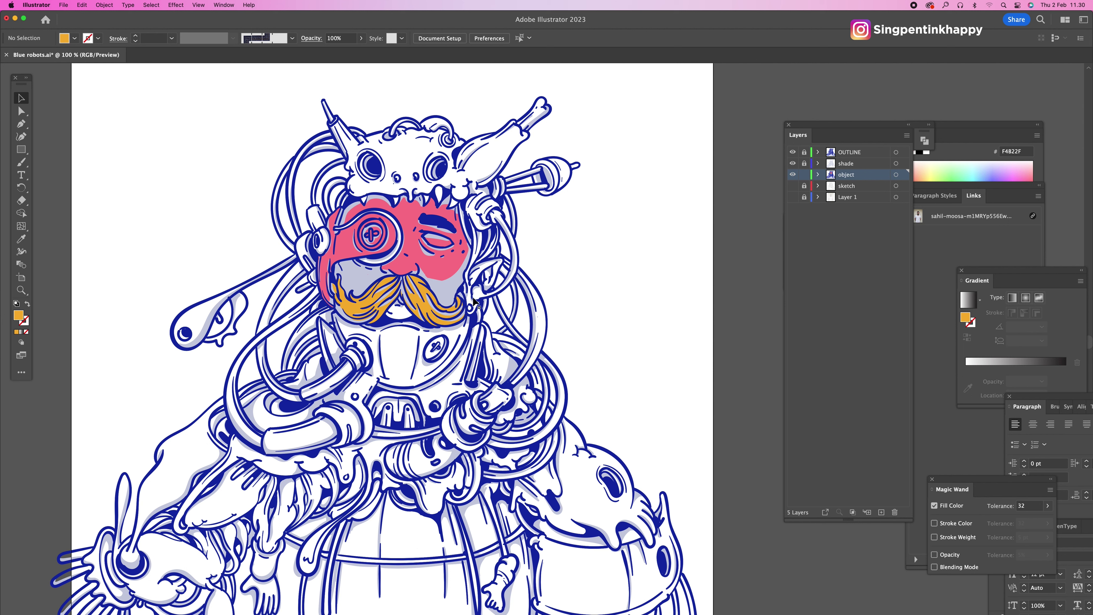
pyautogui.click(865, 165)
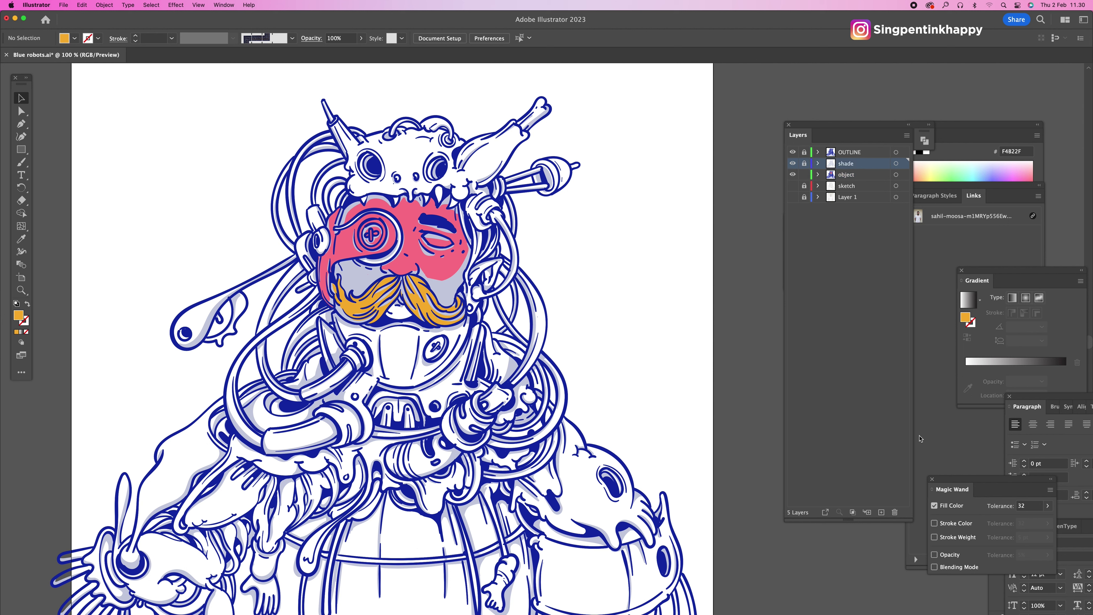
# Step: Unlock the shade layer with the object layer locked, then set the blending mode of all its artwork to Multiply
pyautogui.click(224, 5)
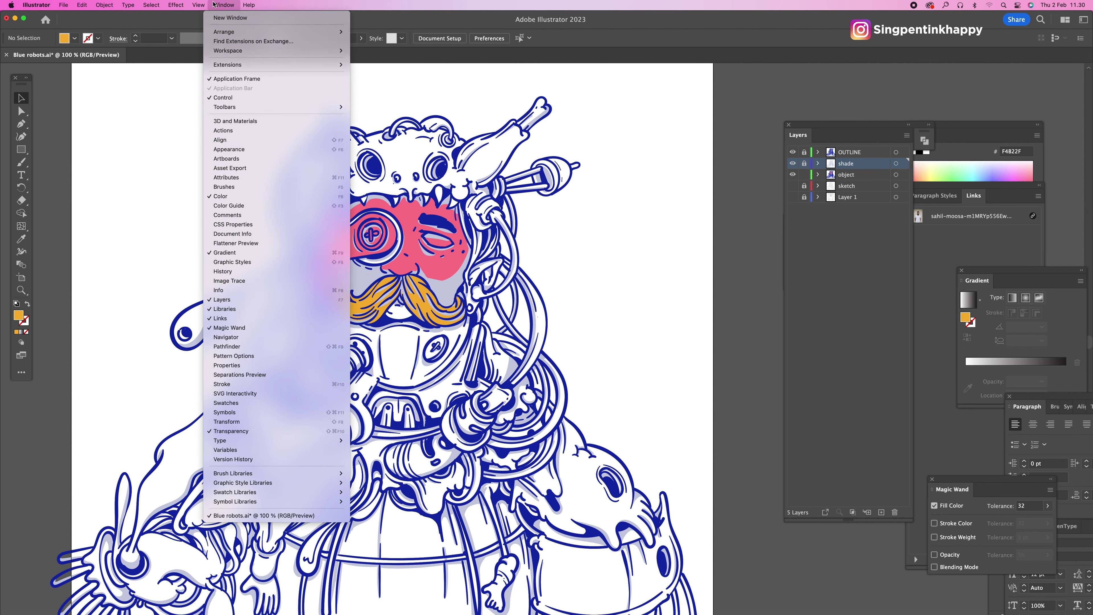
pyautogui.click(236, 432)
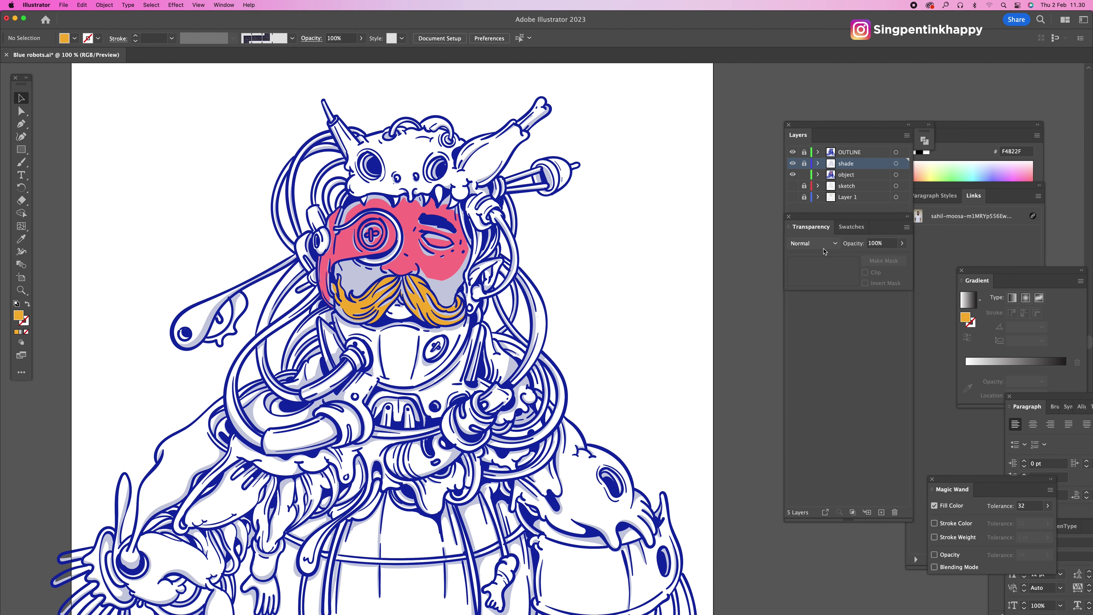
pyautogui.click(804, 164)
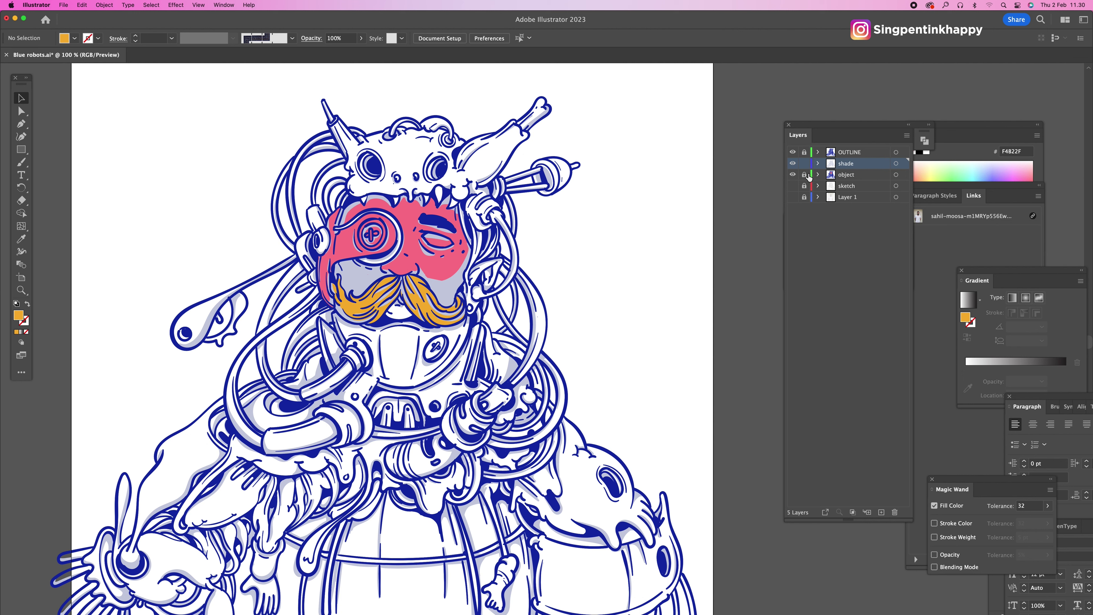
pyautogui.press('super+a')
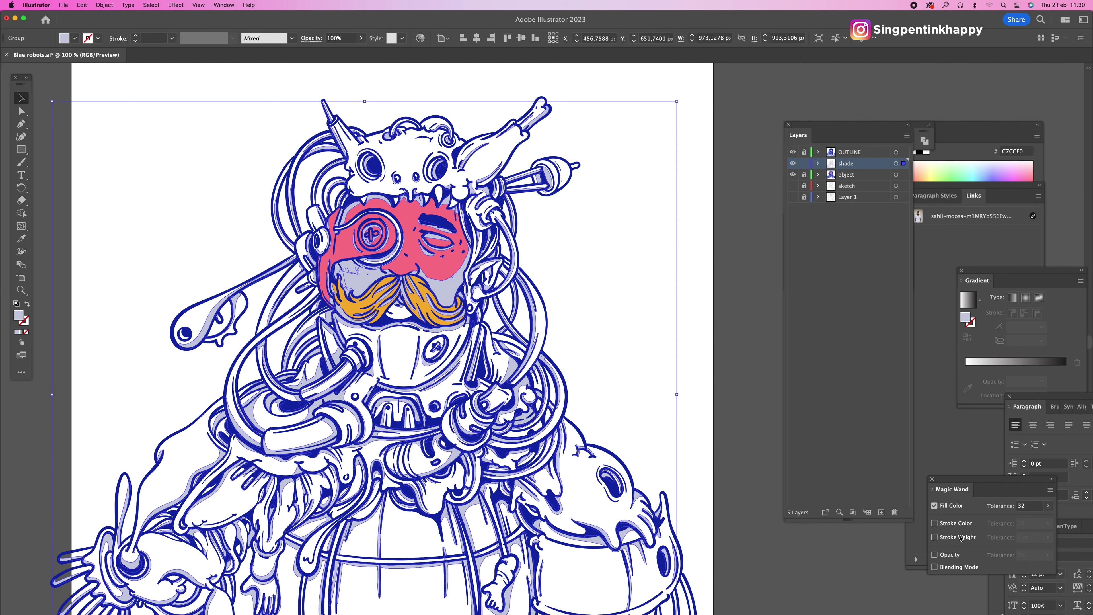
pyautogui.click(224, 5)
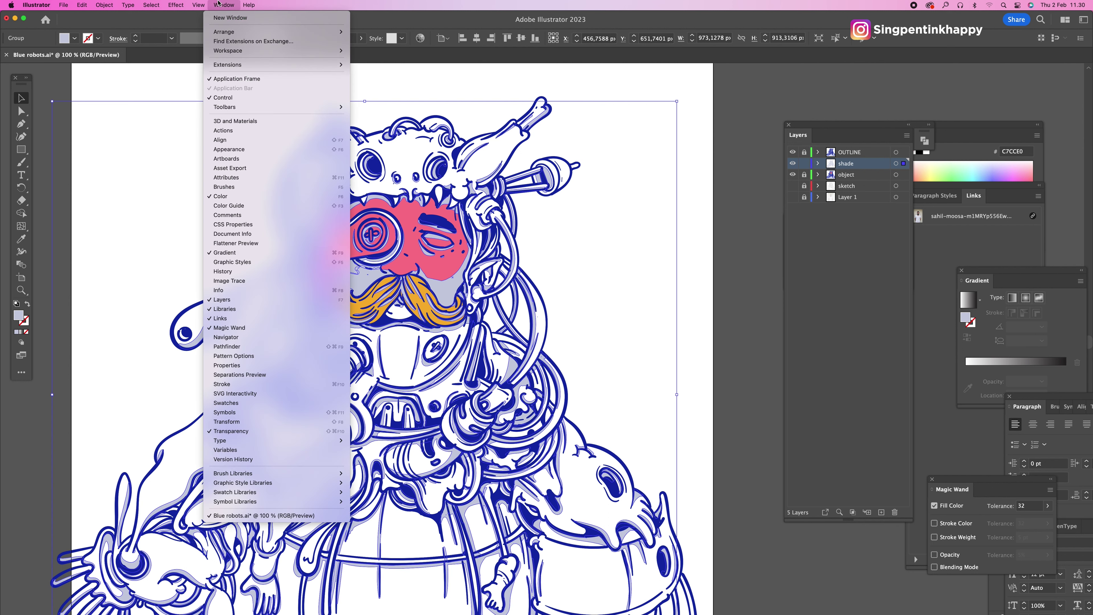
pyautogui.click(233, 431)
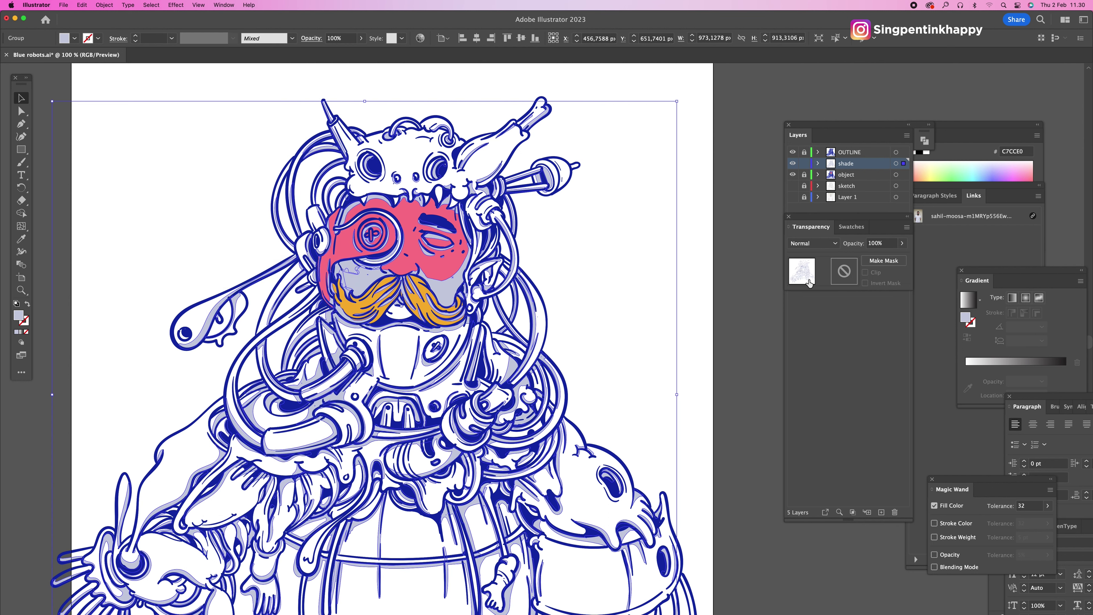
pyautogui.click(813, 244)
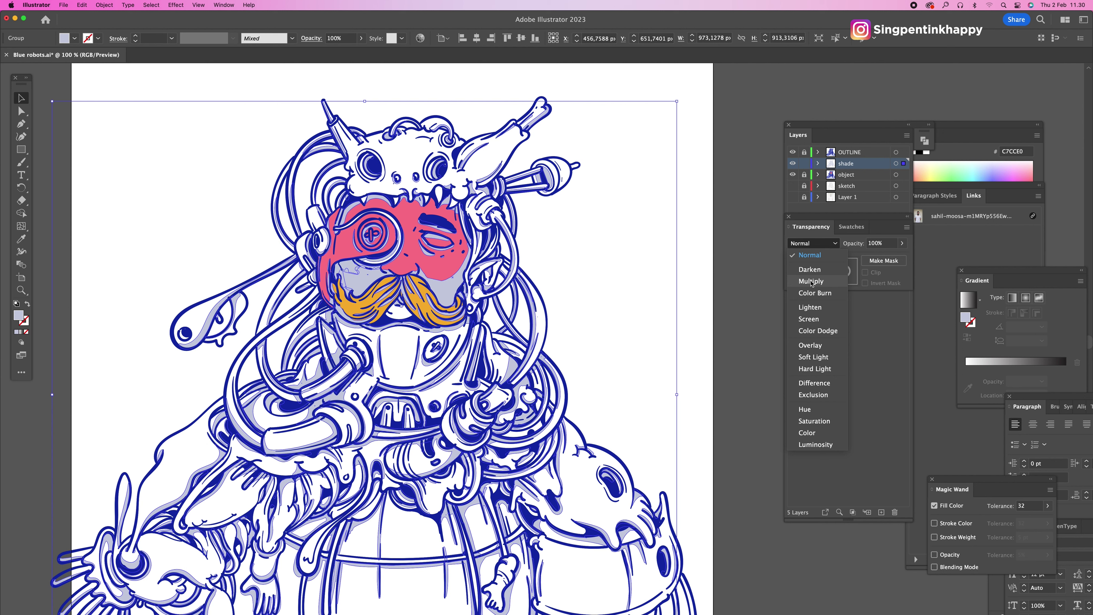
pyautogui.click(812, 281)
pyautogui.click(725, 312)
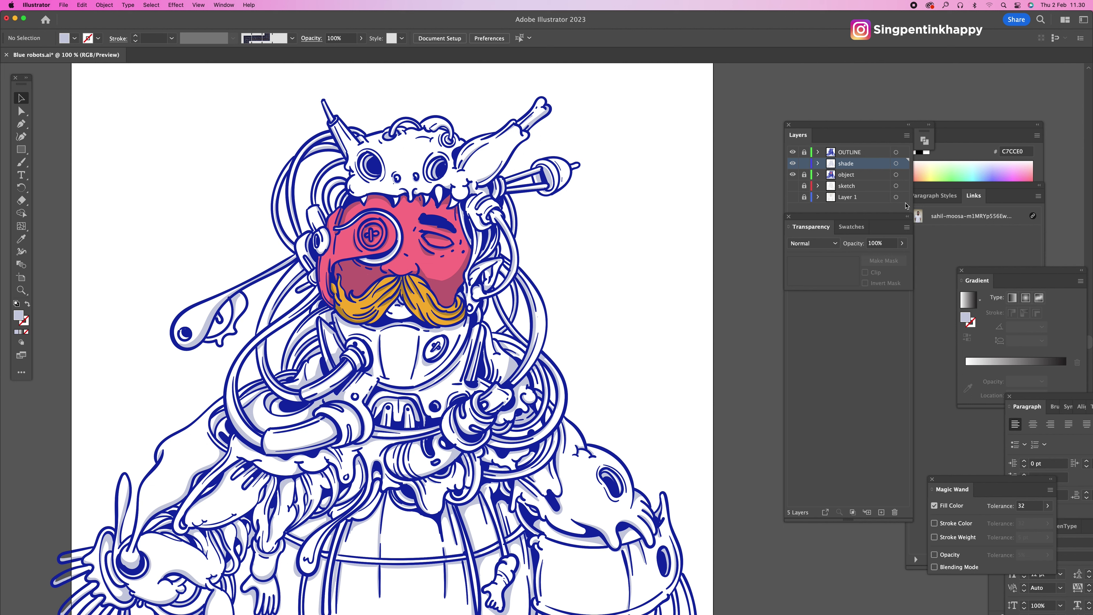
# Step: Lock the shade layer, unlock the object layer and select its line-art group for colouring with Shape Builder
pyautogui.click(805, 164)
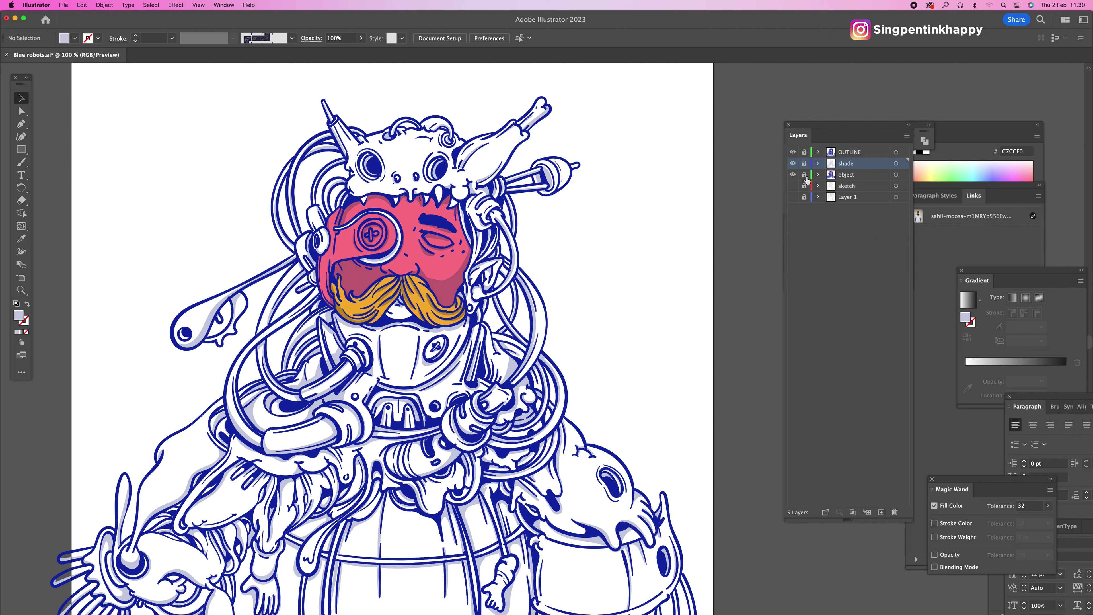
pyautogui.click(857, 179)
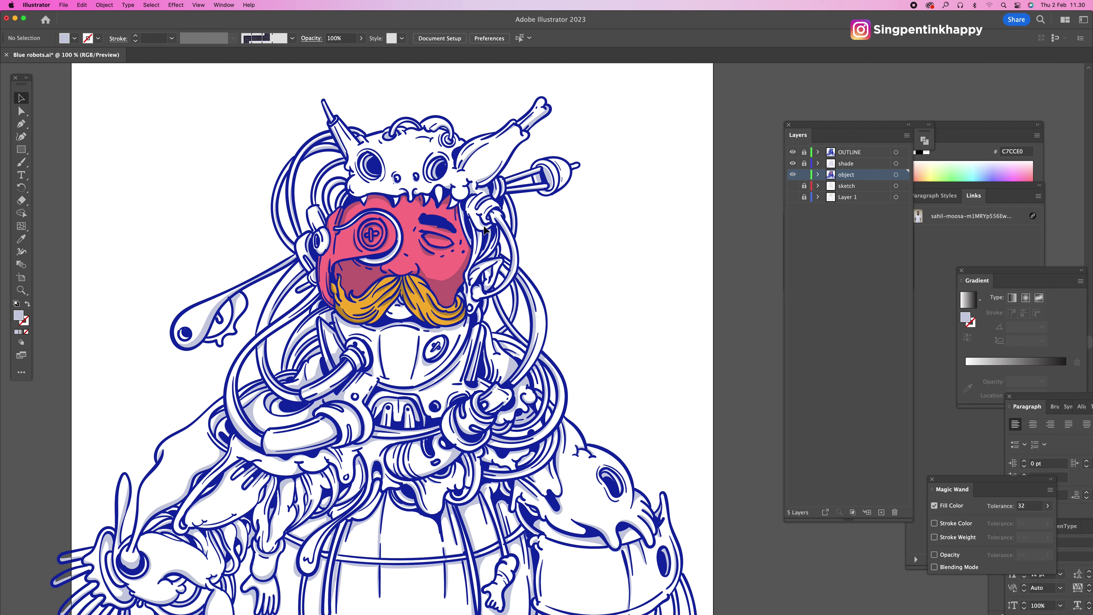
pyautogui.click(458, 366)
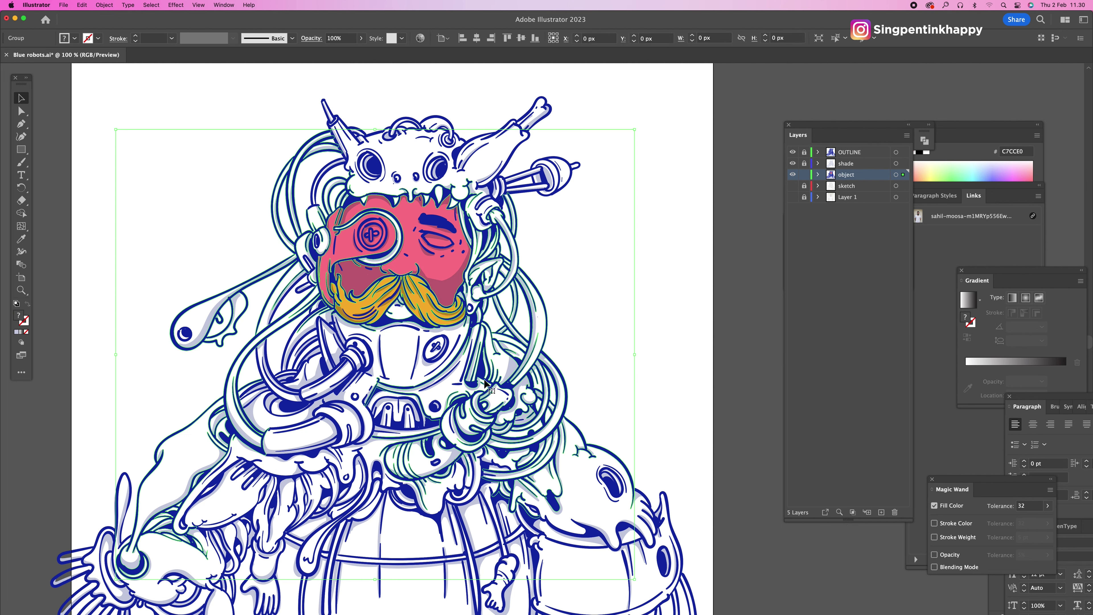
pyautogui.press('y')
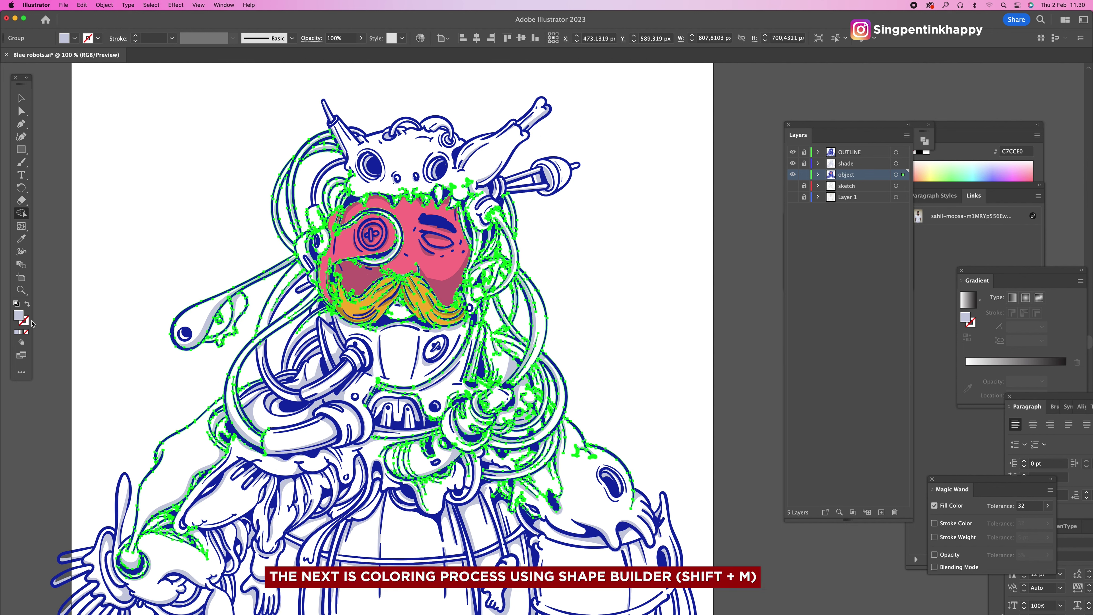
# Step: Choose the dark teal fill 4C7884 and colour the collar area below the face mask, hiding the selection edges
pyautogui.doubleClick(18, 316)
pyautogui.moveTo(822, 456); pyautogui.dragTo(823, 467)
pyautogui.click(751, 435)
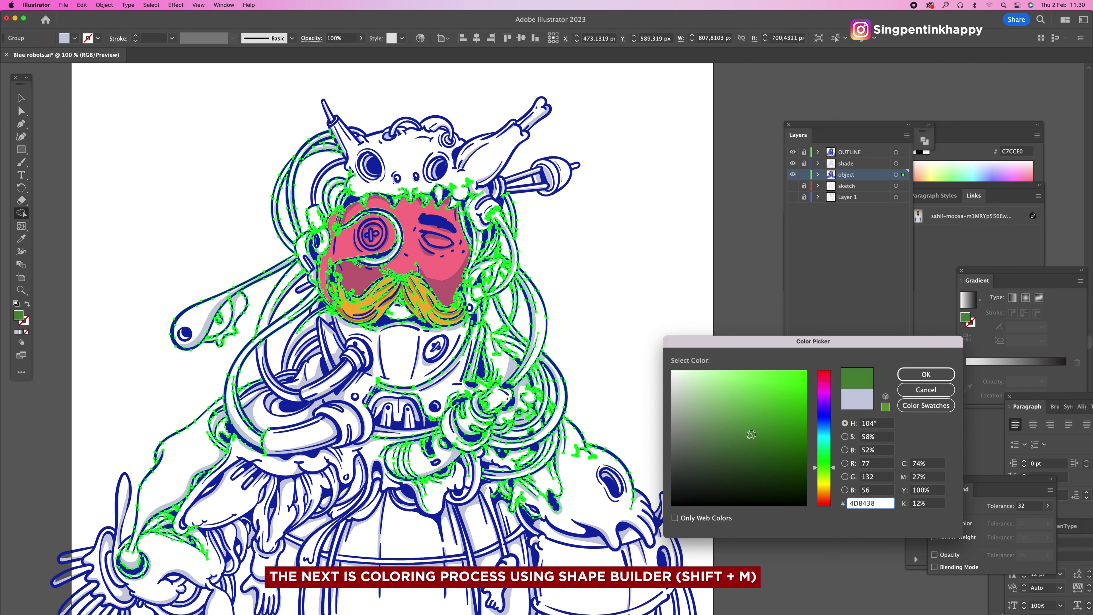
pyautogui.moveTo(821, 466); pyautogui.dragTo(823, 474)
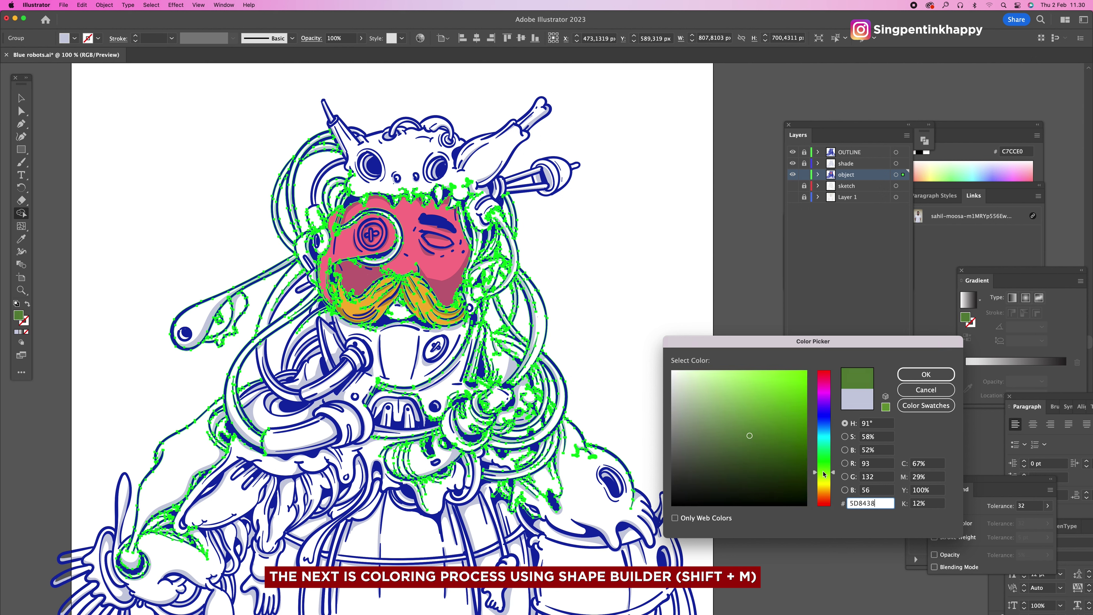
pyautogui.click(823, 435)
pyautogui.click(729, 436)
pyautogui.click(926, 374)
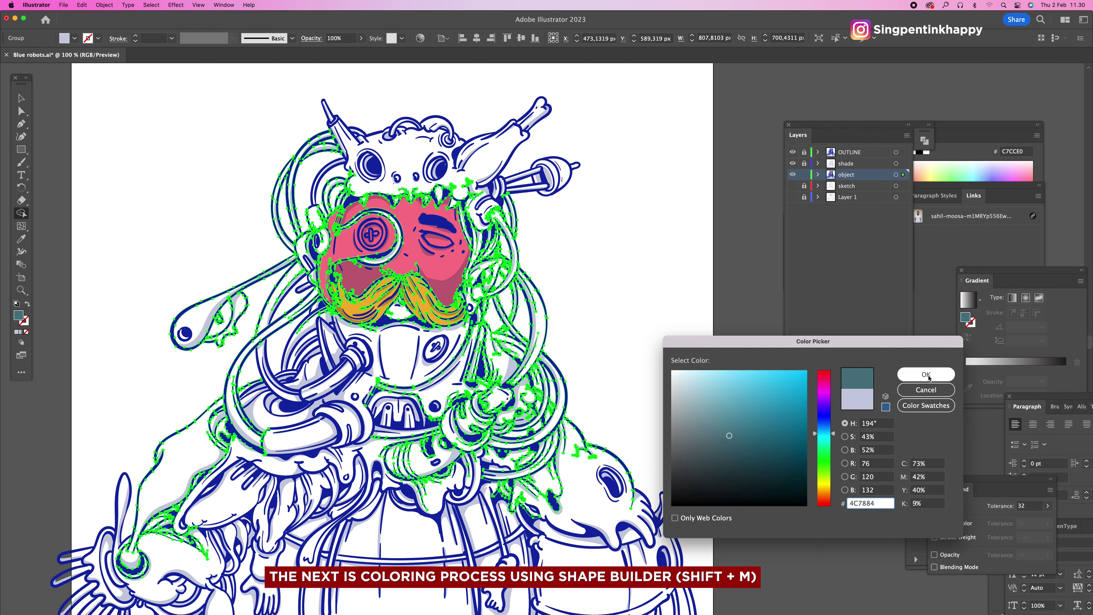
pyautogui.click(574, 505)
pyautogui.press('super+h')
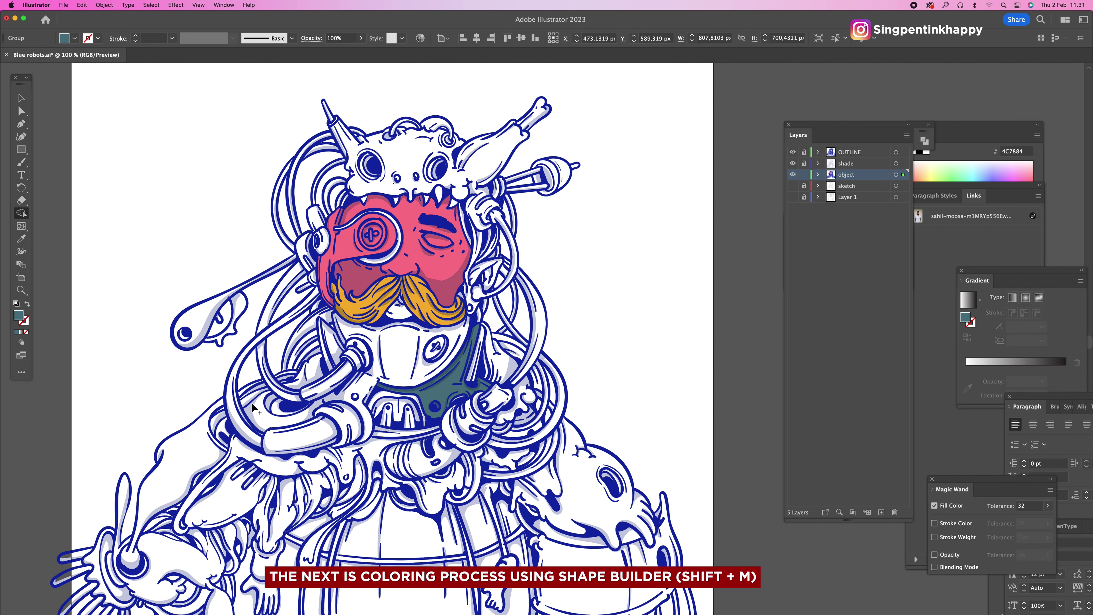
# Step: Set the fill to tan C9C39D and colour the long hoses looping beside the head and over the chest
pyautogui.doubleClick(18, 315)
pyautogui.write('C9C39D')
pyautogui.press('Return')
pyautogui.click(286, 422)
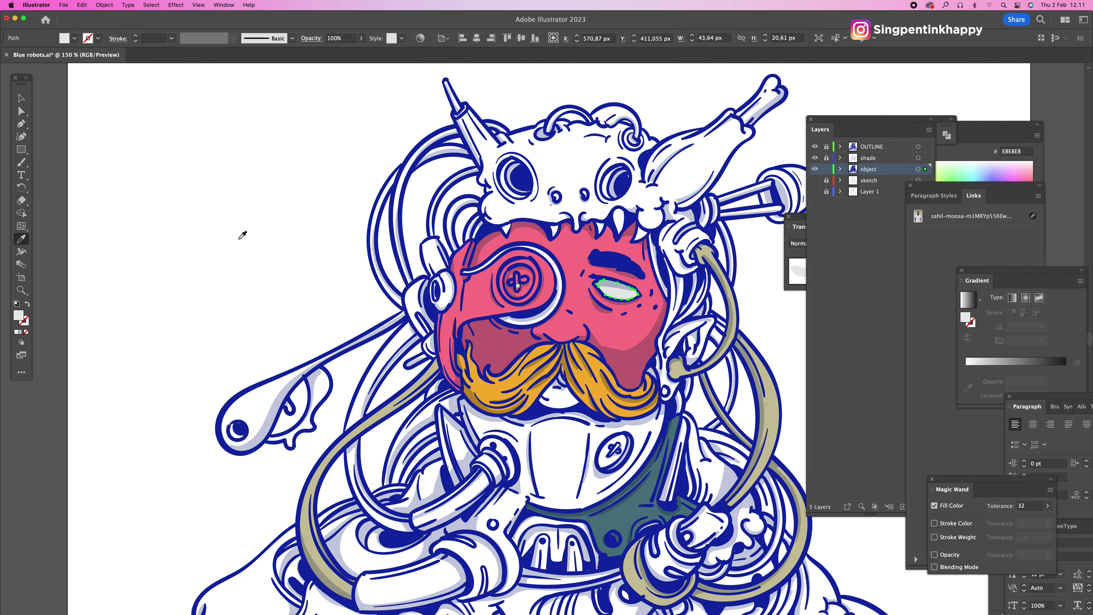
# Step: Select the object artwork again and colour the face mask and the adjoining shoulder plate with a light teal fill
pyautogui.press('y')
pyautogui.click(552, 441)
pyautogui.doubleClick(18, 315)
pyautogui.press('Return')
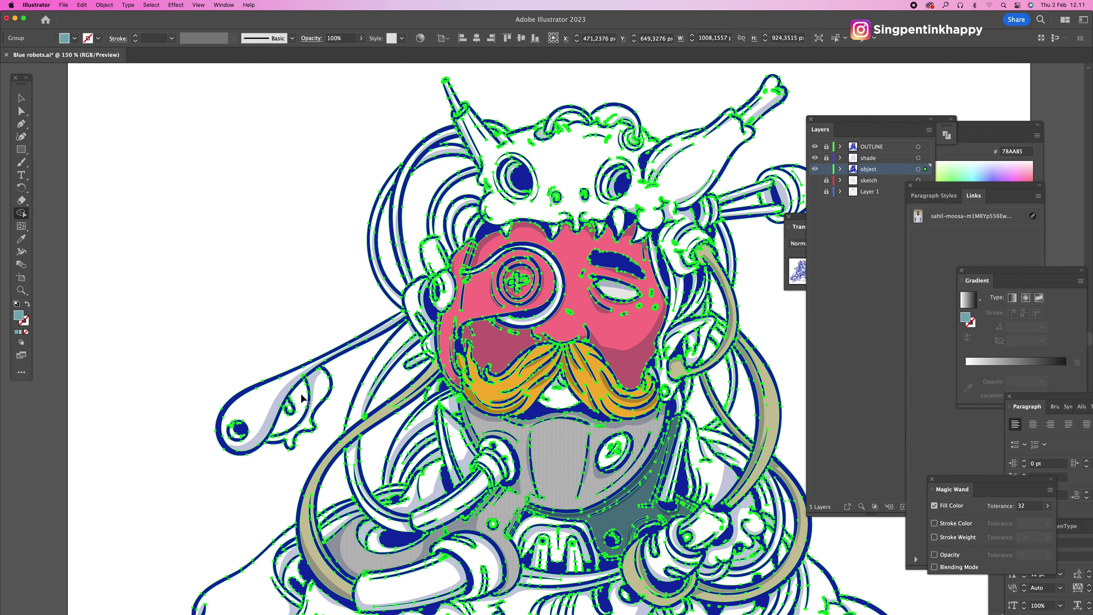
# Step: Set the fill to orange F9764E and colour the skull helmet and the cuffs at the hose ends
pyautogui.doubleClick(19, 315)
pyautogui.click(766, 373)
pyautogui.press('Return')
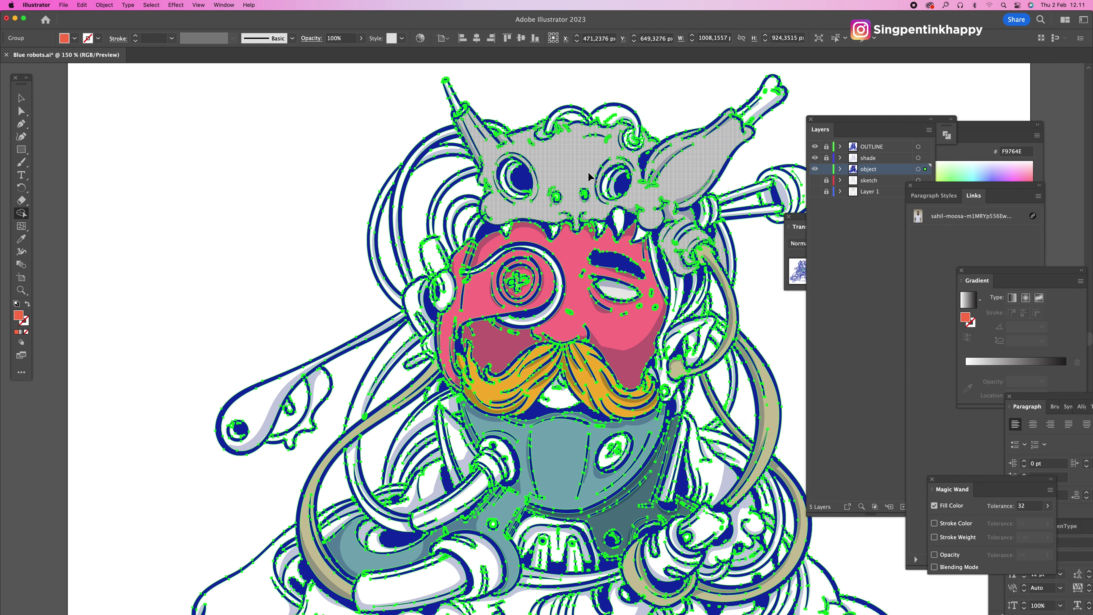
pyautogui.scroll(-3, 590, 176)
pyautogui.hscroll(2, 590, 177)
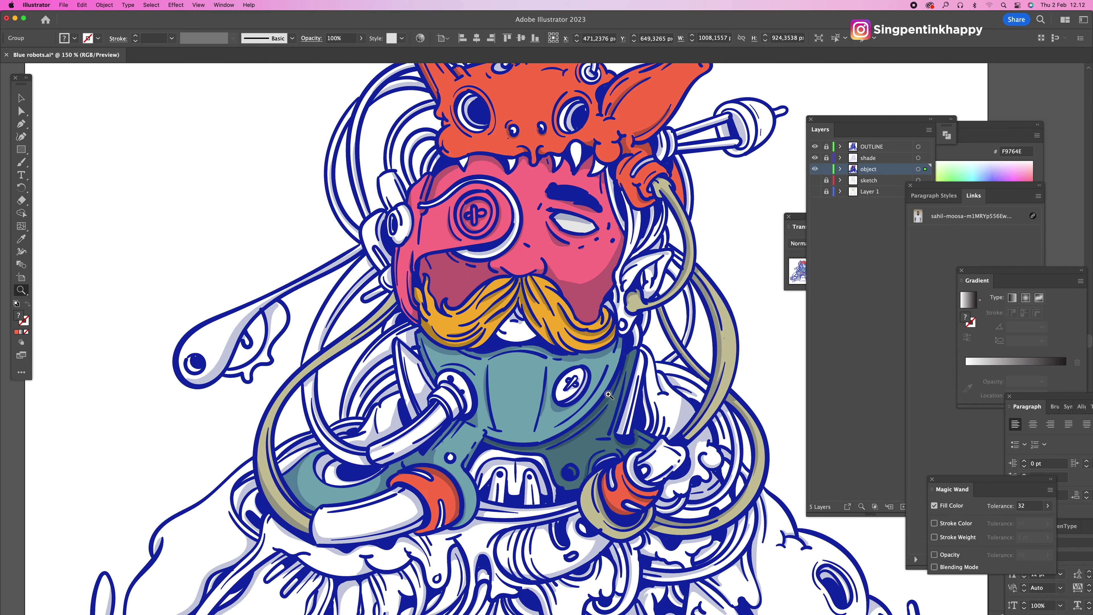
# Step: Choose a mint green fill and colour the dripping slime across the chest and beside the neck
pyautogui.press('super+minus')
pyautogui.doubleClick(19, 316)
pyautogui.click(823, 429)
pyautogui.click(788, 379)
pyautogui.press('Return')
pyautogui.click(632, 306)
pyautogui.press('super+minus')
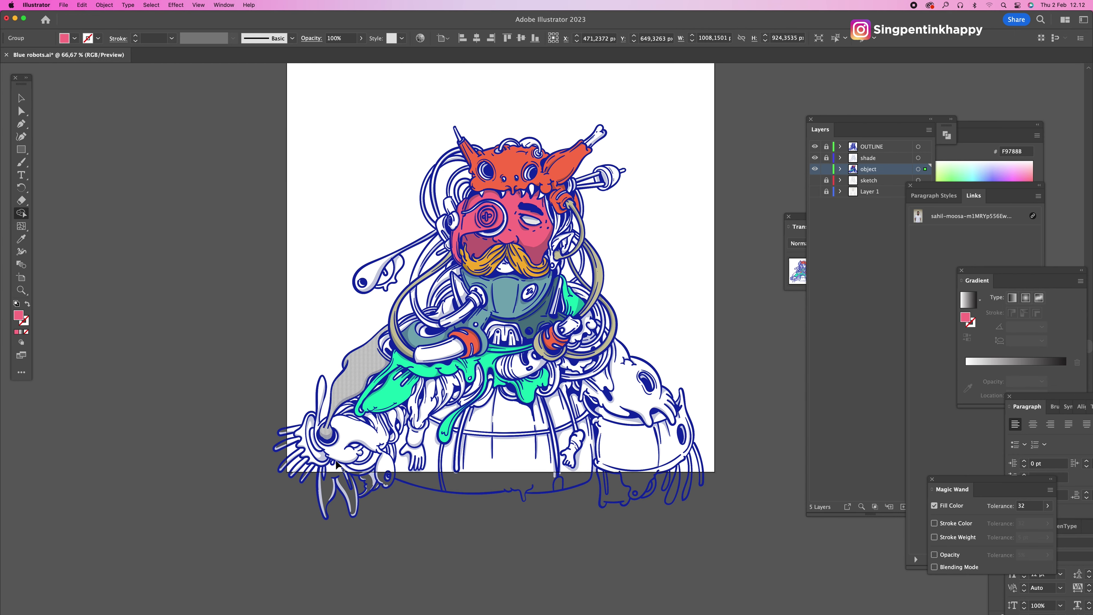
# Step: Colour the shoulders, the shoulder skull, the small hanging arm and the ear with pink F9788B
pyautogui.click(340, 413)
pyautogui.click(429, 413)
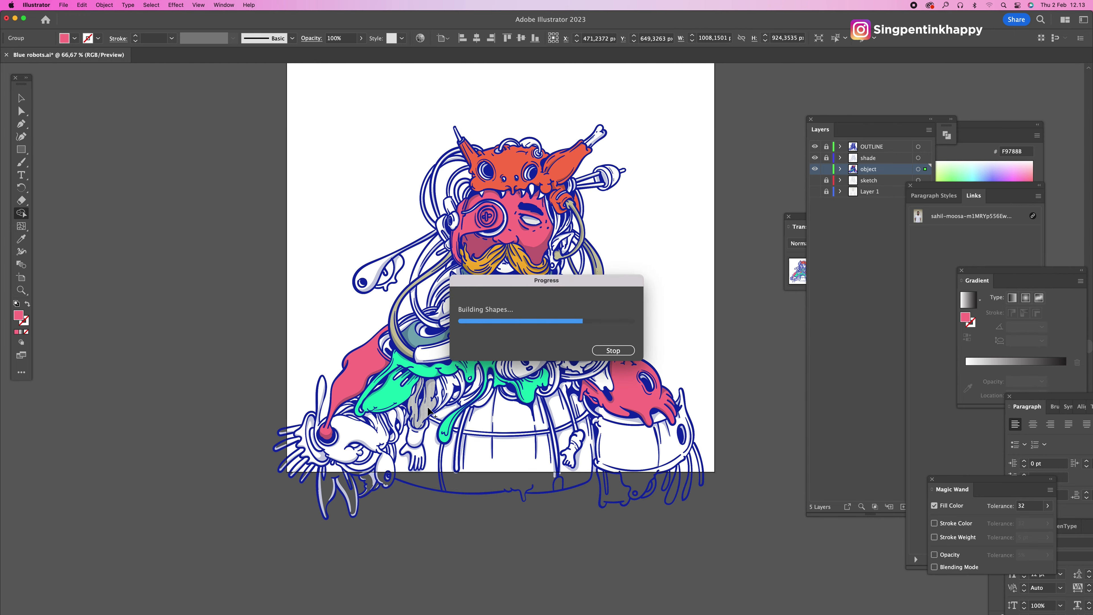
pyautogui.click(457, 394)
pyautogui.click(574, 377)
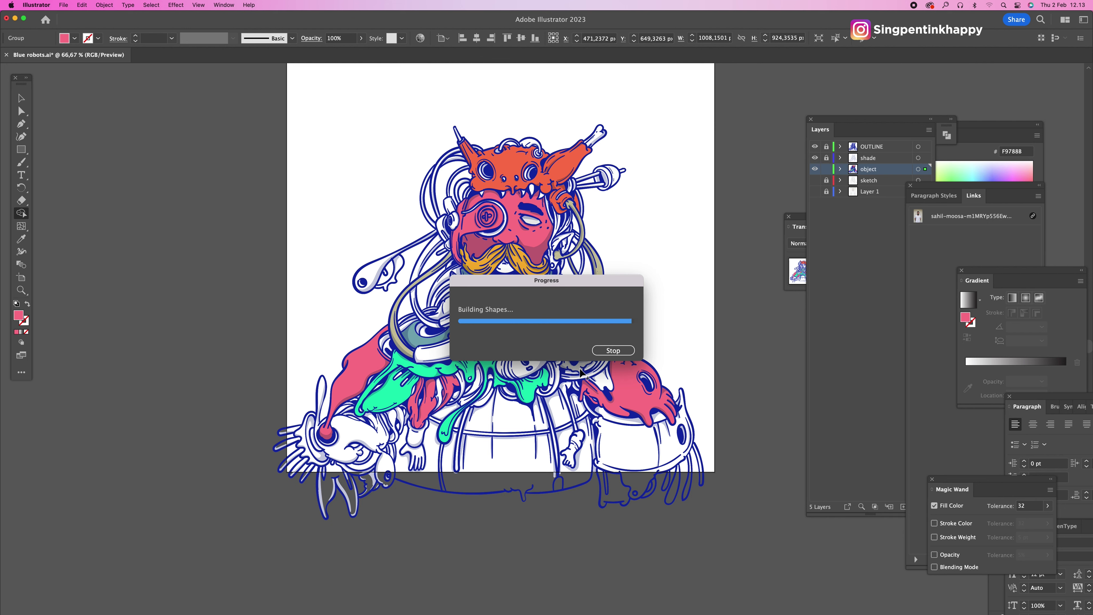
pyautogui.click(630, 368)
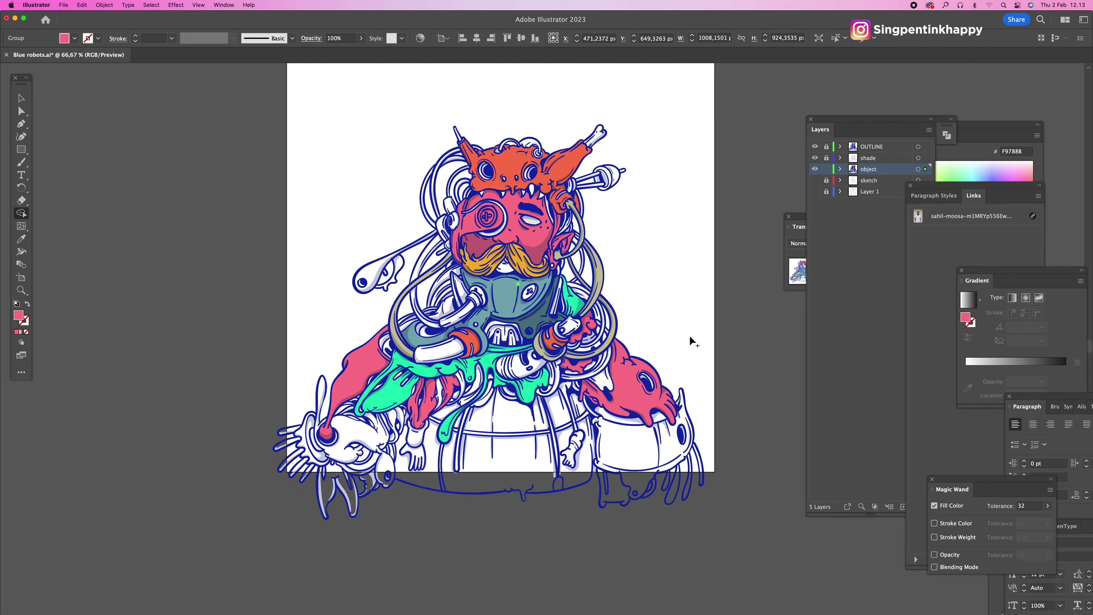
# Step: Set the fill to dark green 47726E and colour the sections of the barrel-shaped torso
pyautogui.hscroll(4, 689, 337)
pyautogui.doubleClick(18, 316)
pyautogui.click(781, 393)
pyautogui.click(922, 373)
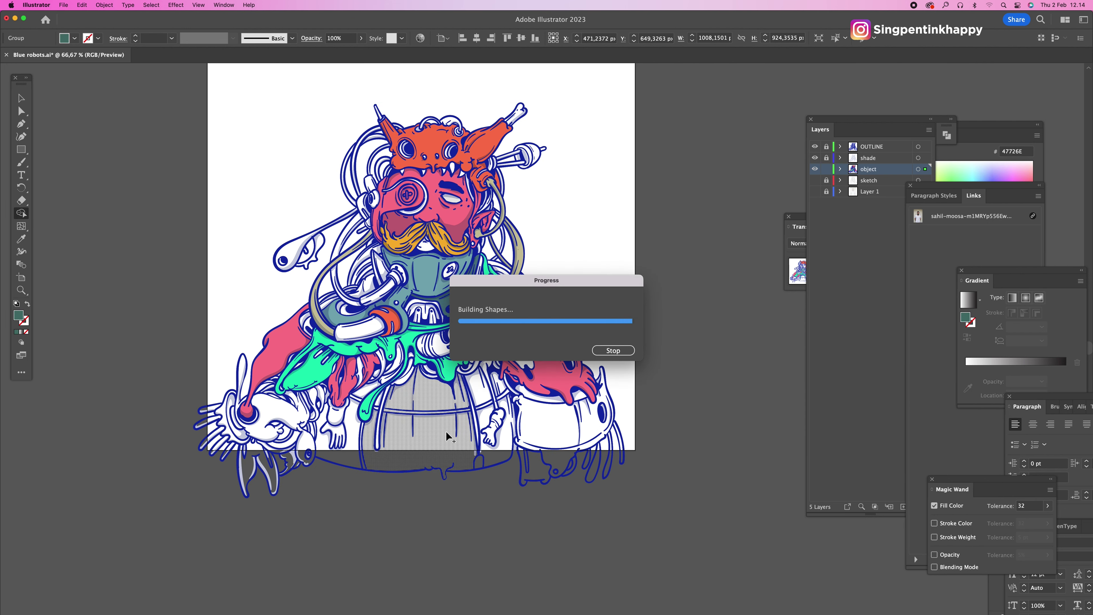
pyautogui.click(447, 433)
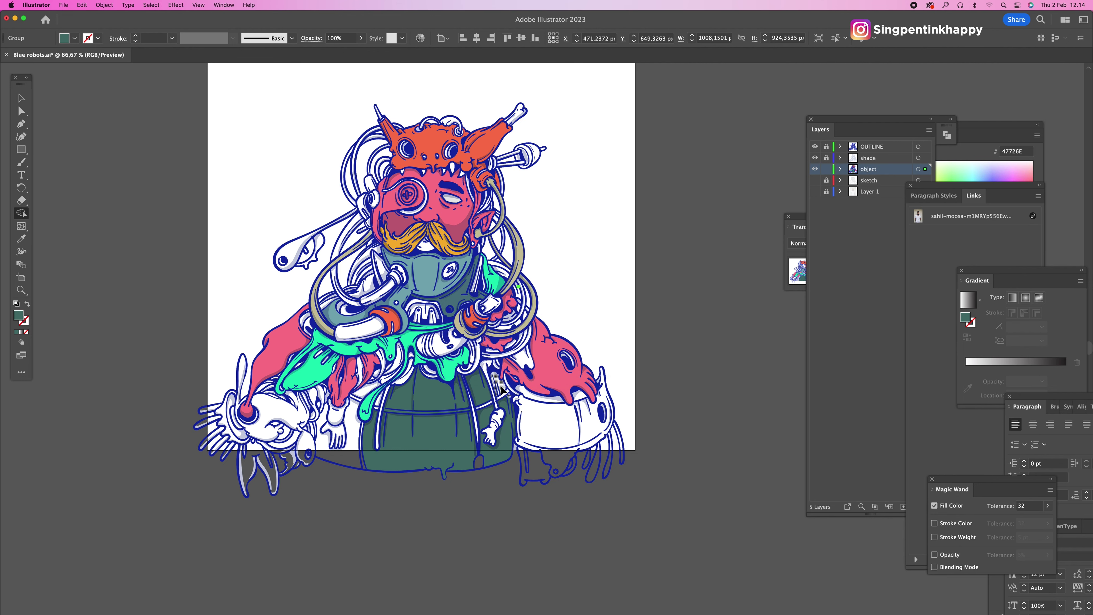
pyautogui.scroll(2, 301, 314)
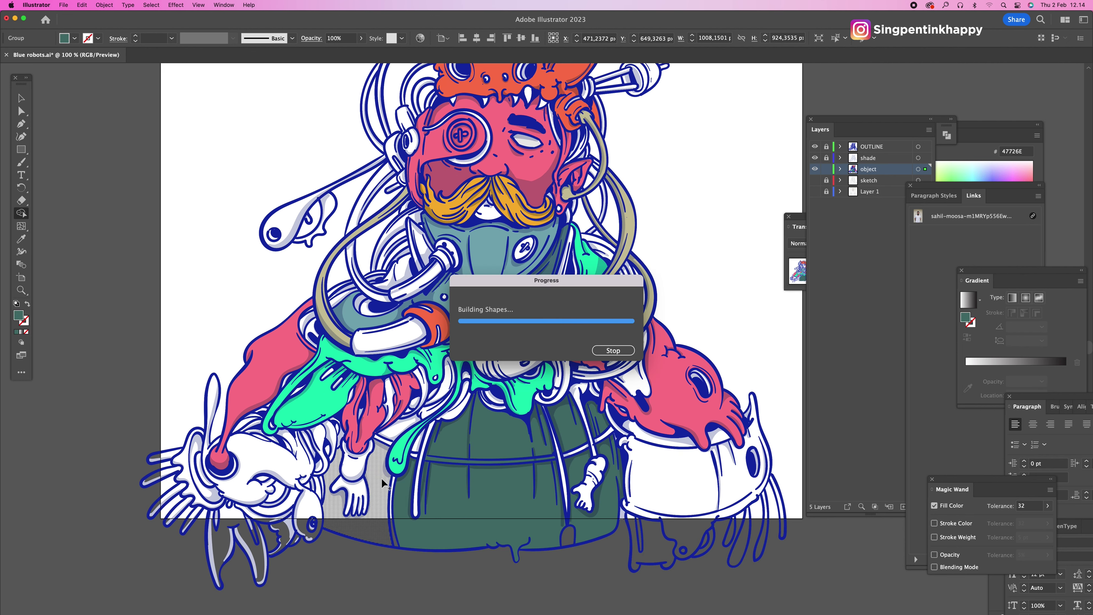
# Step: Set the fill to slate teal 548189 and colour the spikes beside the mask and the areas behind the hoses
pyautogui.doubleClick(18, 315)
pyautogui.click(888, 365)
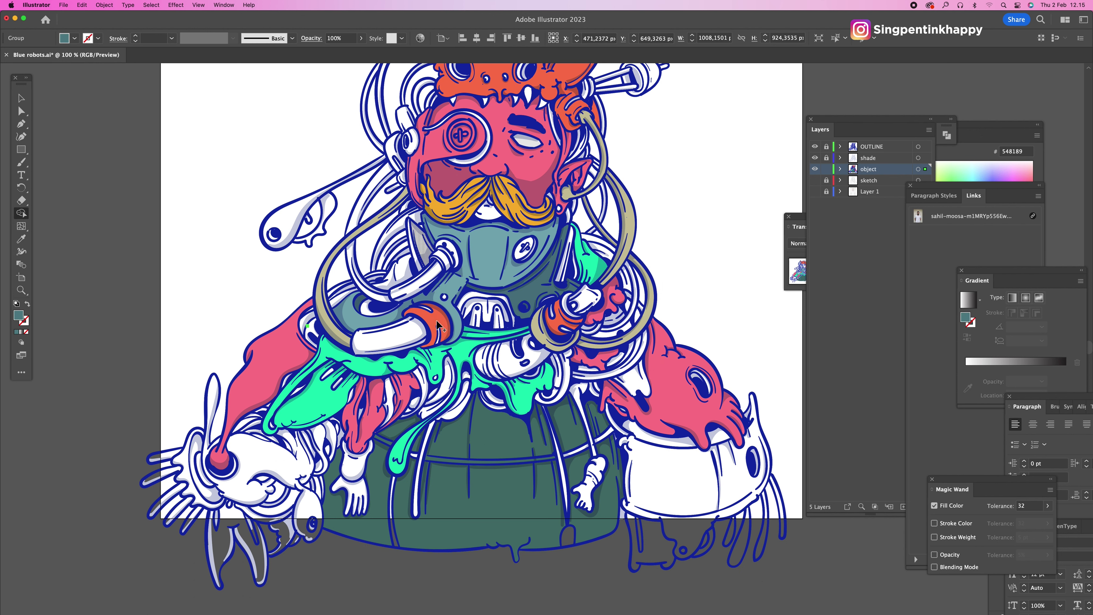
pyautogui.scroll(3, 390, 344)
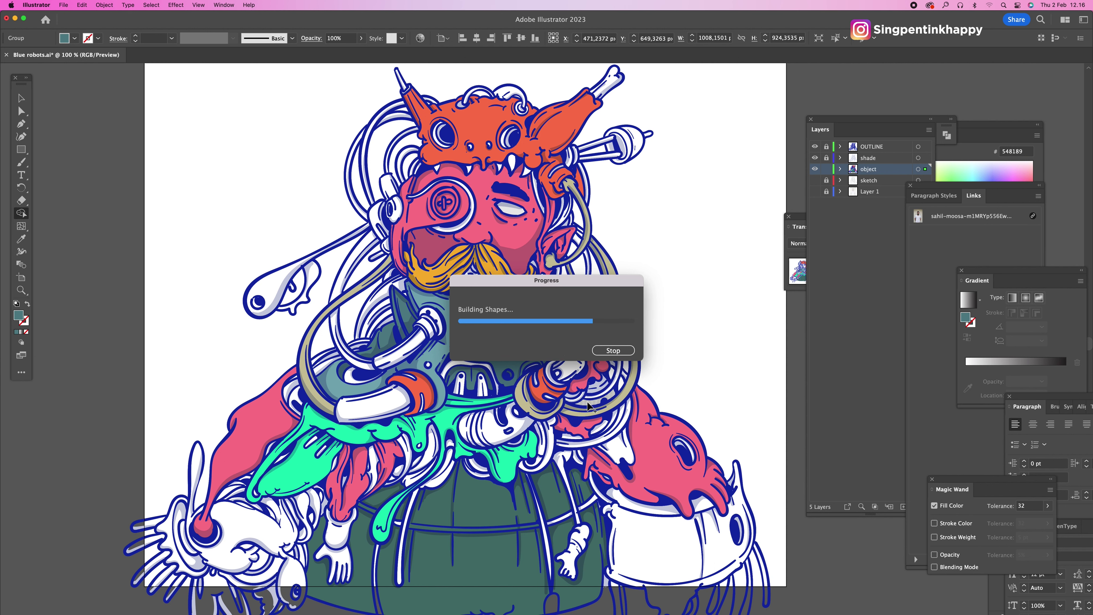
pyautogui.press('a')
pyautogui.click(385, 340)
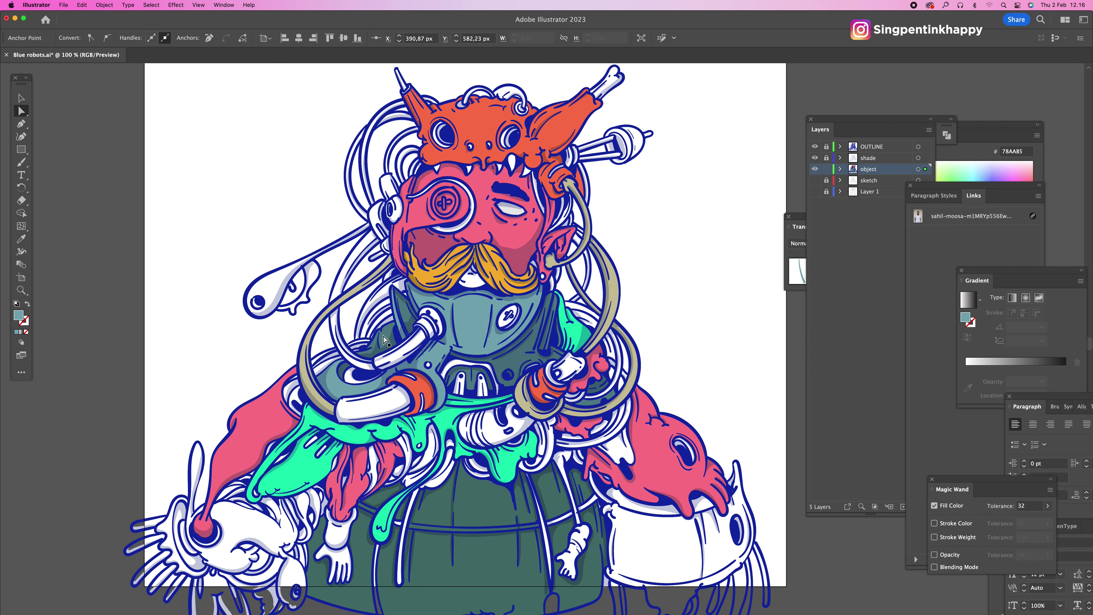
pyautogui.press('v')
pyautogui.click(384, 340)
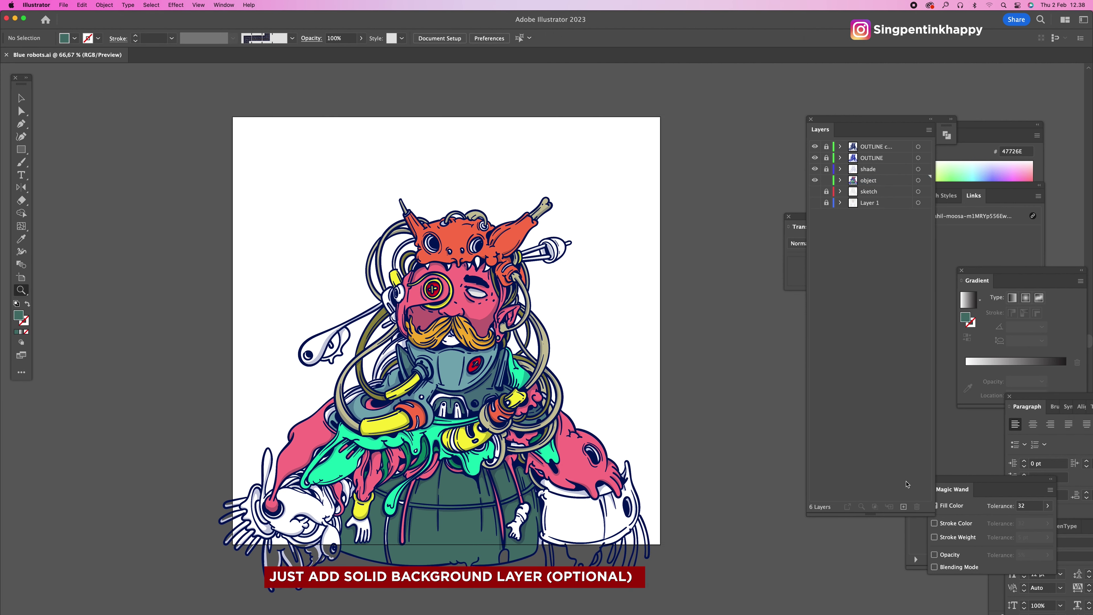
# Step: Add a new layer named background, move it below the object layer and lock the object layer
pyautogui.click(904, 506)
pyautogui.doubleClick(870, 181)
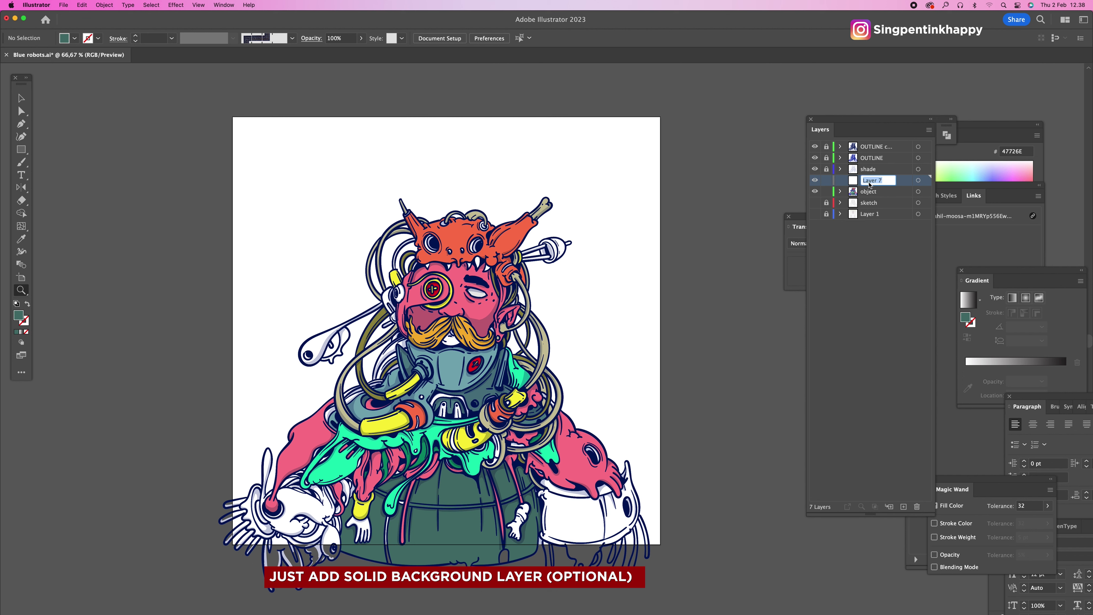
pyautogui.write('N')
pyautogui.press('Return')
pyautogui.moveTo(893, 187); pyautogui.dragTo(891, 202)
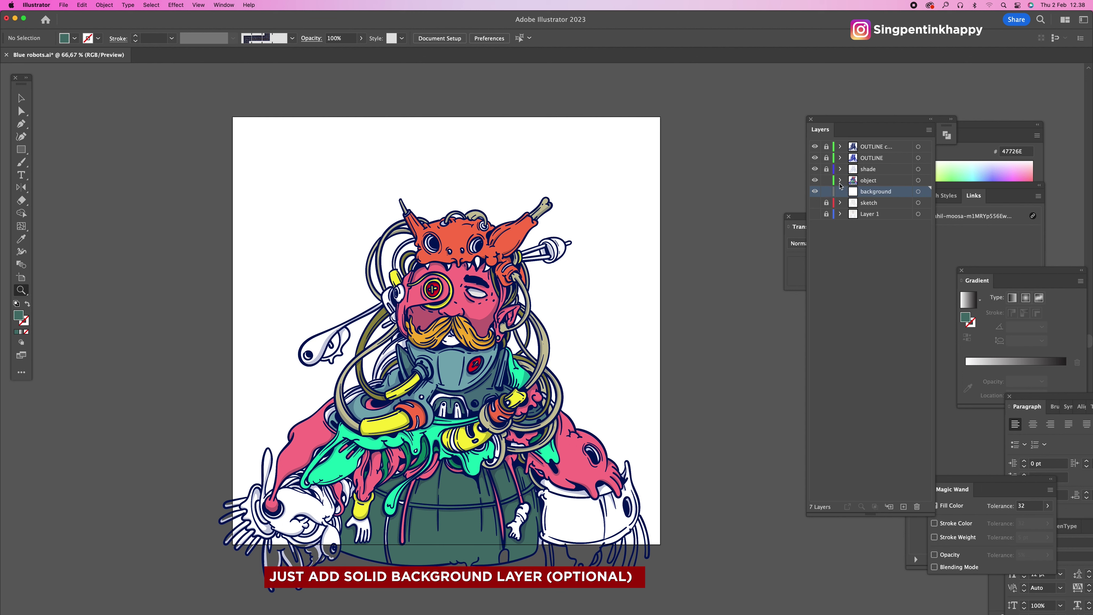
pyautogui.click(827, 181)
# Step: Draw a background rectangle of about 1026 by 1029 px over the artboard and fill it with light blue CDE3F7
pyautogui.click(20, 149)
pyautogui.moveTo(227, 116); pyautogui.dragTo(666, 551)
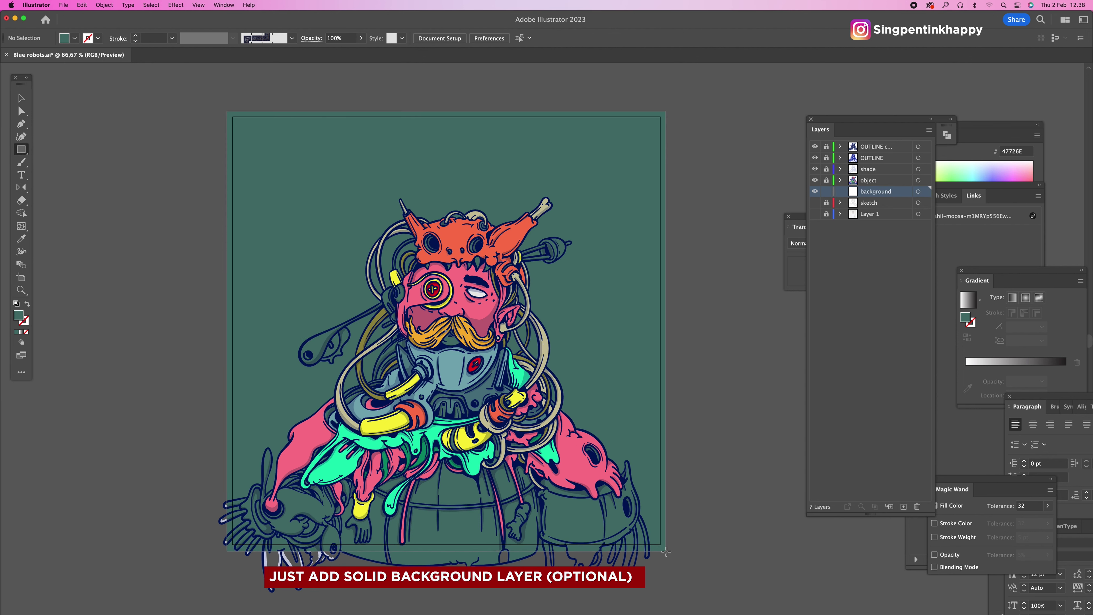
pyautogui.doubleClick(20, 317)
pyautogui.moveTo(793, 377)
pyautogui.mouseDown()
pyautogui.moveTo(789, 409)
pyautogui.moveTo(825, 385)
pyautogui.moveTo(825, 396)
pyautogui.mouseUp()
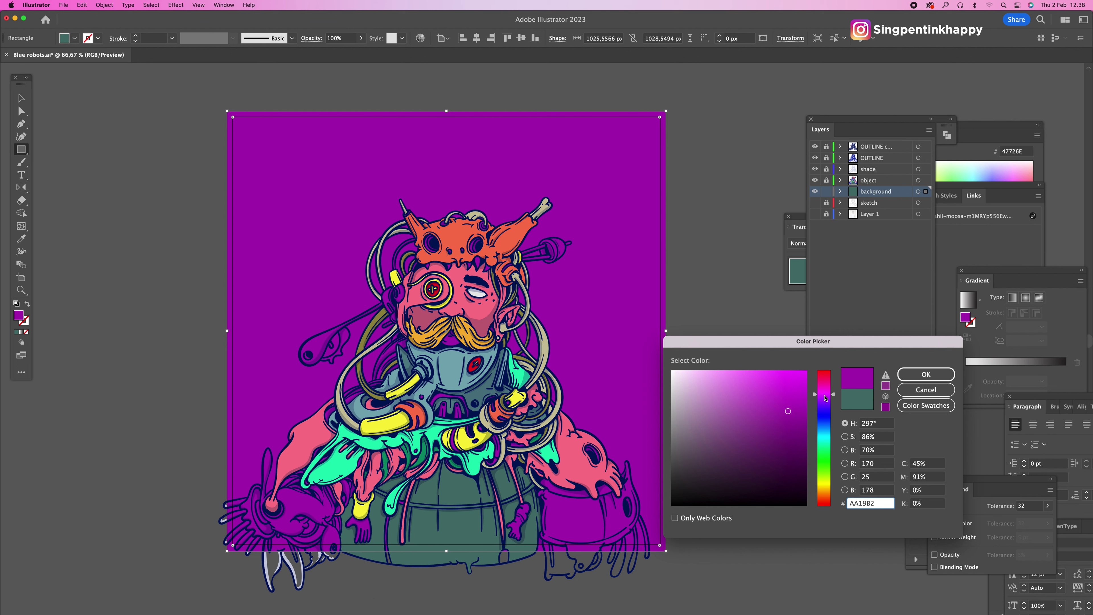
pyautogui.moveTo(796, 431)
pyautogui.mouseDown()
pyautogui.moveTo(793, 459)
pyautogui.moveTo(761, 390)
pyautogui.moveTo(708, 373)
pyautogui.mouseUp()
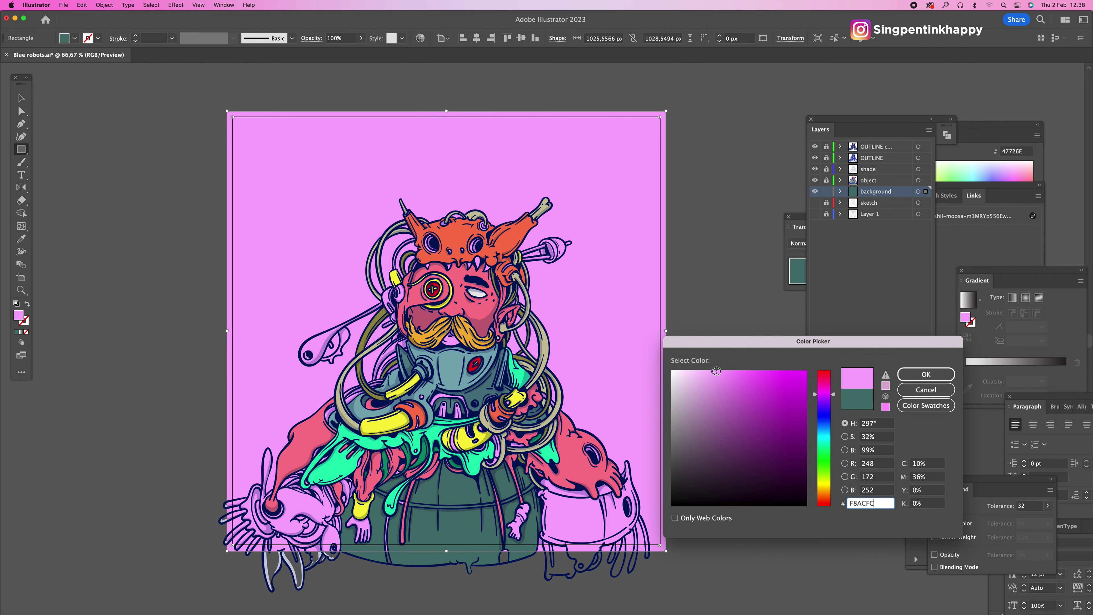
pyautogui.moveTo(824, 474)
pyautogui.mouseDown()
pyautogui.moveTo(824, 495)
pyautogui.moveTo(826, 372)
pyautogui.moveTo(827, 469)
pyautogui.mouseUp()
pyautogui.click(764, 406)
pyautogui.moveTo(764, 405); pyautogui.dragTo(695, 374)
pyautogui.moveTo(825, 469); pyautogui.dragTo(825, 427)
pyautogui.click(926, 374)
# Step: Lock the background layer, unlock the object layer and colour the hanging eyeball and the round ear fitting cream
pyautogui.click(826, 191)
pyautogui.click(826, 180)
pyautogui.press('super+1')
pyautogui.press('y')
pyautogui.click(472, 278)
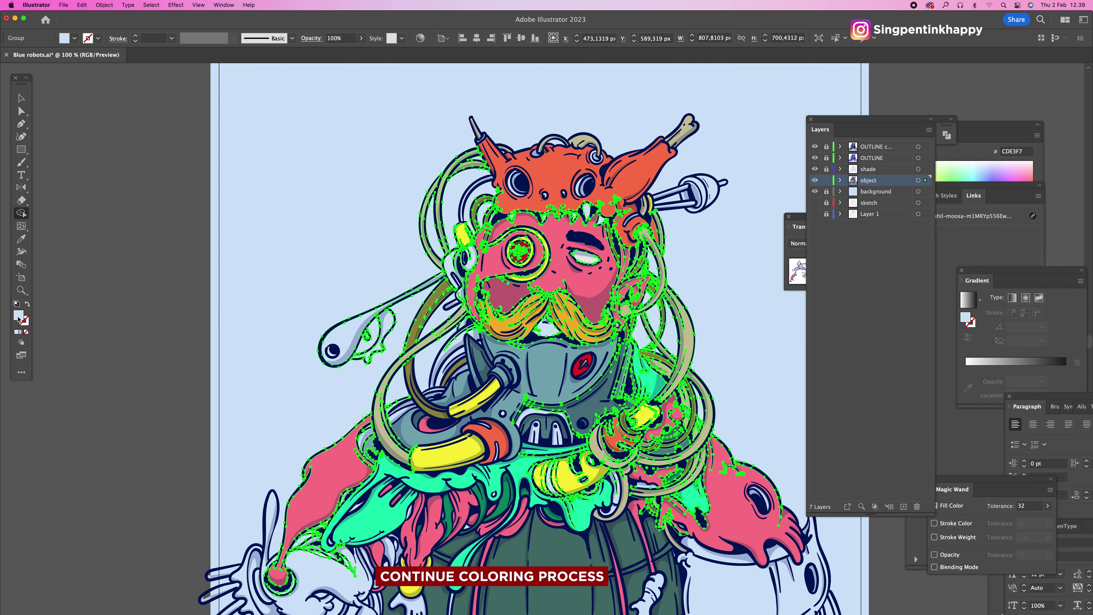
pyautogui.click(470, 258)
# Step: Colour the plug beside the horned skull cap with a cream tip and yellow-olive D3D067 inner parts
pyautogui.press('v')
pyautogui.click(637, 172)
pyautogui.hotkey('shift', 'm')
pyautogui.click(711, 194)
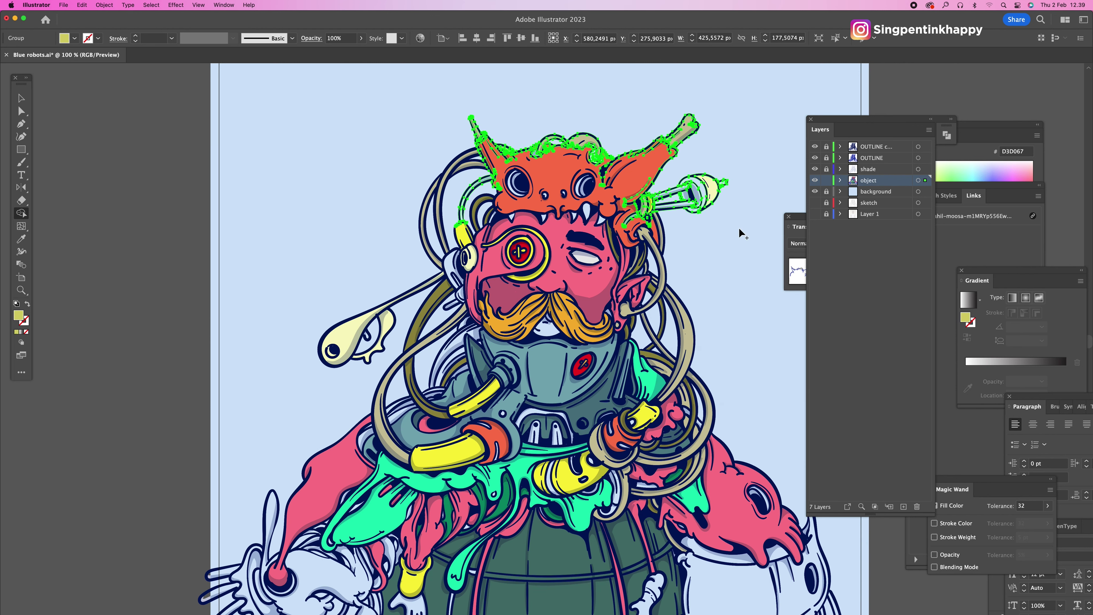
pyautogui.click(691, 191)
# Step: Colour the ear fitting's side parts and the thin inner hoses beside the mask with yellow-olive D3D067
pyautogui.press('v')
pyautogui.click(473, 277)
pyautogui.scroll(3, 402, 344)
pyautogui.press('y')
pyautogui.click(529, 380)
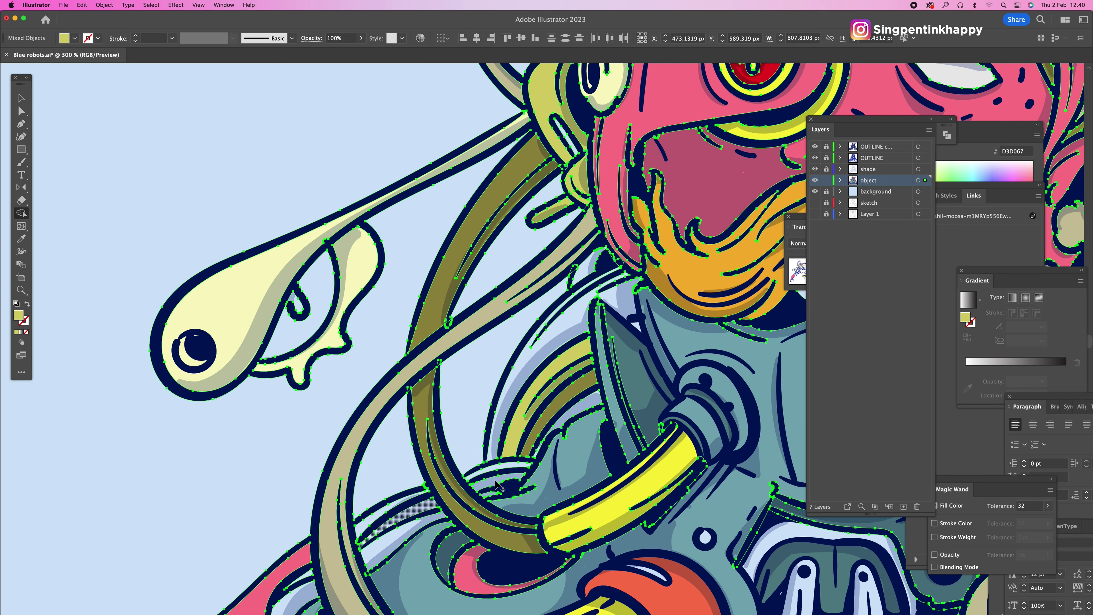
pyautogui.scroll(-5, 525, 344)
pyautogui.scroll(-5, 520, 315)
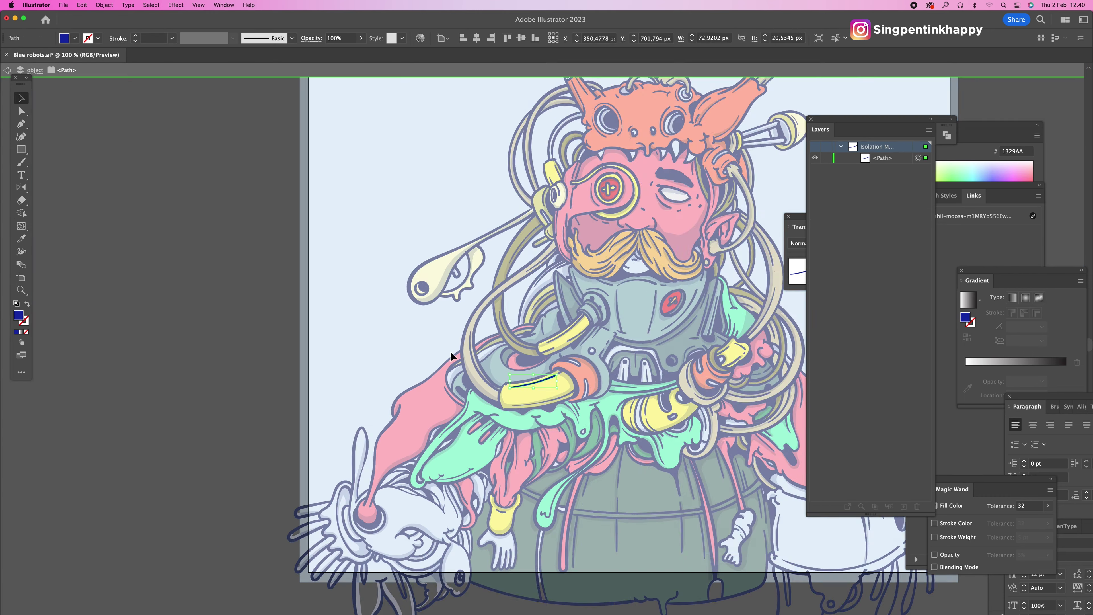
# Step: Colour the remaining uncoloured armour areas between the hoses and the pink shoulder teal
pyautogui.scroll(3, 450, 351)
pyautogui.click(476, 338)
pyautogui.keyDown('shift'); pyautogui.click(476, 337); pyautogui.keyUp('shift')
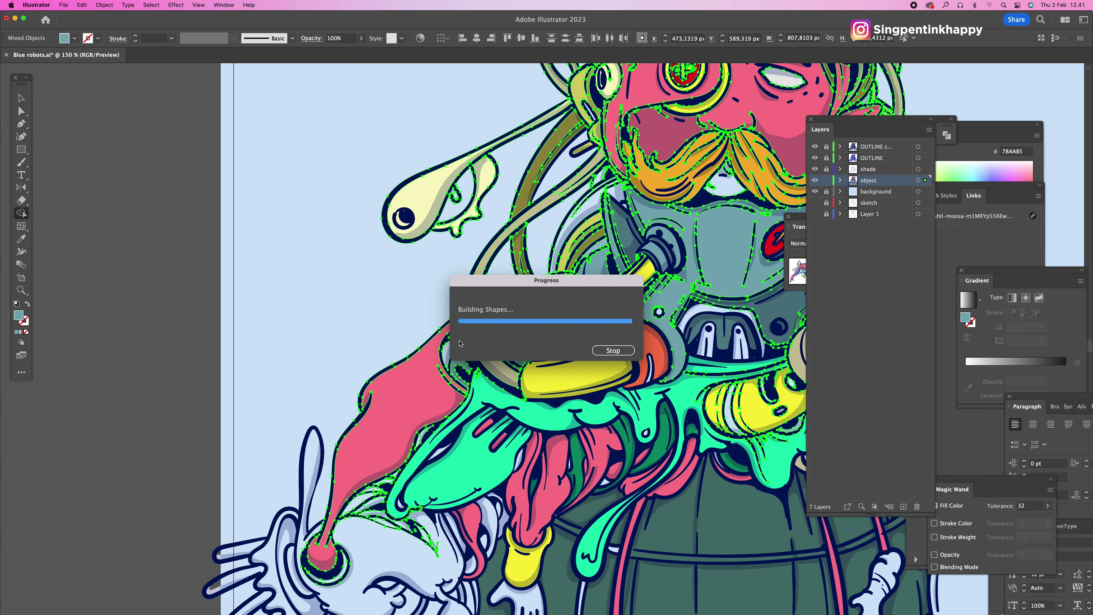
pyautogui.press('super+minus')
pyautogui.press('super+minus')
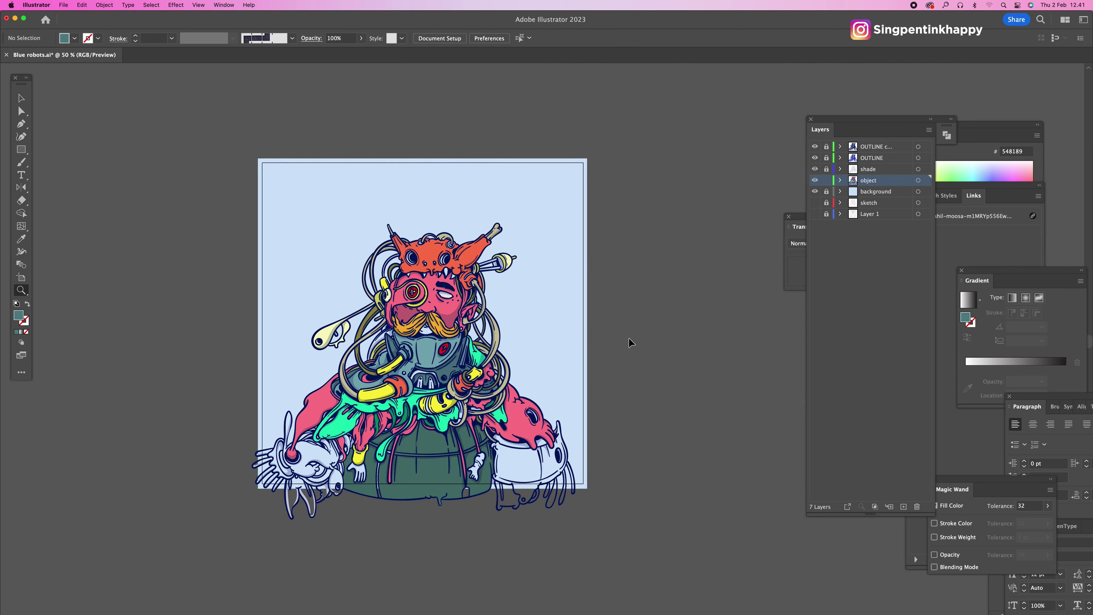
# Step: Colour the bucket-shaped arm and its drips grey, and pick a new fill colour
pyautogui.press('super+equal')
pyautogui.press('y')
pyautogui.click(697, 487)
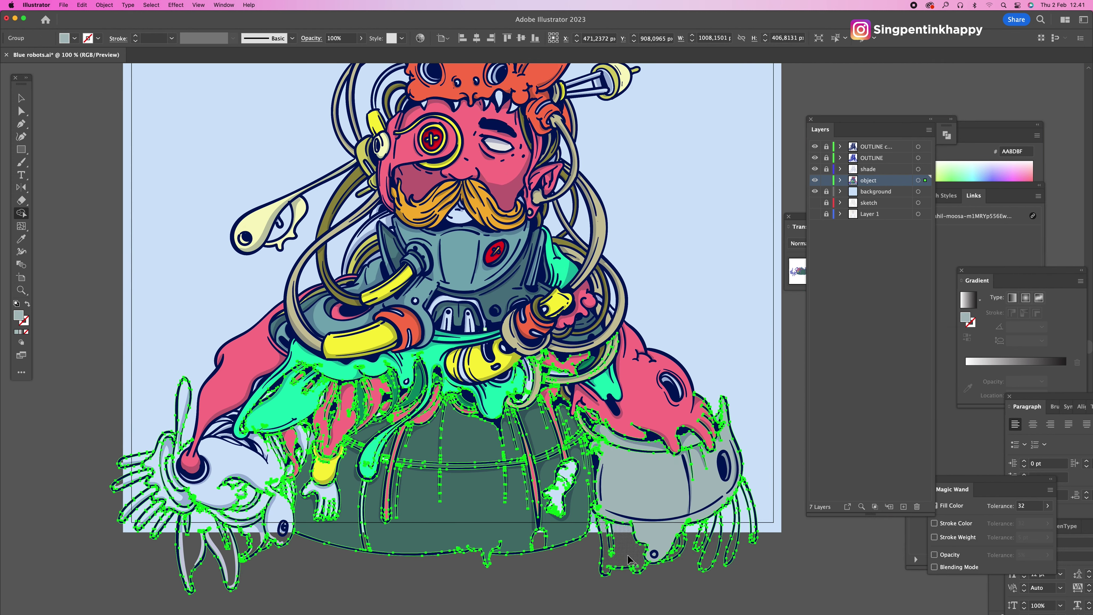
pyautogui.doubleClick(965, 317)
pyautogui.click(925, 375)
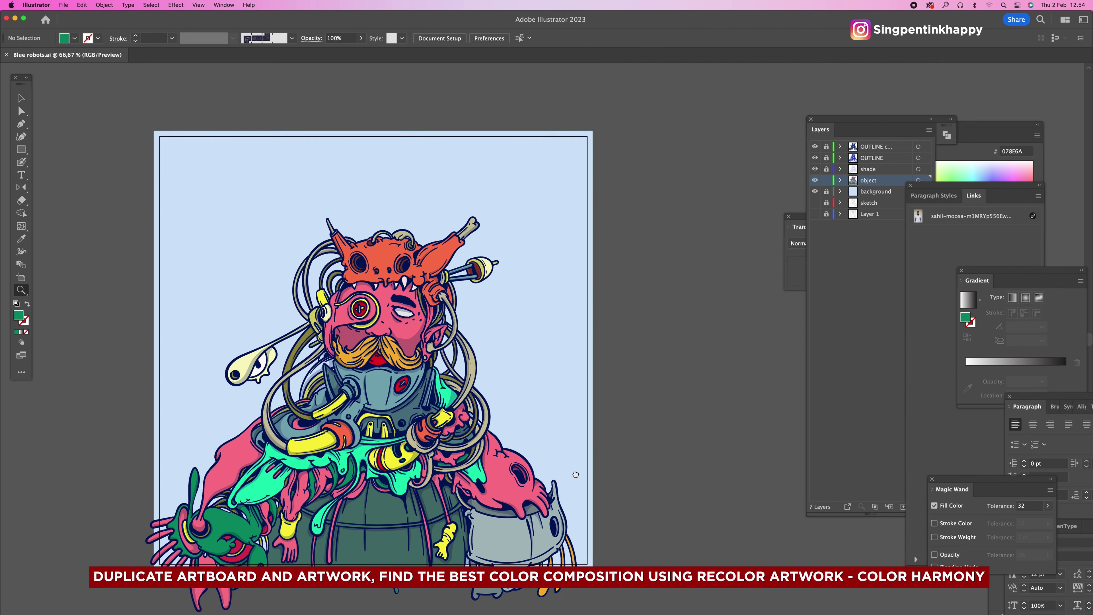
# Step: Unlock the artwork and background layers and duplicate the artboard with its artwork beside the original
pyautogui.keyDown('alt'); pyautogui.click(575, 474); pyautogui.keyUp('alt')
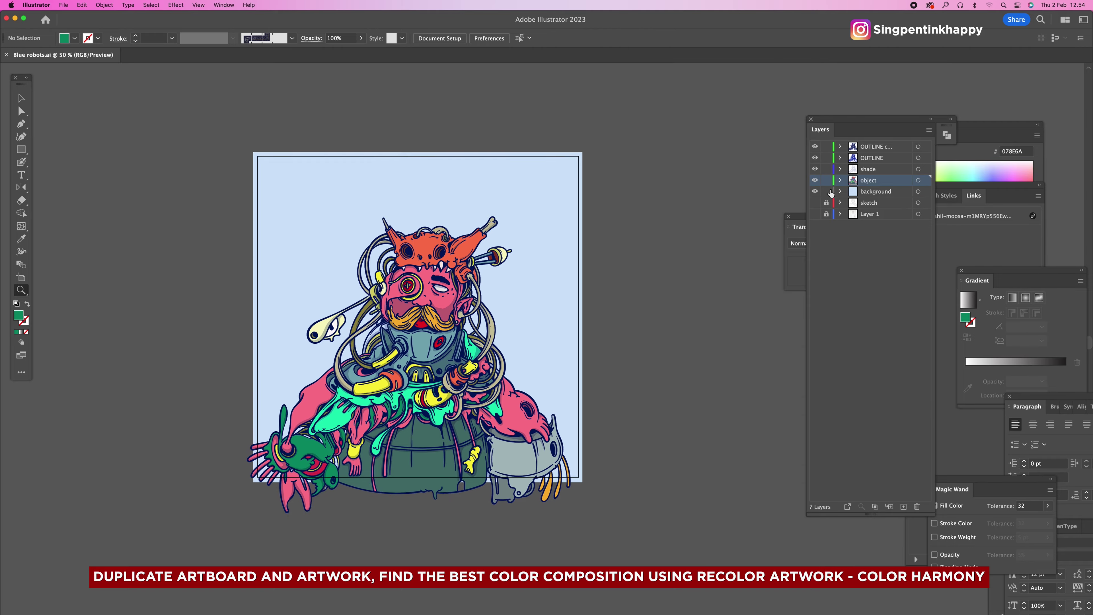
pyautogui.hotkey('shift', 'o')
pyautogui.moveTo(329, 363); pyautogui.dragTo(681, 362)
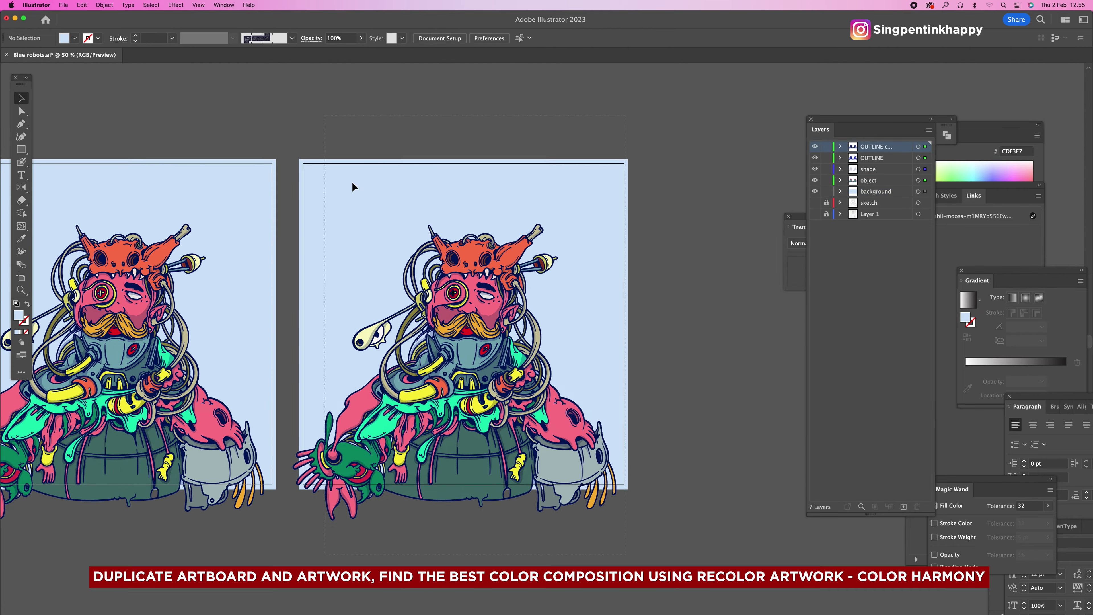
# Step: Open Recolor Artwork for the duplicated artwork and shift its colours on the harmony wheel
pyautogui.click(420, 38)
pyautogui.click(750, 212)
pyautogui.moveTo(805, 280)
pyautogui.mouseDown()
pyautogui.moveTo(818, 264)
pyautogui.moveTo(813, 275)
pyautogui.mouseUp()
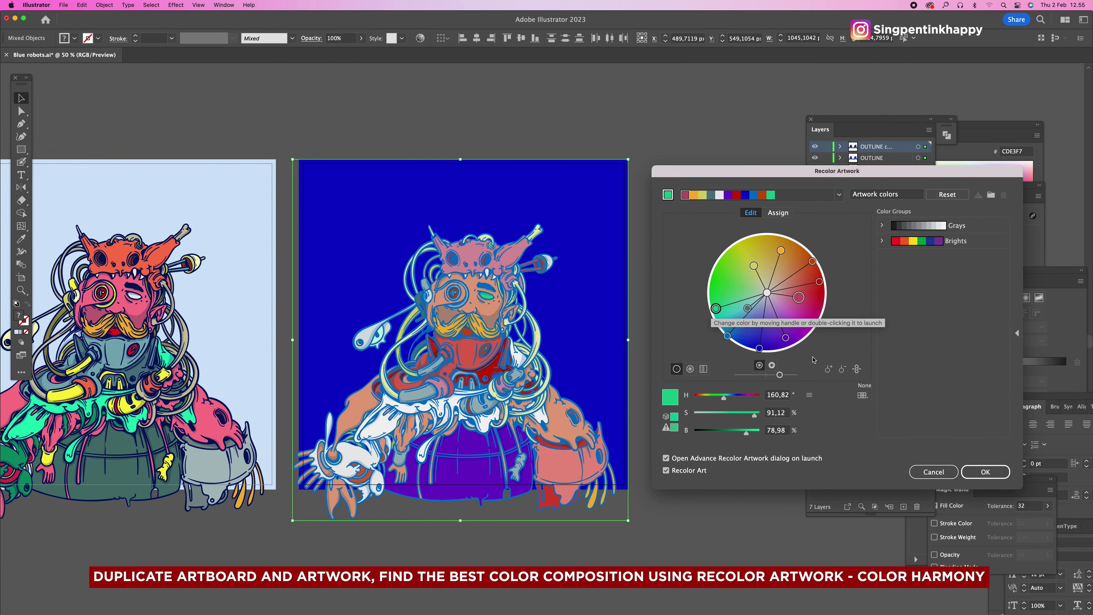
# Step: Randomize the colour order of the duplicated artwork several times in the colour assignments
pyautogui.click(778, 213)
pyautogui.click(829, 368)
pyautogui.click(829, 369)
pyautogui.click(829, 369)
pyautogui.click(828, 369)
pyautogui.click(829, 369)
pyautogui.click(828, 369)
pyautogui.click(829, 369)
# Step: Adjust the duplicate's colours on the harmony wheel for a green background and violet barrel, and apply the recolouring
pyautogui.click(751, 212)
pyautogui.moveTo(791, 300); pyautogui.dragTo(758, 310)
pyautogui.click(778, 213)
pyautogui.click(985, 472)
pyautogui.press('super+minus')
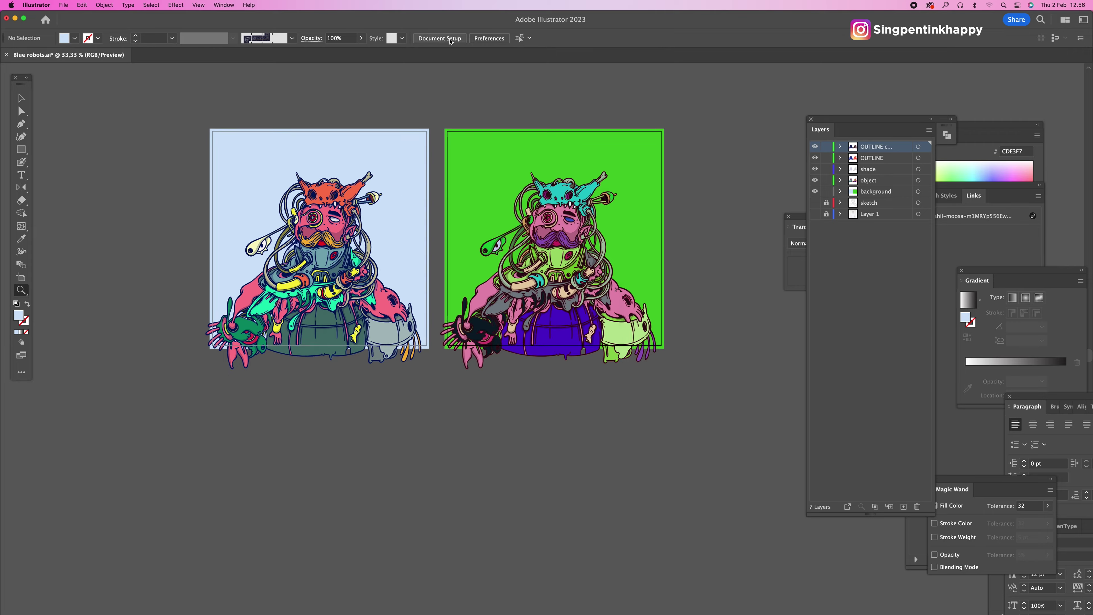
# Step: Duplicate the green artboard with its artwork to a spot directly below the original light blue artboard
pyautogui.hotkey('shift', 'o')
pyautogui.keyDown('alt'); pyautogui.moveTo(569, 233); pyautogui.dragTo(335, 488); pyautogui.keyUp('alt')
pyautogui.press('super+z')
pyautogui.keyDown('alt'); pyautogui.moveTo(570, 233); pyautogui.dragTo(334, 488); pyautogui.keyUp('alt')
# Step: Select all artwork of the third version and shift its colours on the Recolor Artwork harmony wheel
pyautogui.press('v')
pyautogui.scroll(-4, 502, 497)
pyautogui.moveTo(502, 499); pyautogui.dragTo(232, 267)
pyautogui.press('z')
pyautogui.click(327, 423)
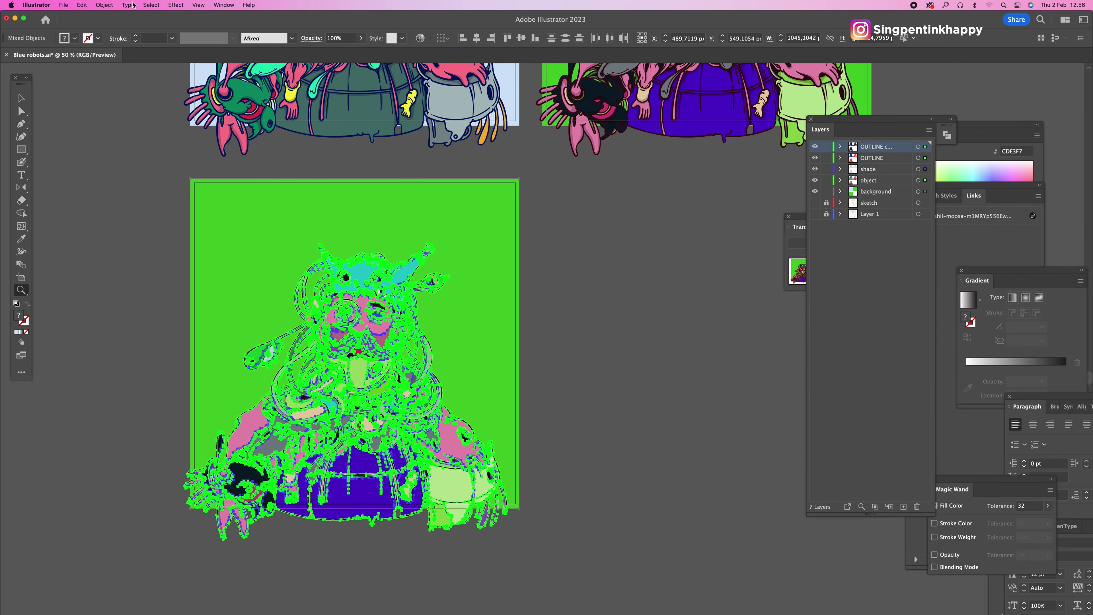
pyautogui.click(420, 38)
pyautogui.click(750, 213)
pyautogui.moveTo(809, 303); pyautogui.dragTo(817, 275)
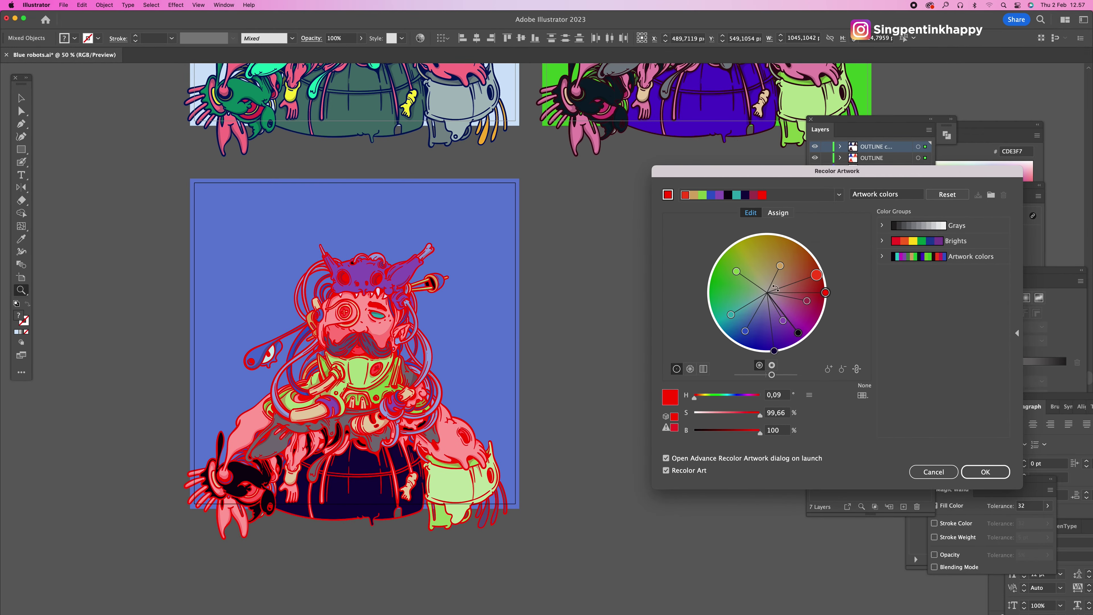
# Step: Randomize the colour order of the third version several times and compare the wheel with the colour assignments
pyautogui.click(778, 212)
pyautogui.click(828, 368)
pyautogui.click(828, 369)
pyautogui.click(828, 368)
pyautogui.click(751, 213)
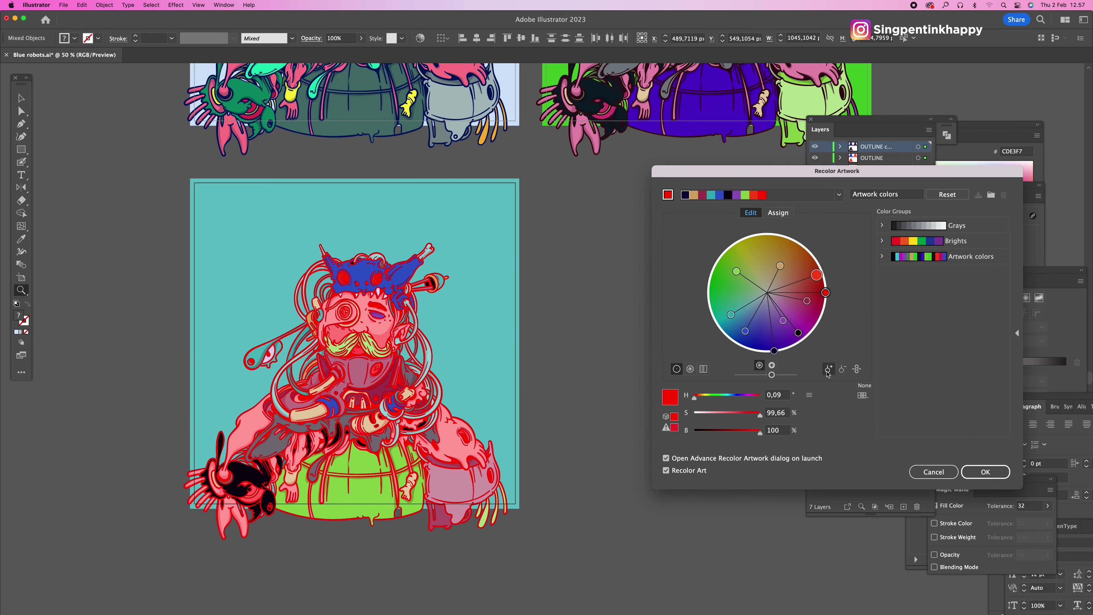
pyautogui.click(778, 212)
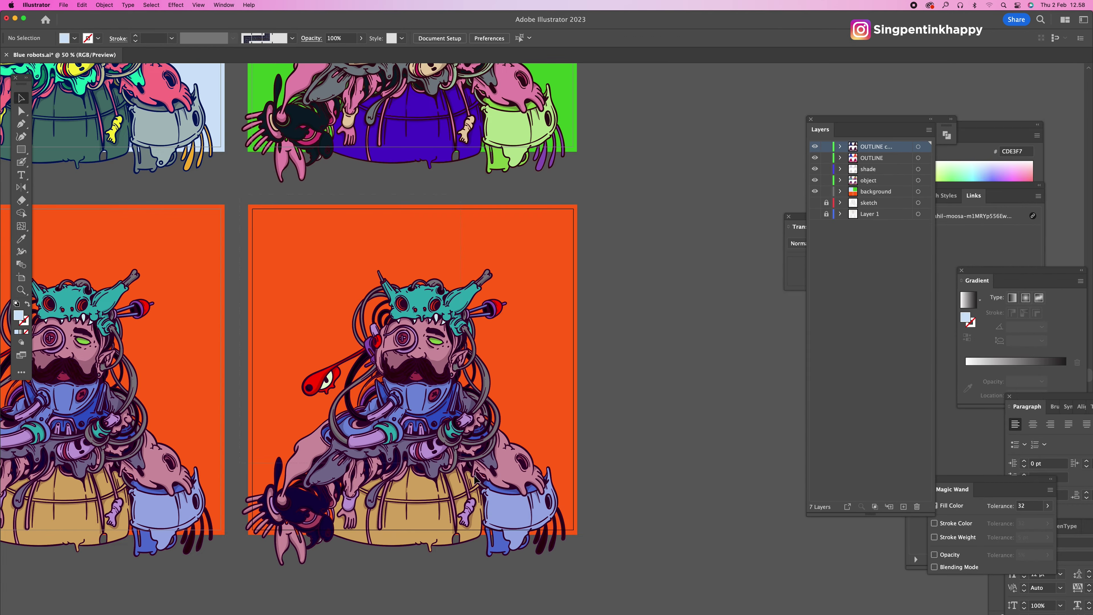
# Step: Recolor the artwork on the fourth artboard, the copy of the orange version
pyautogui.click(81, 5)
pyautogui.moveTo(91, 172)
pyautogui.moveTo(231, 182)
pyautogui.click(304, 220)
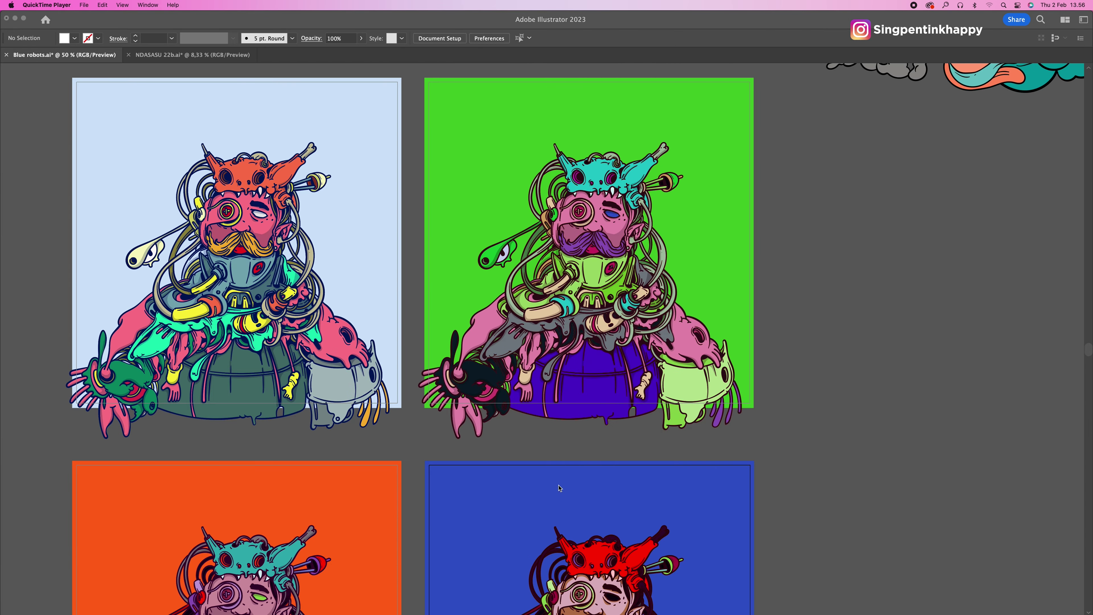
# Step: Compare the four colour variations of the cyborg across the light blue, green, orange and blue artboards
pyautogui.click(638, 433)
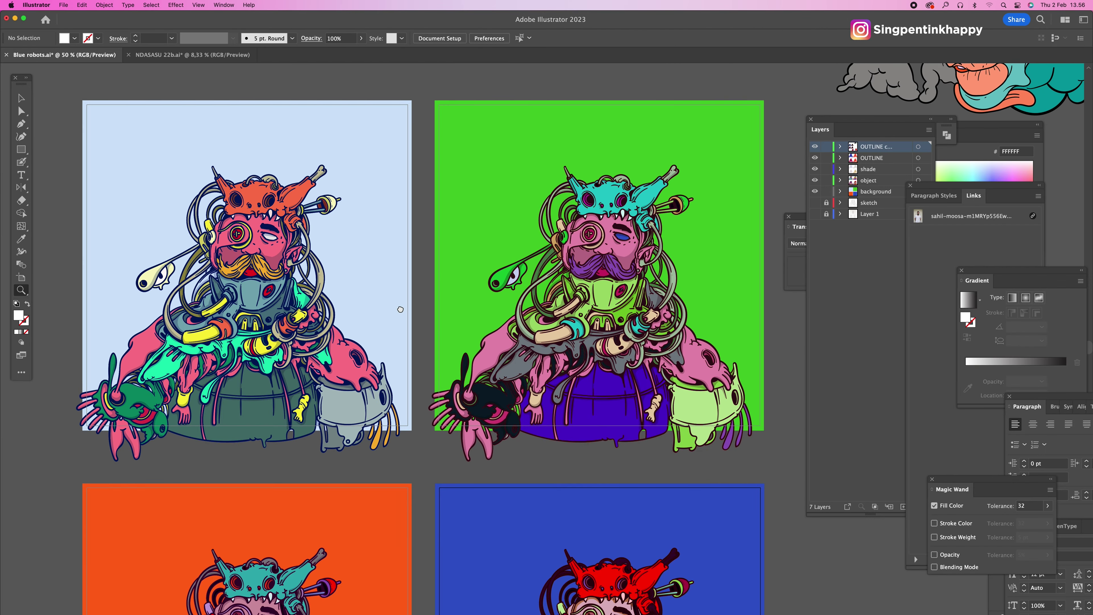
pyautogui.scroll(-2, 400, 309)
pyautogui.scroll(-1, 540, 313)
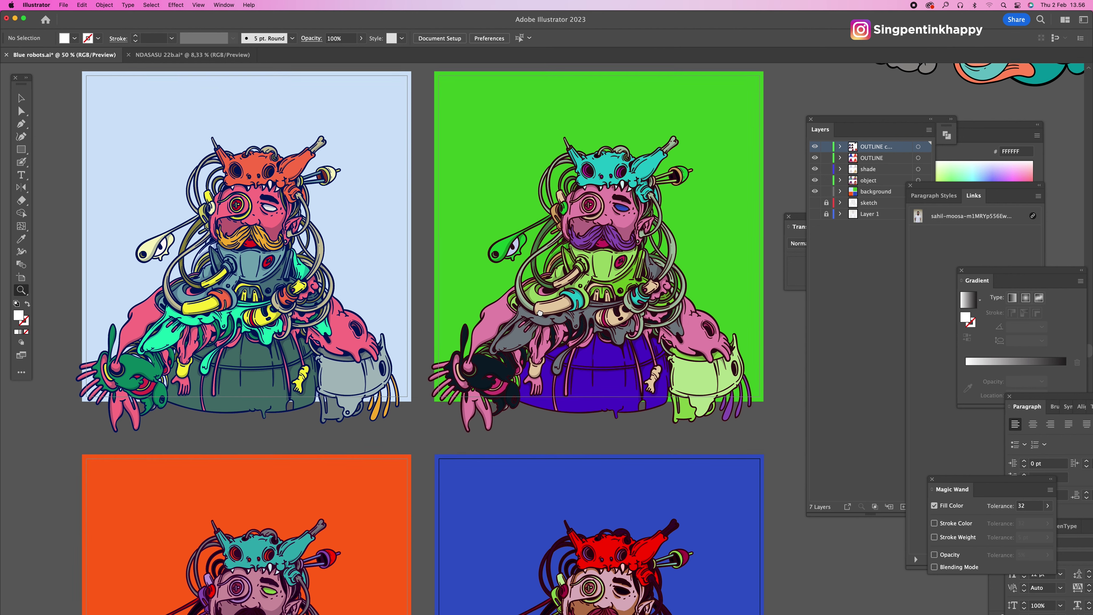
pyautogui.scroll(-10, 540, 313)
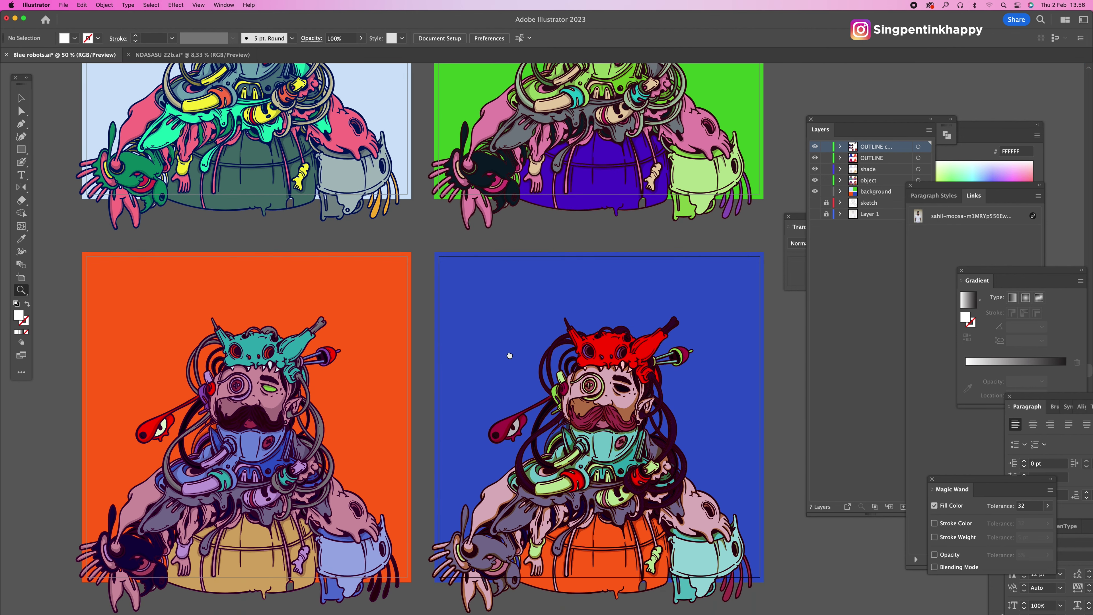
pyautogui.scroll(10, 510, 356)
pyautogui.scroll(-7, 460, 322)
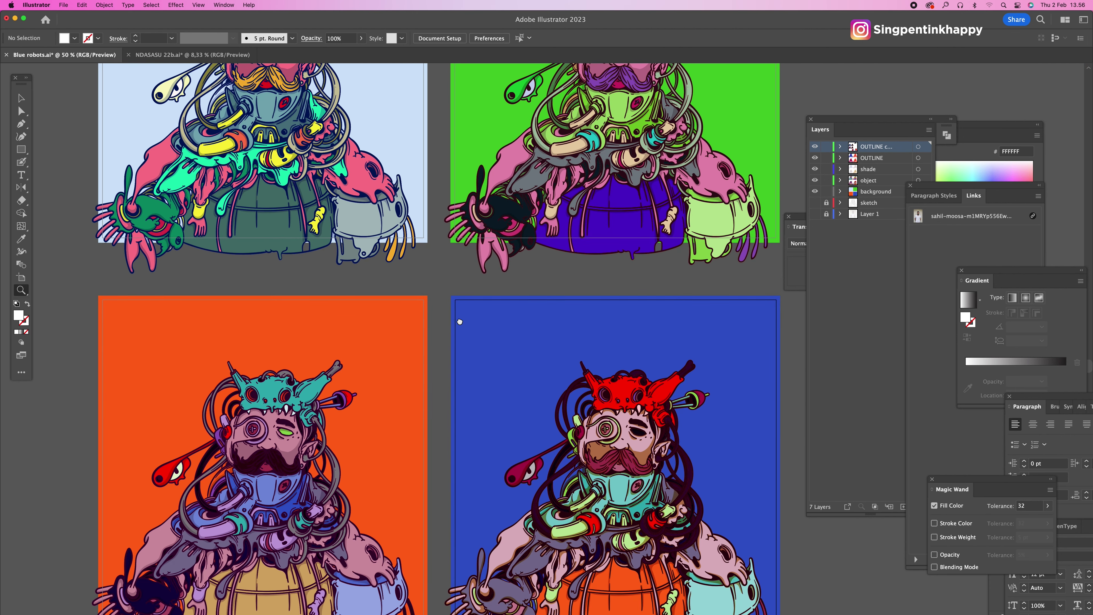
pyautogui.scroll(-3, 459, 322)
pyautogui.hscroll(2, 552, 408)
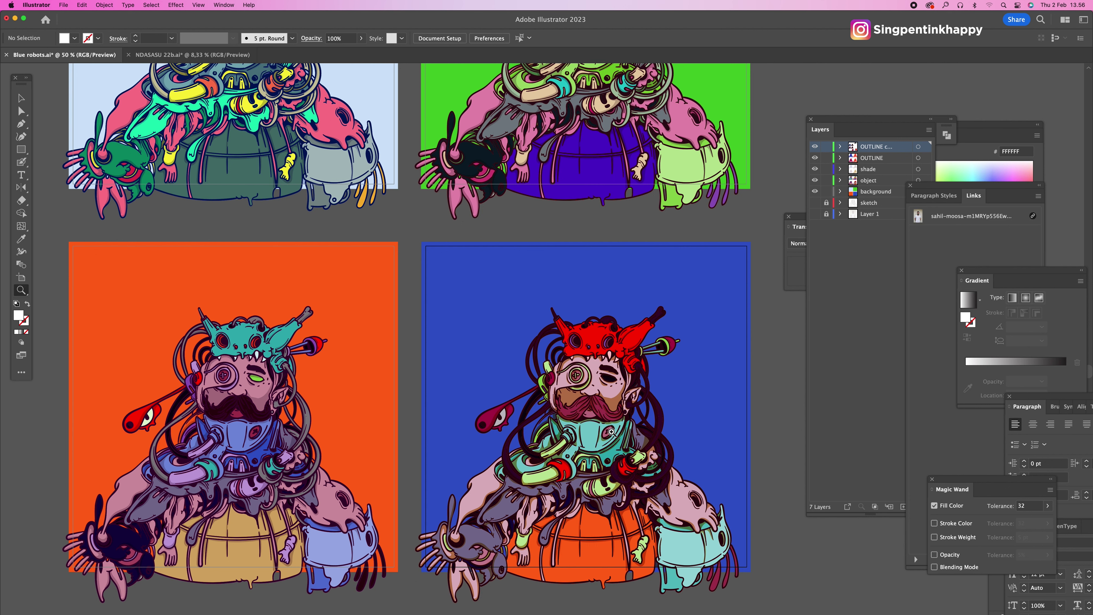
pyautogui.scroll(5, 566, 279)
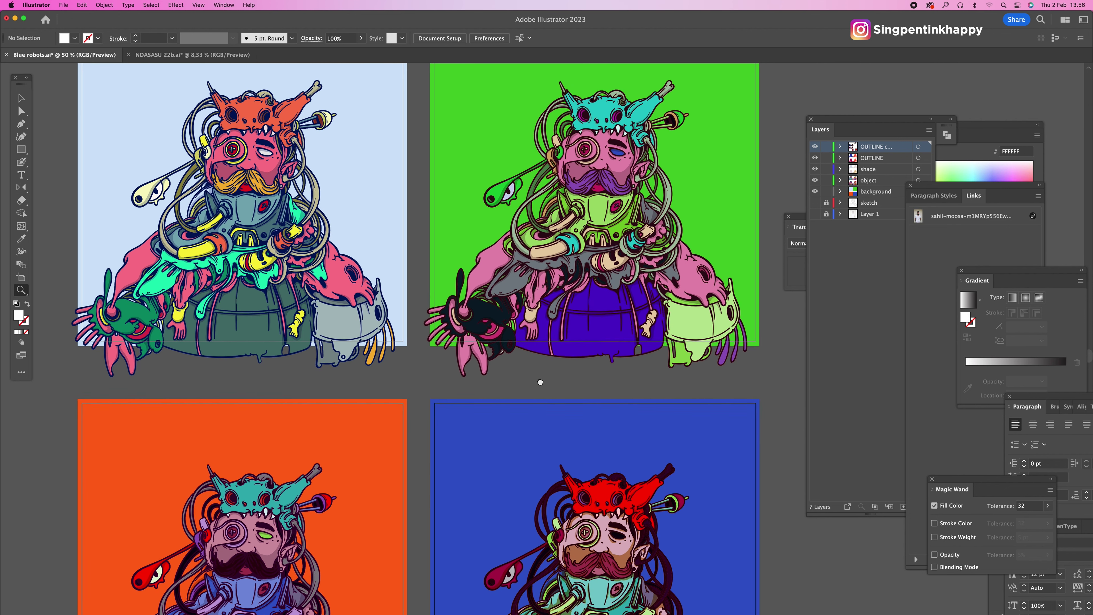
pyautogui.scroll(1, 552, 328)
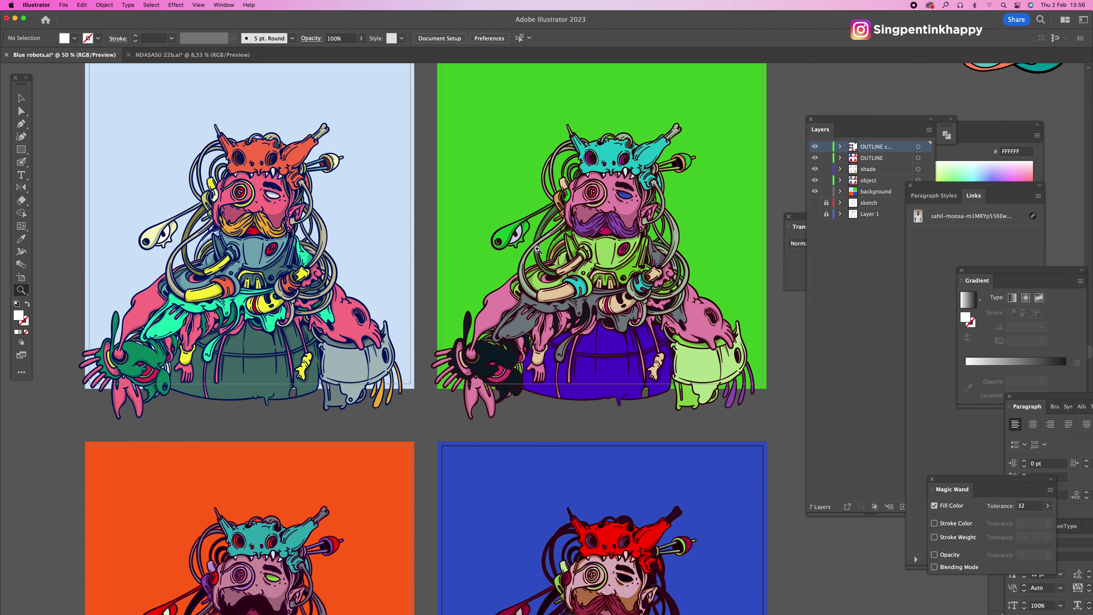
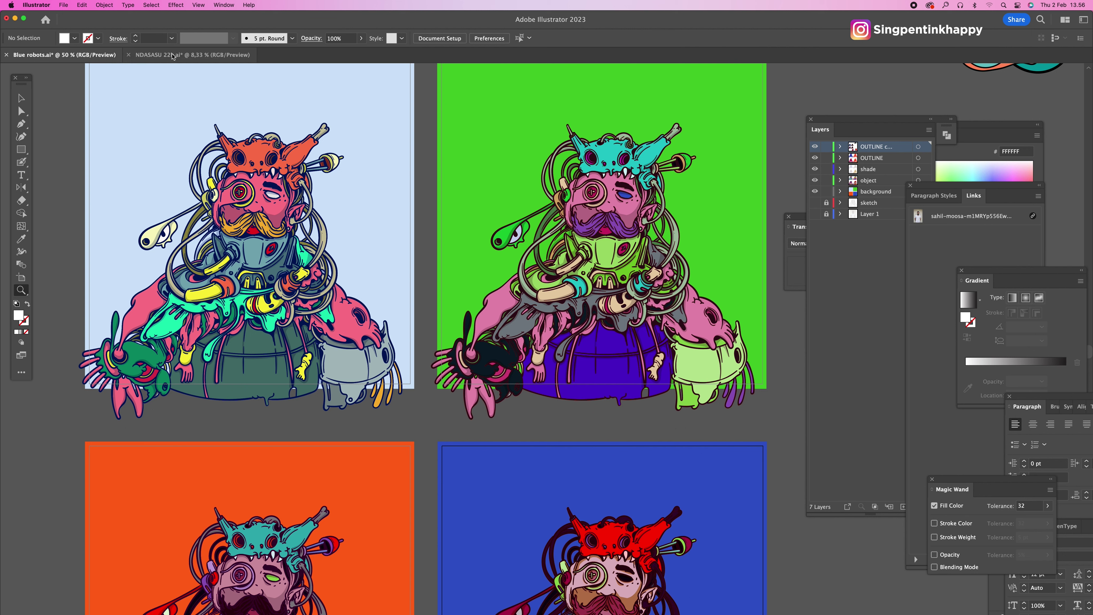
# Step: Switch to the NDASASU 22b.ai document and examine the composition of the blue version with its added creatures and flames
pyautogui.click(172, 55)
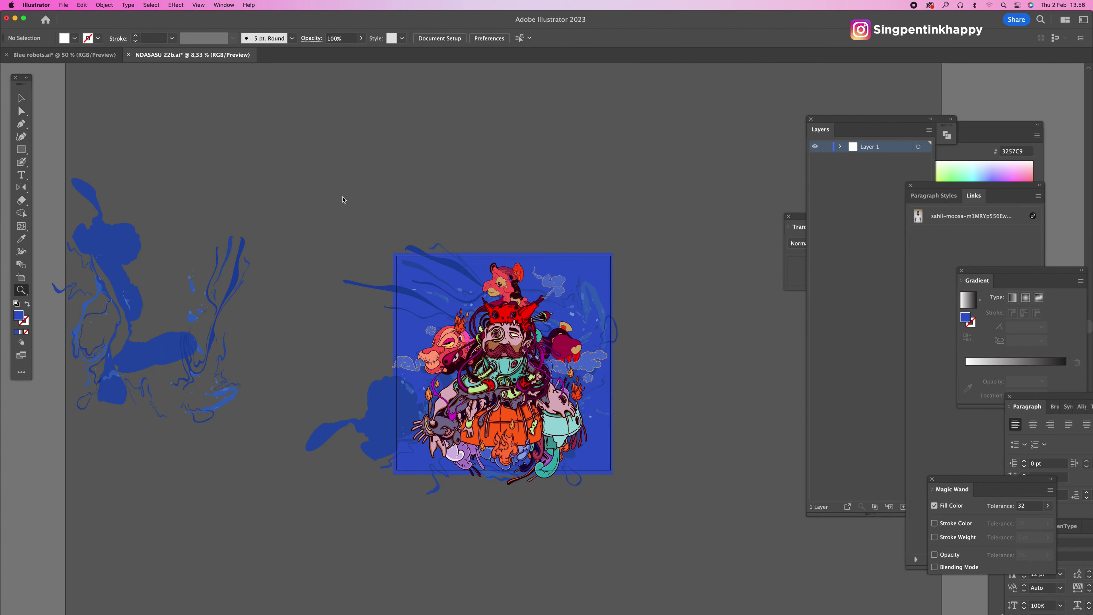
pyautogui.moveTo(615, 495); pyautogui.dragTo(593, 369)
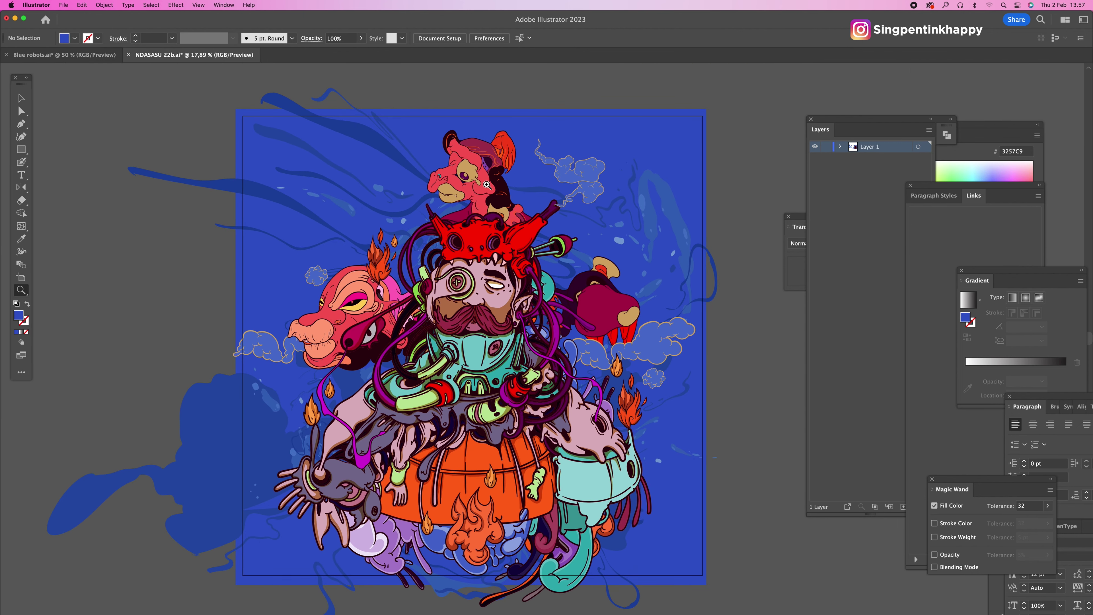
pyautogui.keyDown('alt'); pyautogui.click(662, 354); pyautogui.keyUp('alt')
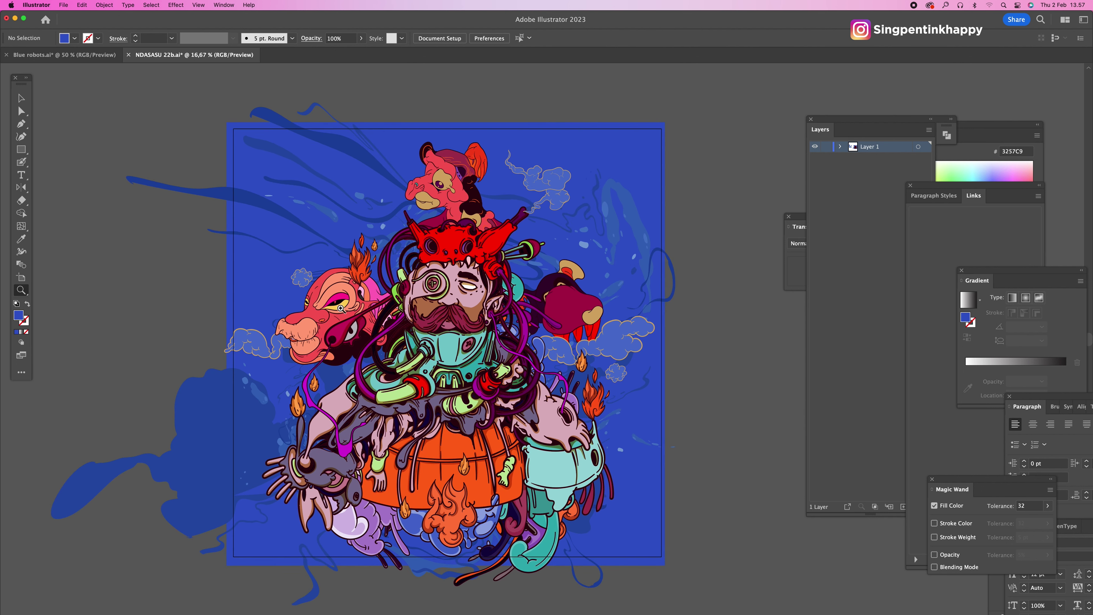
pyautogui.hscroll(-3, 371, 313)
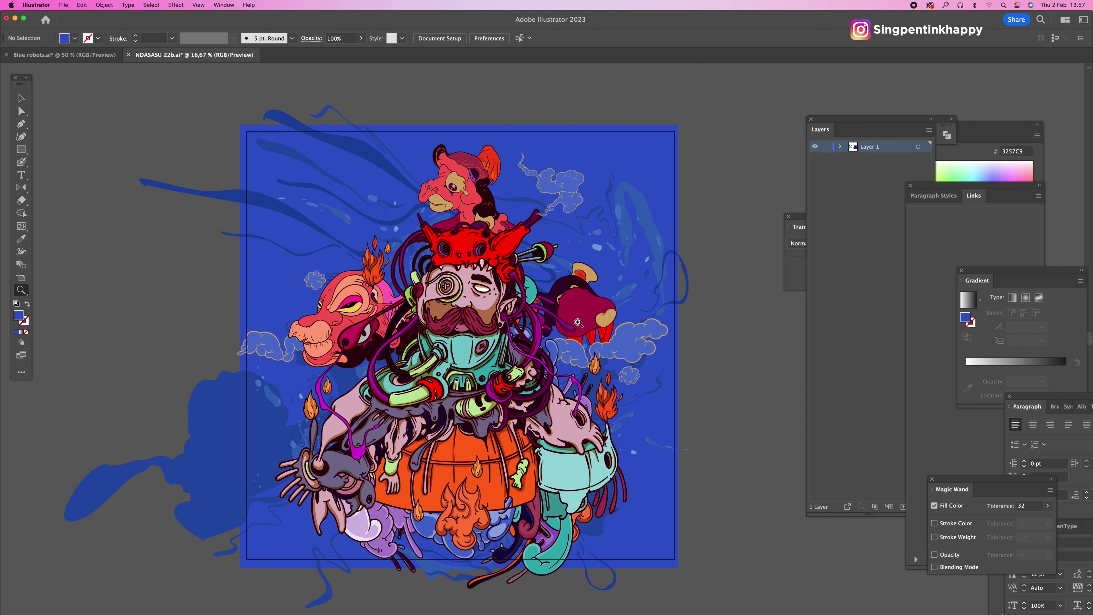
pyautogui.hscroll(-3, 553, 315)
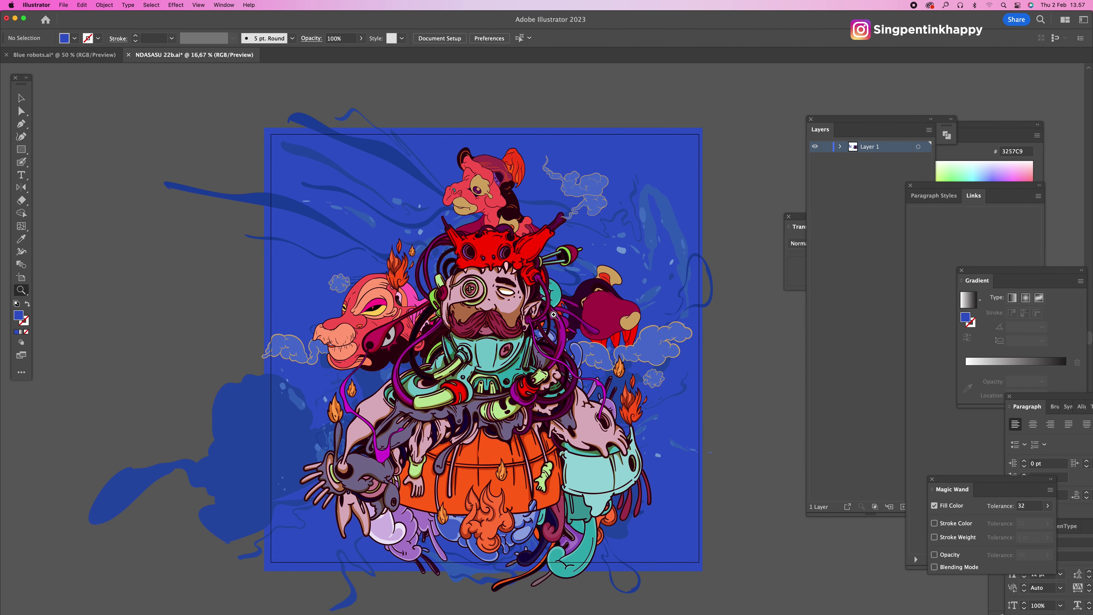
pyautogui.keyDown('alt'); pyautogui.click(554, 314); pyautogui.keyUp('alt')
pyautogui.hscroll(-2, 553, 314)
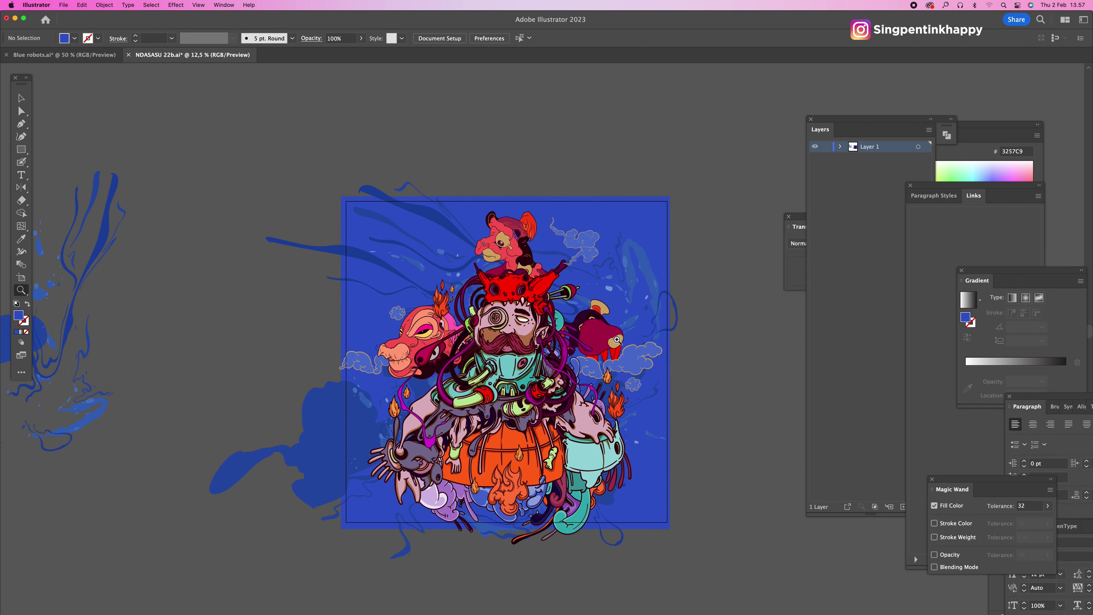
pyautogui.hscroll(-2, 590, 363)
pyautogui.scroll(-1, 590, 363)
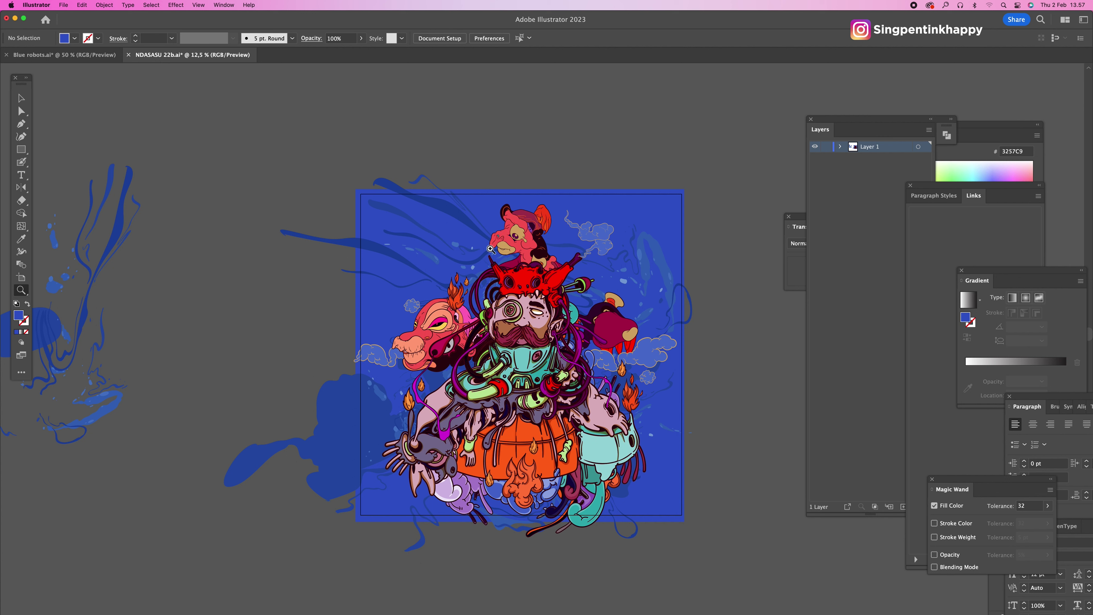
# Step: Examine the finished blue composition and the loose background shapes beside its artboard, both up close and as a whole
pyautogui.click(620, 339)
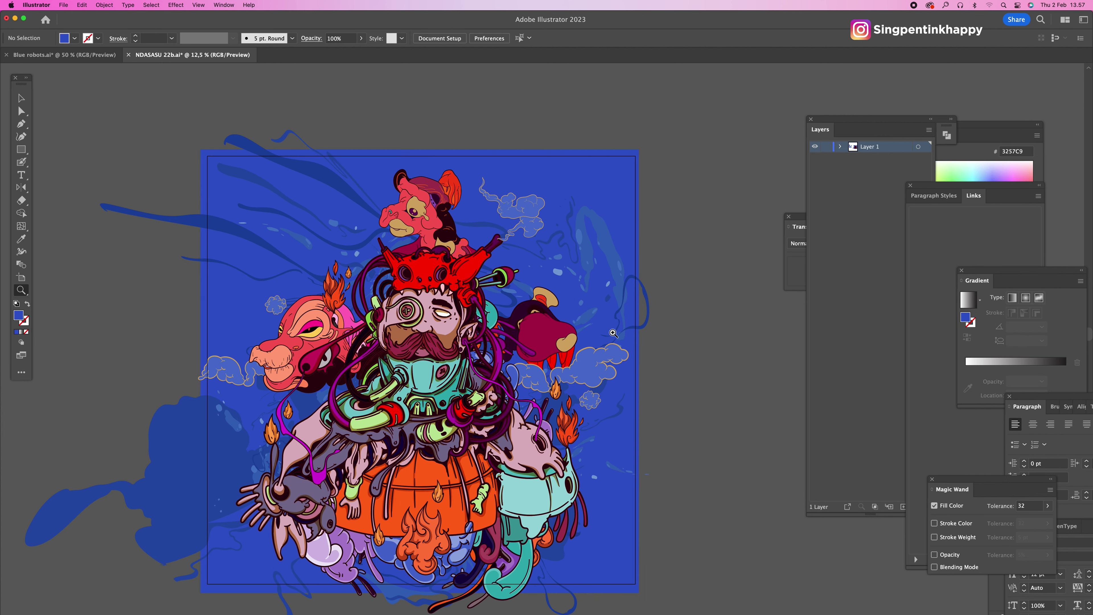
pyautogui.scroll(1, 497, 214)
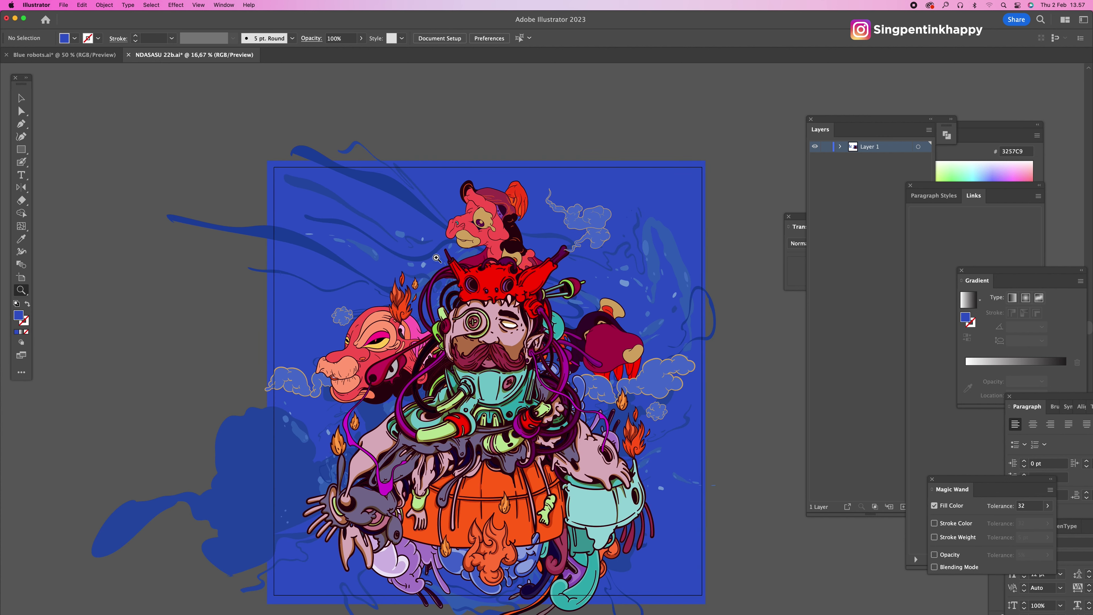
pyautogui.moveTo(541, 364); pyautogui.dragTo(566, 340)
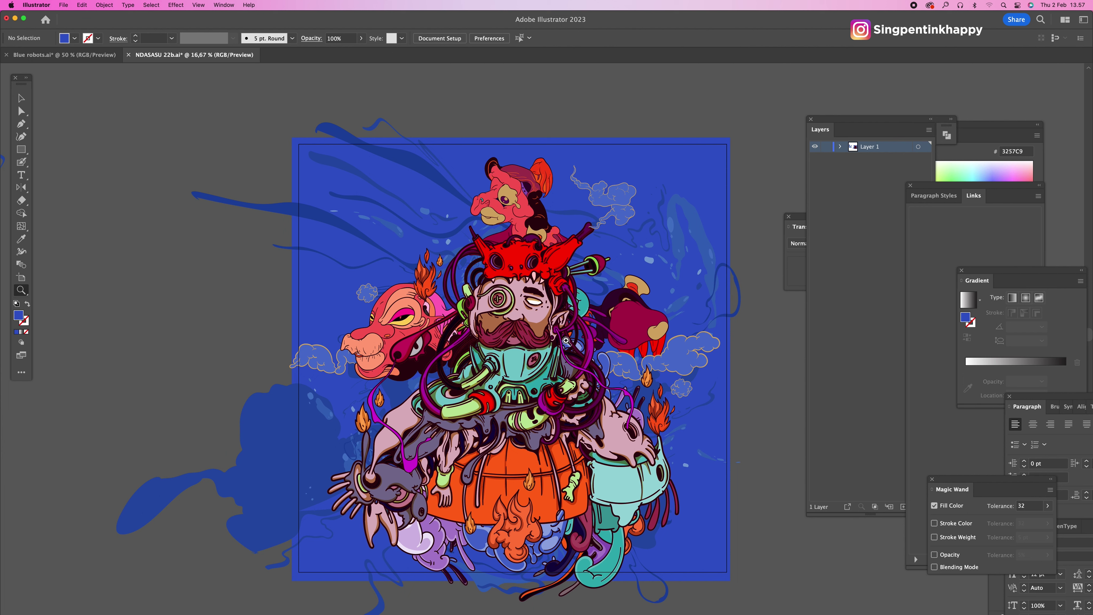
pyautogui.hscroll(-1, 553, 340)
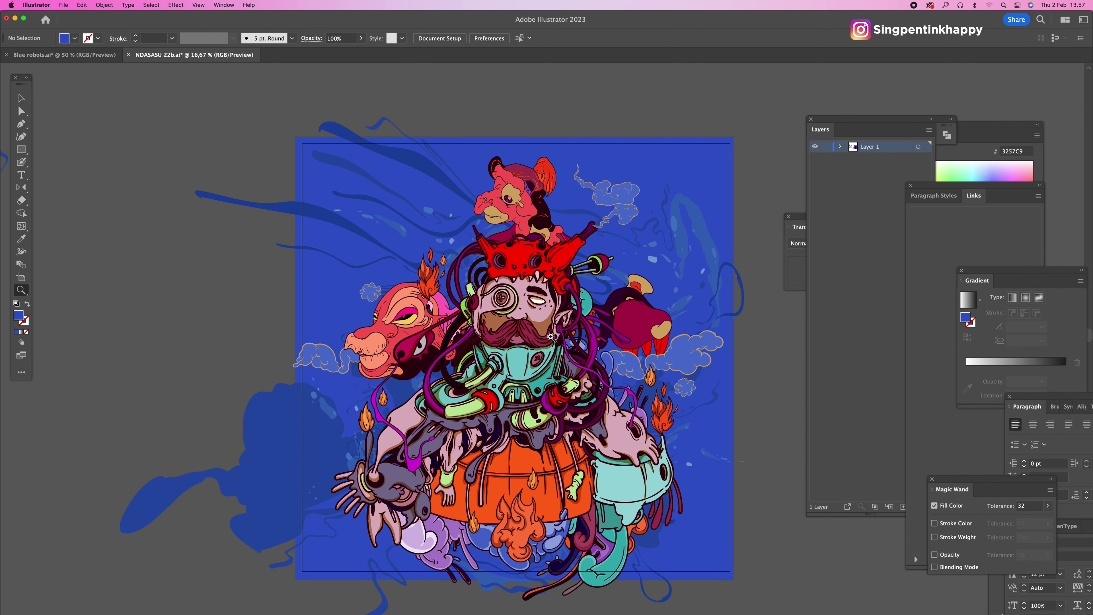
pyautogui.keyDown('alt'); pyautogui.click(531, 340); pyautogui.keyUp('alt')
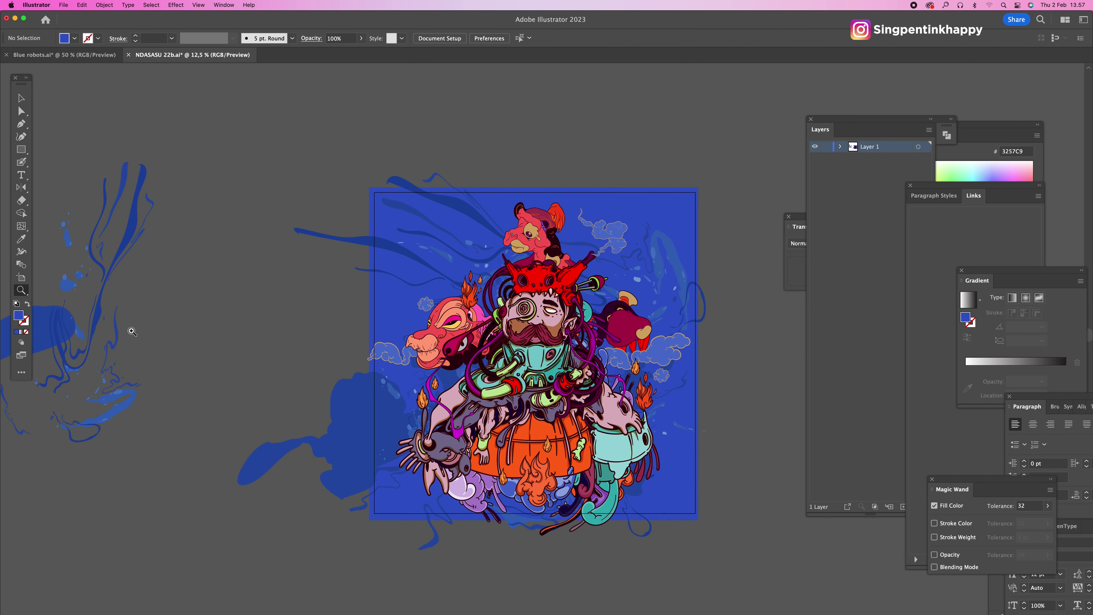
pyautogui.hscroll(-10, 131, 329)
pyautogui.hscroll(-5, 361, 403)
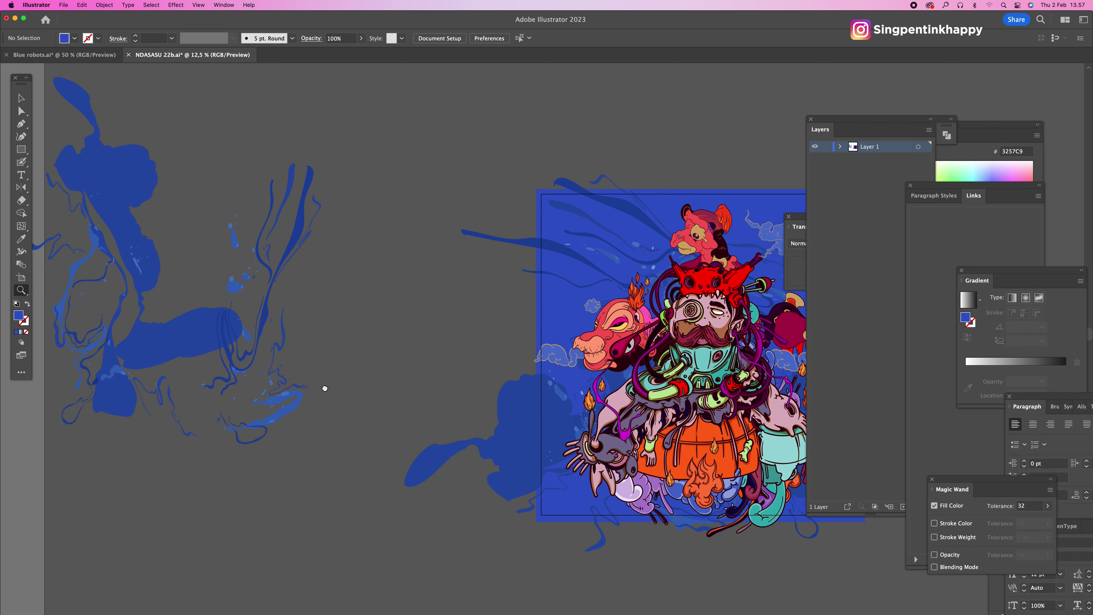
pyautogui.scroll(1, 321, 384)
pyautogui.hscroll(10, 282, 314)
pyautogui.scroll(-2, 282, 314)
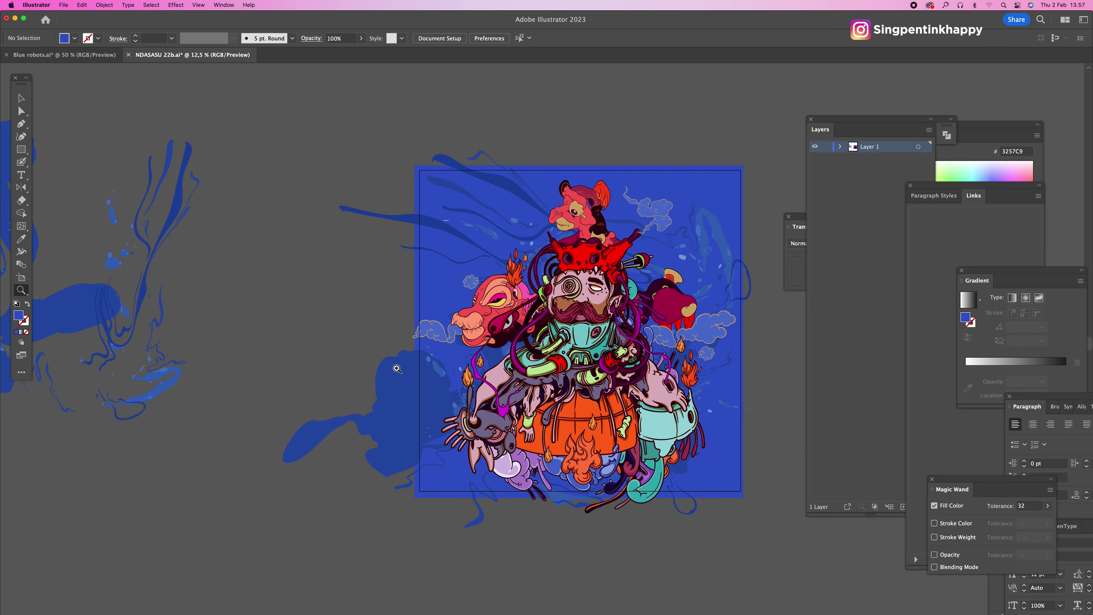
pyautogui.hscroll(3, 393, 369)
pyautogui.hscroll(8, 364, 362)
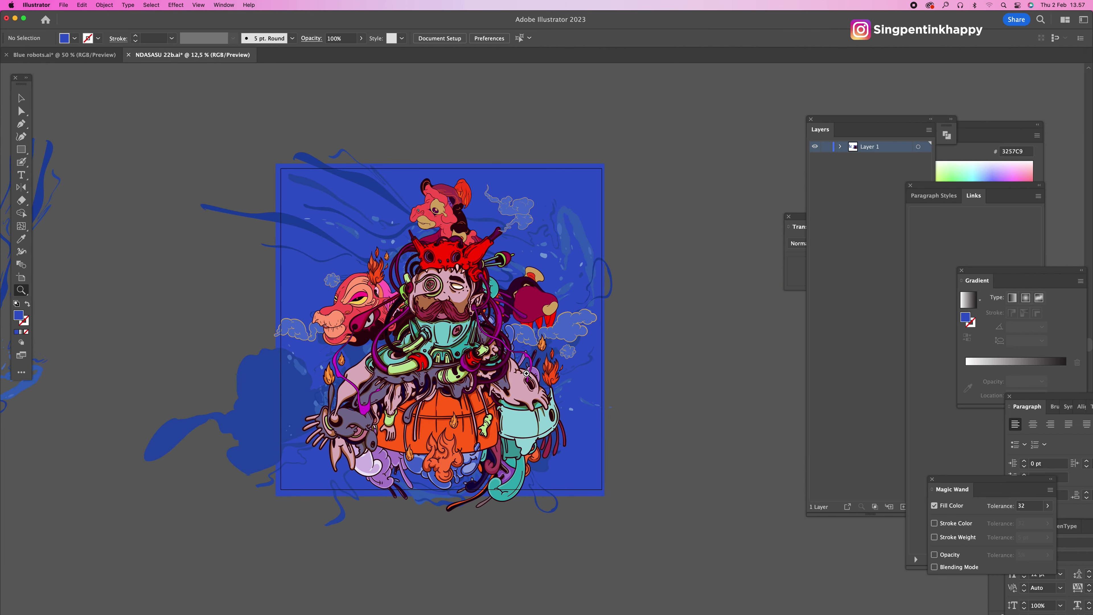
pyautogui.click(528, 347)
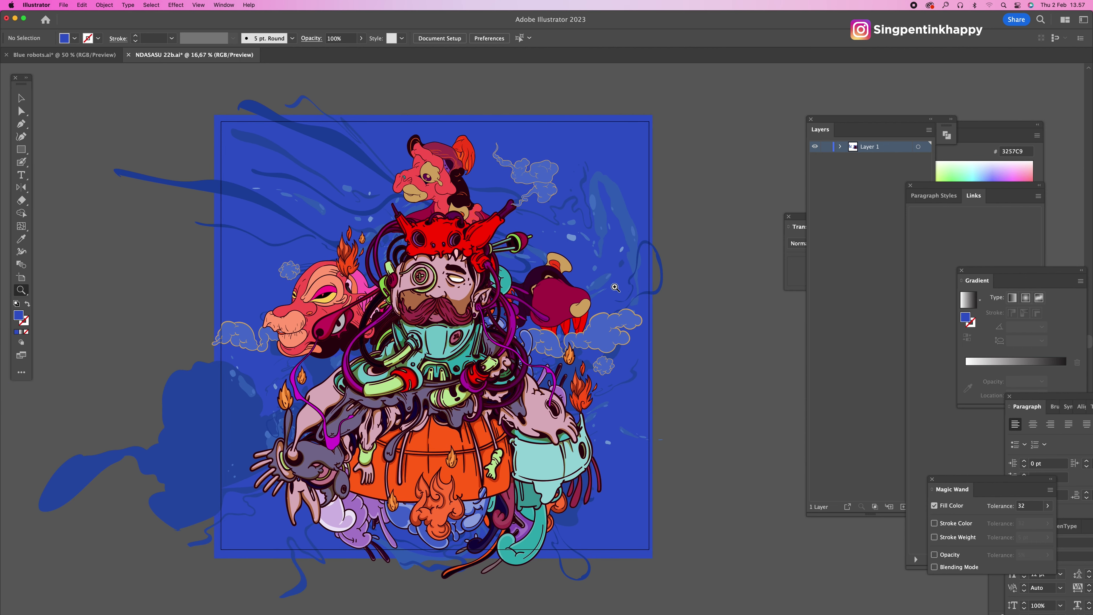
pyautogui.moveTo(475, 301); pyautogui.dragTo(483, 299)
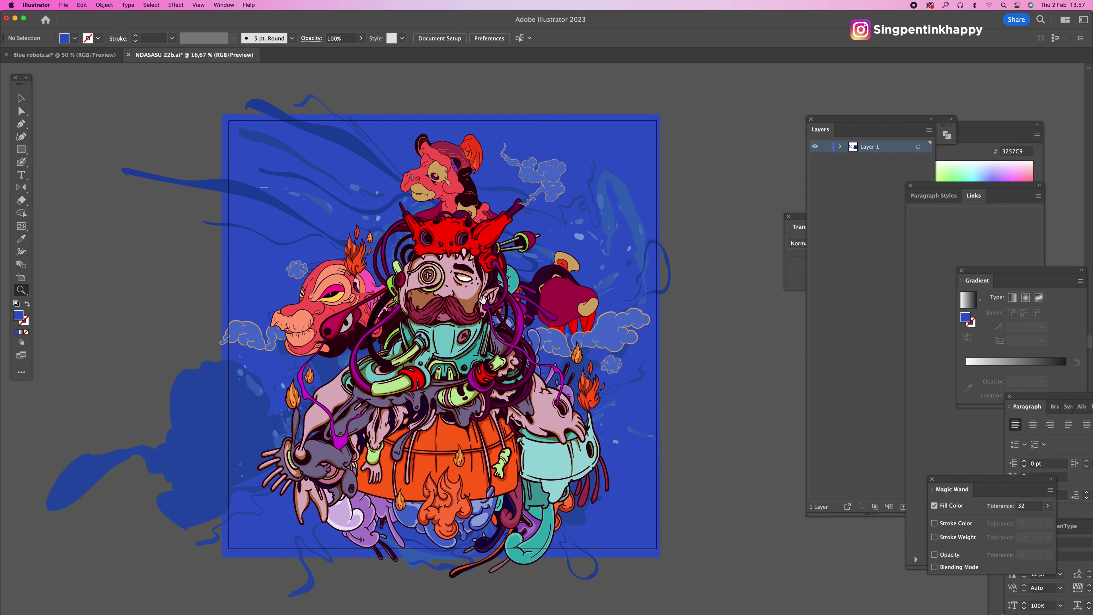
pyautogui.moveTo(384, 268); pyautogui.dragTo(386, 268)
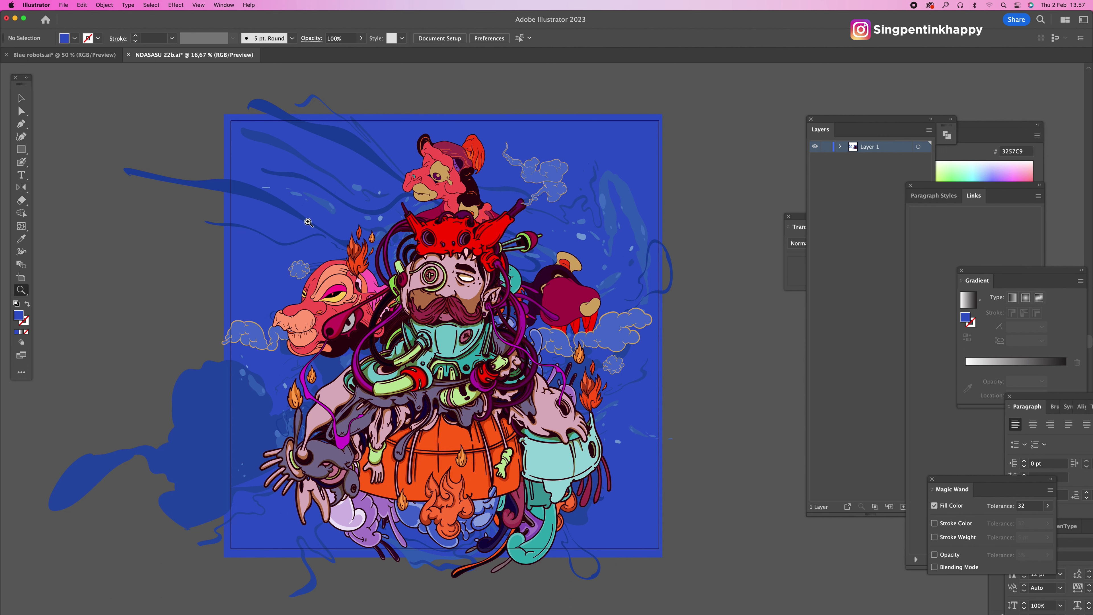
pyautogui.press('super+alt+shift+s')
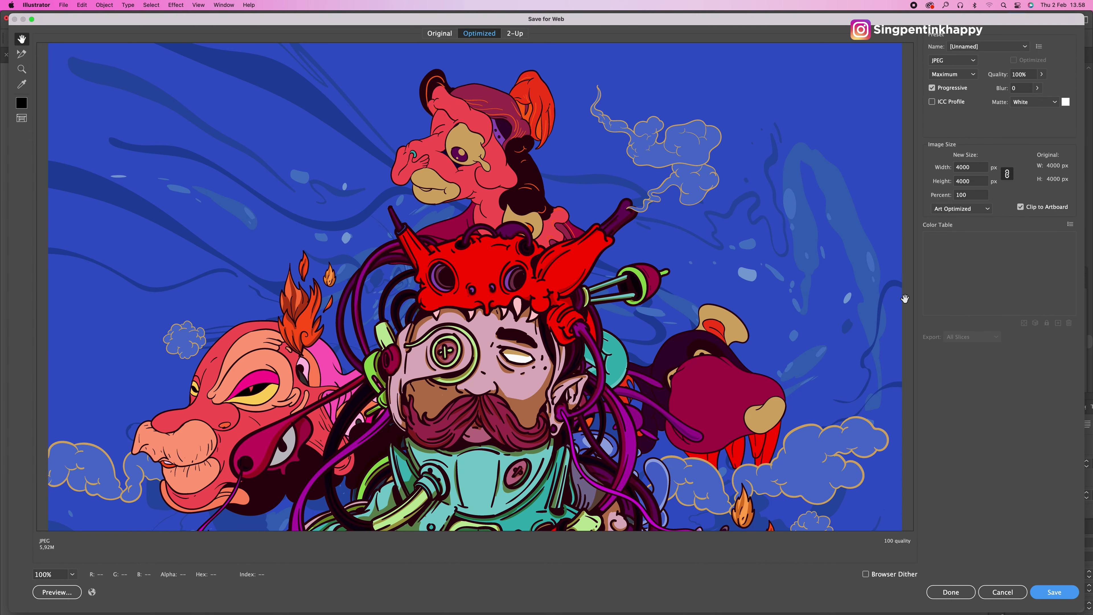
pyautogui.press('super+minus')
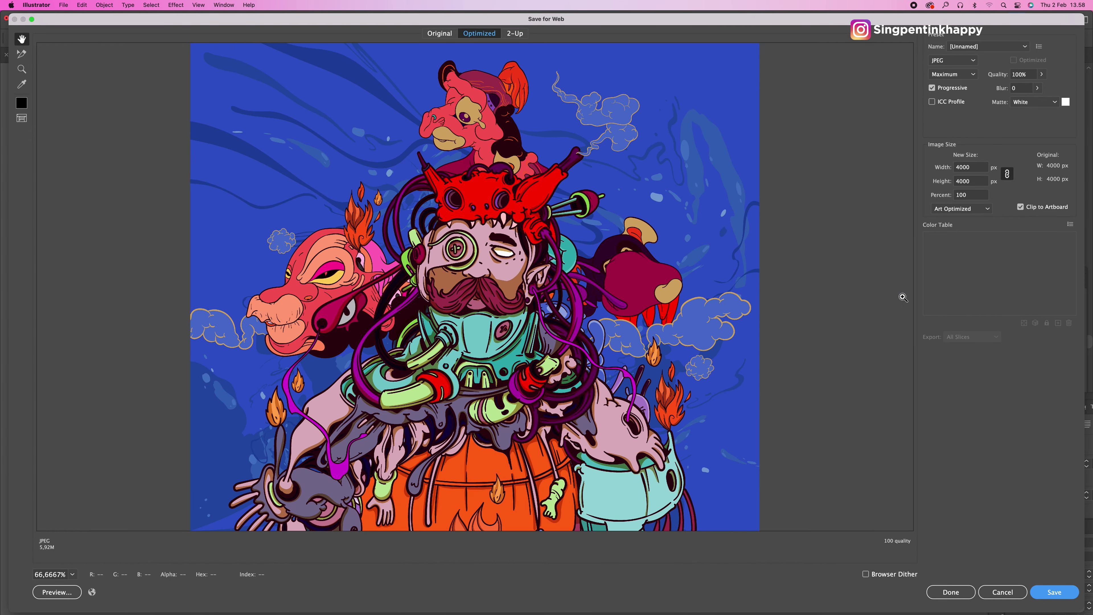
pyautogui.press('super+minus')
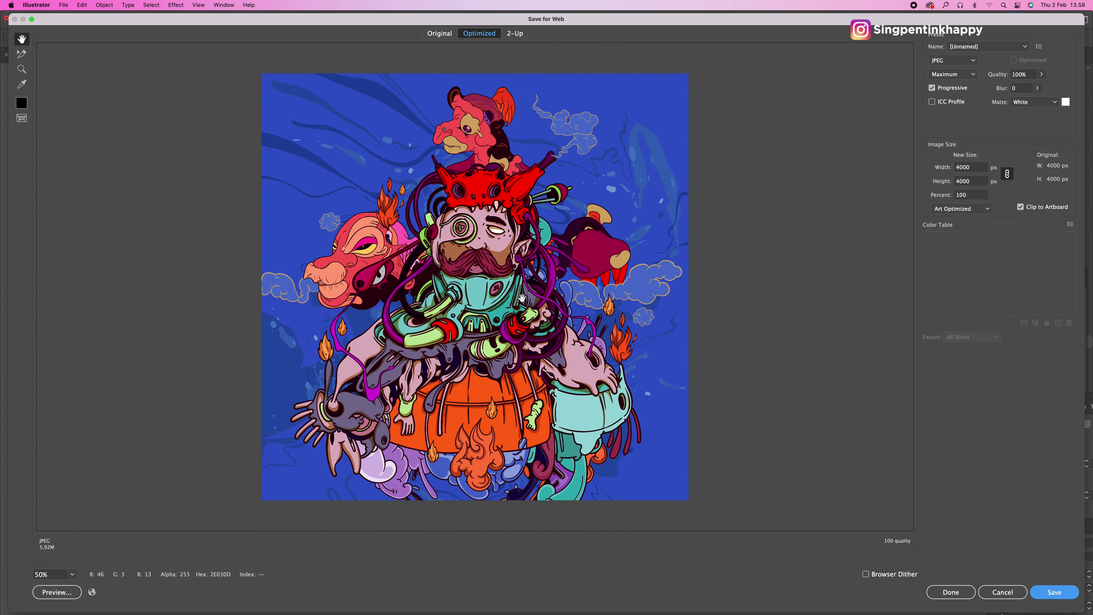
pyautogui.click(1002, 592)
pyautogui.moveTo(372, 350); pyautogui.dragTo(387, 347)
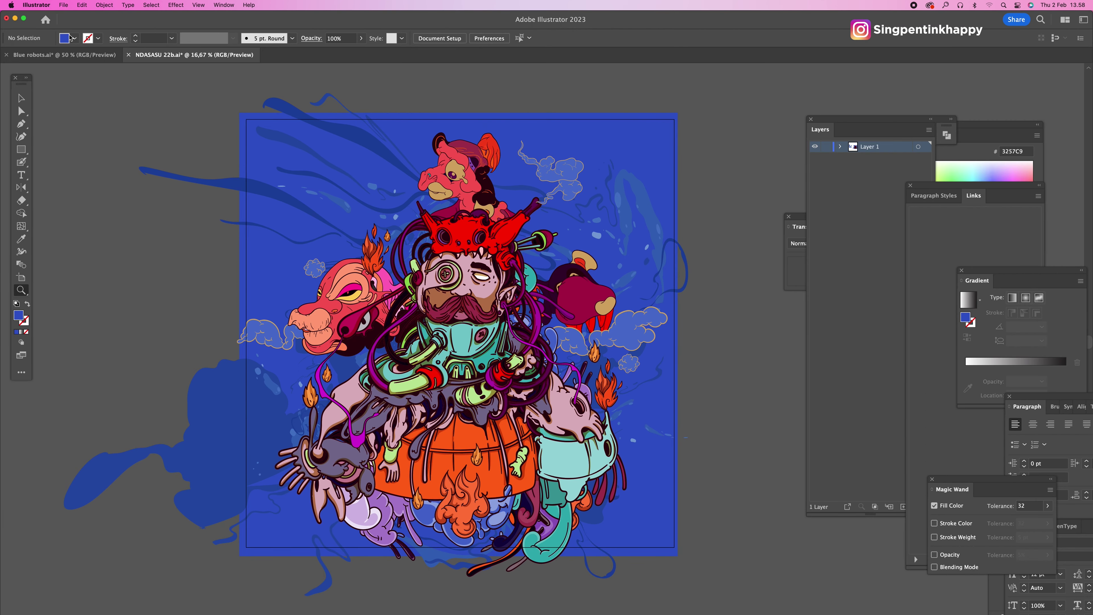
# Step: Open the recent file NDASASU 21A.ai and locate the green signature lettering beside its artboard
pyautogui.click(63, 5)
pyautogui.moveTo(114, 46)
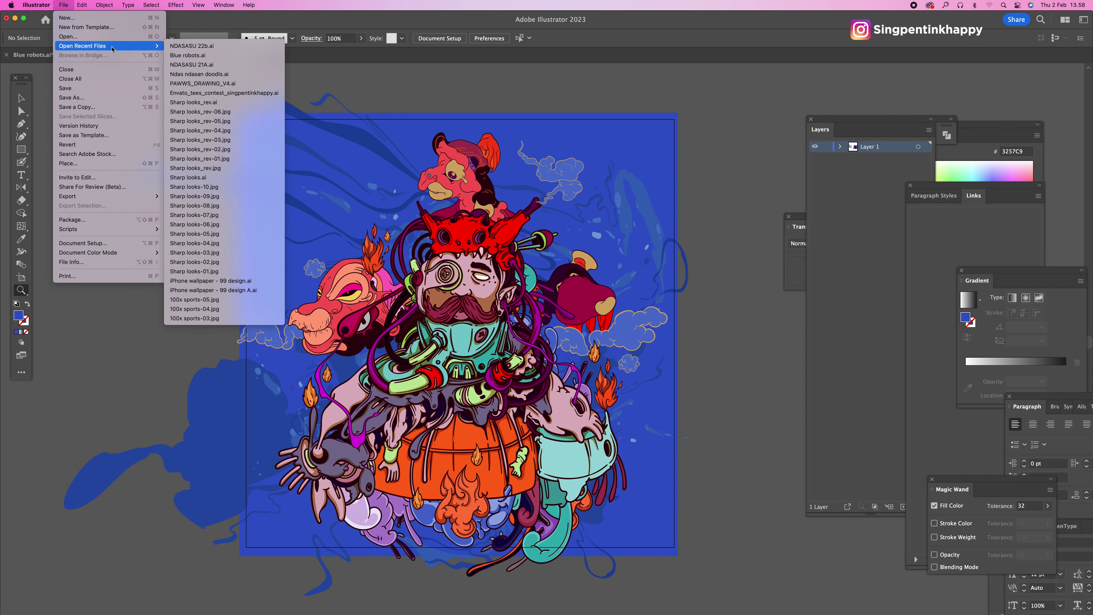
pyautogui.click(203, 65)
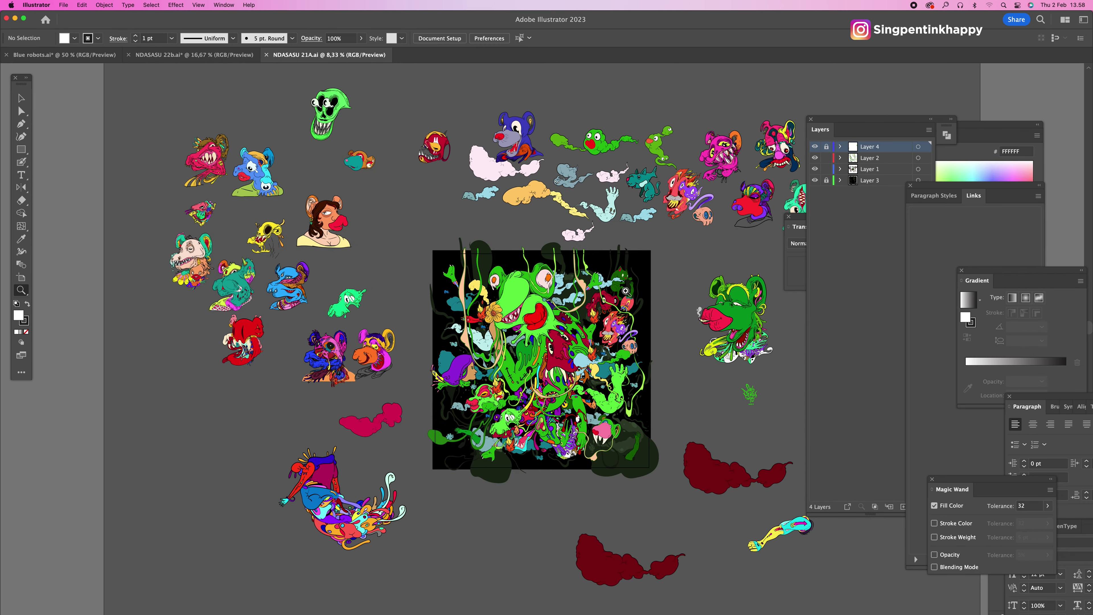
pyautogui.click(607, 463)
pyautogui.press('v')
pyautogui.press('z')
pyautogui.moveTo(638, 372); pyautogui.dragTo(599, 422)
pyautogui.press('super+minus')
pyautogui.press('super+minus')
pyautogui.press('super+minus')
pyautogui.press('super+minus')
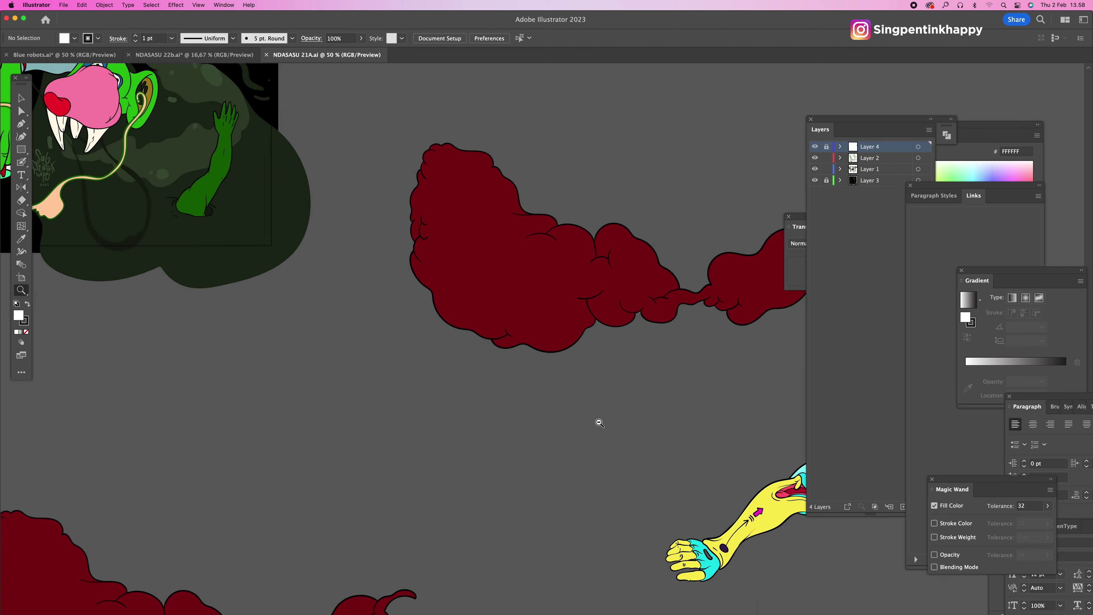
pyautogui.press('v')
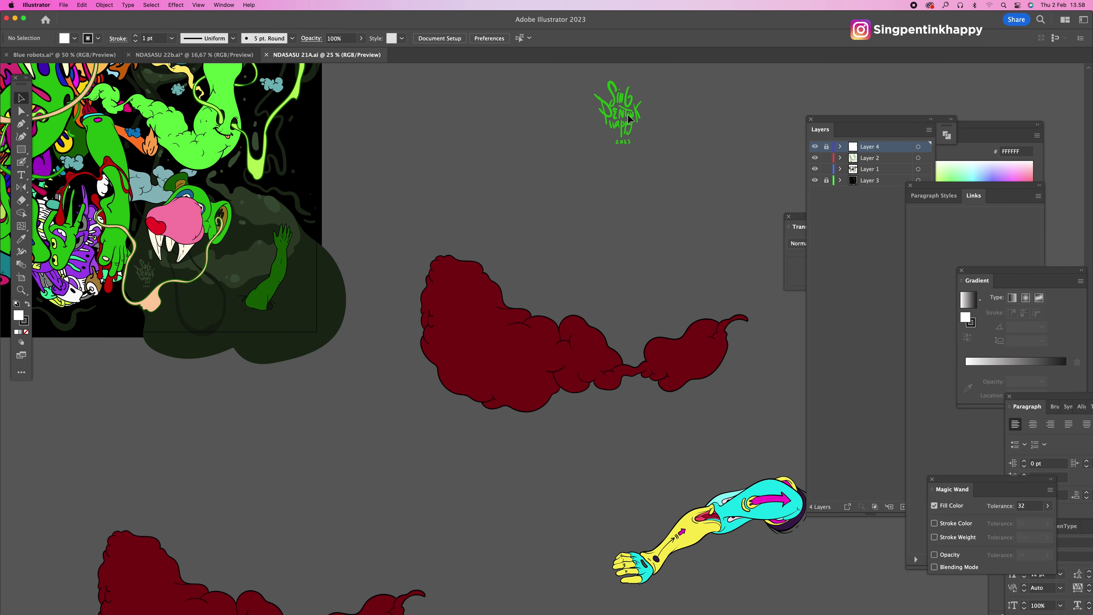
# Step: Unlock Layer 4 and Layer 3, then copy the green signature group into the NDASASU 22b.ai document
pyautogui.click(825, 176)
pyautogui.click(826, 181)
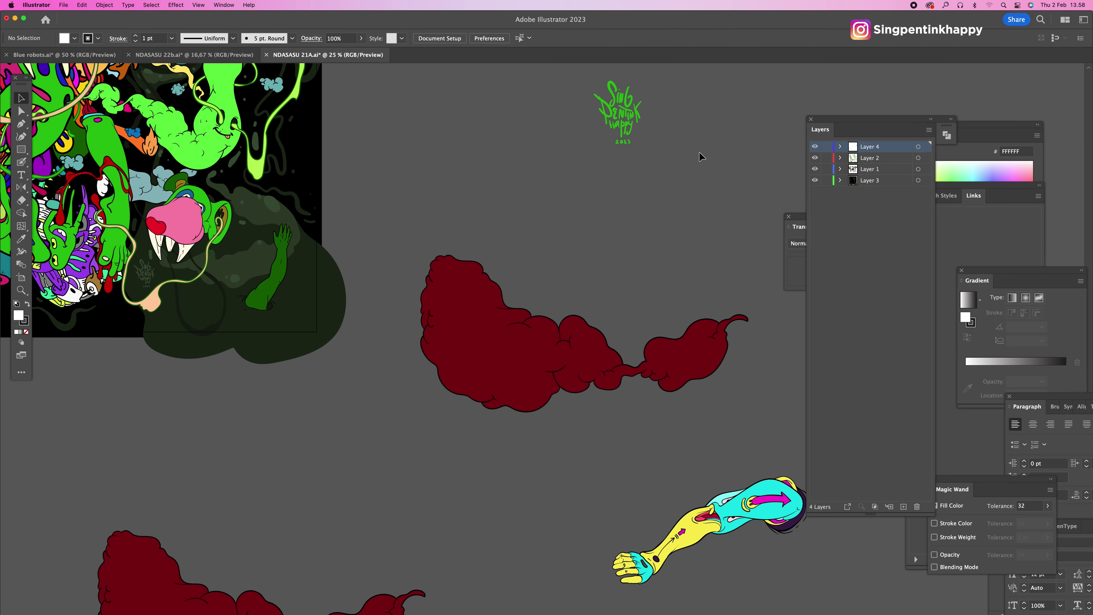
pyautogui.click(623, 128)
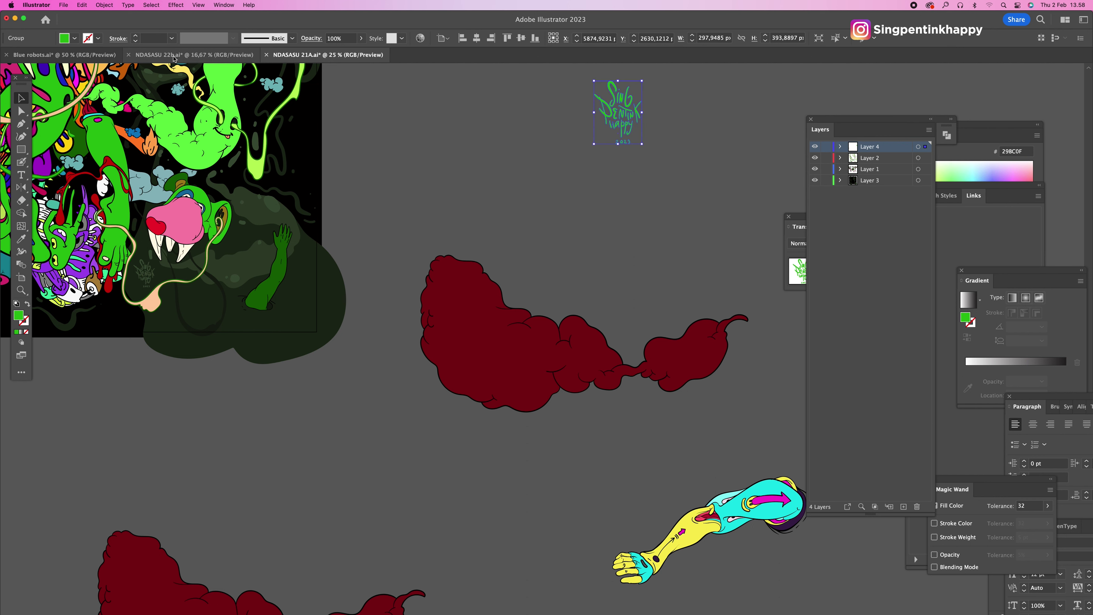
pyautogui.click(193, 55)
pyautogui.press('super+v')
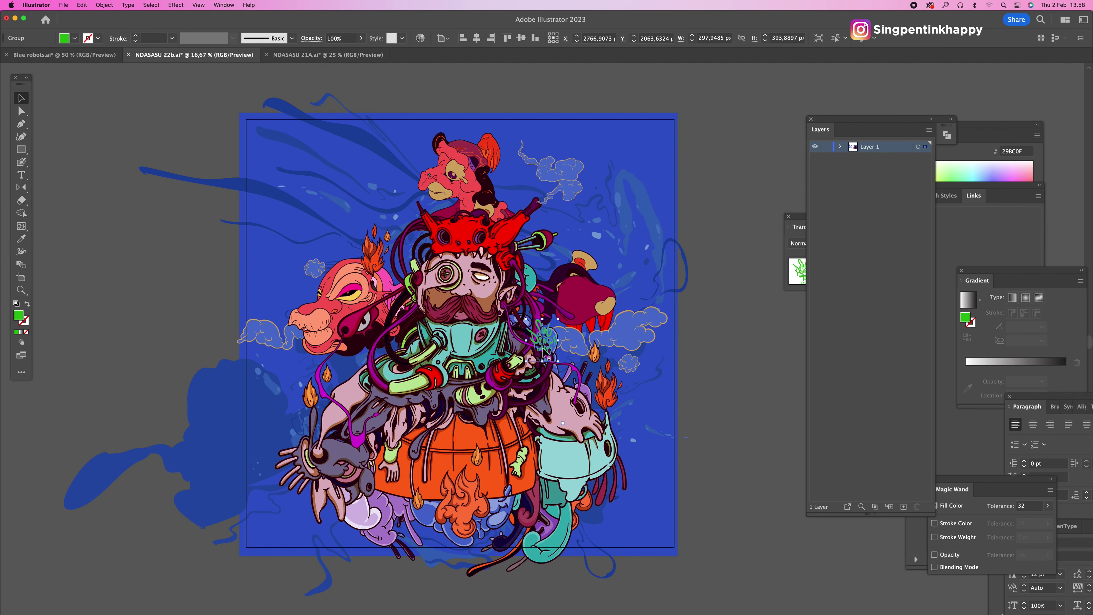
# Step: Shrink the signature to about 164 px wide near the artboard's lower-right corner and fill it with the light blue of the background strokes
pyautogui.moveTo(544, 344)
pyautogui.mouseDown()
pyautogui.moveTo(605, 512)
pyautogui.moveTo(615, 508)
pyautogui.moveTo(604, 522)
pyautogui.mouseUp()
pyautogui.press('i')
pyautogui.click(620, 202)
pyautogui.press('v')
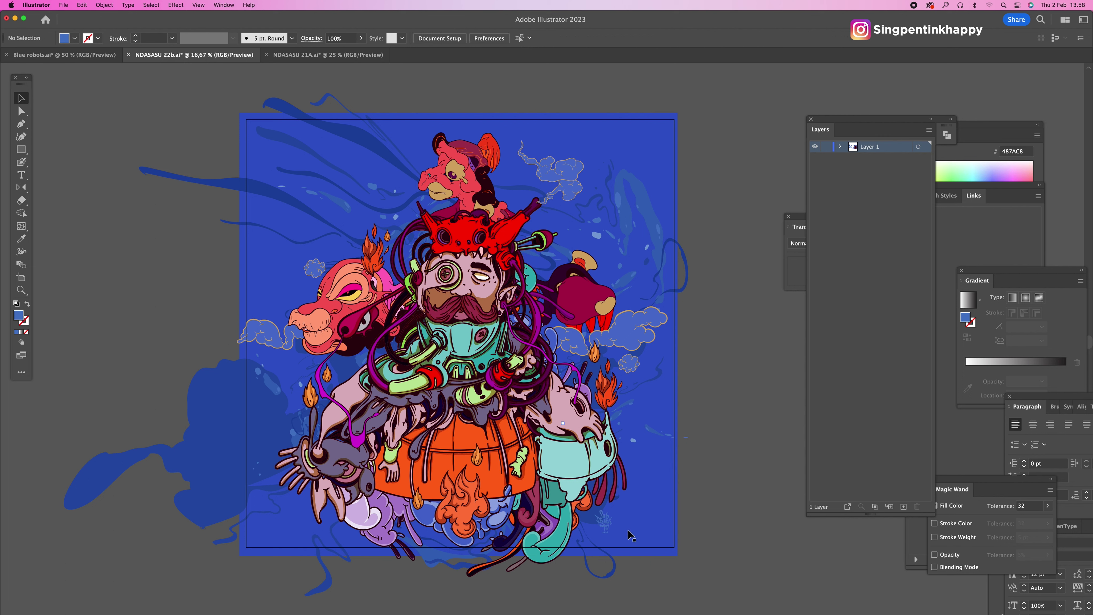
# Step: Lighten the signature's fill colour to #6190D6 and deselect it
pyautogui.doubleClick(19, 317)
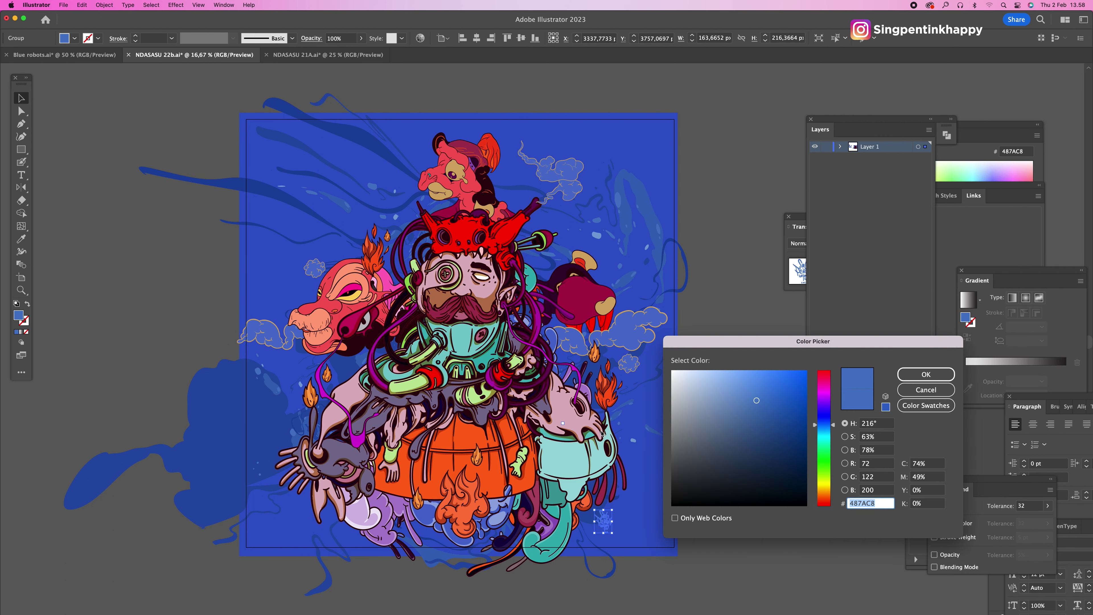
pyautogui.click(747, 392)
pyautogui.click(926, 374)
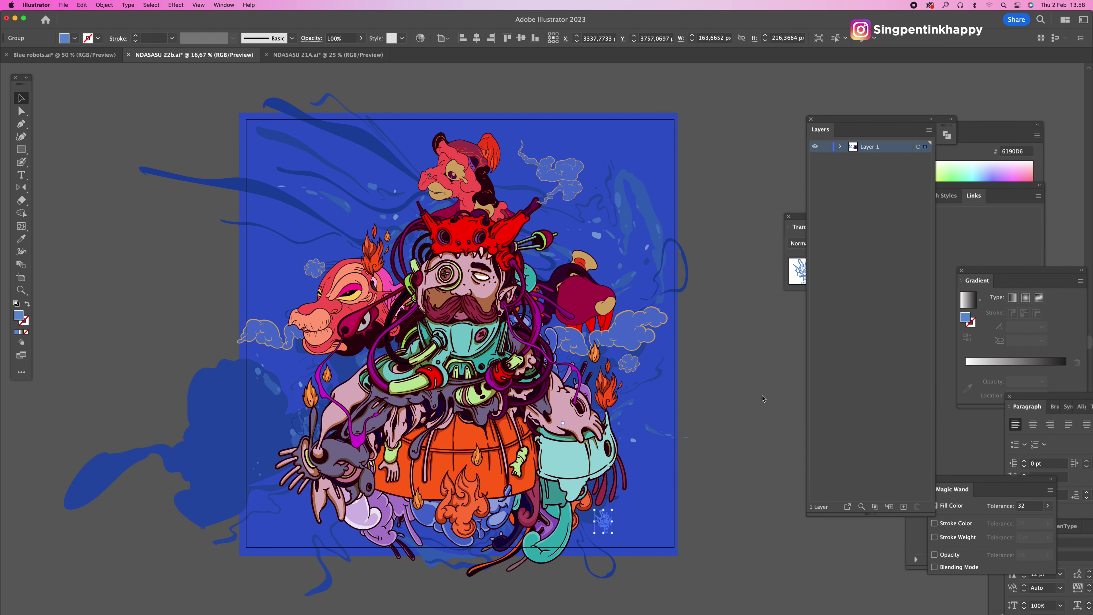
pyautogui.click(682, 409)
# Step: Export the signed artwork for web as a maximum-quality 4000 px JPEG named NDASASU-22b in the NDASASU #22 folder
pyautogui.press('alt+shift+super+s')
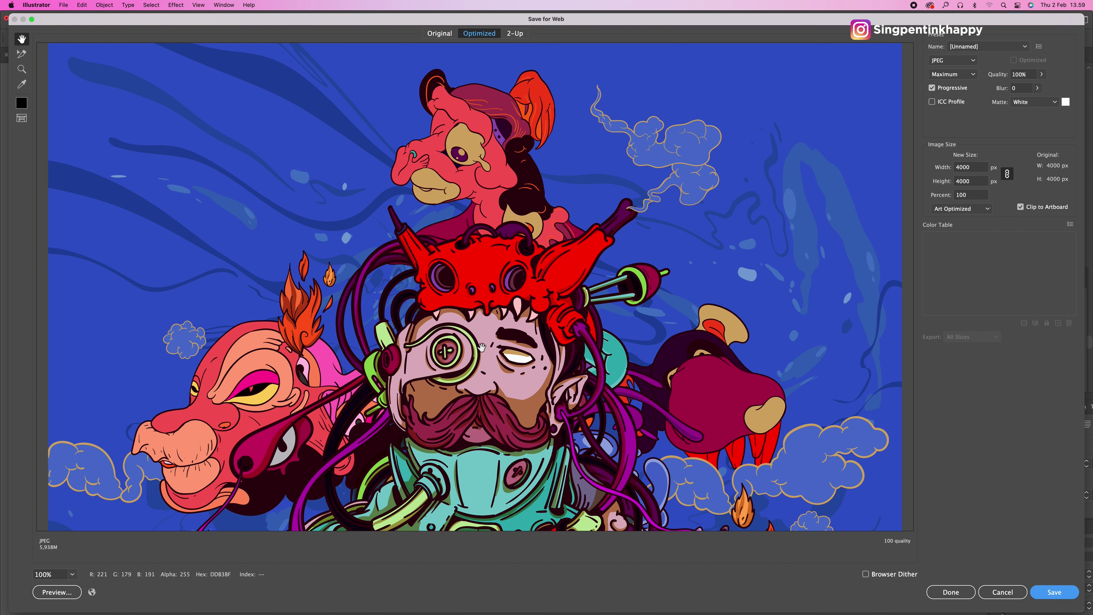
pyautogui.scroll(-10, 567, 322)
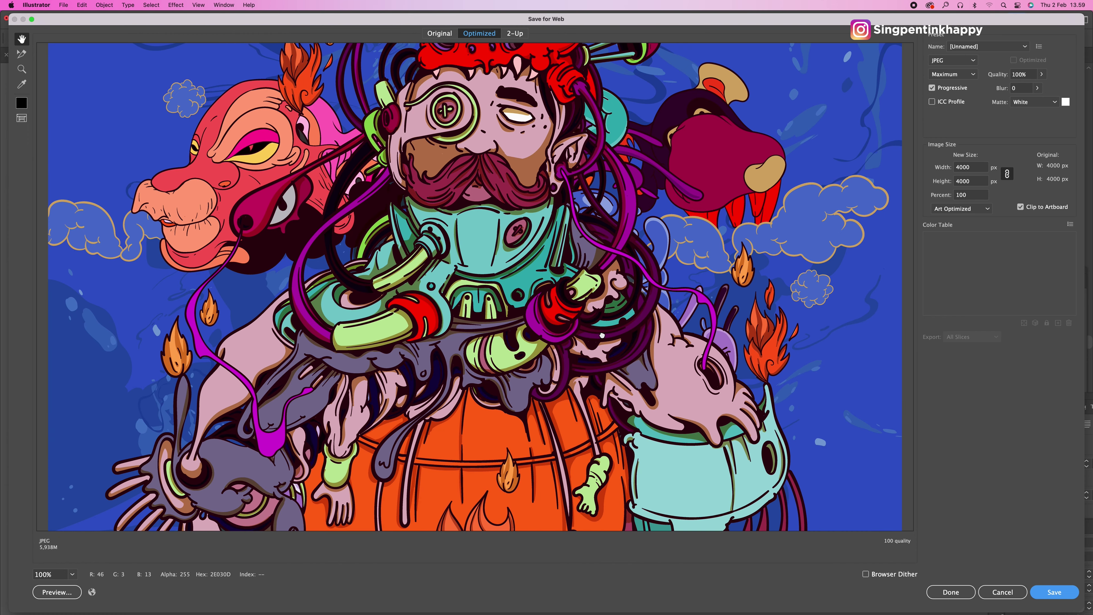
pyautogui.scroll(-2, 602, 310)
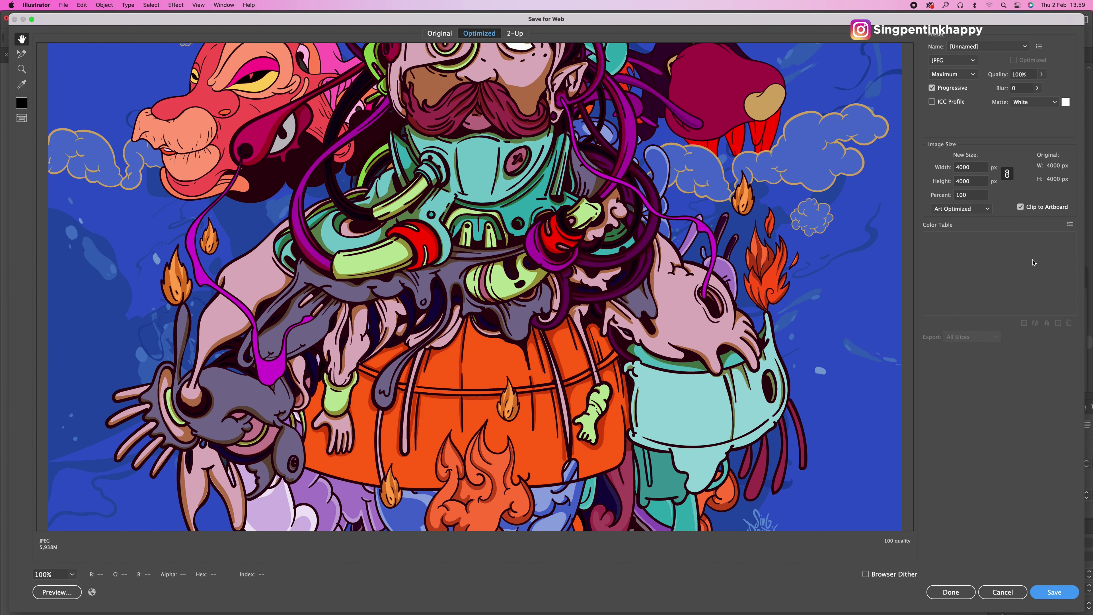
pyautogui.press('super+minus')
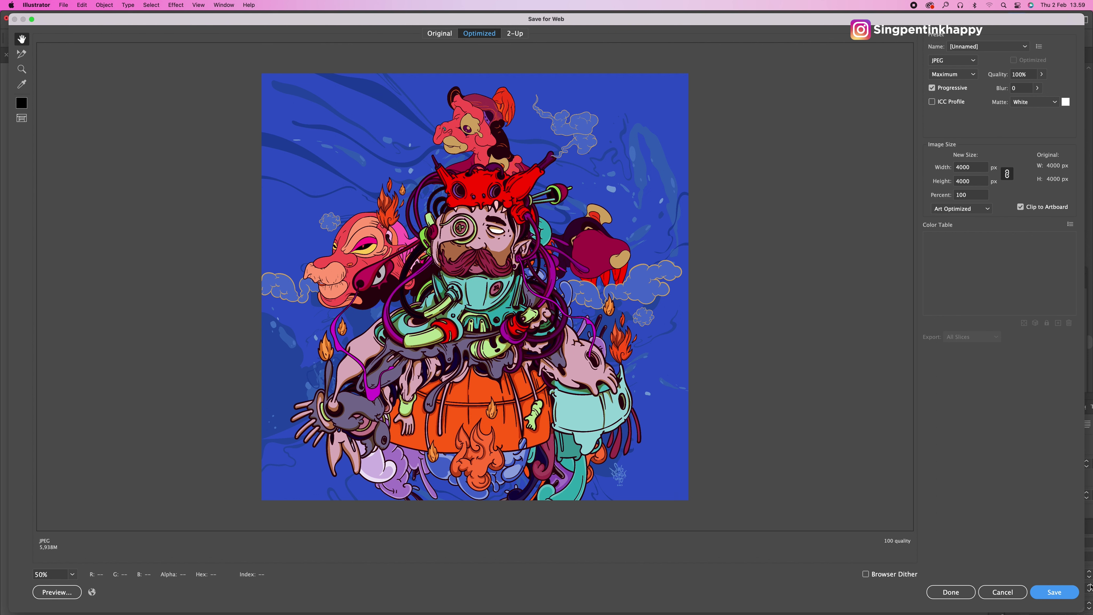
pyautogui.click(1067, 594)
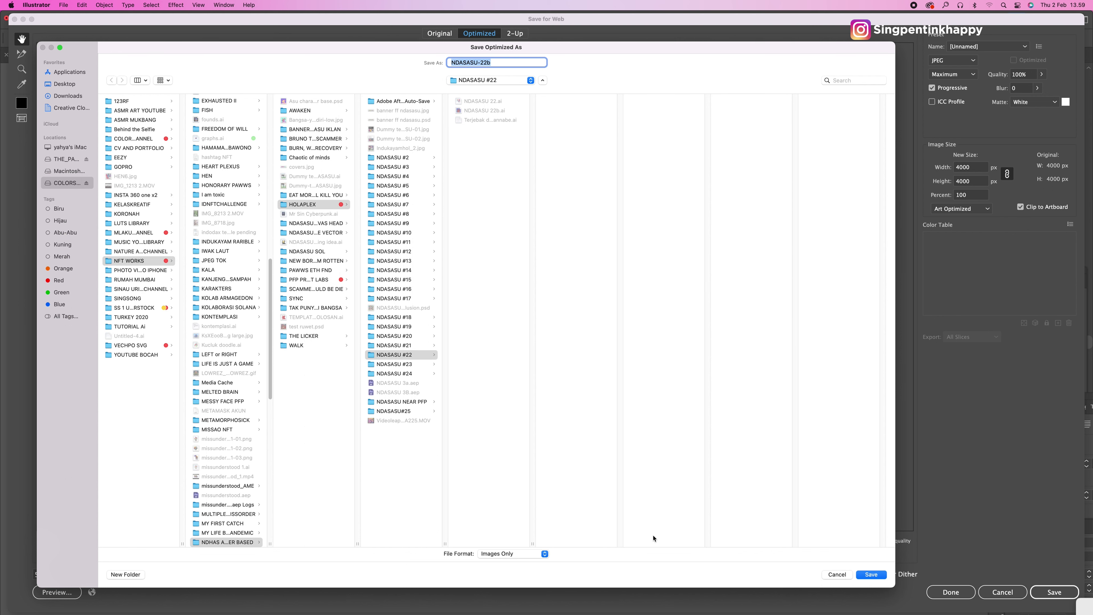
pyautogui.click(871, 575)
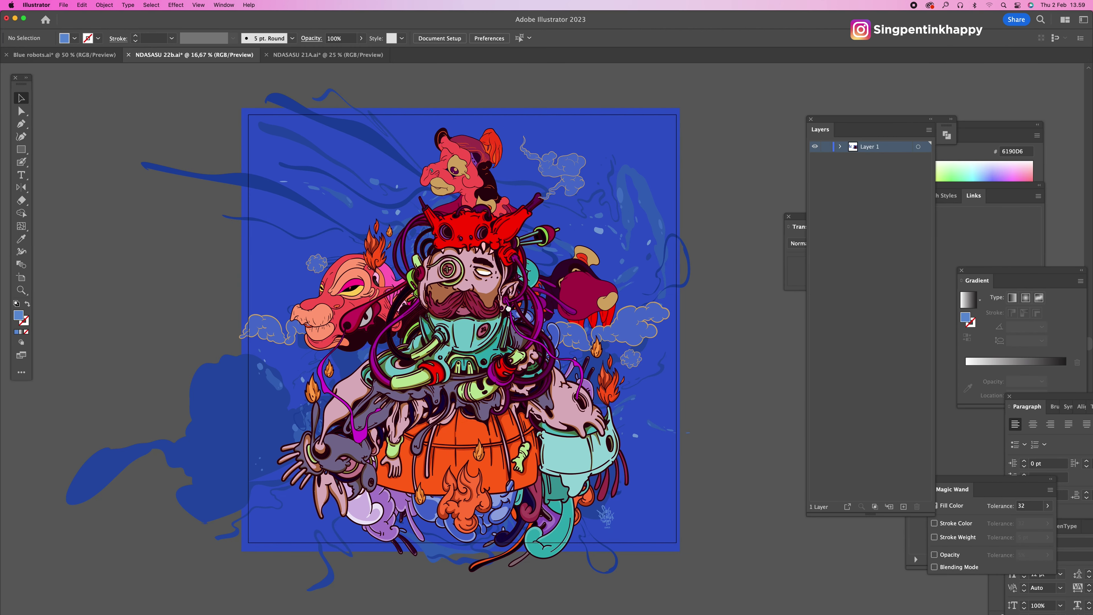
# Step: Switch to Chrome with the Formfunction marketplace home page and enlarge the browser window to fill the screen
pyautogui.moveTo(247, 602)
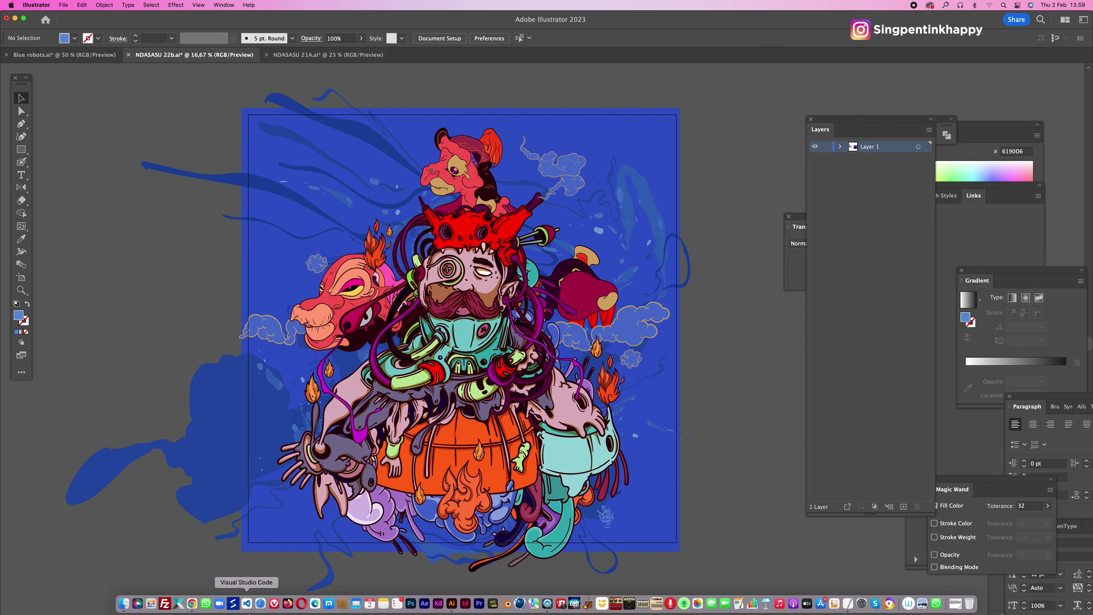
pyautogui.click(192, 603)
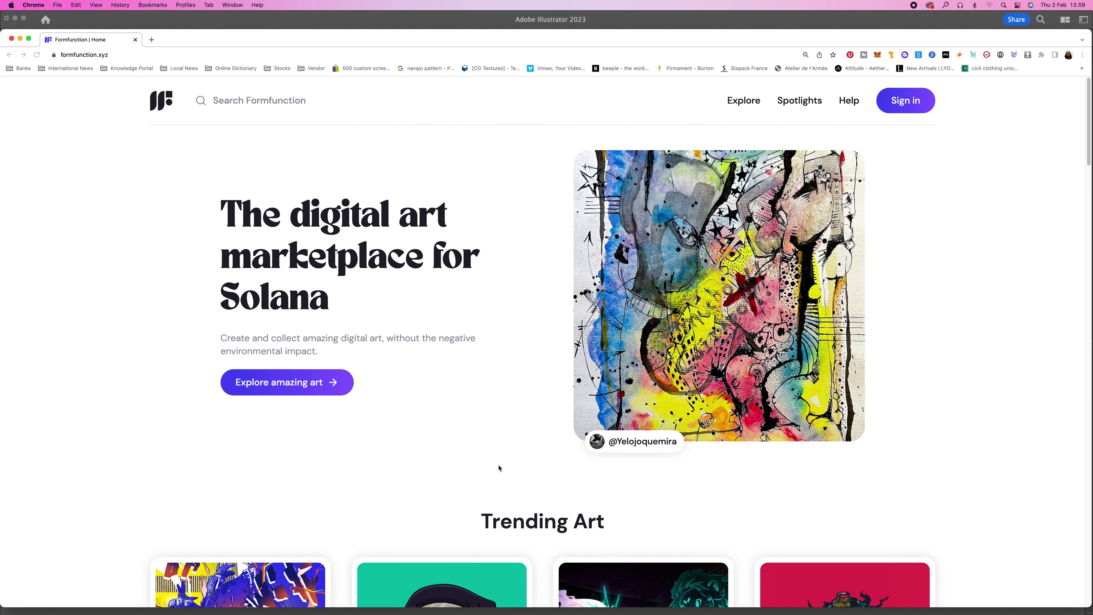
pyautogui.moveTo(185, 44); pyautogui.dragTo(185, 26)
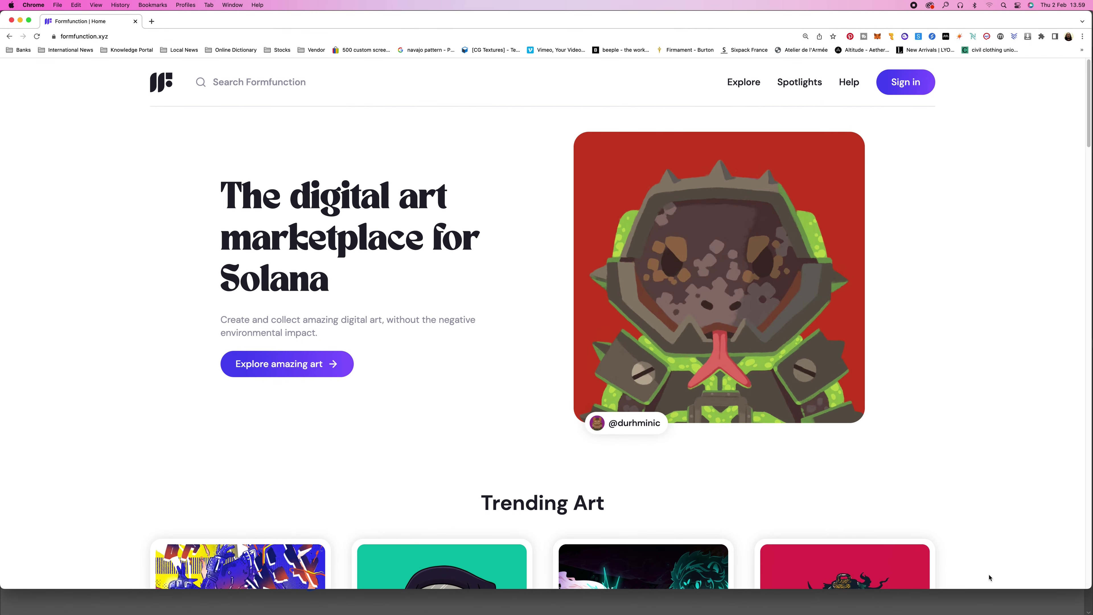
pyautogui.moveTo(1073, 589); pyautogui.dragTo(1073, 611)
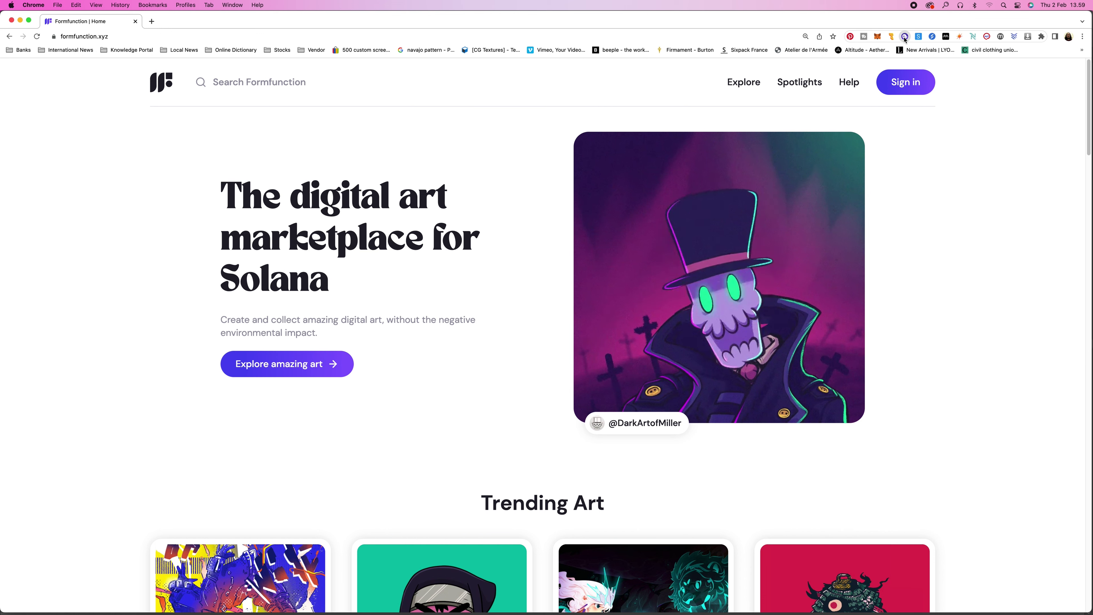
# Step: Unlock the Phantom wallet with its password and sign in to Formfunction using Phantom
pyautogui.click(905, 39)
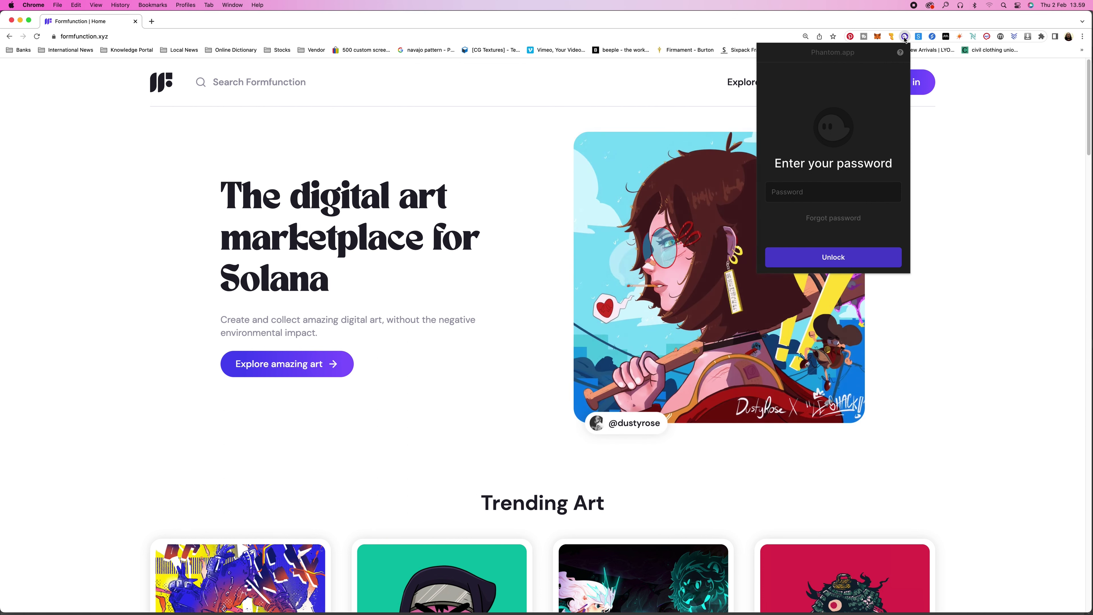
pyautogui.write('••••••••••••••')
pyautogui.press('Return')
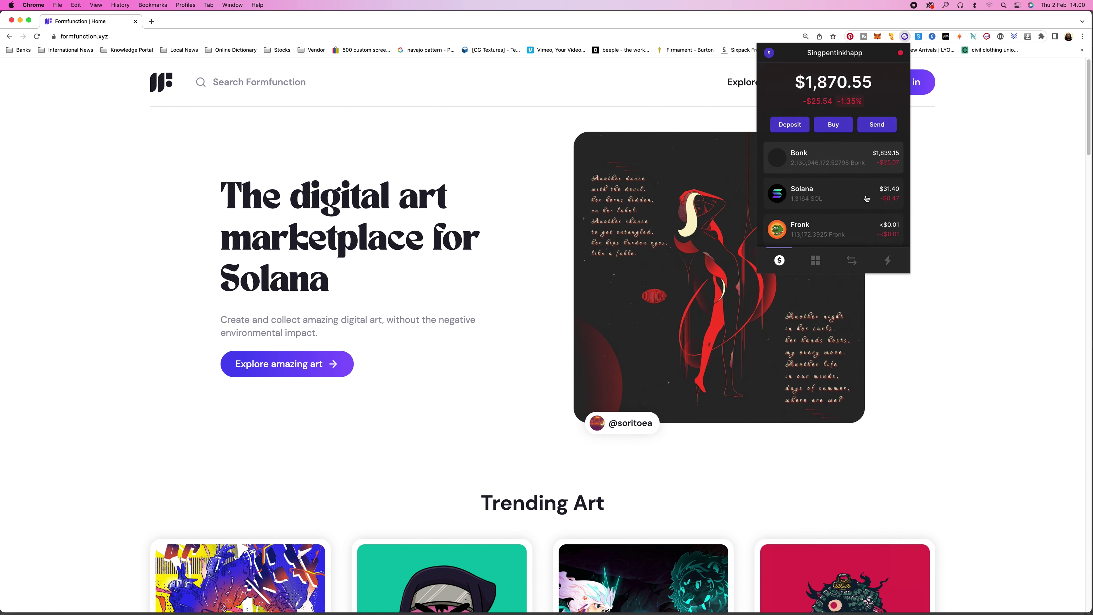
pyautogui.click(964, 223)
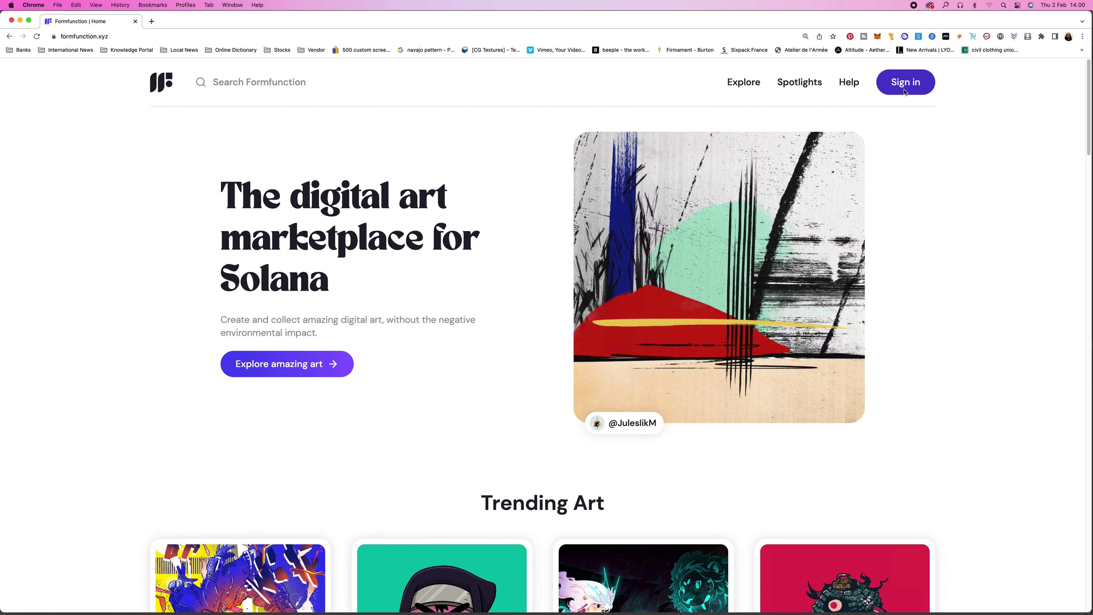
pyautogui.click(906, 91)
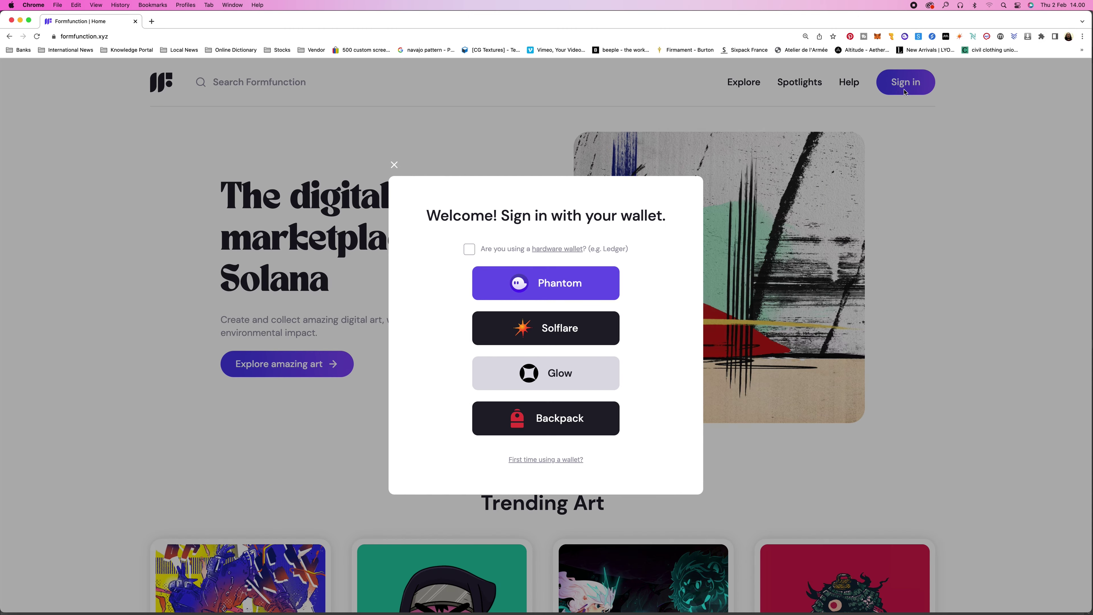
pyautogui.click(589, 275)
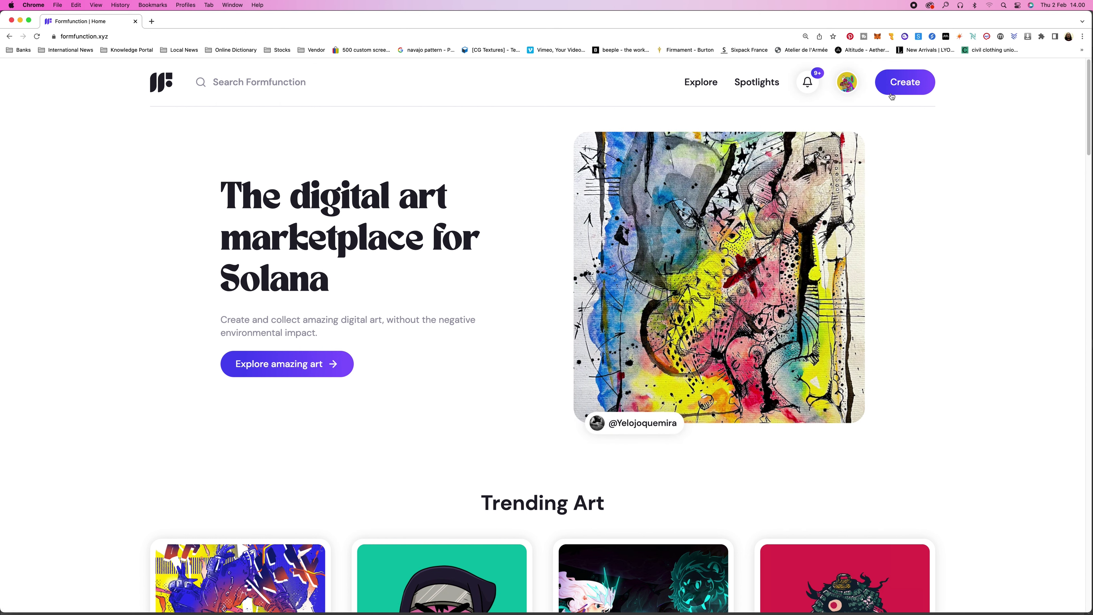
# Step: Look through the featured artwork and the Trending Art auctions on the Formfunction home page
pyautogui.scroll(-5, 578, 288)
pyautogui.scroll(5, 304, 228)
pyautogui.scroll(-5, 304, 228)
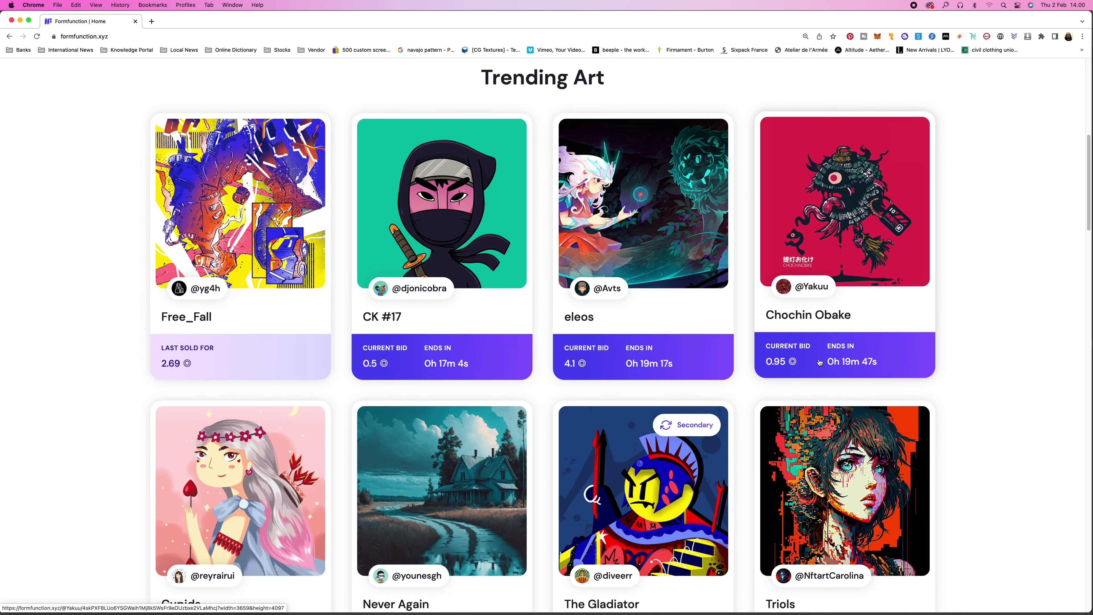
pyautogui.scroll(3, 820, 363)
pyautogui.scroll(-6, 820, 363)
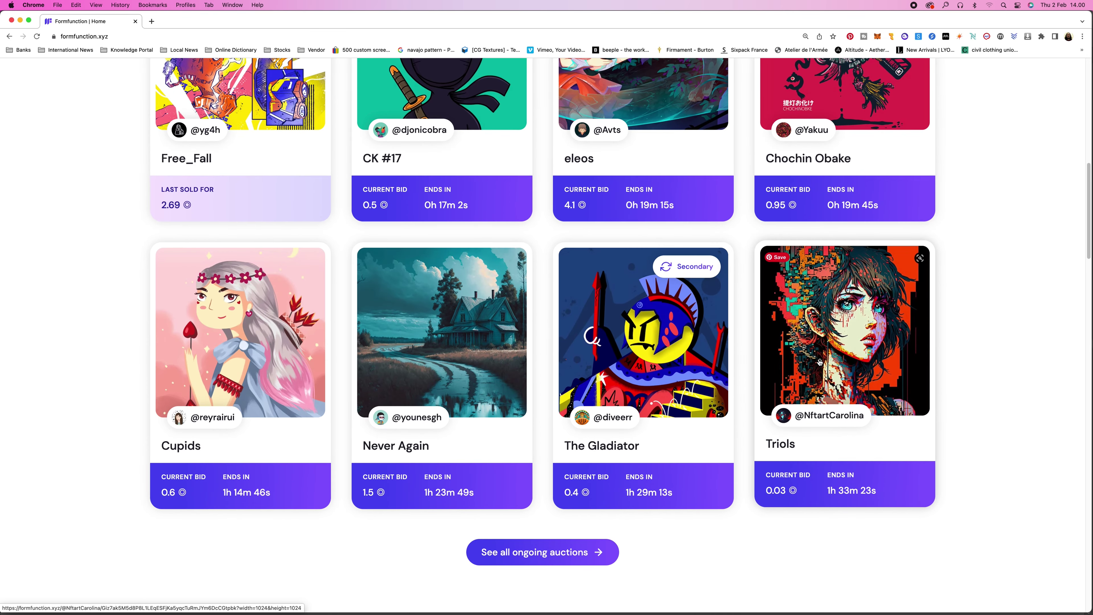
pyautogui.scroll(12, 820, 363)
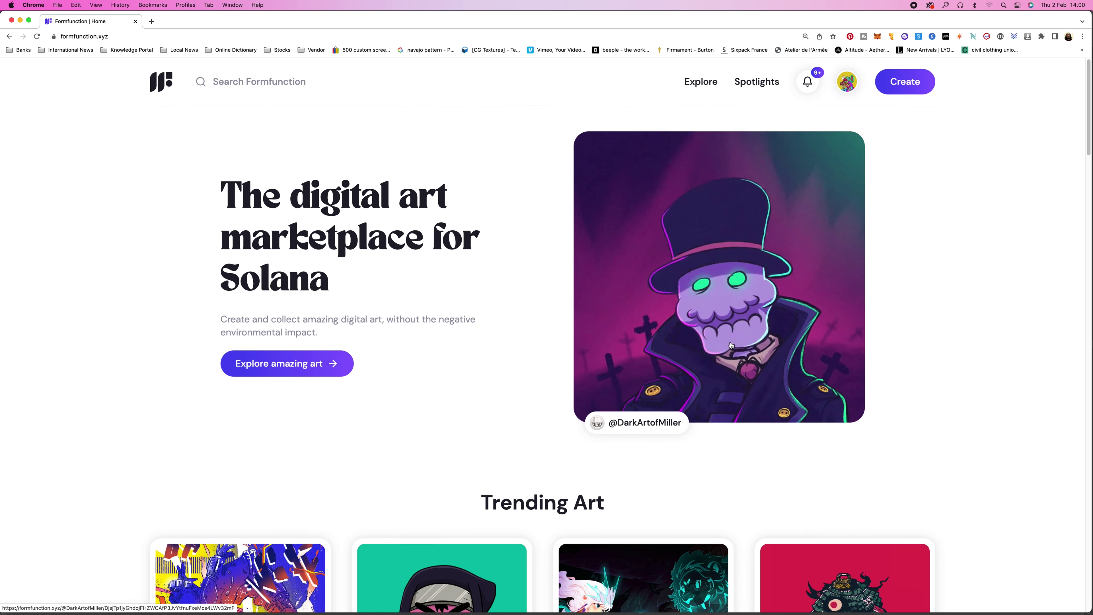
pyautogui.scroll(-4, 731, 345)
pyautogui.scroll(-4, 732, 345)
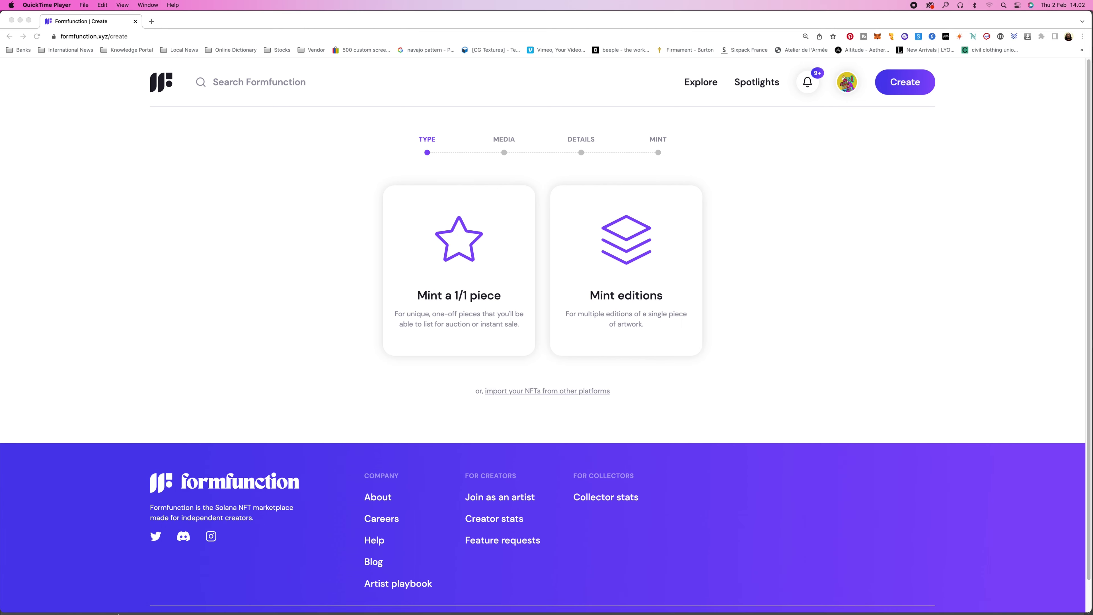
pyautogui.click(127, 610)
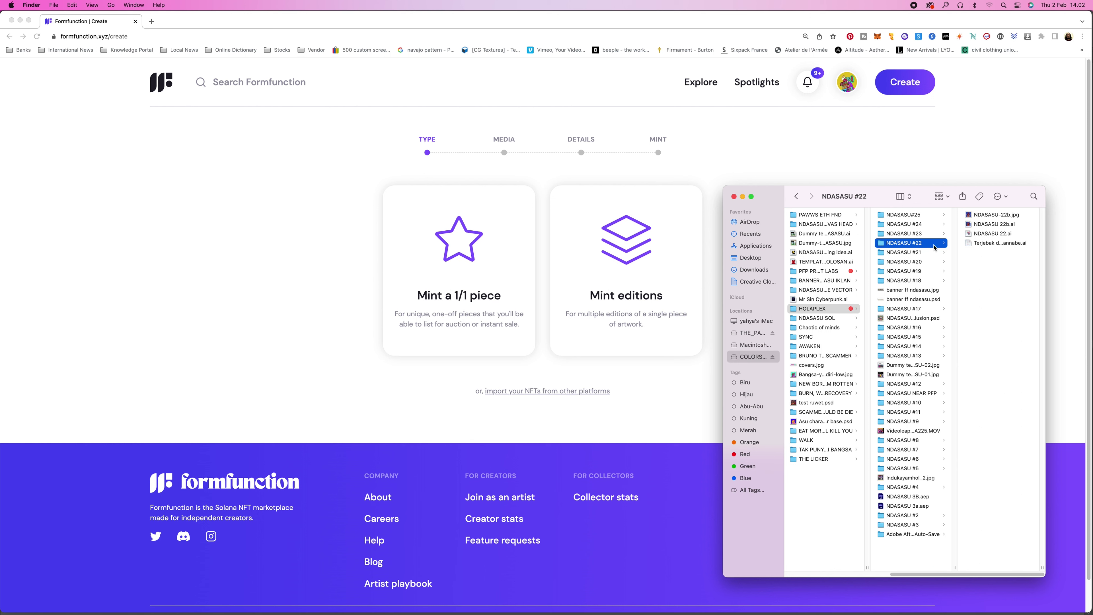
pyautogui.click(982, 215)
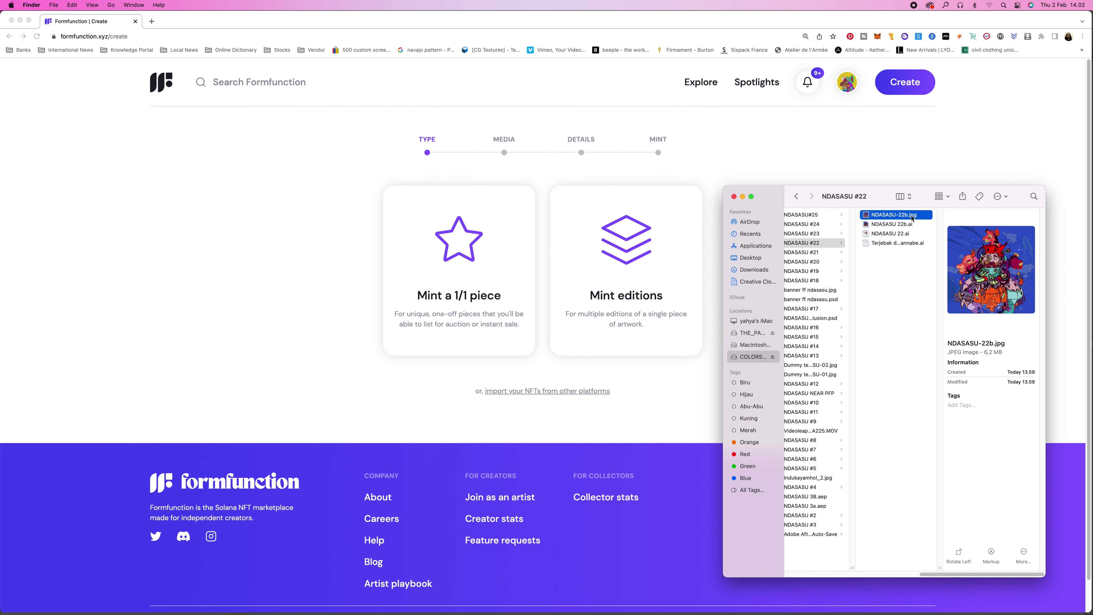
pyautogui.moveTo(912, 218); pyautogui.dragTo(462, 269)
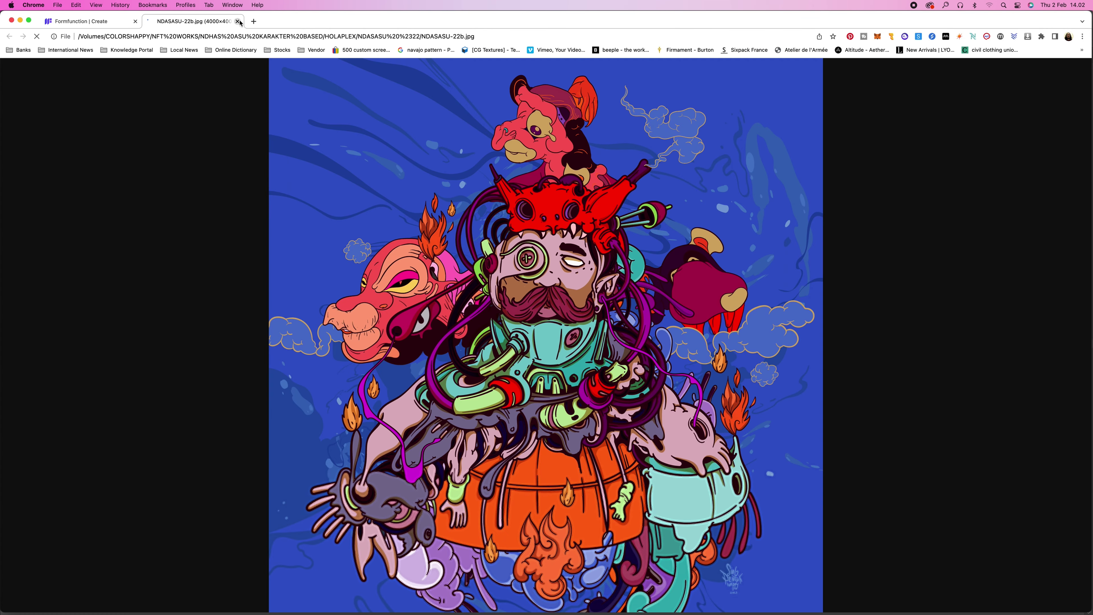
pyautogui.click(237, 21)
# Step: Choose to mint a 1/1 piece, upload NDASASU-22b.jpg from the NDASASU #22 folder as its media, and continue to the details
pyautogui.click(477, 283)
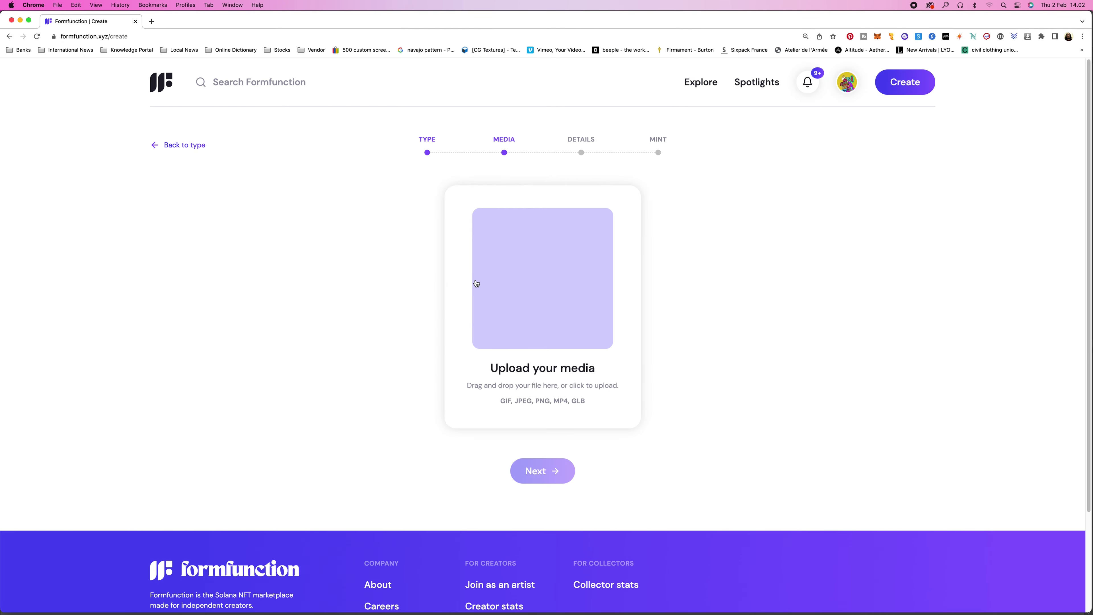
pyautogui.click(124, 605)
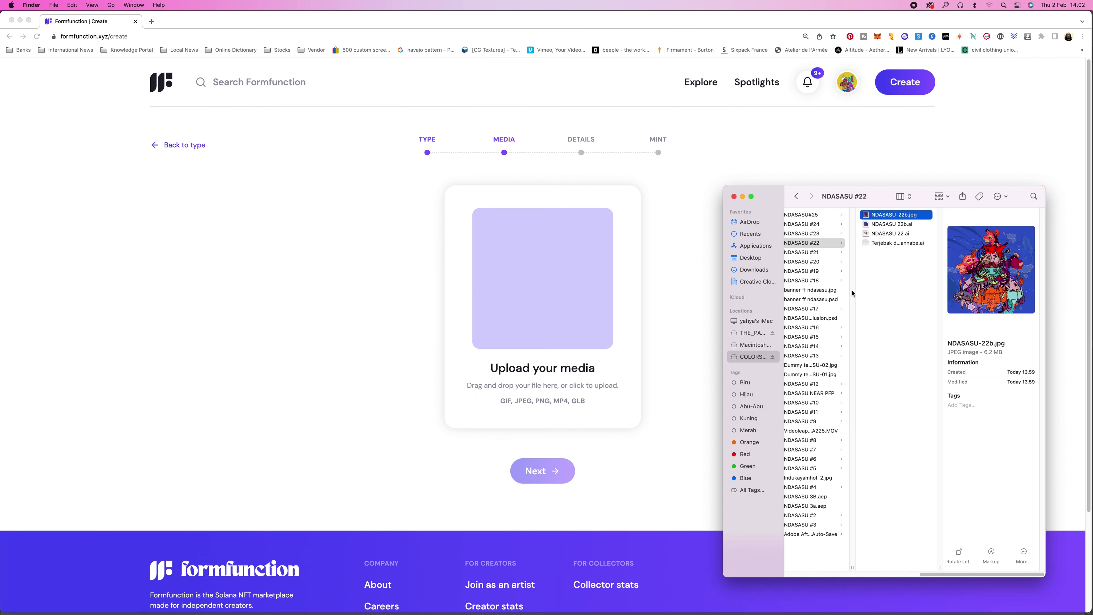
pyautogui.moveTo(899, 222); pyautogui.dragTo(512, 308)
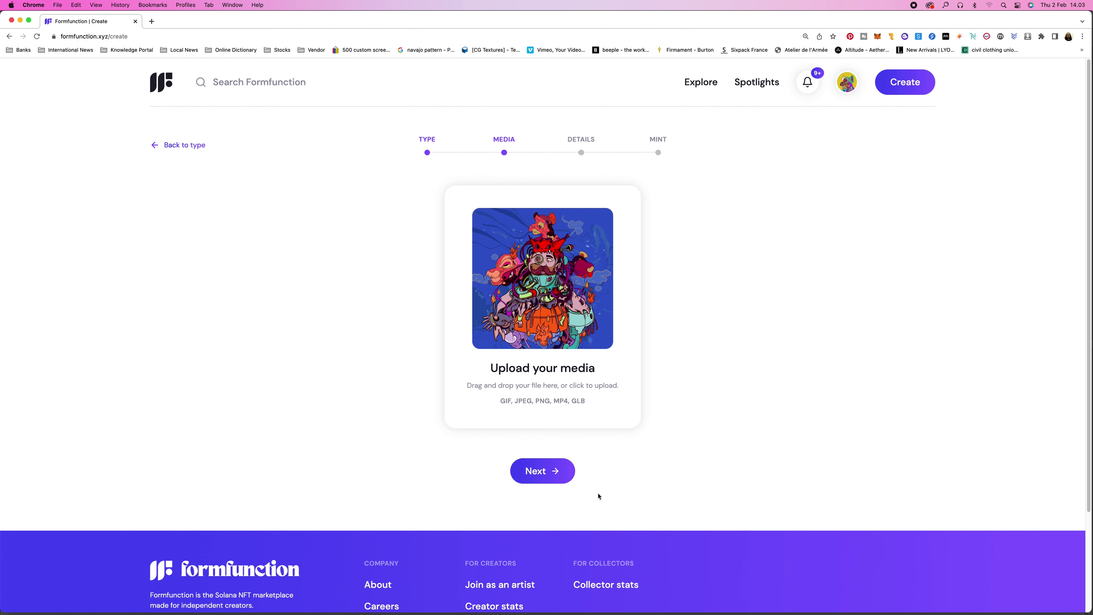
pyautogui.click(547, 476)
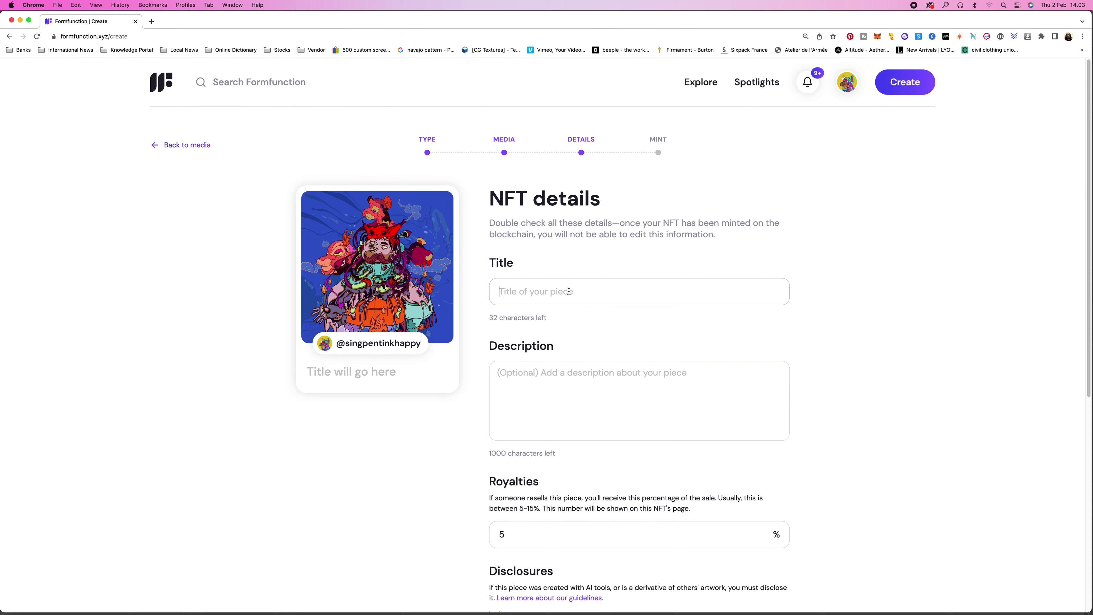
# Step: Switch to the TextEdit note and correct the number in its title line to #22
pyautogui.click(832, 604)
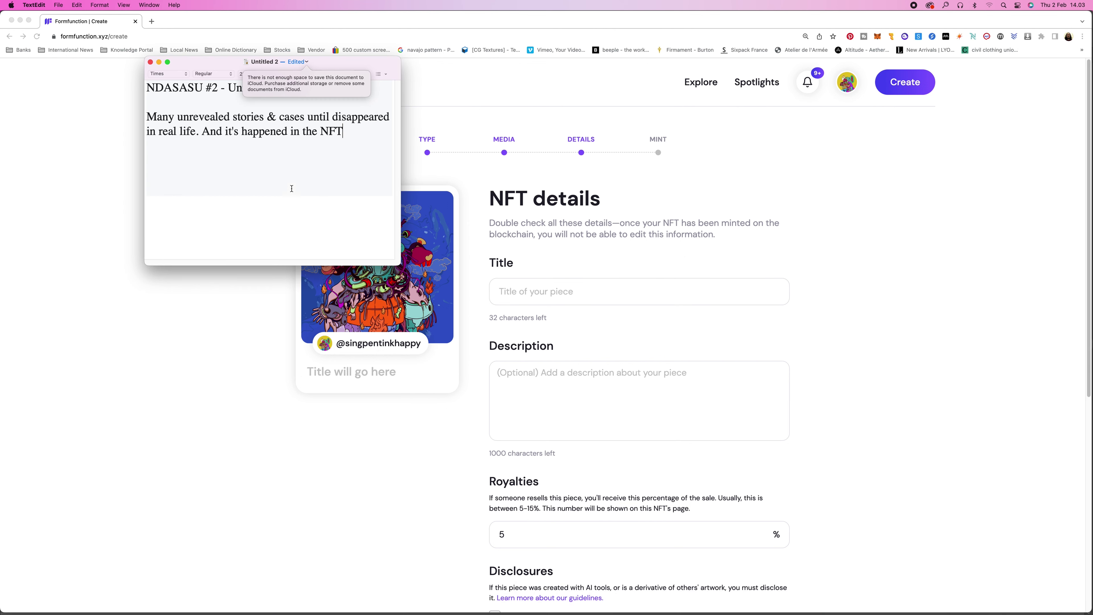
pyautogui.moveTo(228, 61); pyautogui.dragTo(230, 161)
pyautogui.tripleClick(210, 187)
pyautogui.tripleClick(209, 187)
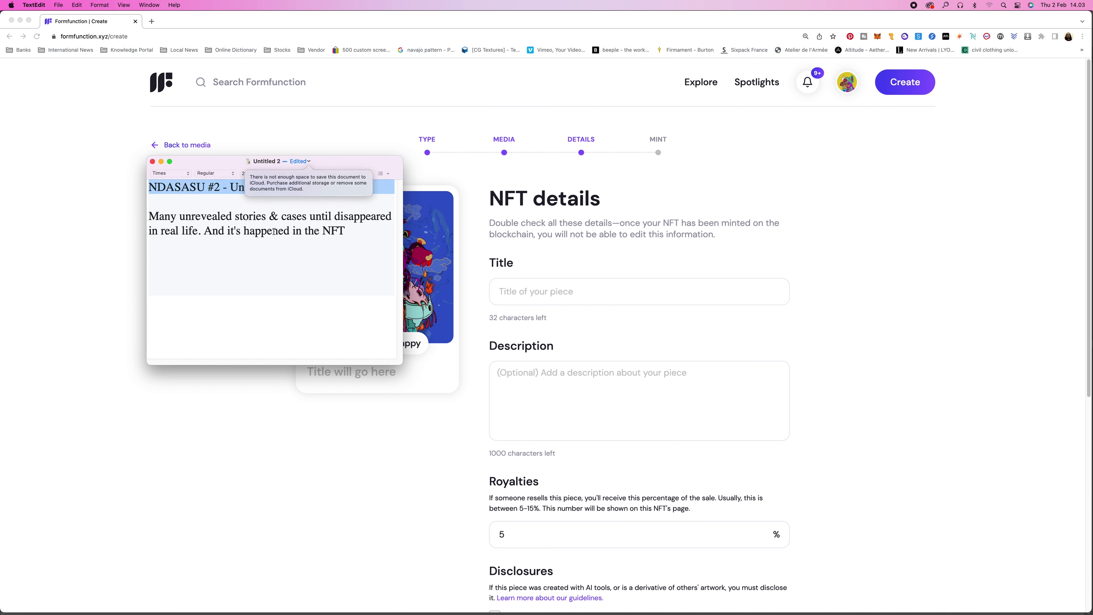
pyautogui.click(218, 187)
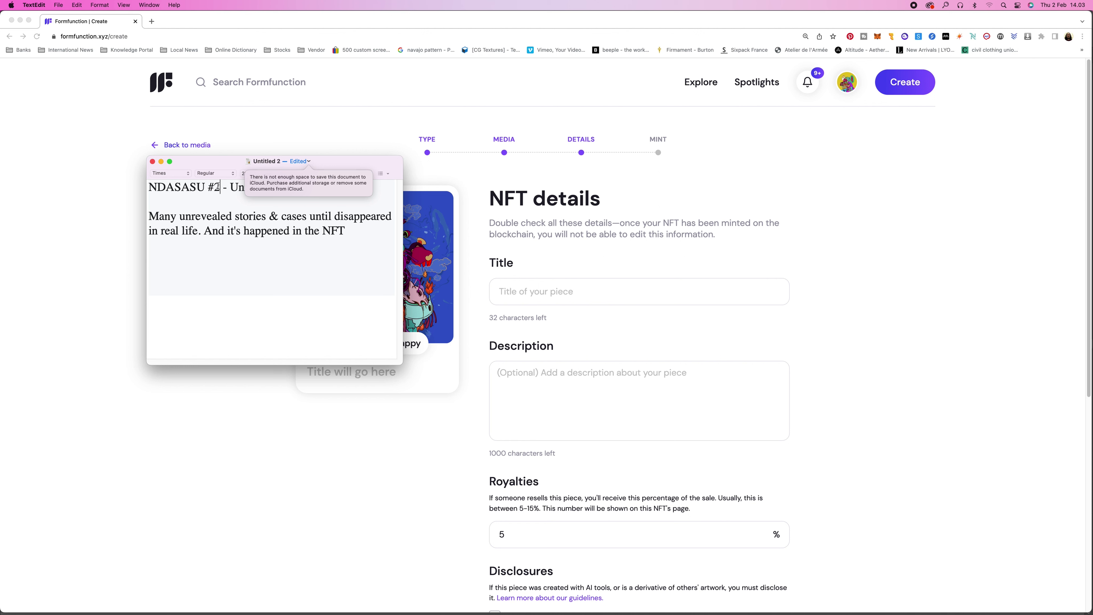
pyautogui.write('2')
# Step: Copy the note's title line into the NFT's Title as "NDASASU #22 - Unrevealed death"
pyautogui.tripleClick(209, 187)
pyautogui.press('super+c')
pyautogui.click(587, 297)
pyautogui.press('super+v')
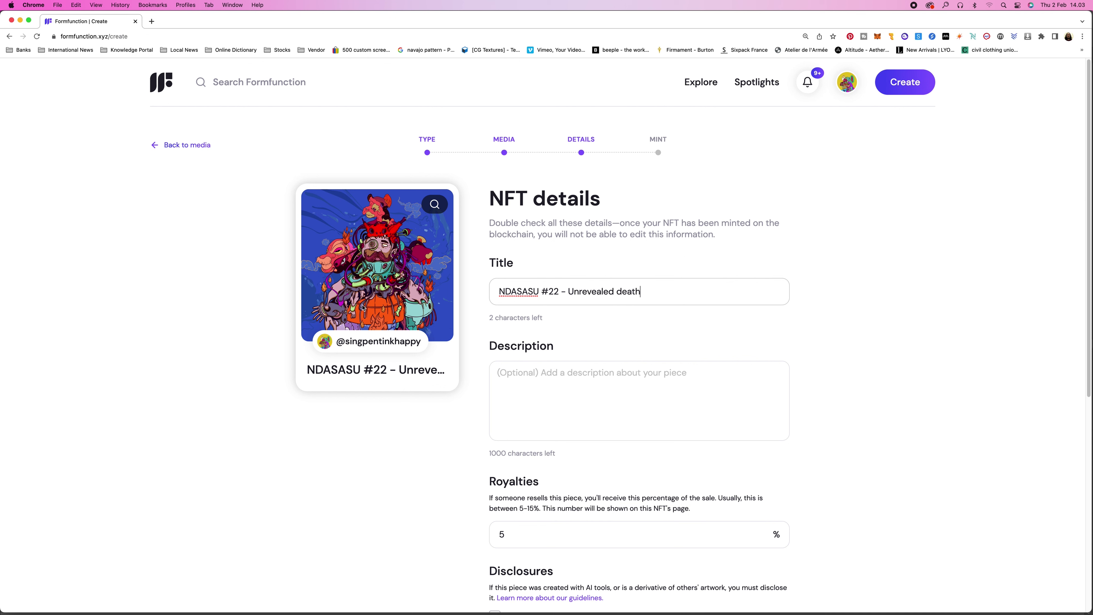
# Step: Copy the TextEdit note's paragraph about unrevealed stories and cases into the NFT's Description
pyautogui.moveTo(723, 605)
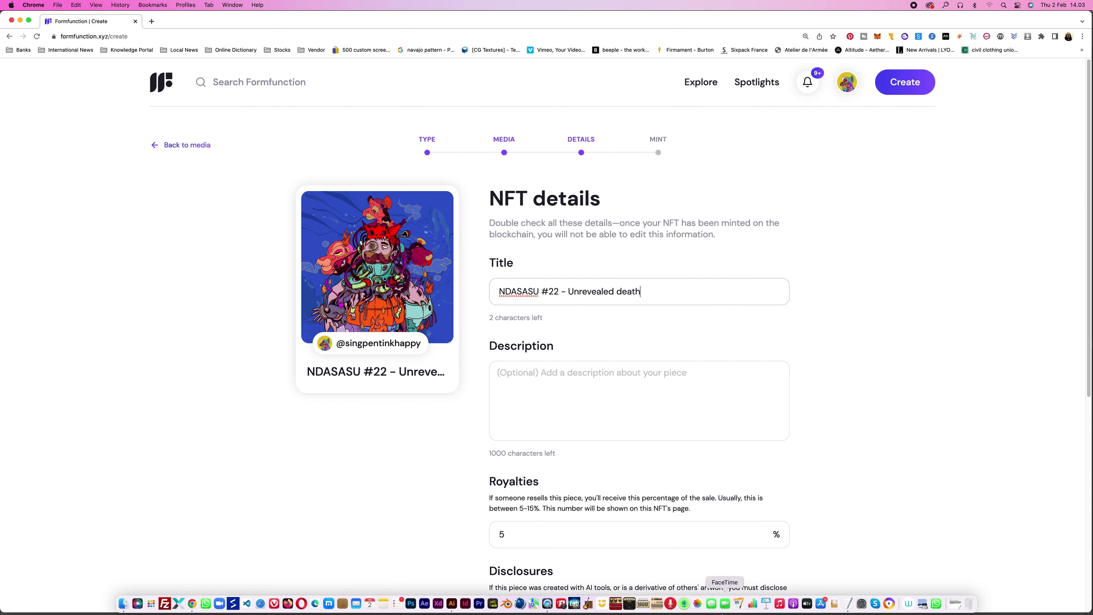
pyautogui.click(849, 605)
pyautogui.moveTo(379, 244); pyautogui.dragTo(128, 213)
pyautogui.click(600, 412)
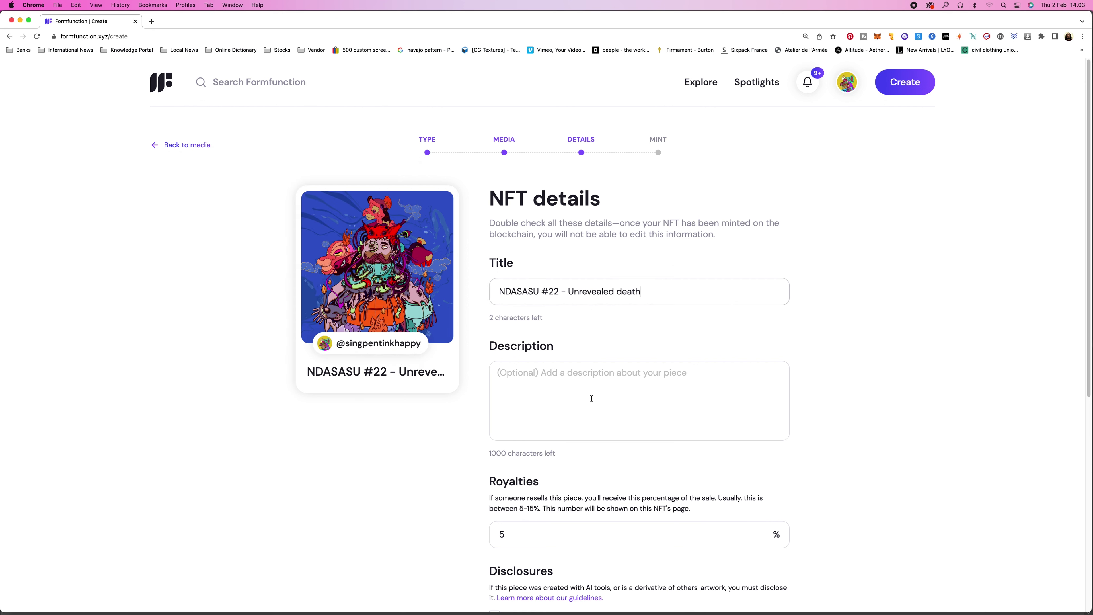
pyautogui.press('super+v')
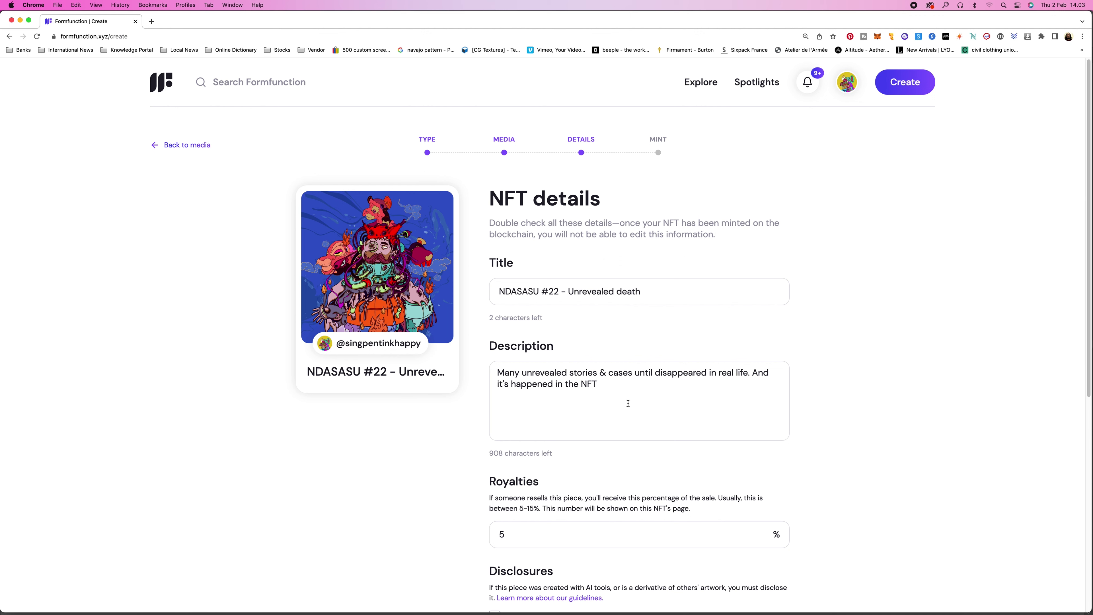
# Step: Put the description's second sentence on its own line, capitalise "Unrevealed" and end the text with a full stop
pyautogui.click(752, 373)
pyautogui.press('Return')
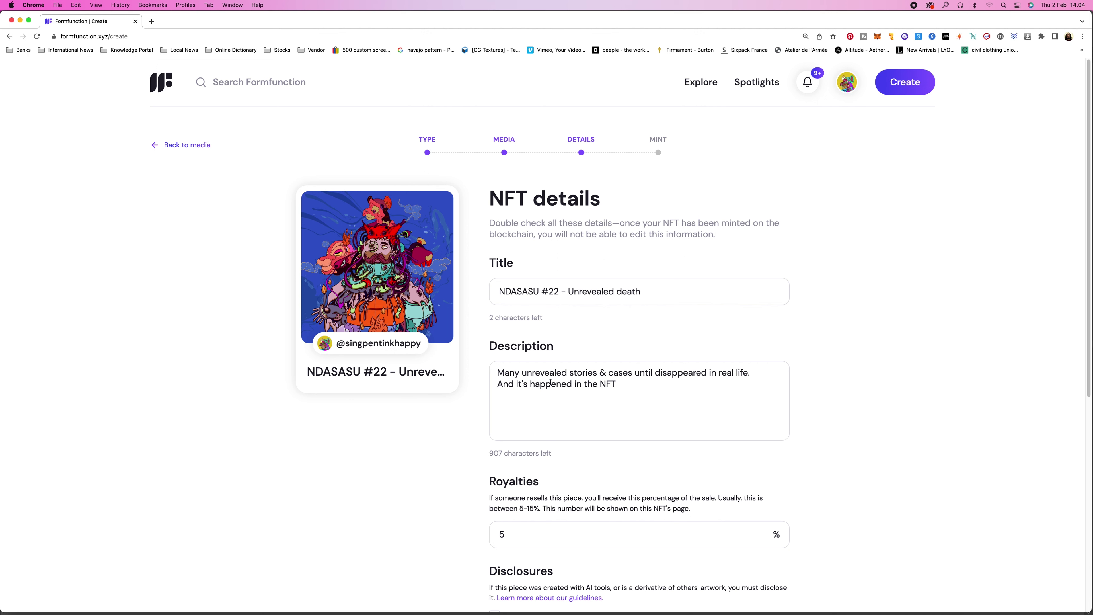
pyautogui.moveTo(527, 373); pyautogui.dragTo(524, 372)
pyautogui.write('U')
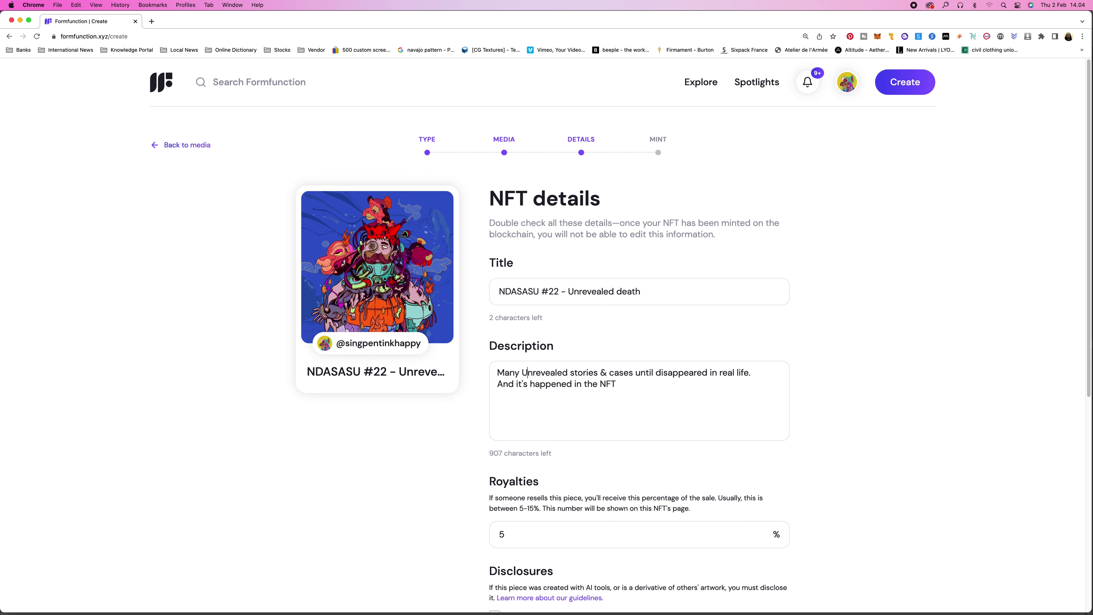
pyautogui.write('.')
# Step: Add "4000 x 4000 pixel" as a separate line below the description's opening sentences
pyautogui.write('4')
pyautogui.write('00')
pyautogui.write('0 x 4')
pyautogui.write('000')
pyautogui.write(' pixel')
pyautogui.press('Return')
pyautogui.press('Return')
pyautogui.write('Created')
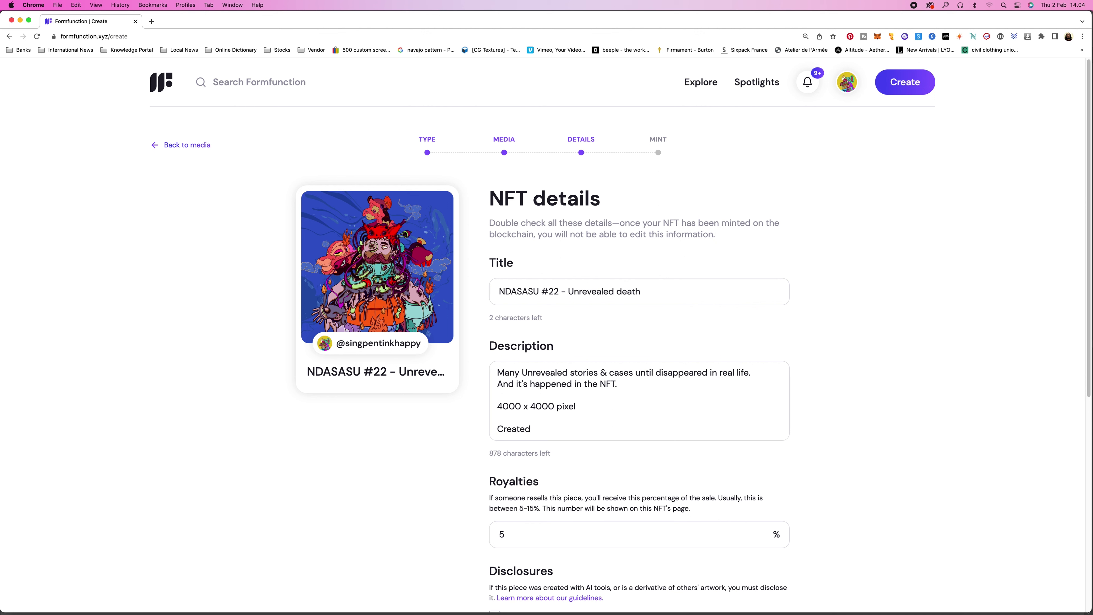
pyautogui.press('BackSpace')
pyautogui.press('BackSpace')
pyautogui.press('BackSpace')
pyautogui.press('BackSpace')
pyautogui.press('BackSpace')
pyautogui.press('BackSpace')
pyautogui.press('BackSpace')
# Step: Add "Digital painting on Adobe Illustrator" as the last line of the description
pyautogui.press('Return')
pyautogui.write('Digital ')
pyautogui.write('pai')
pyautogui.write('nting ')
pyautogui.write('on ')
pyautogui.write('Adob')
pyautogui.write('Illsutra')
pyautogui.press('BackSpace')
pyautogui.press('BackSpace')
pyautogui.press('BackSpace')
pyautogui.press('BackSpace')
pyautogui.press('BackSpace')
pyautogui.write('ustrator')
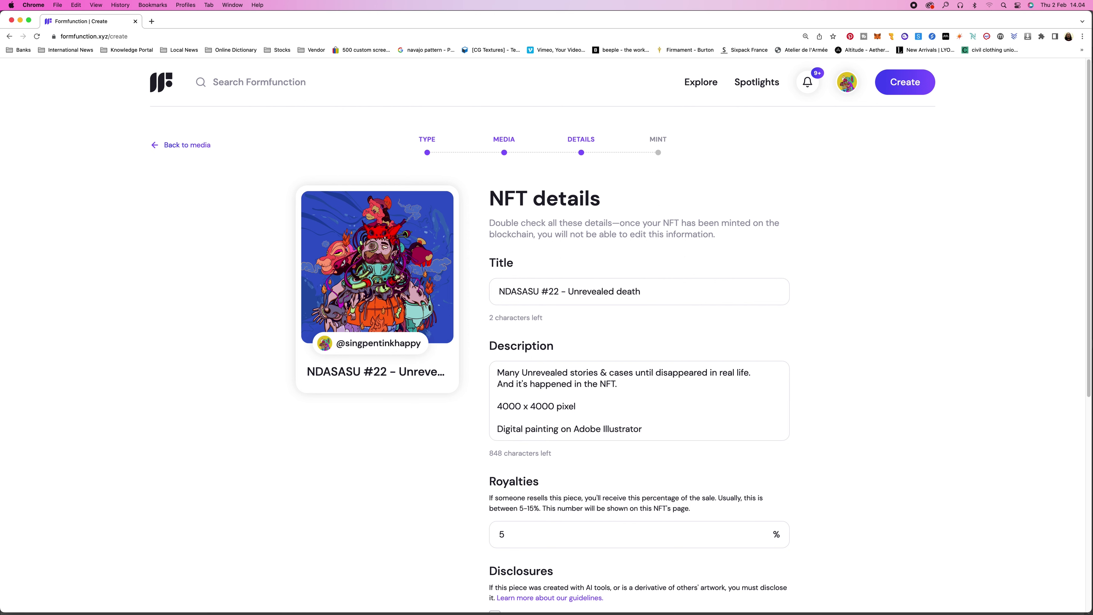
# Step: Set the NFT's royalties to 10% and show the advanced options
pyautogui.scroll(-5, 403, 298)
pyautogui.doubleClick(496, 324)
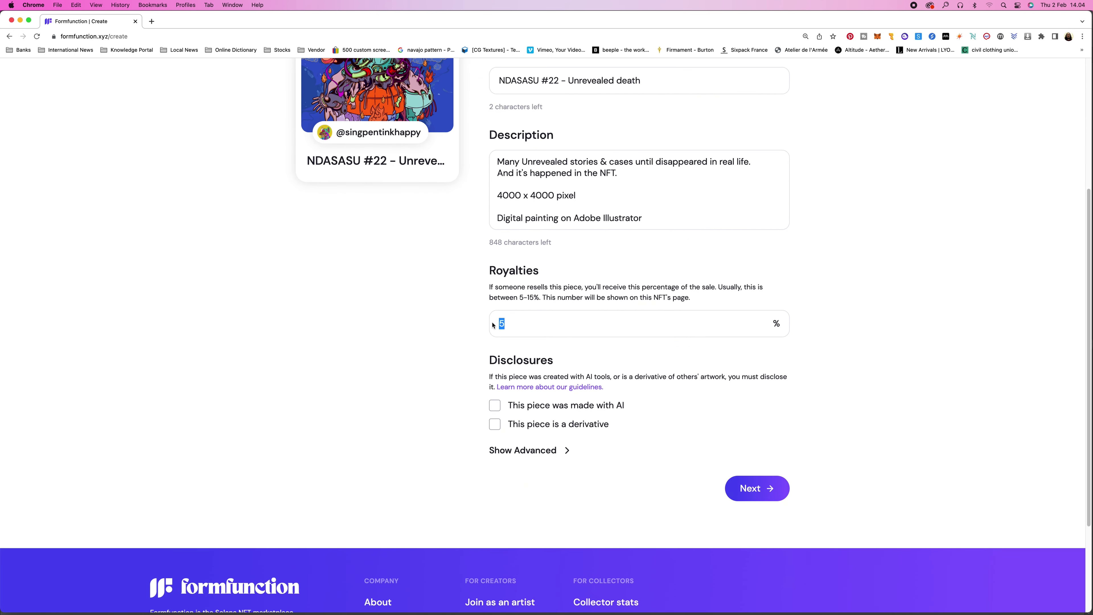
pyautogui.write('10')
pyautogui.click(548, 454)
# Step: Review the NFT's title, description, royalties and disclosures along with the collab splits and attributes
pyautogui.scroll(-4, 629, 464)
pyautogui.scroll(2, 629, 464)
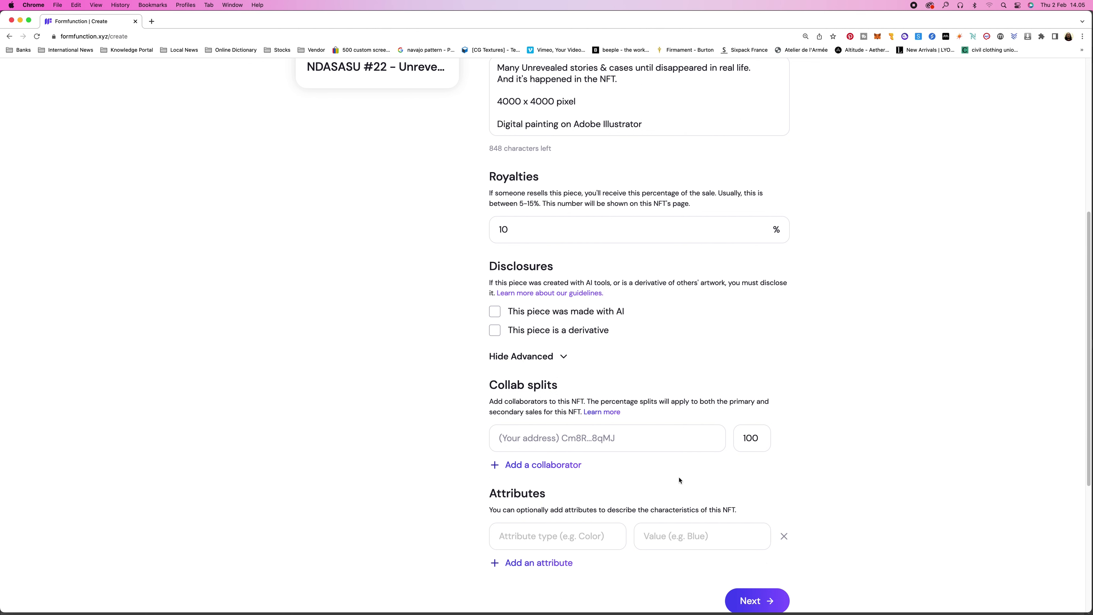
pyautogui.scroll(-1, 679, 480)
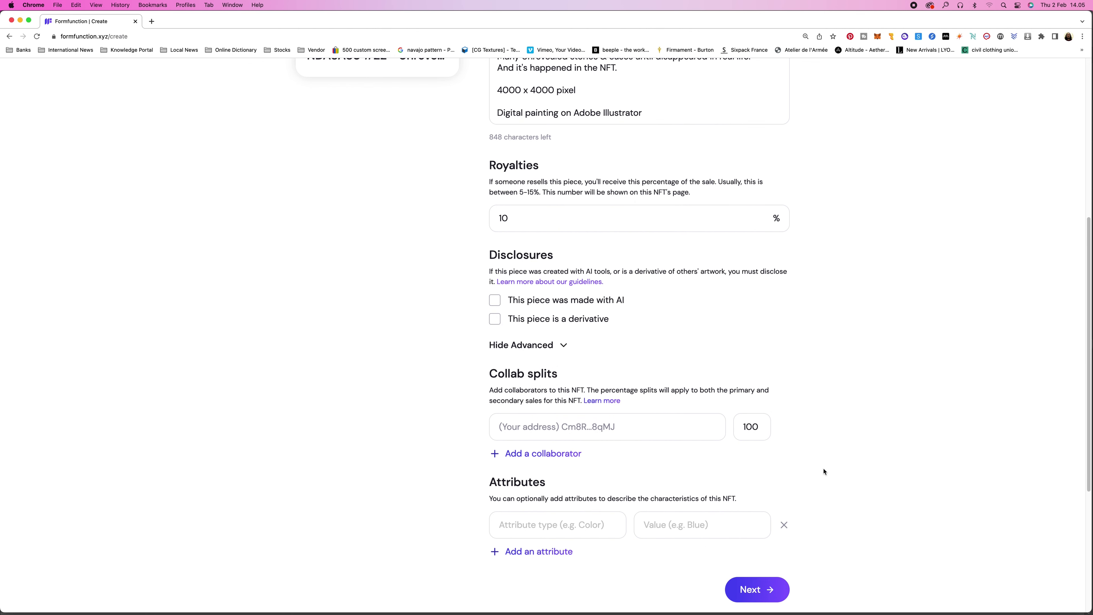
pyautogui.scroll(-1, 823, 471)
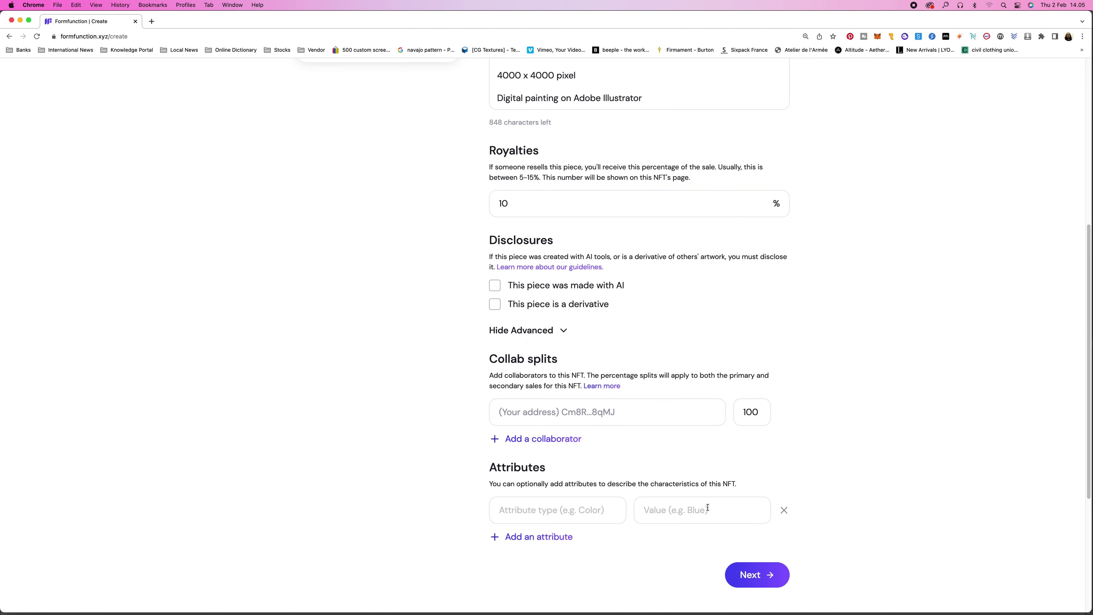
pyautogui.scroll(7, 707, 510)
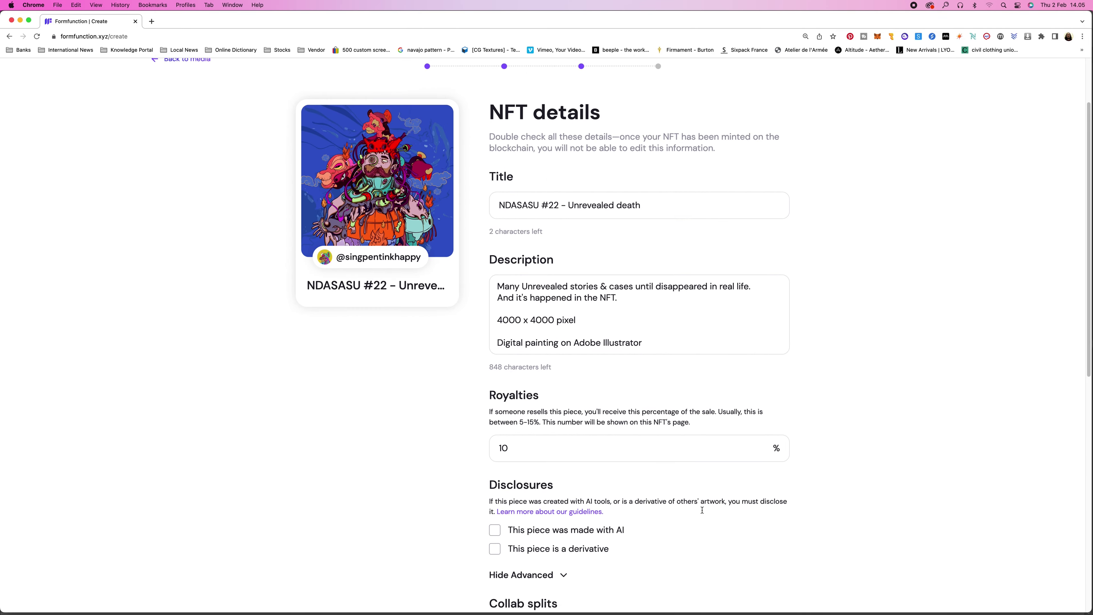
pyautogui.scroll(-6, 703, 510)
pyautogui.scroll(-3, 702, 510)
pyautogui.scroll(10, 676, 459)
pyautogui.scroll(-8, 675, 459)
pyautogui.scroll(-3, 673, 459)
# Step: Continue to minting, mint the NFT and approve the mint transaction in the Phantom wallet
pyautogui.click(756, 519)
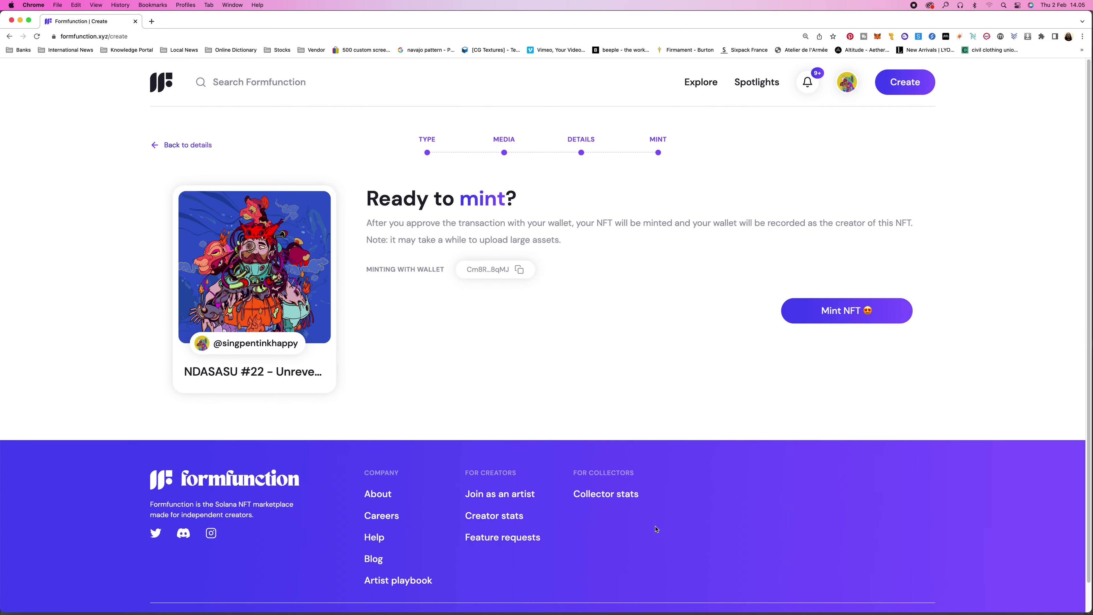
pyautogui.click(850, 311)
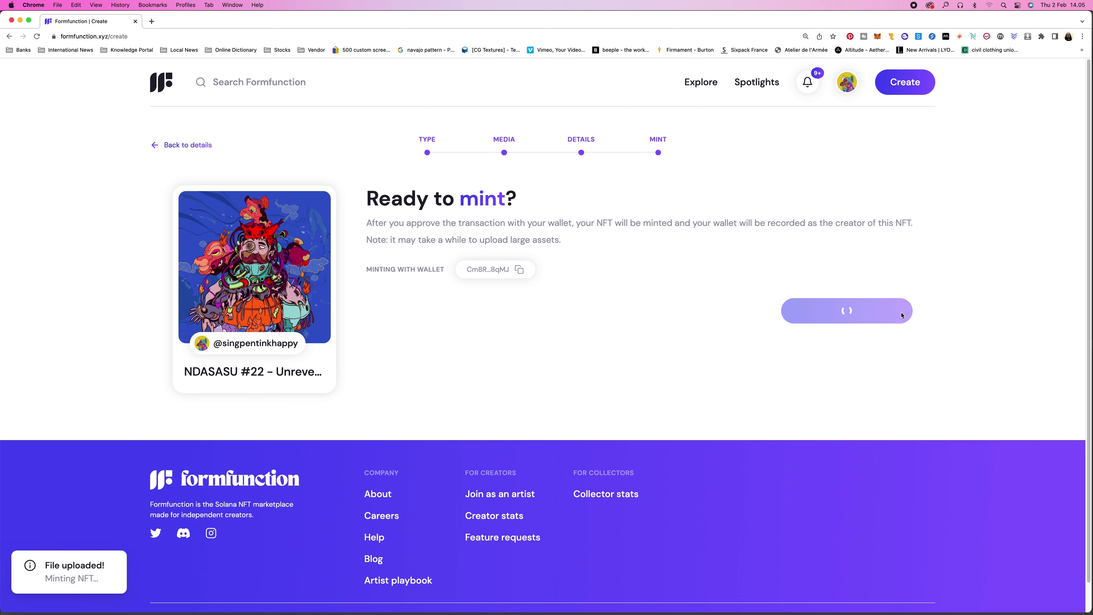
pyautogui.moveTo(1038, 20); pyautogui.dragTo(937, 87)
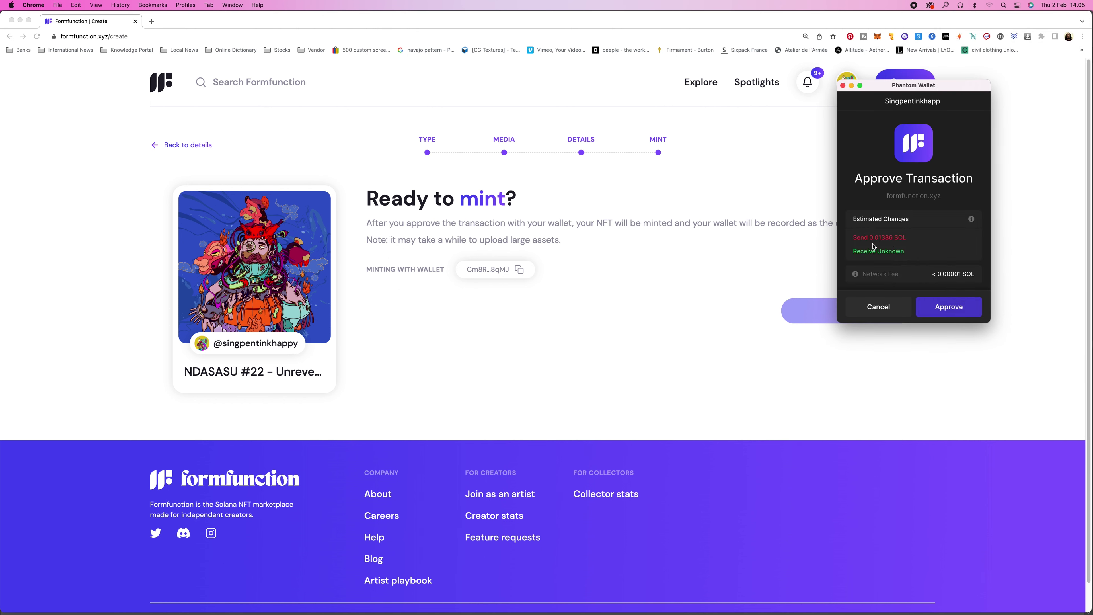
pyautogui.scroll(-1, 920, 245)
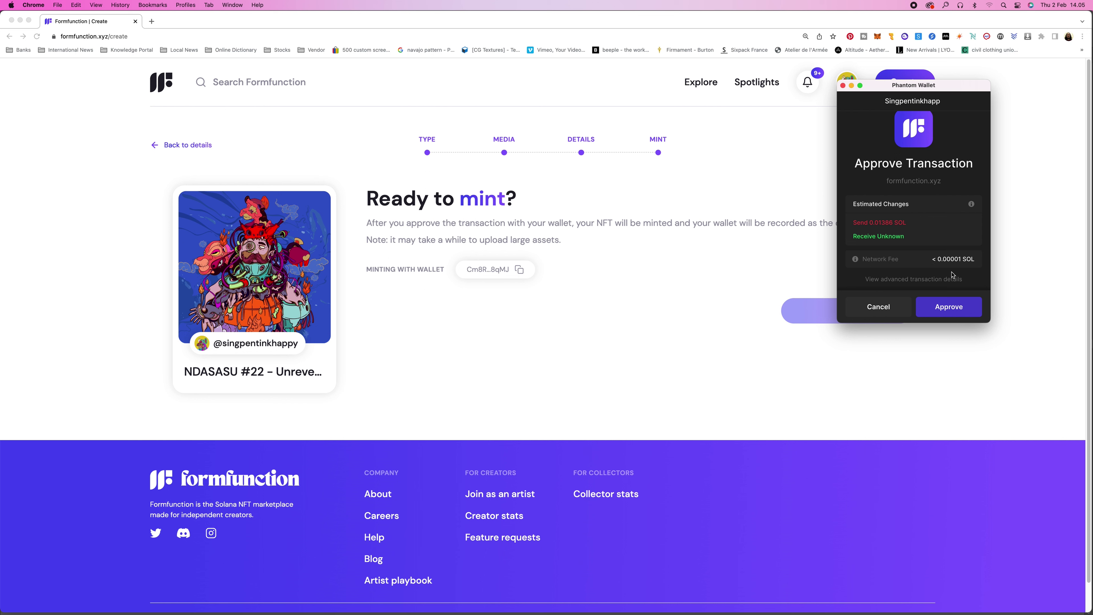
pyautogui.click(950, 307)
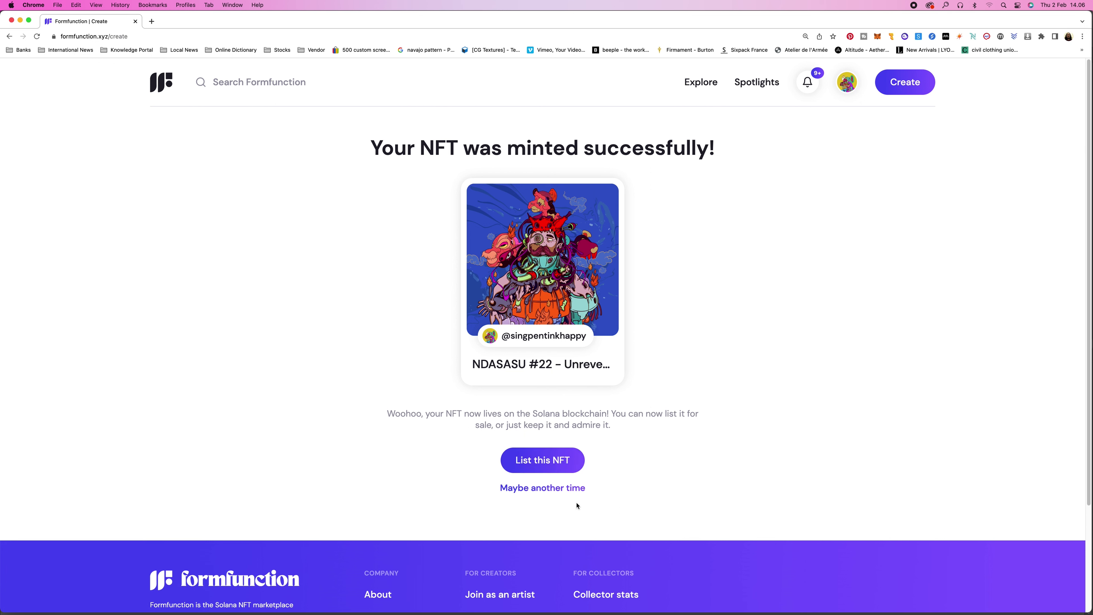
# Step: Start listing the minted NDASASU #22 NFT for sale as an auction
pyautogui.click(564, 469)
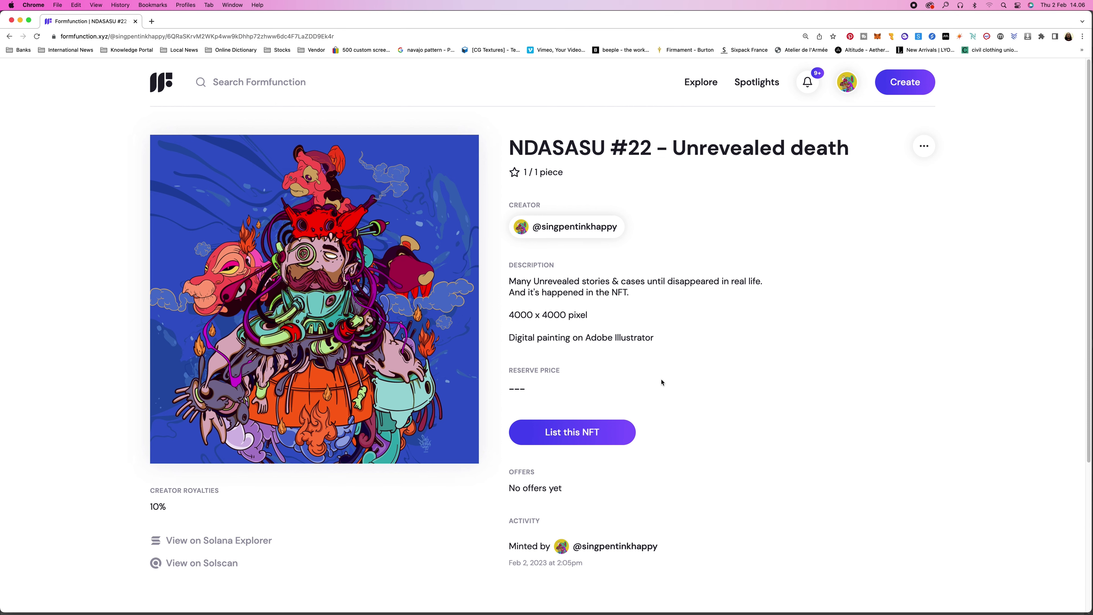
pyautogui.scroll(-5, 662, 382)
pyautogui.scroll(5, 662, 381)
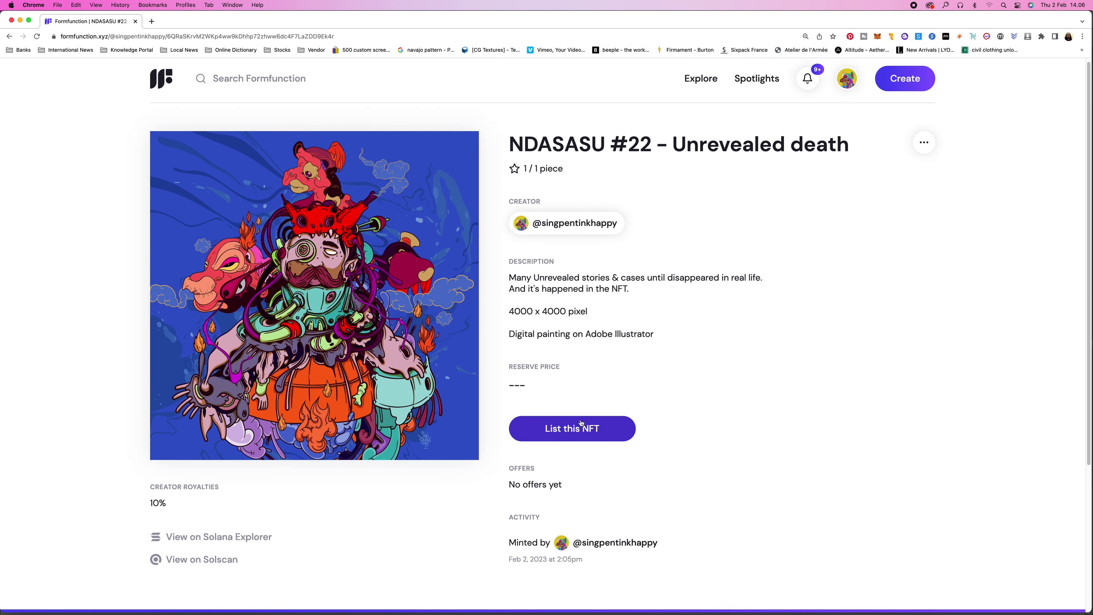
pyautogui.click(584, 429)
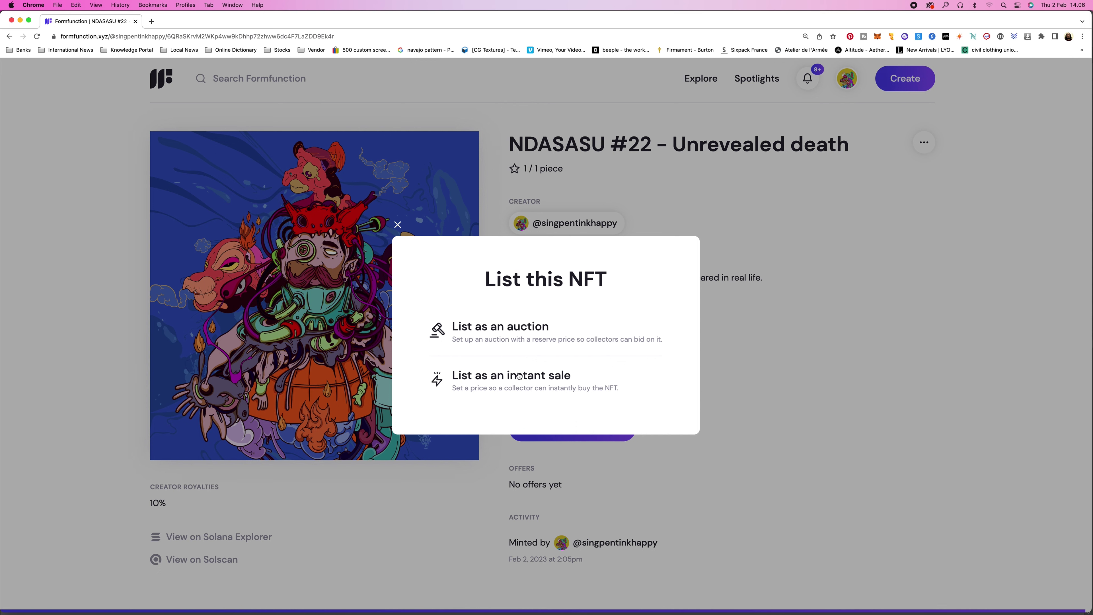
pyautogui.click(525, 338)
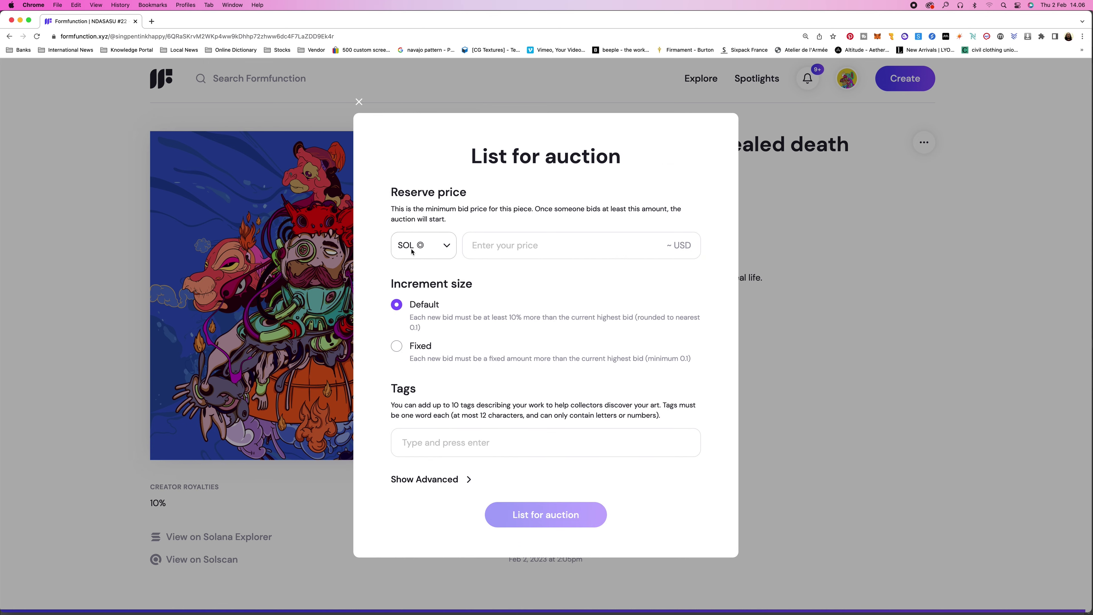
# Step: Set the auction's reserve price to 2.5 with SOL as the currency
pyautogui.click(449, 249)
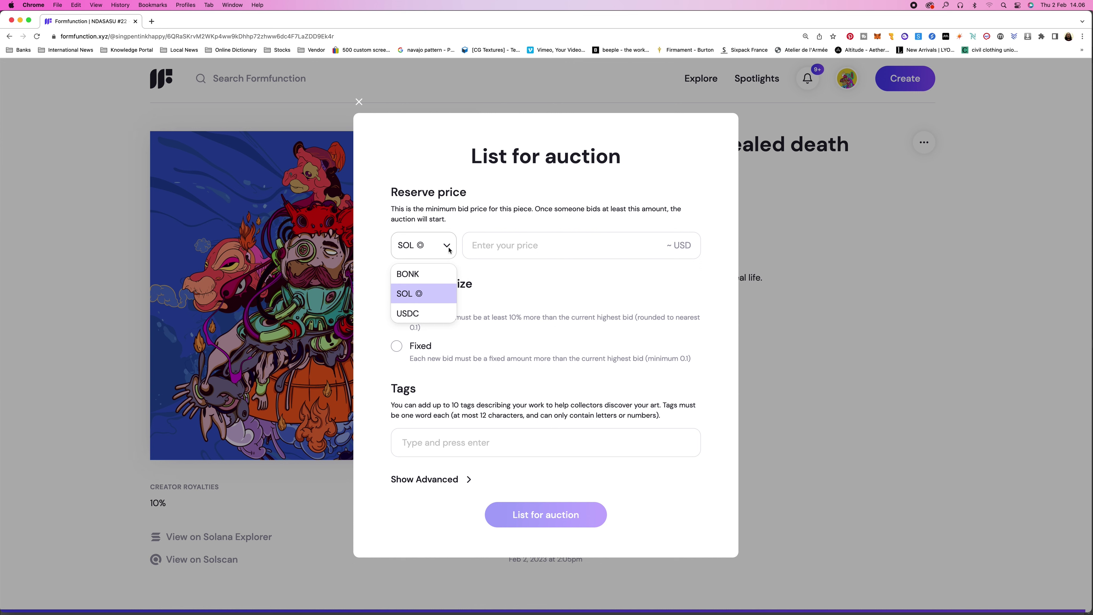
pyautogui.click(431, 297)
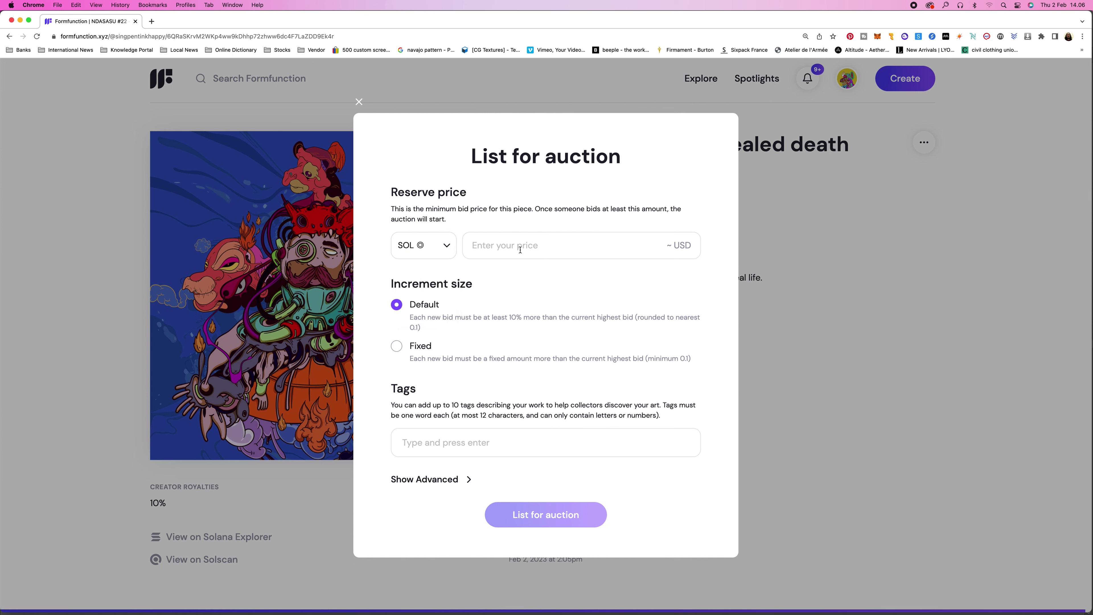
pyautogui.click(521, 250)
pyautogui.write('2')
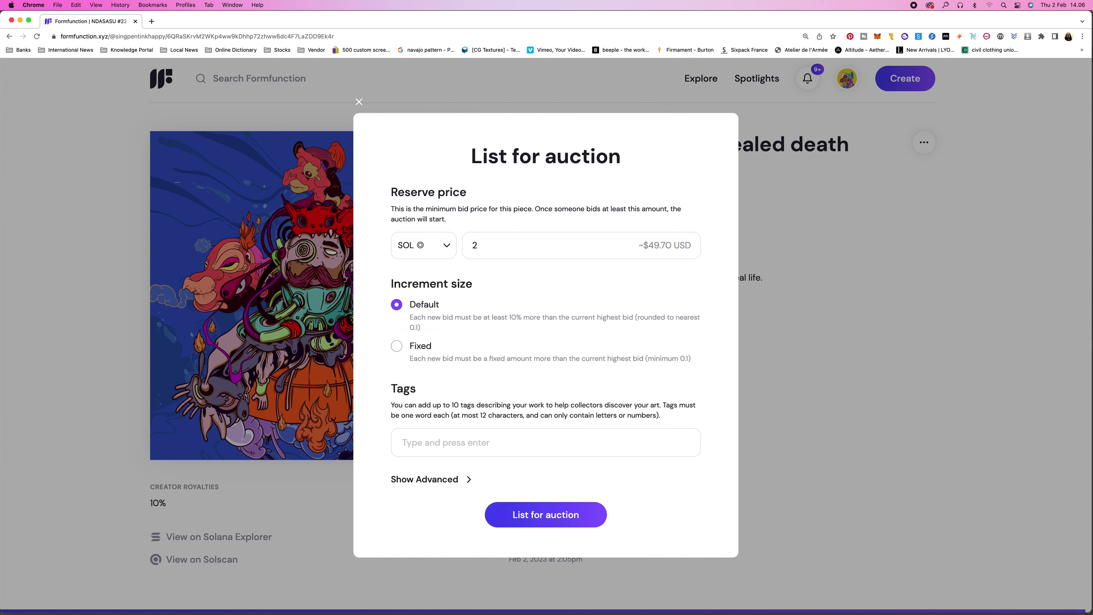
pyautogui.write('.5')
# Step: Switch the bid increment to Fixed with a tick size of 0.5
pyautogui.click(395, 347)
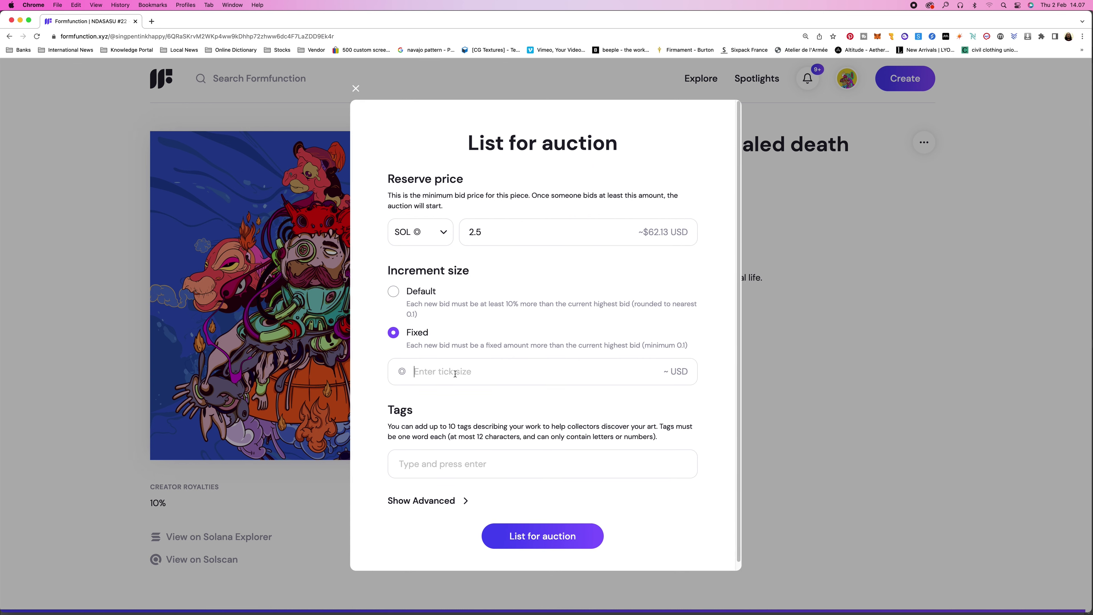
pyautogui.write('0.5')
pyautogui.moveTo(429, 372); pyautogui.dragTo(415, 375)
pyautogui.click(494, 234)
# Step: Enter the tags "unrevealed, life, NFT, irl, waiting," for the auction listing
pyautogui.click(441, 462)
pyautogui.write('unre')
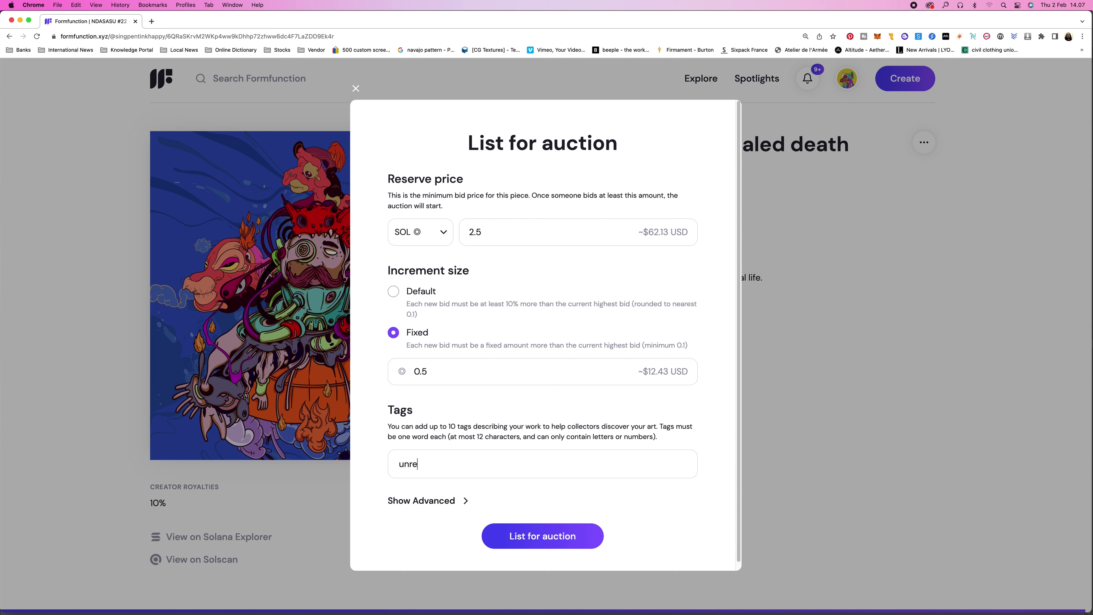
pyautogui.write('vealed, life, NFT, irl,')
pyautogui.write('waiting,')
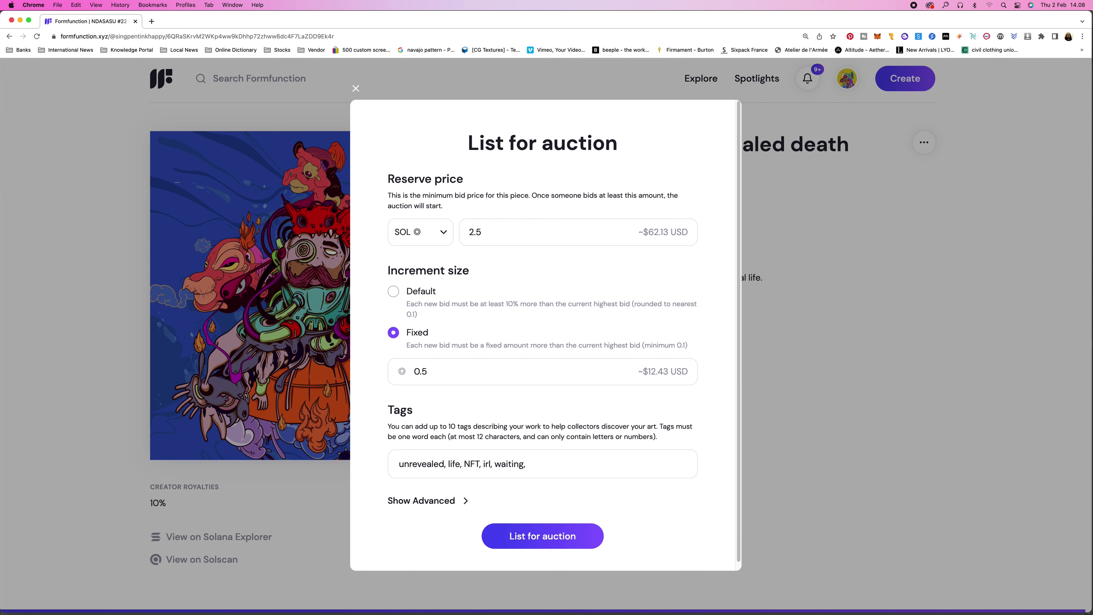
# Step: Show the advanced auction options and choose an auction duration of 24 hours
pyautogui.click(463, 502)
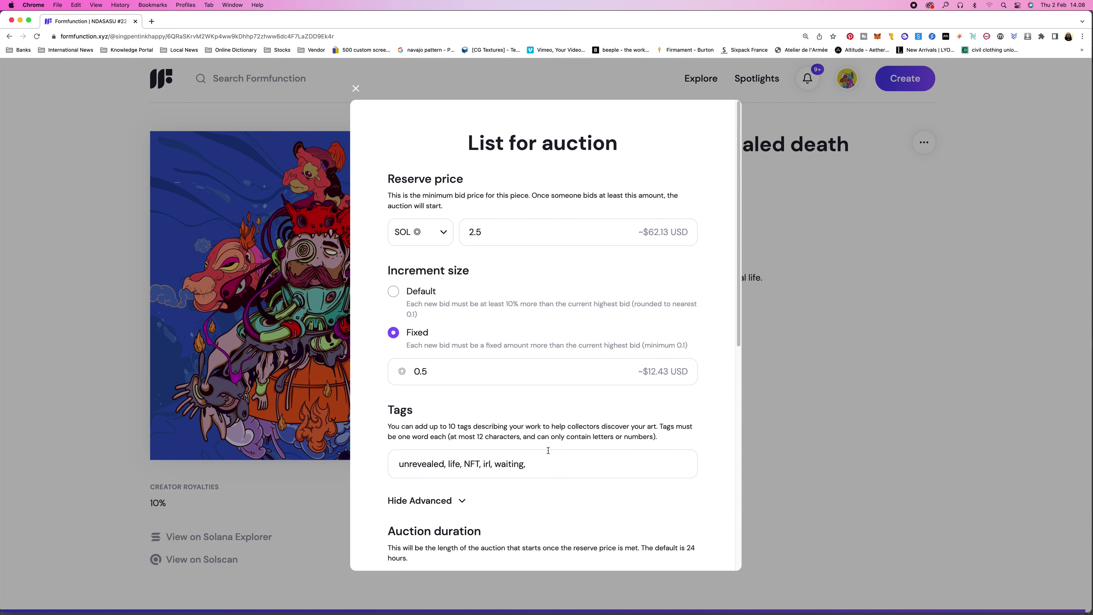
pyautogui.scroll(-5, 552, 450)
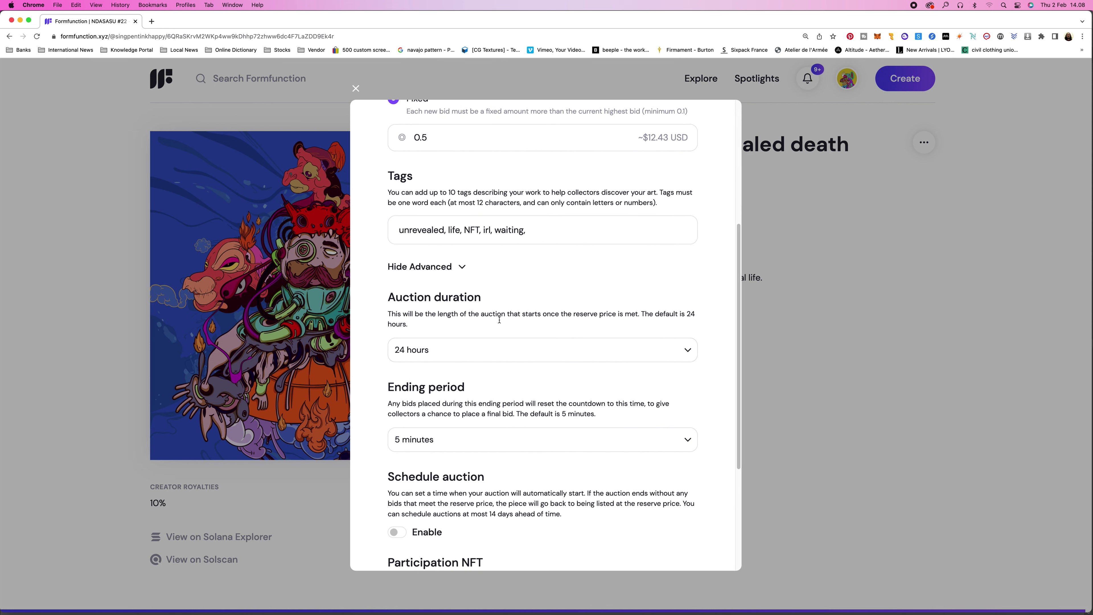
pyautogui.click(541, 355)
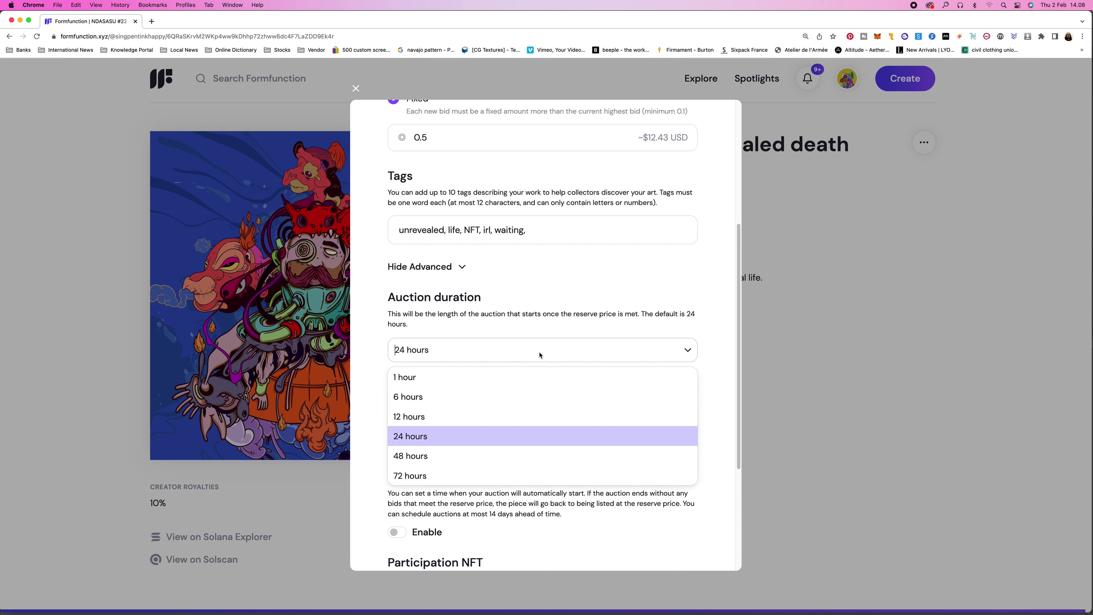
pyautogui.click(482, 439)
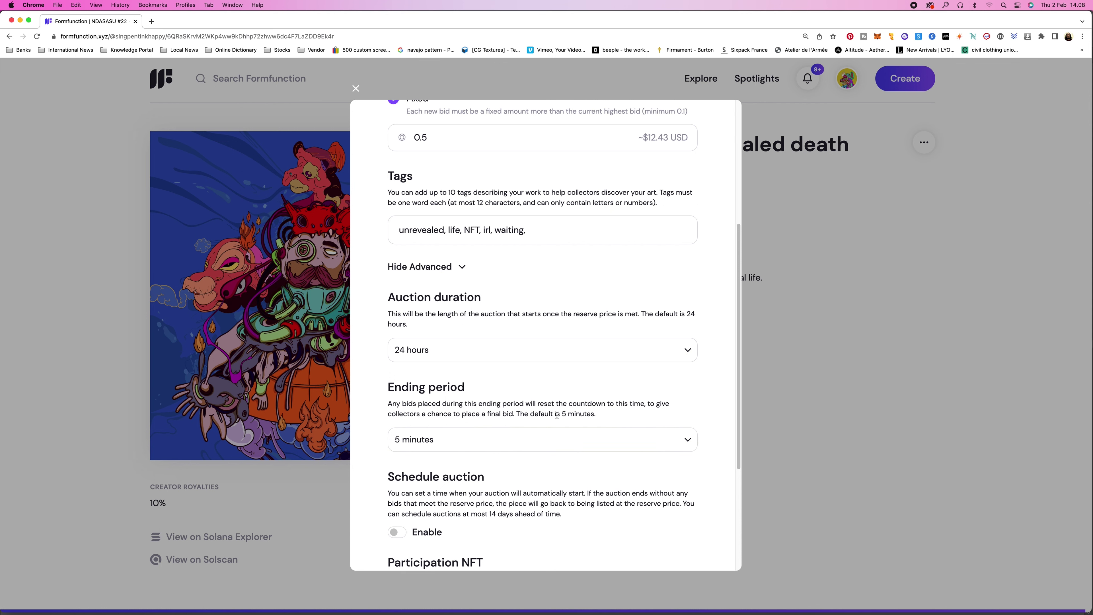
pyautogui.click(446, 348)
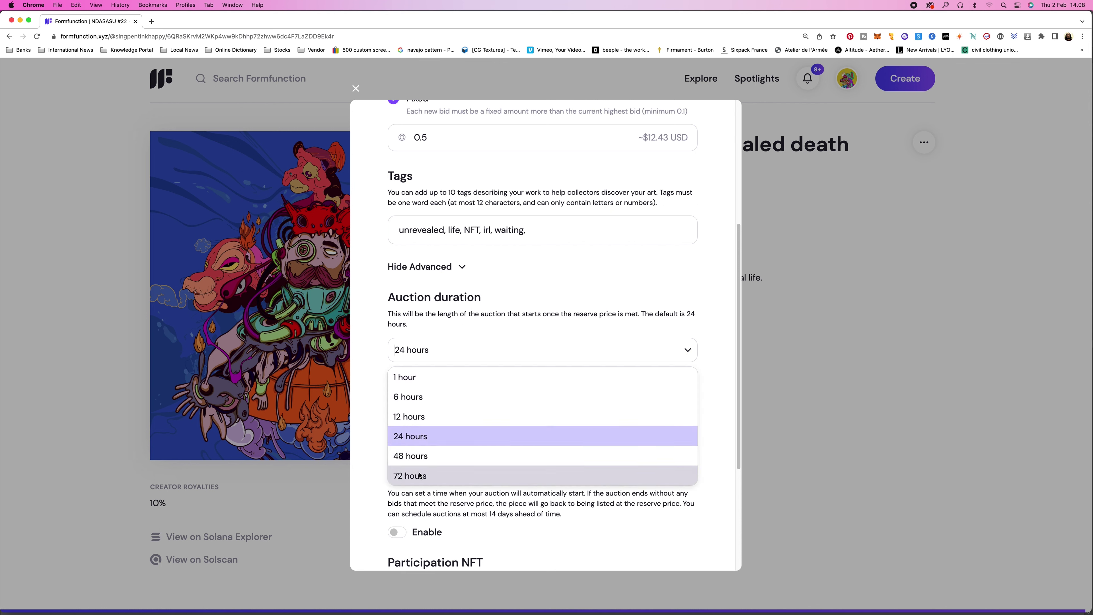
pyautogui.click(456, 428)
# Step: Set the auction's ending period to 10 minutes
pyautogui.scroll(-1, 456, 427)
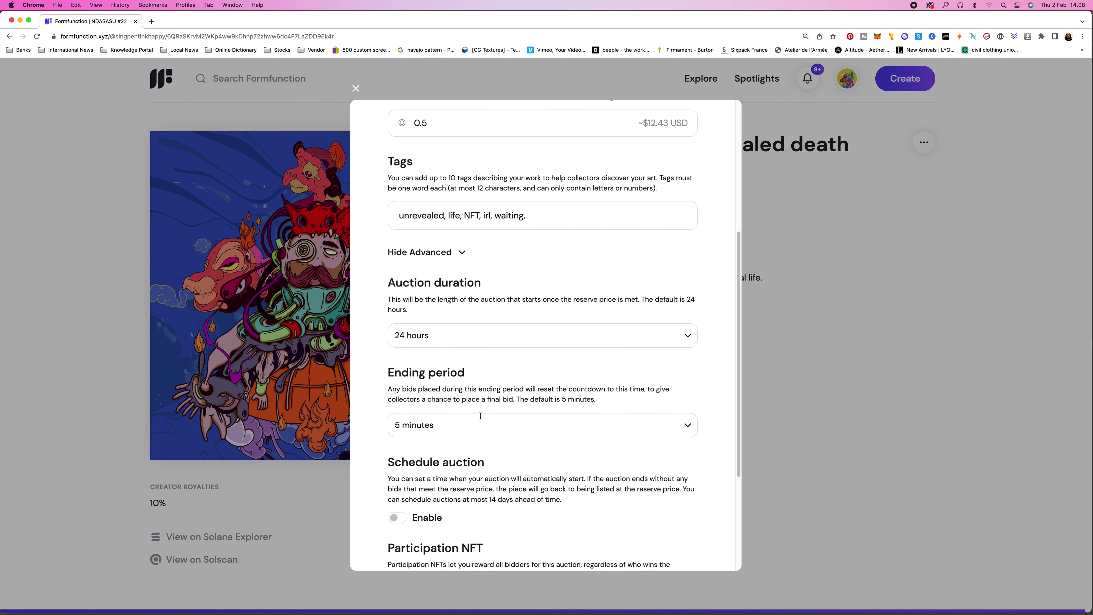
pyautogui.click(481, 422)
pyautogui.click(452, 491)
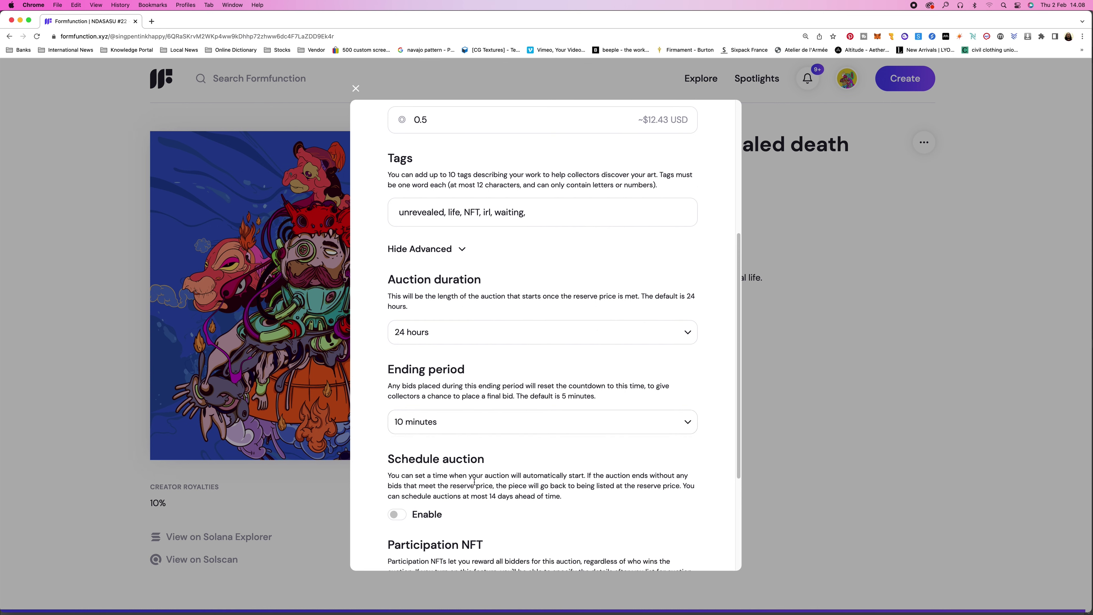
# Step: Enable auction scheduling and set the start to 02/02/23 at 10:00pm
pyautogui.scroll(-4, 694, 435)
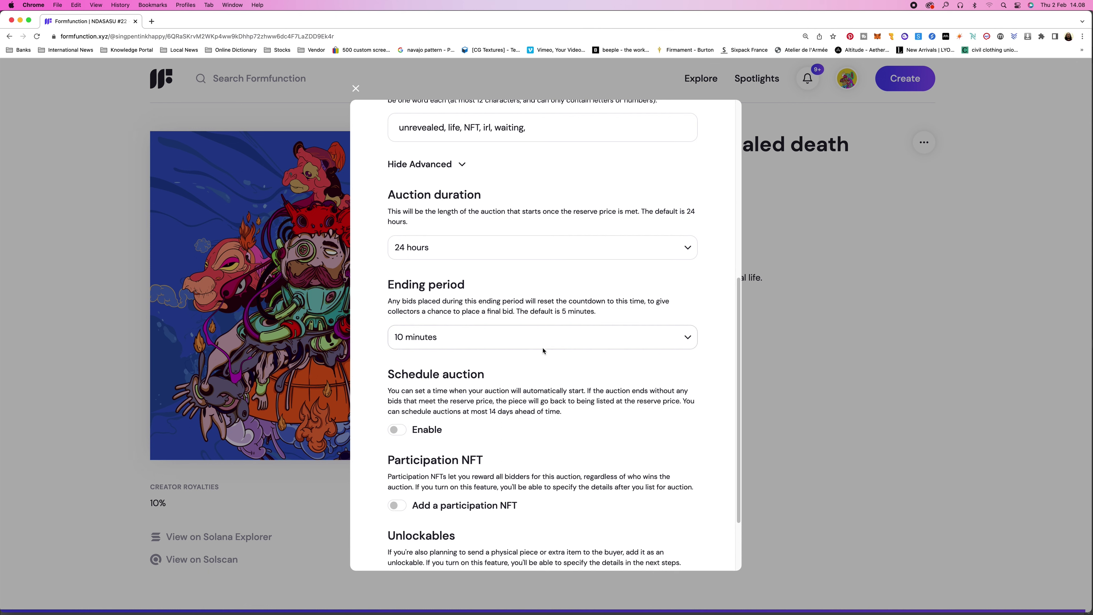
pyautogui.scroll(-4, 625, 457)
pyautogui.click(396, 341)
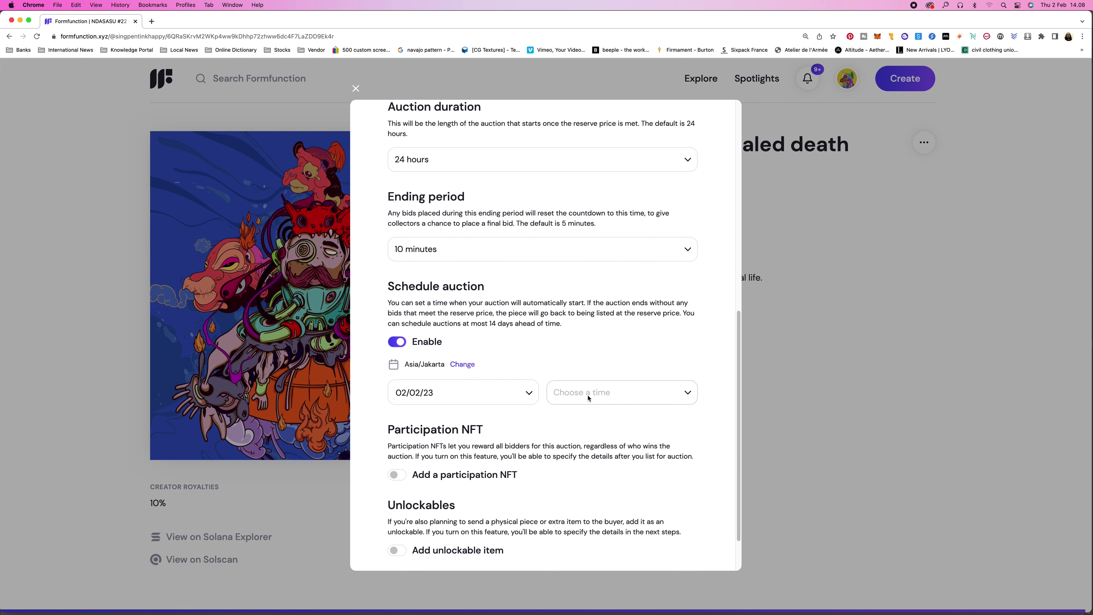
pyautogui.click(688, 394)
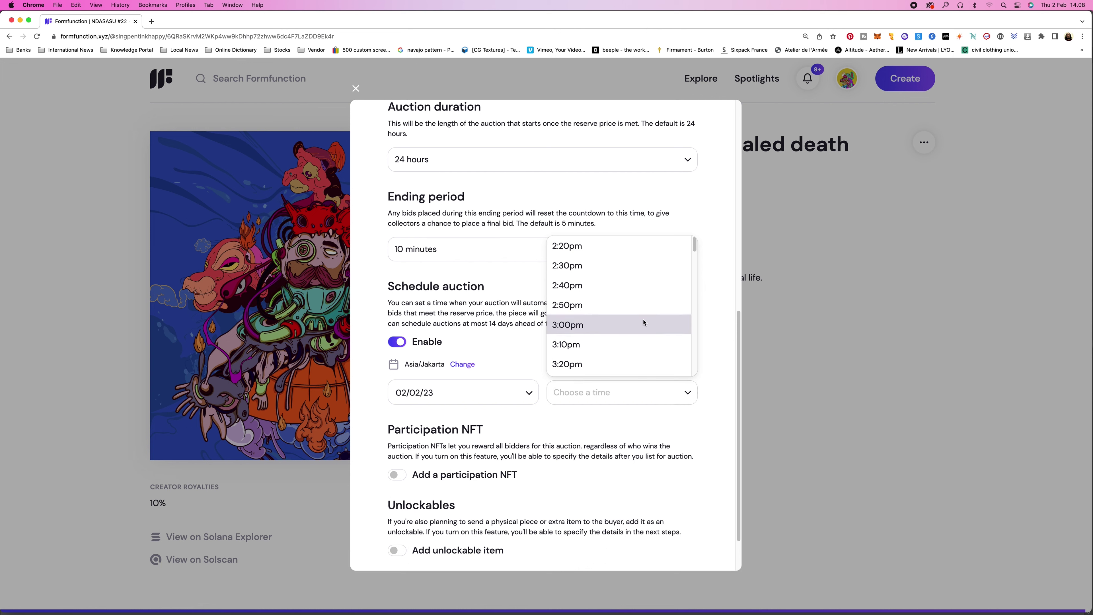
pyautogui.scroll(-5, 644, 322)
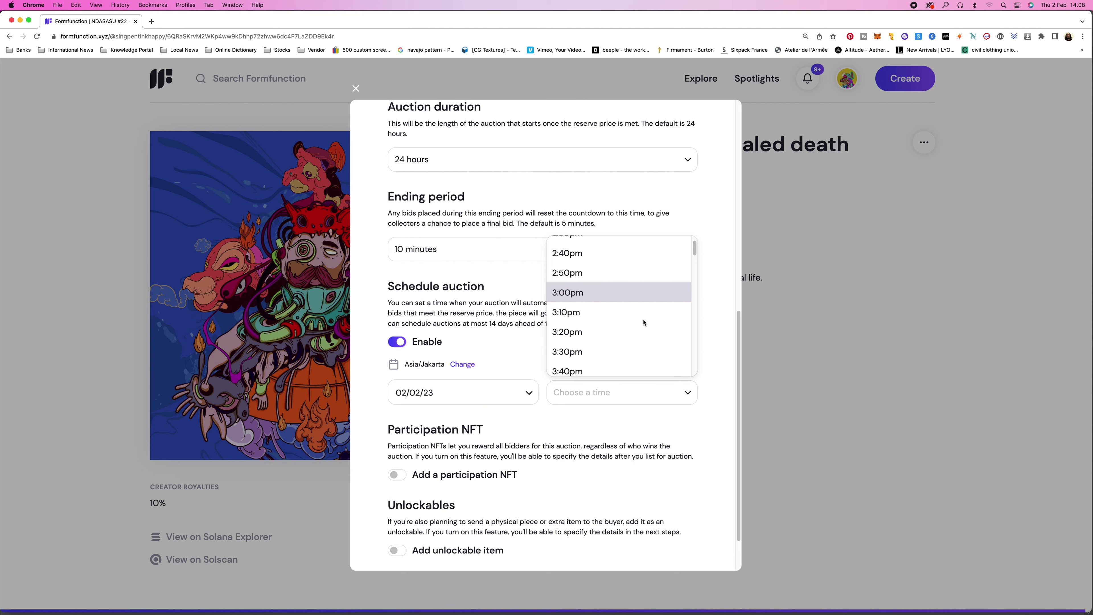
pyautogui.scroll(-12, 644, 323)
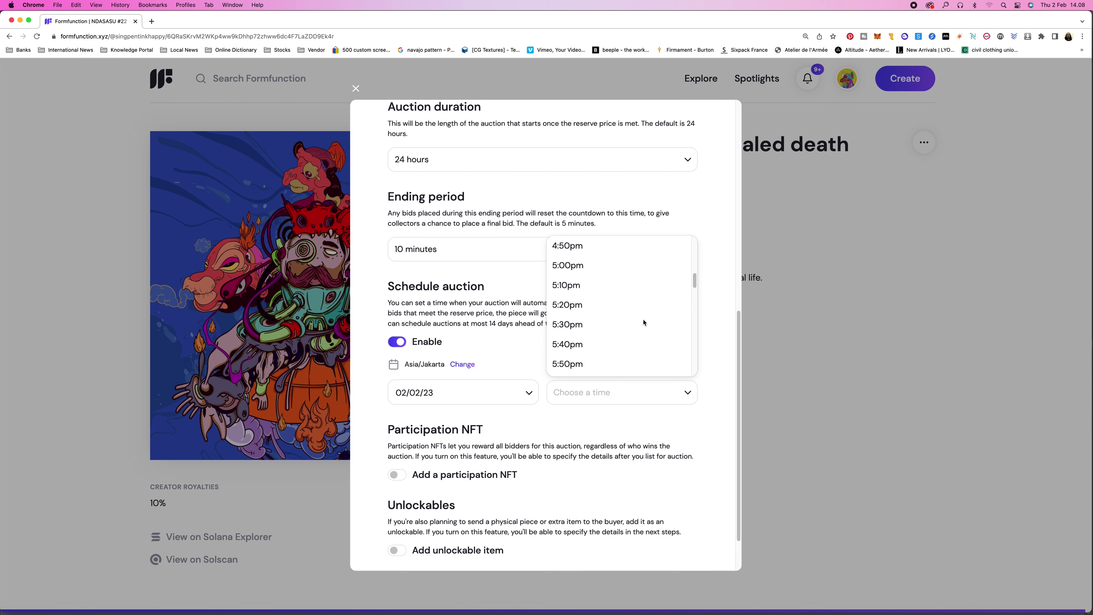
pyautogui.scroll(-10, 644, 323)
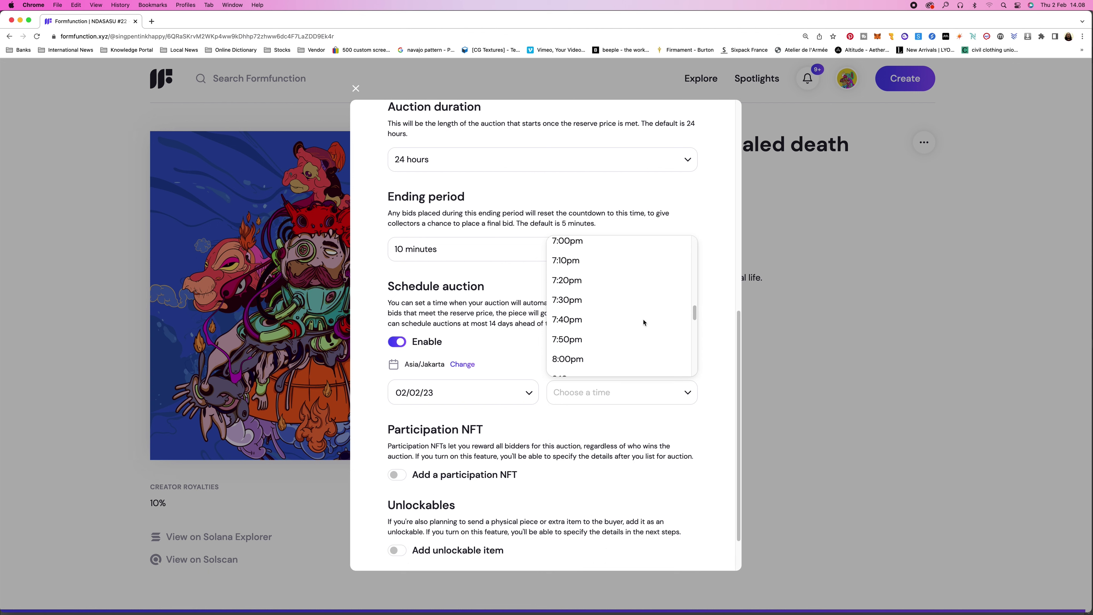
pyautogui.scroll(-4, 644, 323)
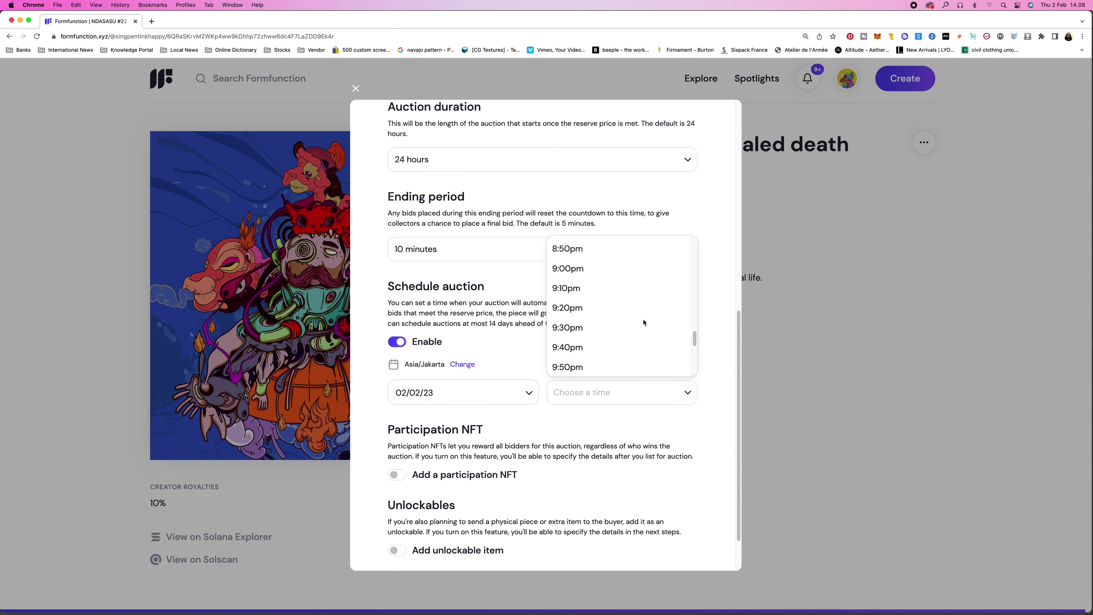
pyautogui.scroll(-1, 645, 323)
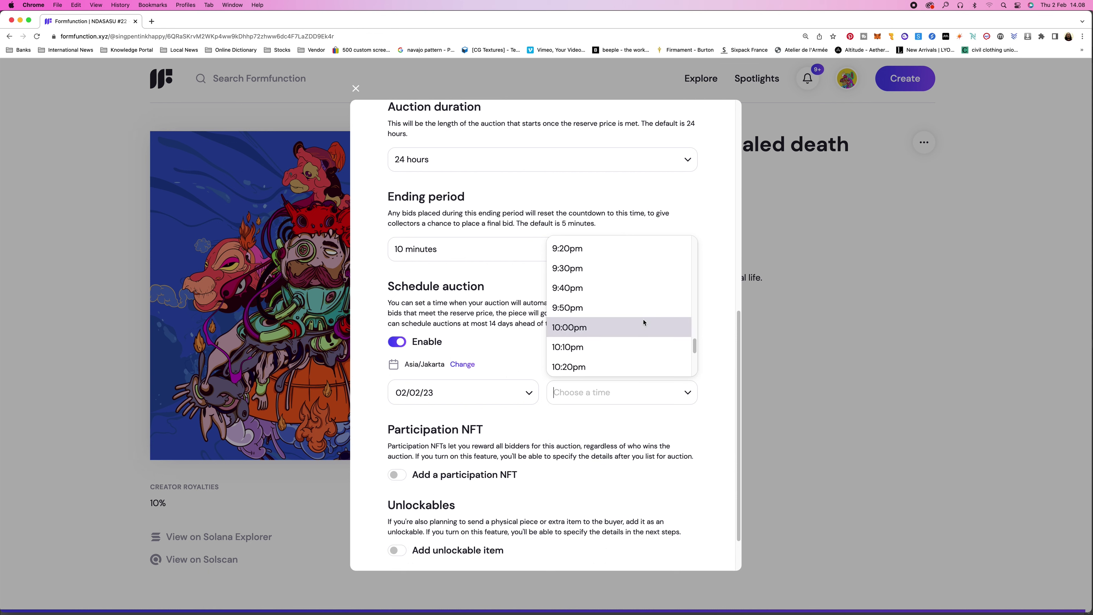
pyautogui.click(621, 331)
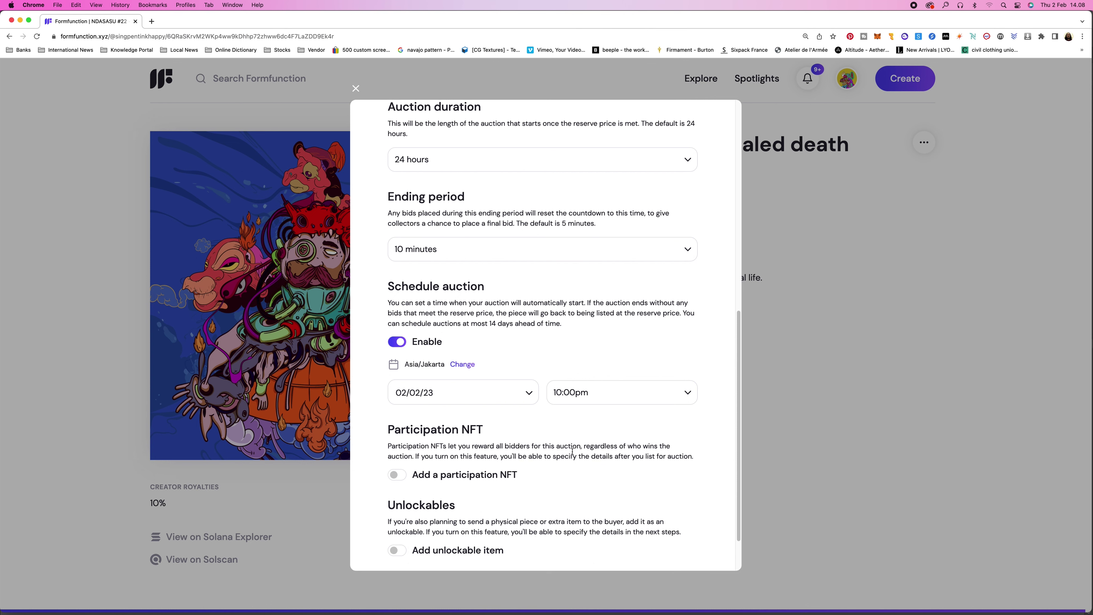
# Step: Change the scheduled auction start time to 9:30pm
pyautogui.scroll(-3, 577, 454)
pyautogui.click(694, 338)
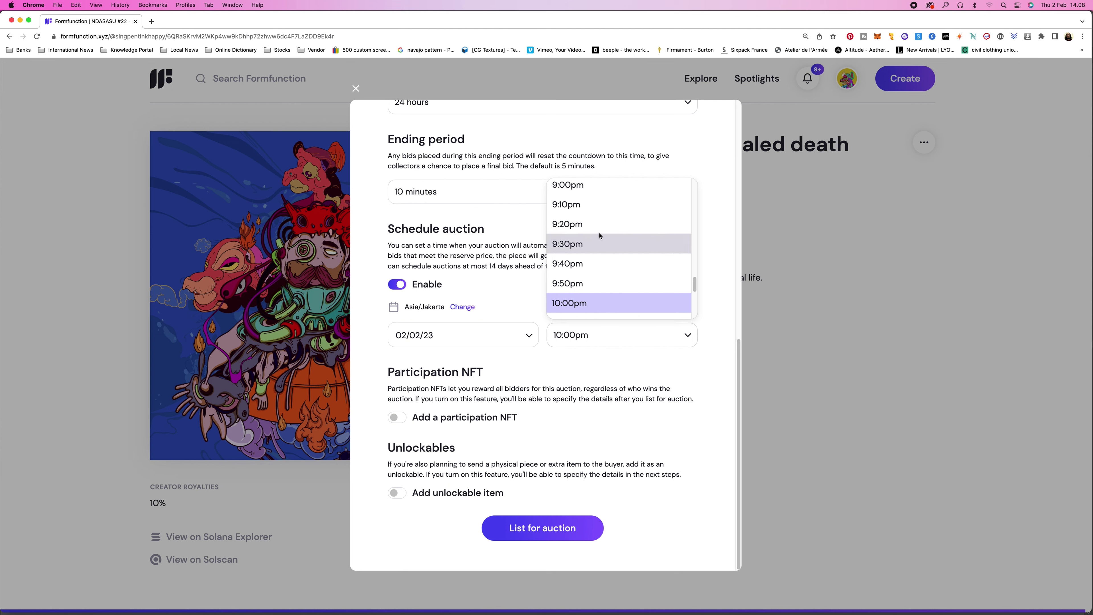
pyautogui.click(603, 244)
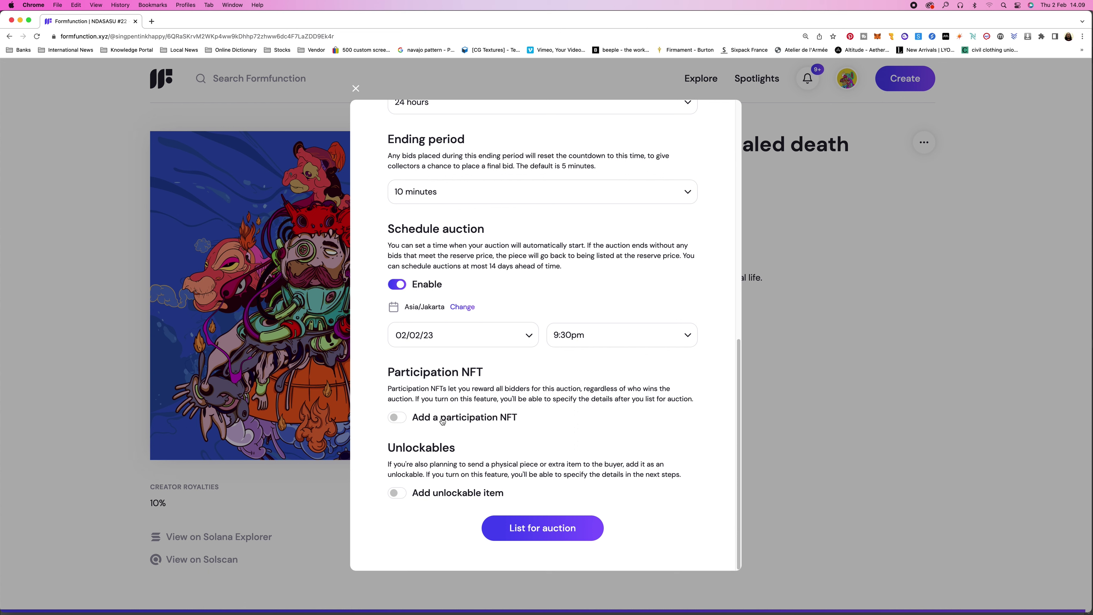
# Step: List the NFT for auction without a participation NFT and approve the transaction in the Phantom wallet
pyautogui.click(398, 419)
pyautogui.click(398, 418)
pyautogui.click(596, 526)
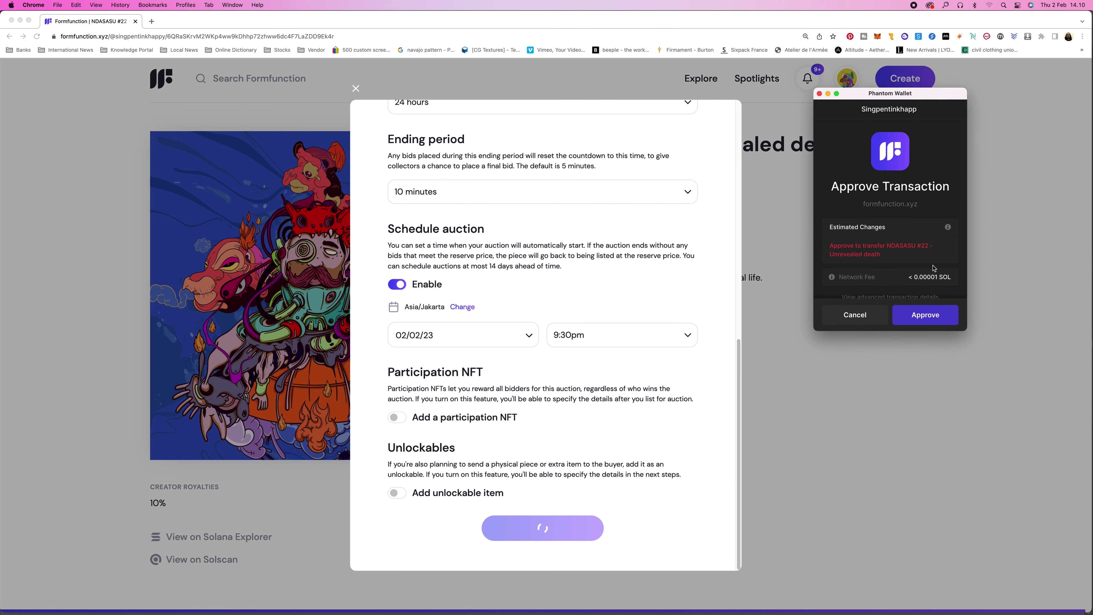
pyautogui.scroll(-1, 908, 275)
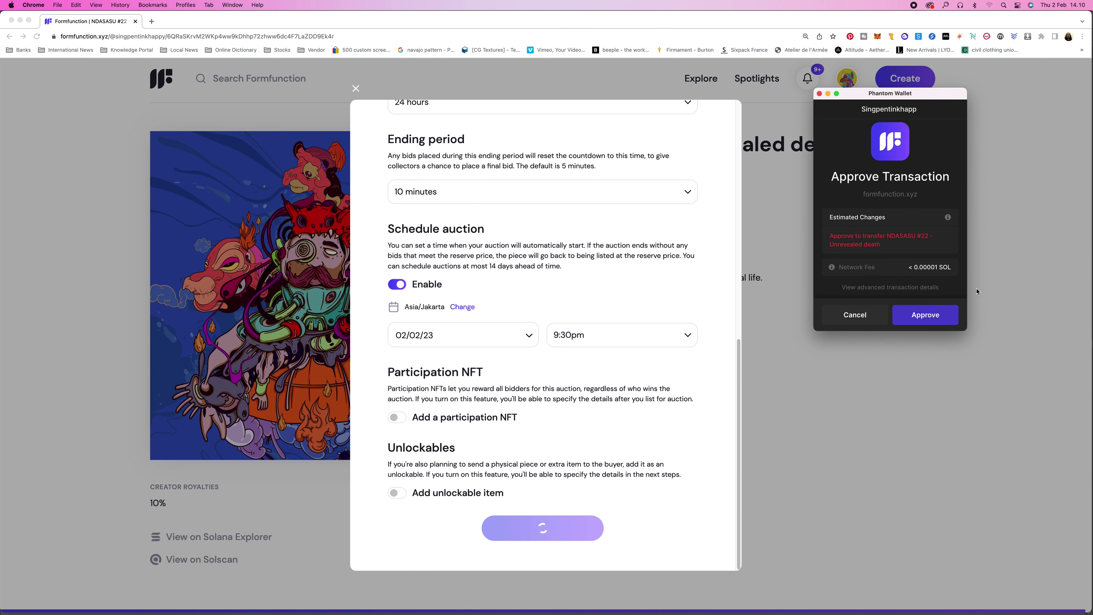
pyautogui.click(922, 317)
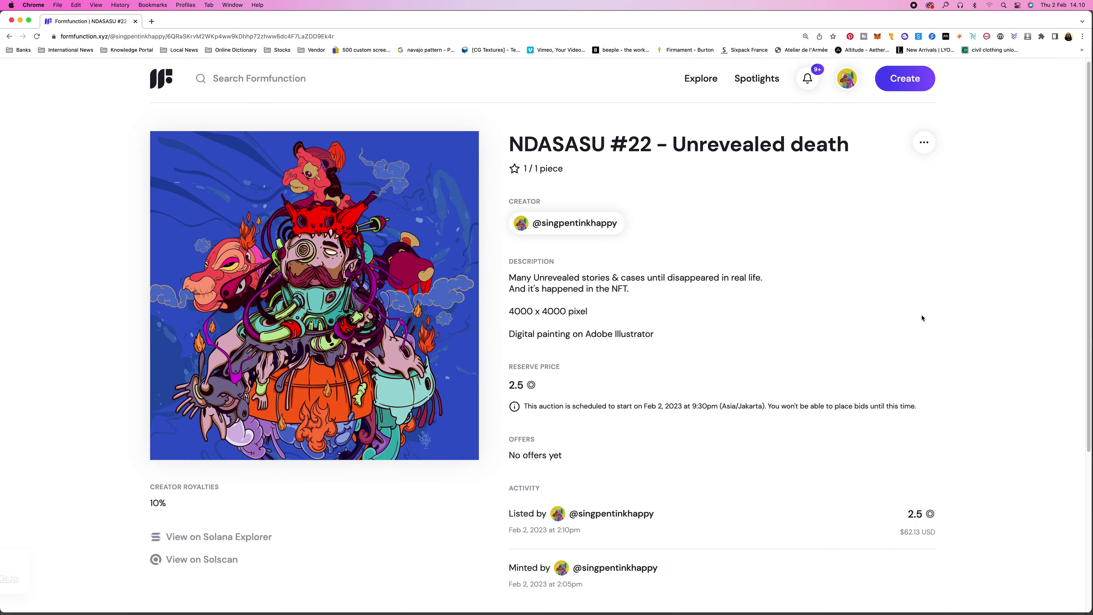
# Step: Review the listed NFT's page, including its reserve price, scheduled start notice, offers and activity
pyautogui.scroll(-2, 862, 338)
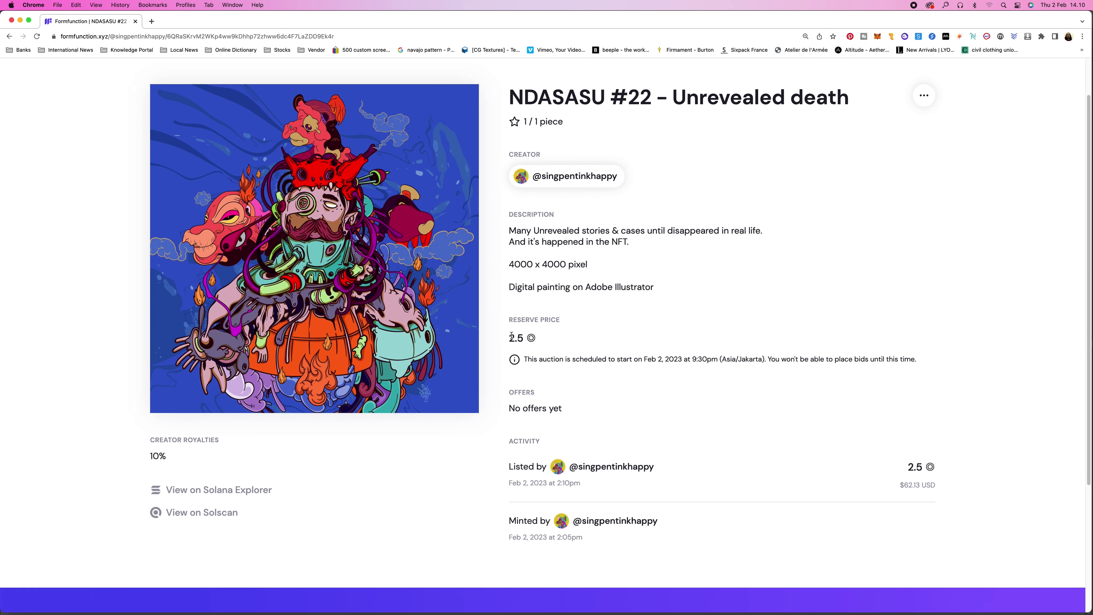
pyautogui.moveTo(526, 359); pyautogui.dragTo(572, 360)
pyautogui.moveTo(719, 359); pyautogui.dragTo(917, 360)
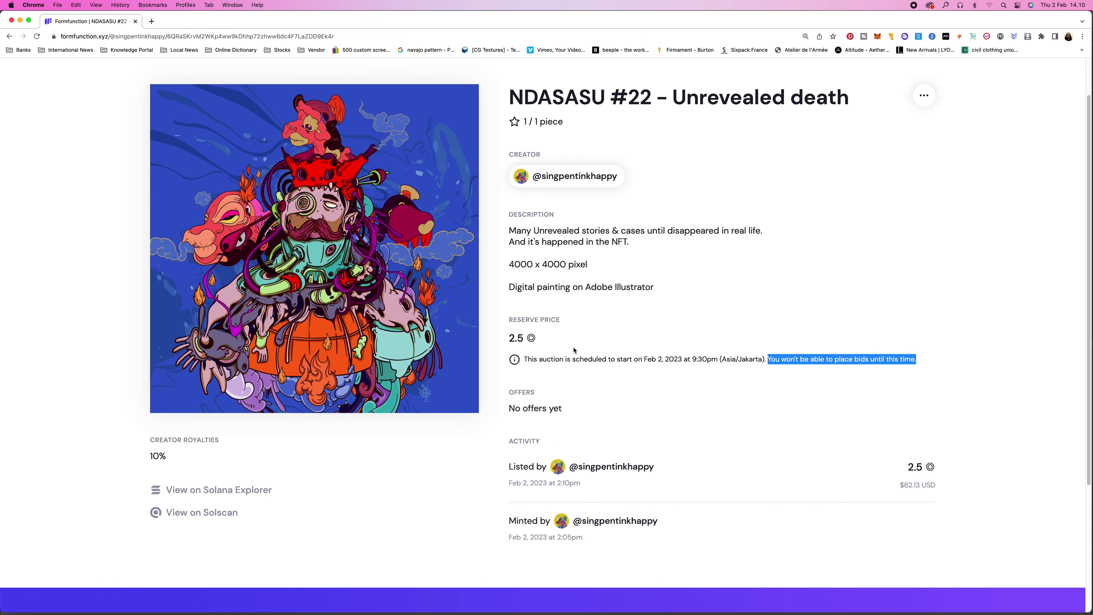
pyautogui.scroll(2, 580, 378)
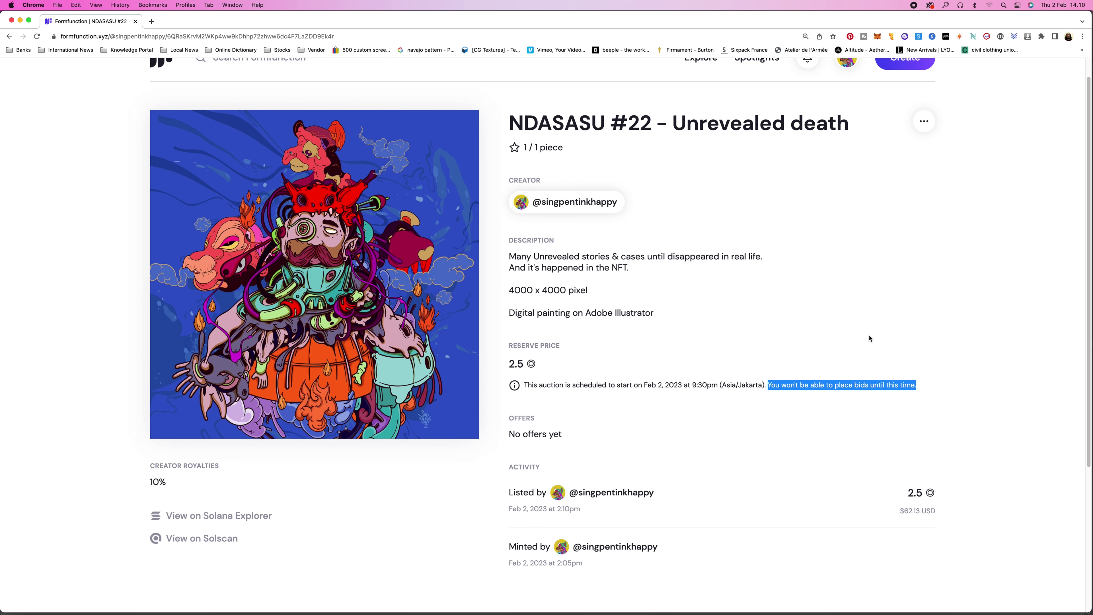
pyautogui.click(1012, 356)
pyautogui.scroll(2, 1015, 355)
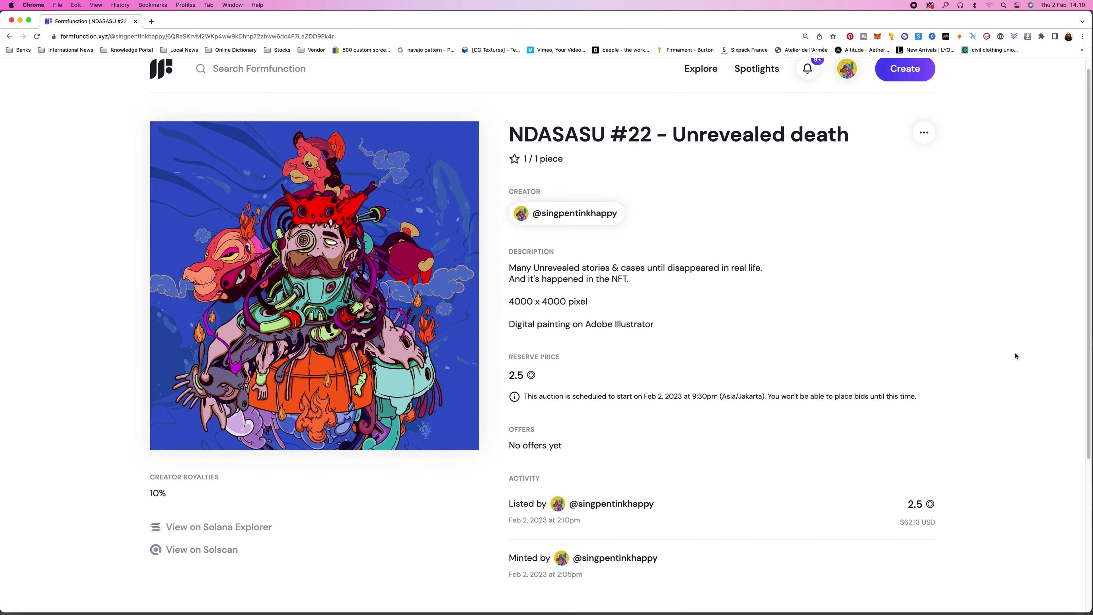